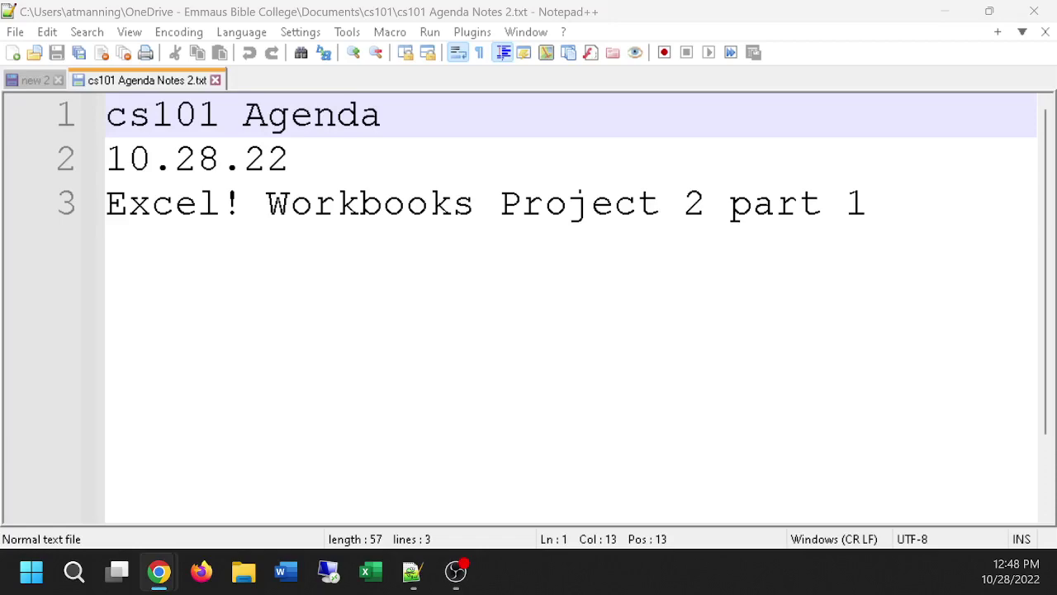
# - Maximise the Chrome window showing the VitalSource textbook's Worksheet with Formulas and Functions page
pyautogui.moveTo(850, 66); pyautogui.dragTo(161, 24)
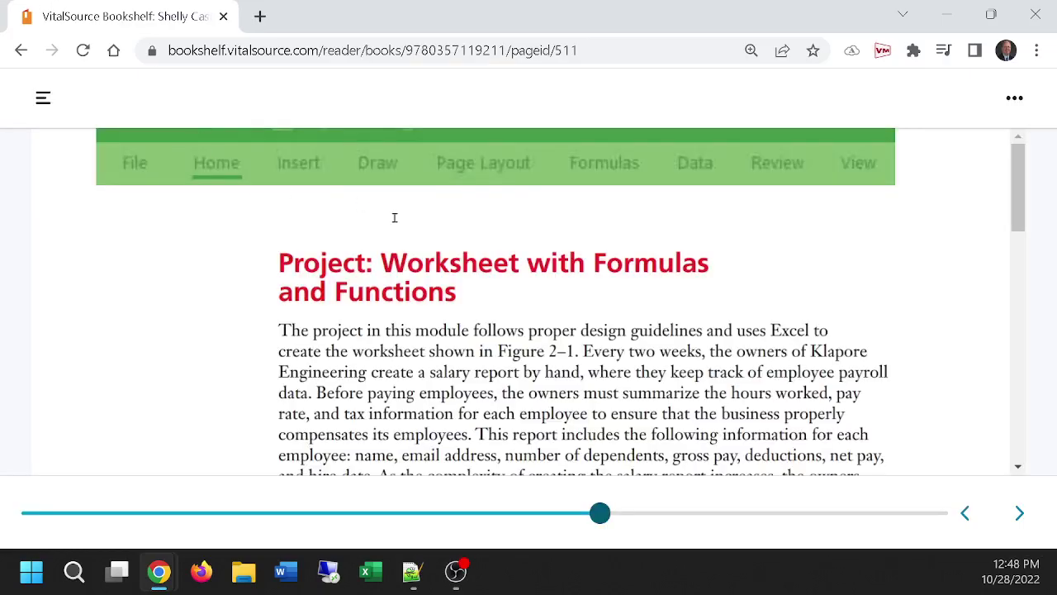
# - Scroll the textbook down to the Klapore Engineering Salary Report figure
pyautogui.scroll(-3, 394, 217)
pyautogui.scroll(-3, 424, 243)
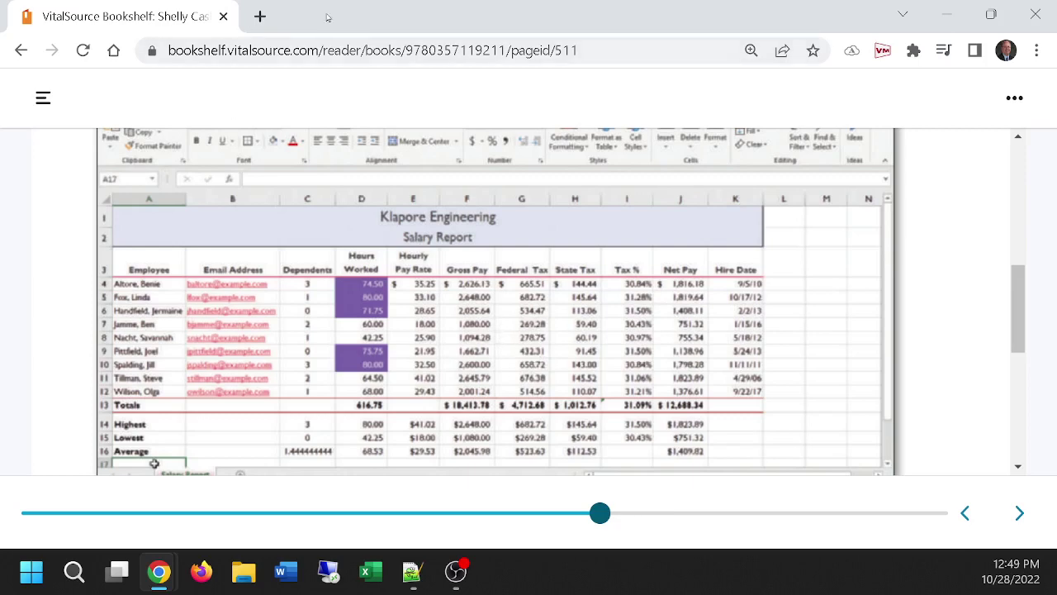
# - Launch Excel, create a blank workbook (Book1), and bring up its Save As page
pyautogui.hotkey('alt', 'Tab')
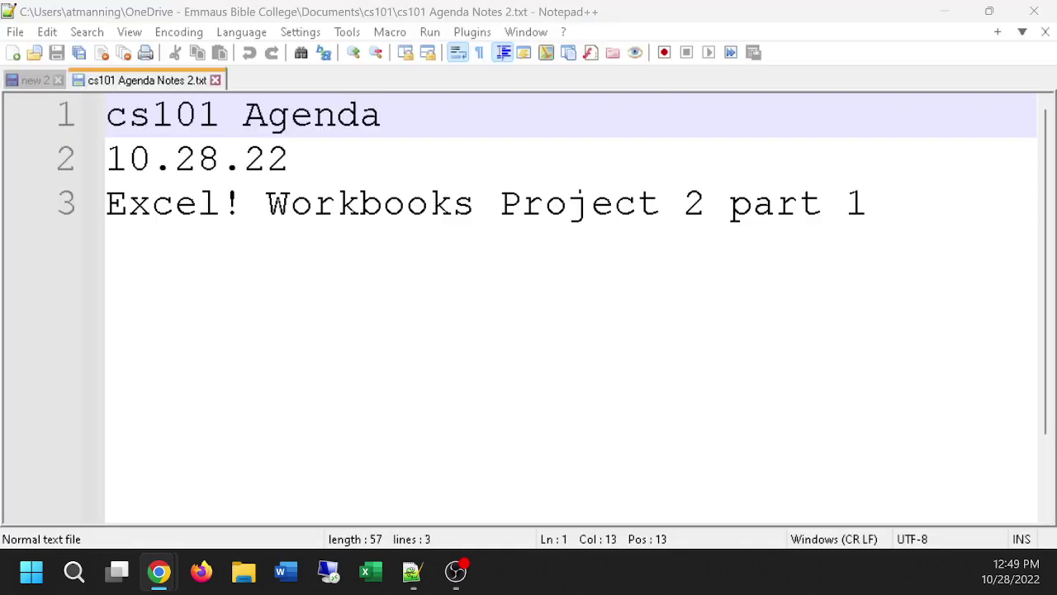
pyautogui.click(380, 568)
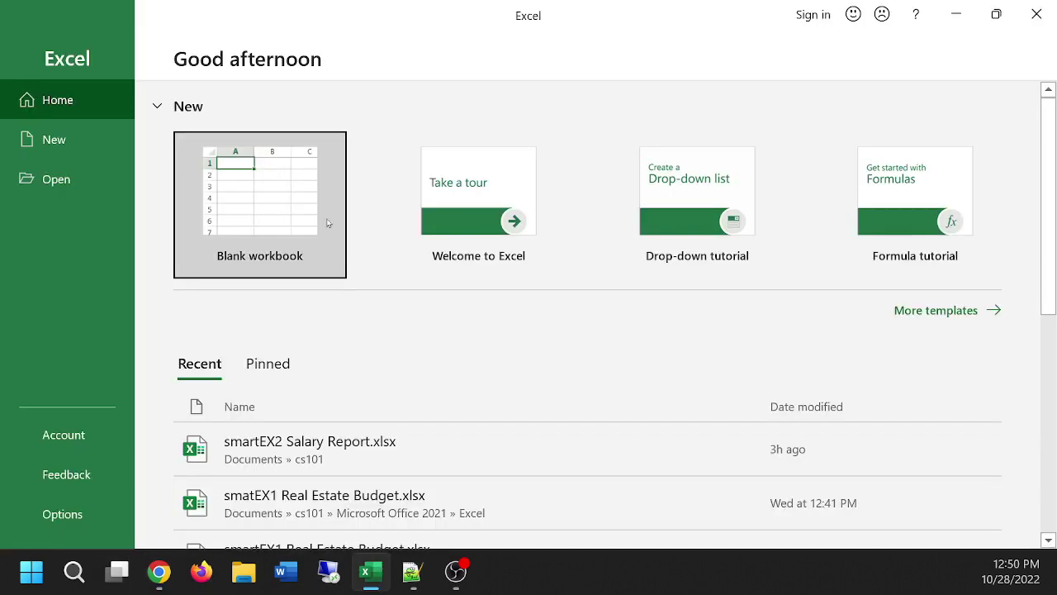
pyautogui.click(280, 165)
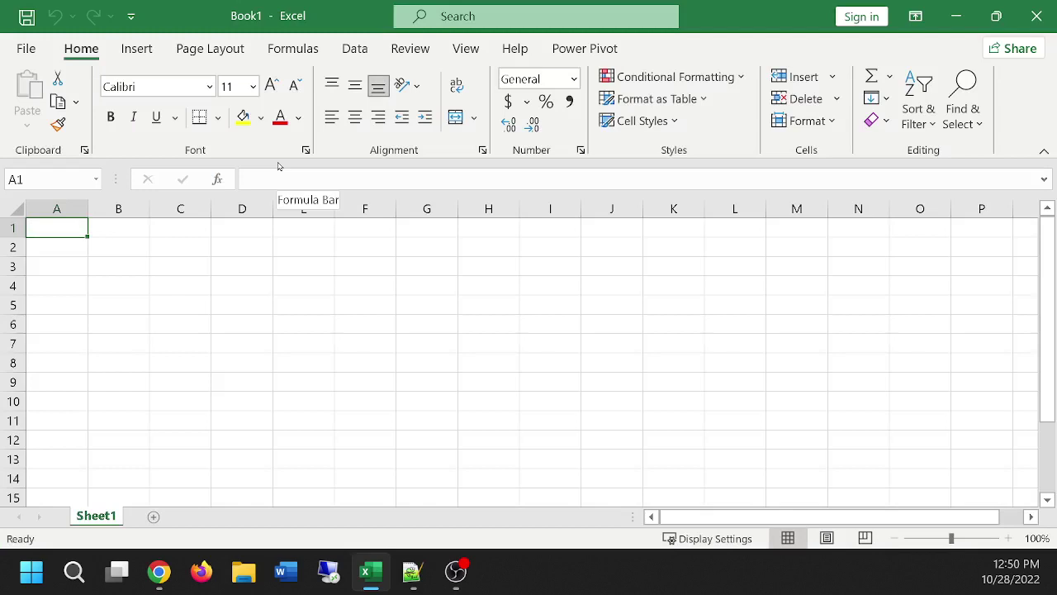
pyautogui.hotkey('ctrl', 's')
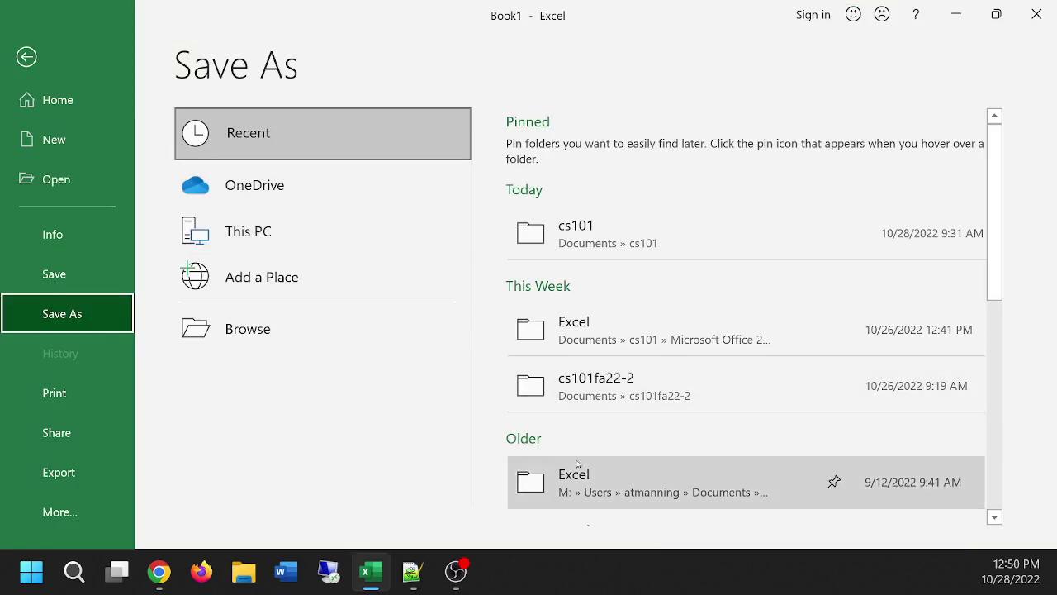
# - Save the workbook as 'smartEX2 Salary Report' in the recent cs101fa22-2 folder
pyautogui.click(547, 392)
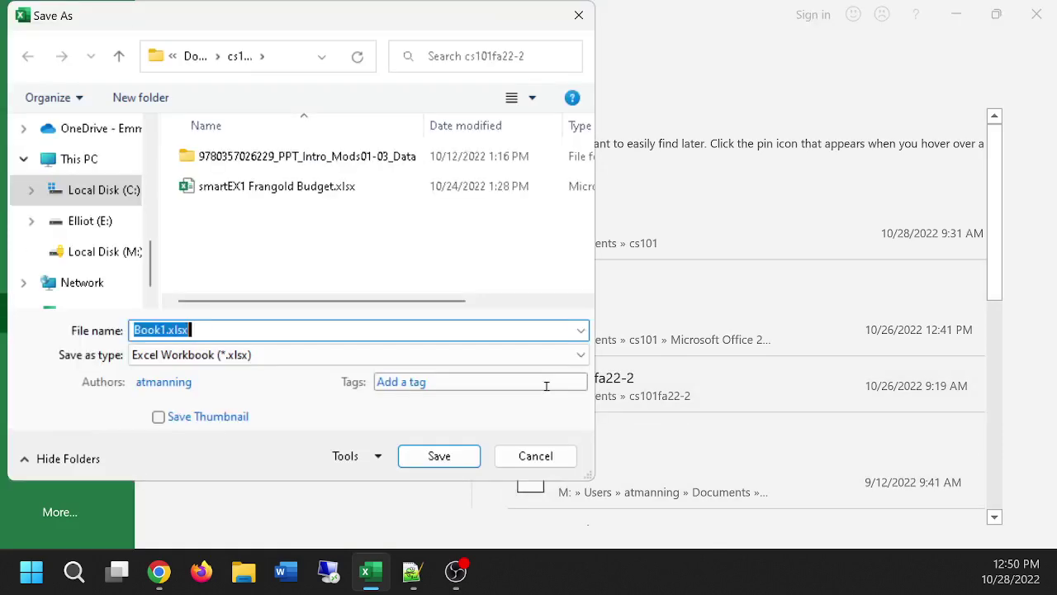
pyautogui.write('sm')
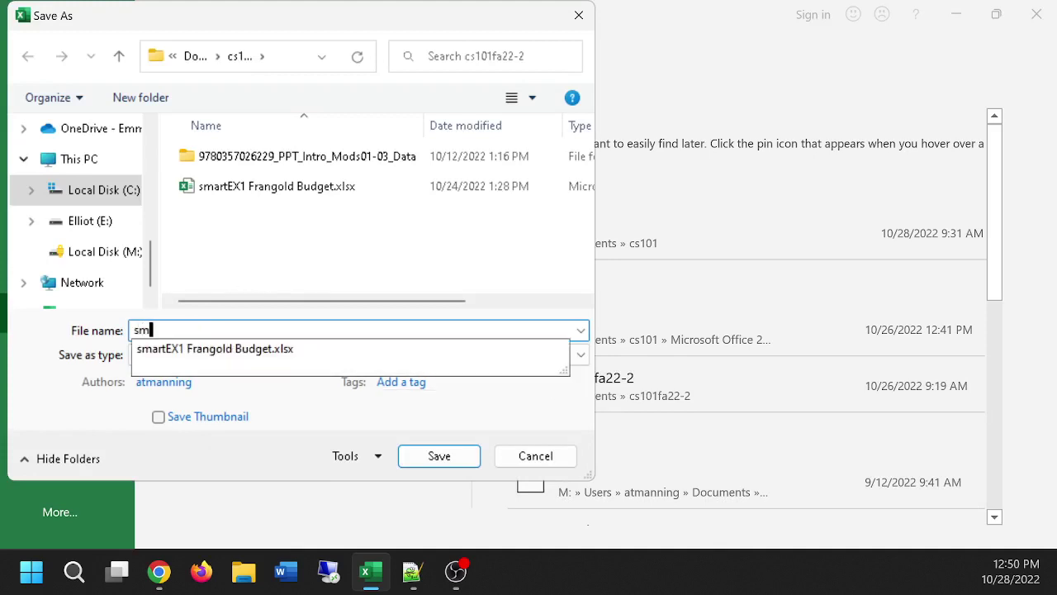
pyautogui.write('a')
pyautogui.write('rt')
pyautogui.write('EX2')
pyautogui.press('BackSpace')
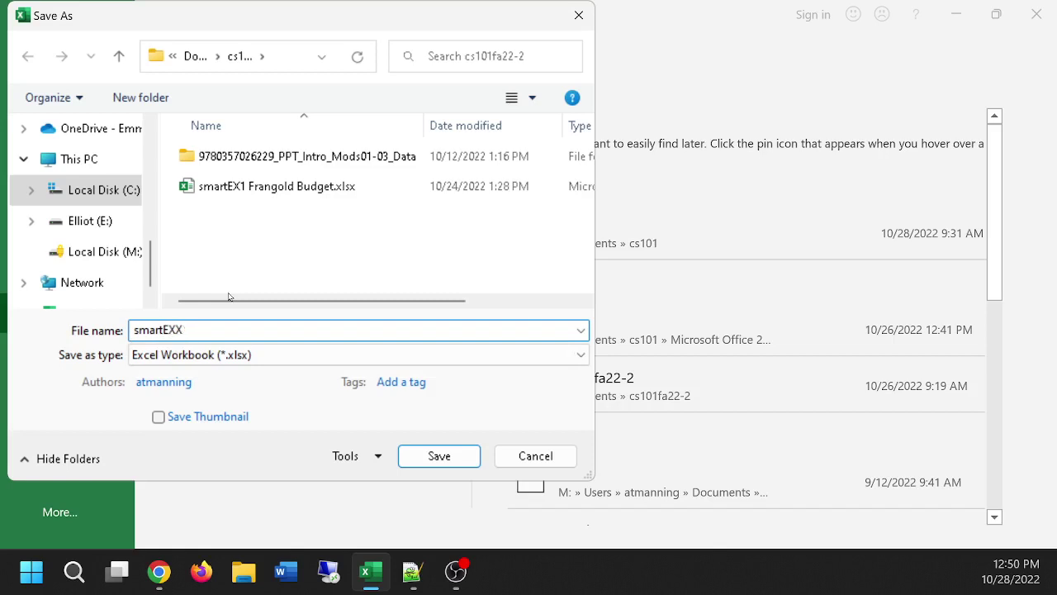
pyautogui.write('2 S')
pyautogui.write('alary')
pyautogui.write(' Report')
pyautogui.press('Return')
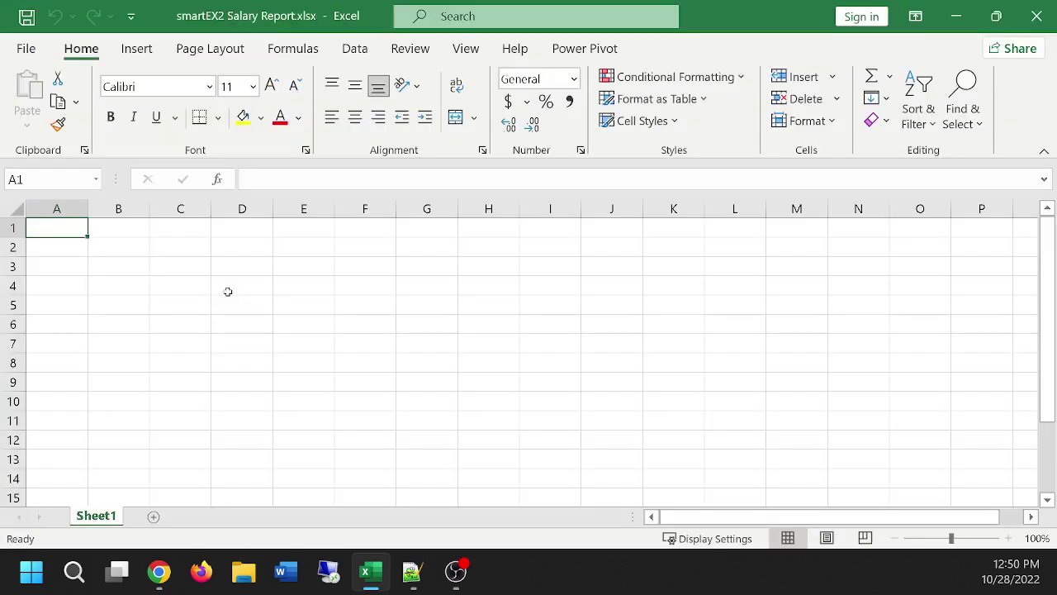
# - Enter the title 'Klapore Engineering' in cell A1
pyautogui.keyDown('ctrl'); pyautogui.scroll(3, 269, 317); pyautogui.keyUp('ctrl')
pyautogui.keyDown('ctrl'); pyautogui.scroll(3, 270, 317); pyautogui.keyUp('ctrl')
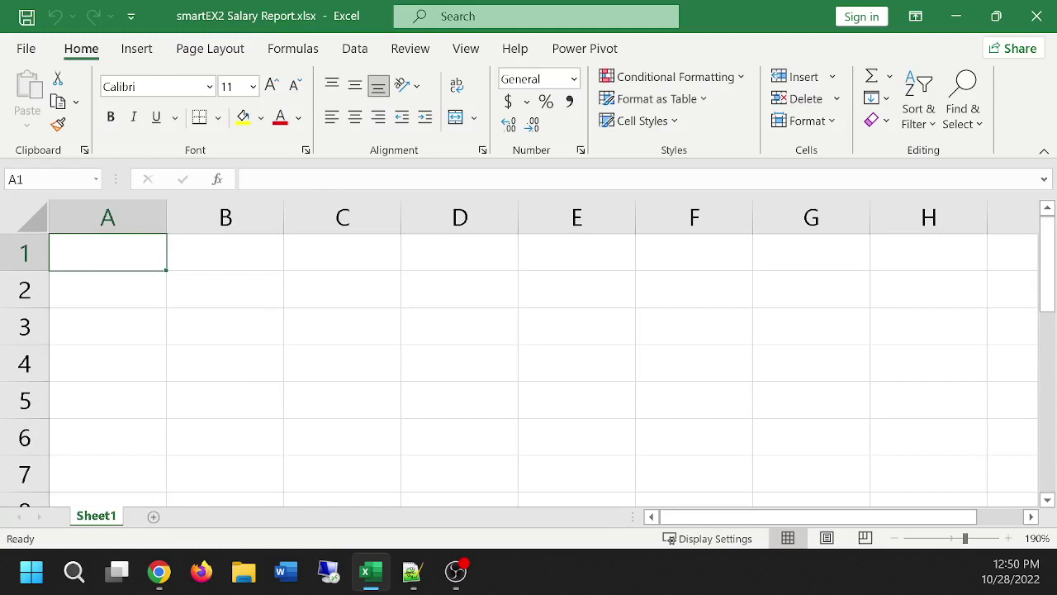
pyautogui.hotkey('alt', 'Tab')
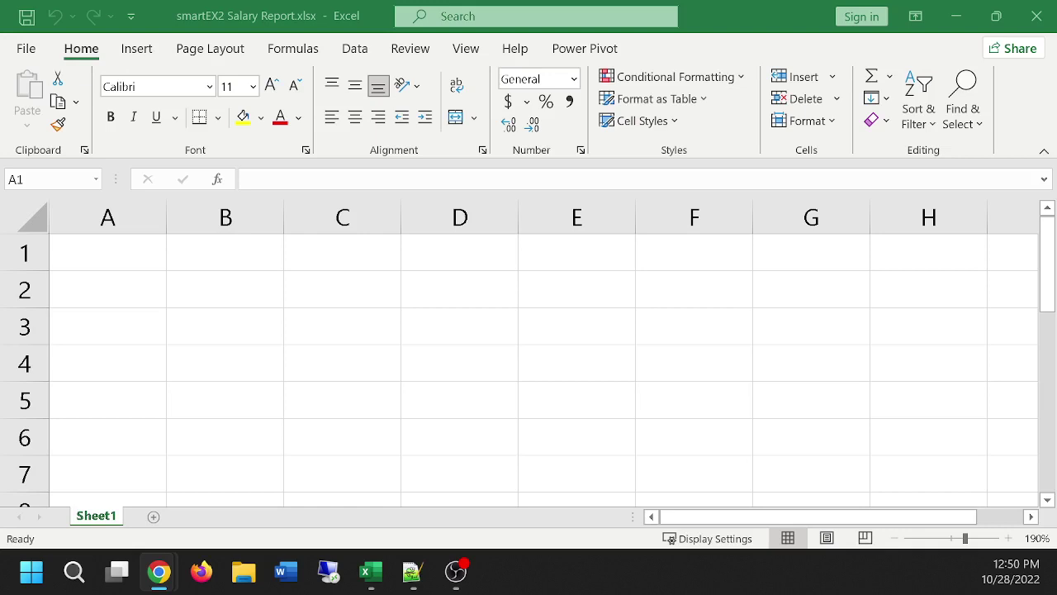
pyautogui.click(101, 248)
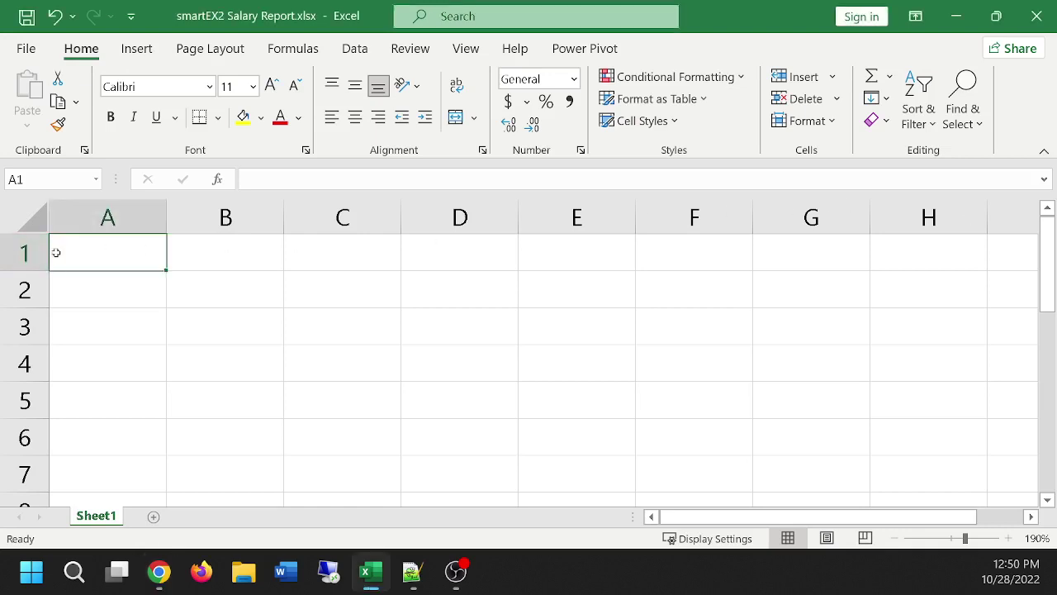
pyautogui.write('K')
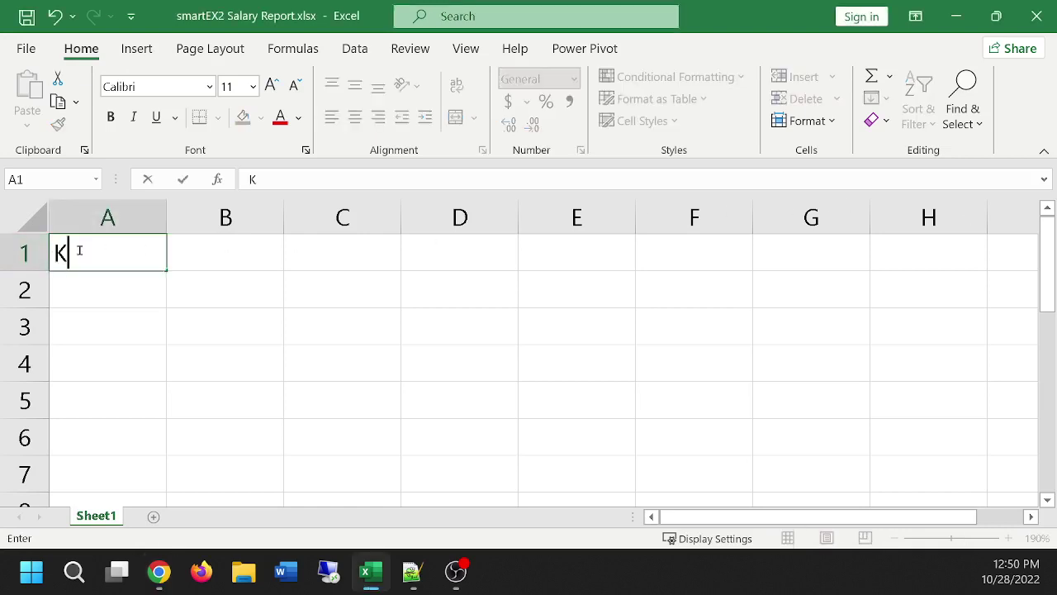
pyautogui.write('lapore E')
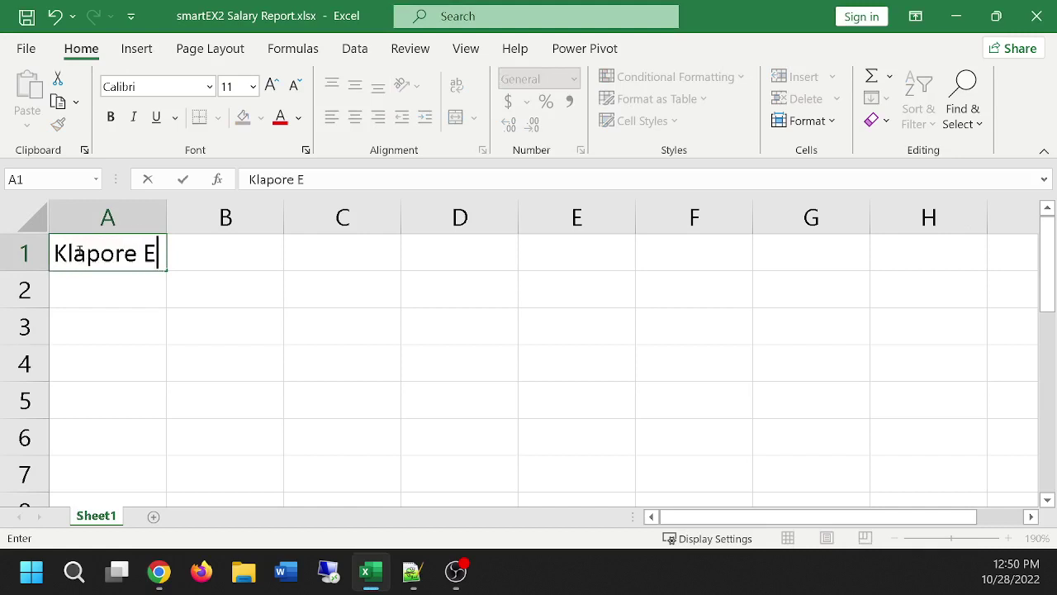
pyautogui.write('ngi')
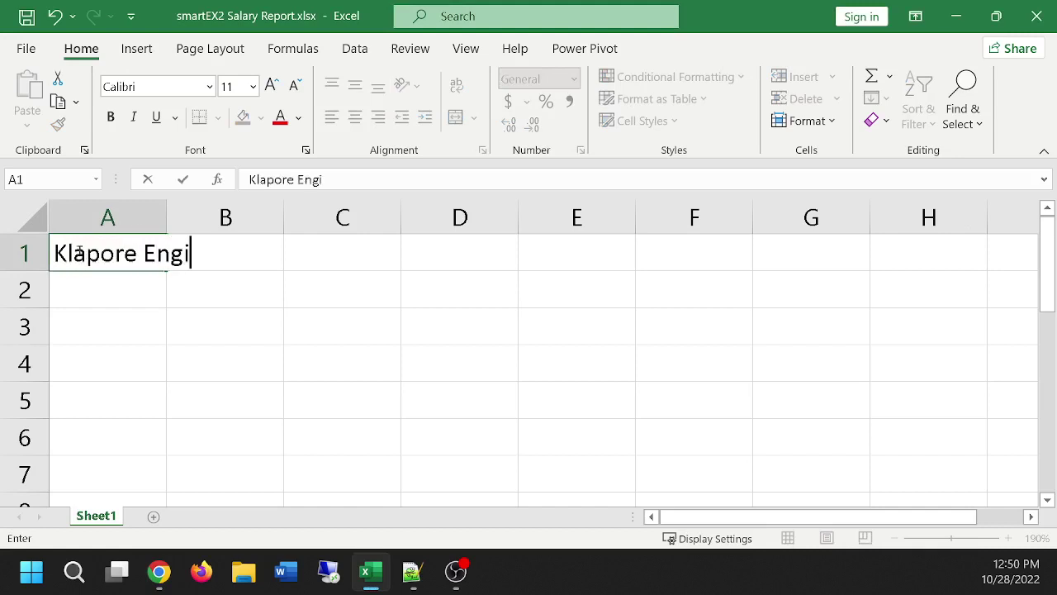
pyautogui.write('neering')
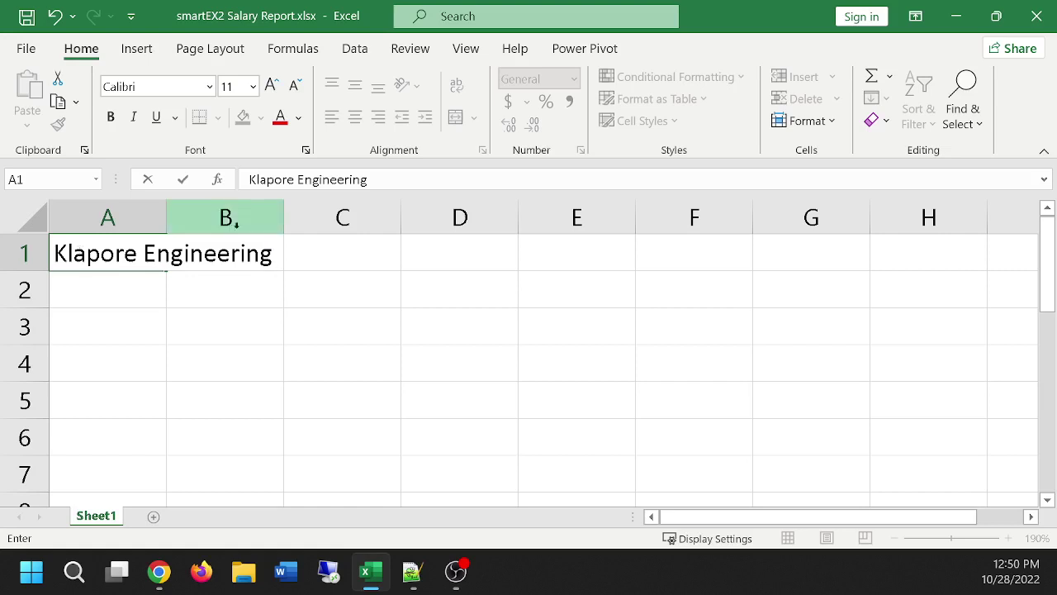
# - Type the Salary Report subtitle with the author's name and '(Excel guru)' in A2
pyautogui.click(127, 290)
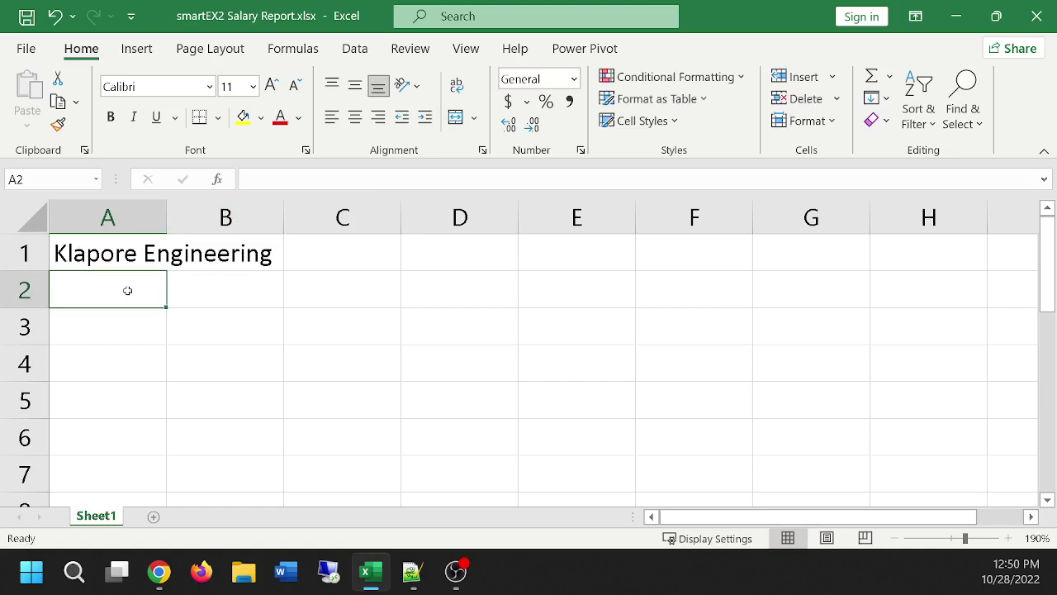
pyautogui.write('Salary ')
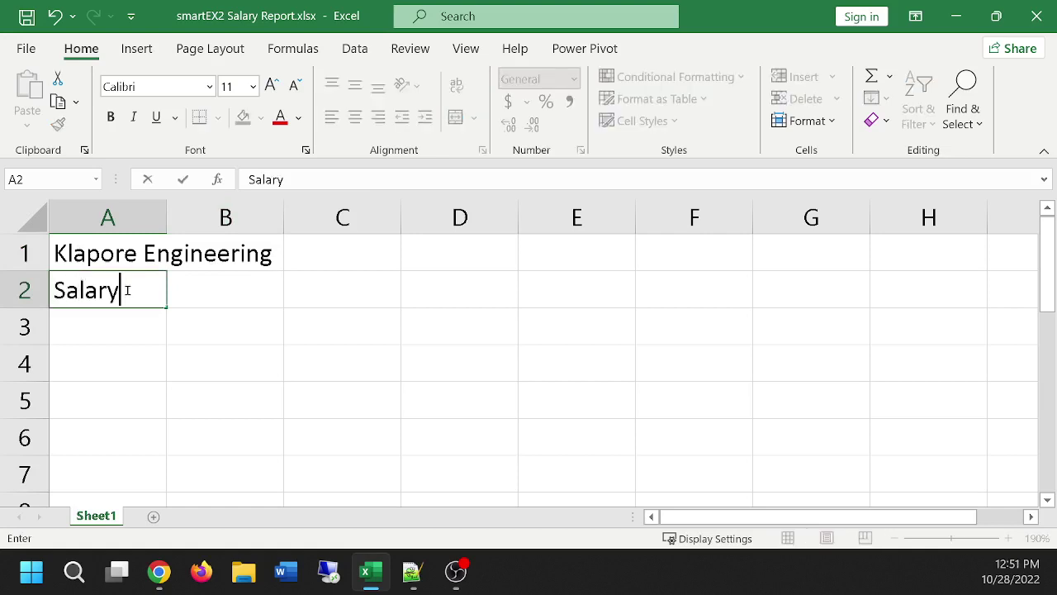
pyautogui.write('Report b')
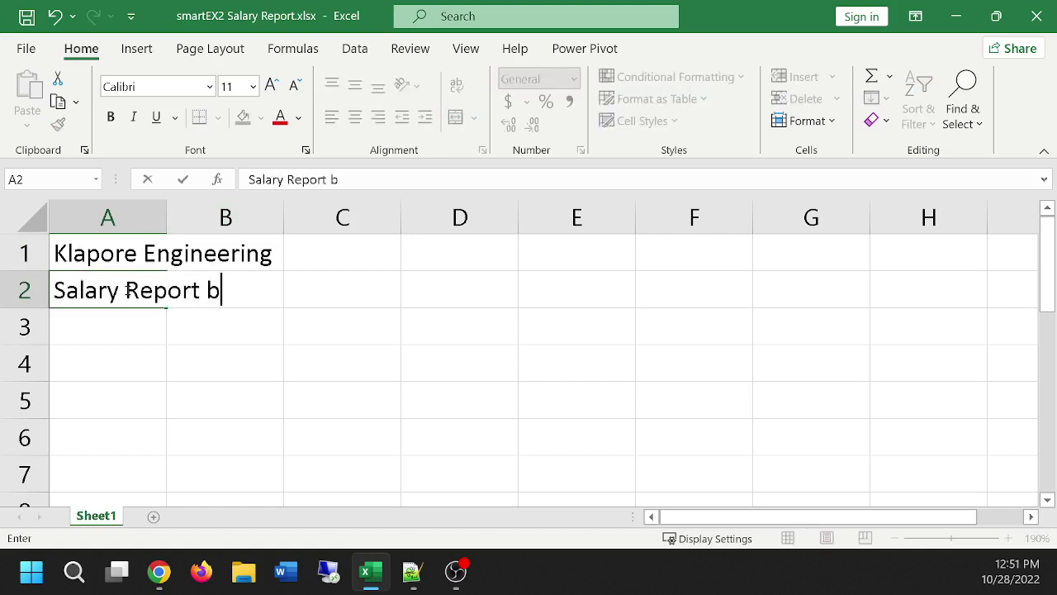
pyautogui.write('y J')
pyautogui.write('ohn Smart')
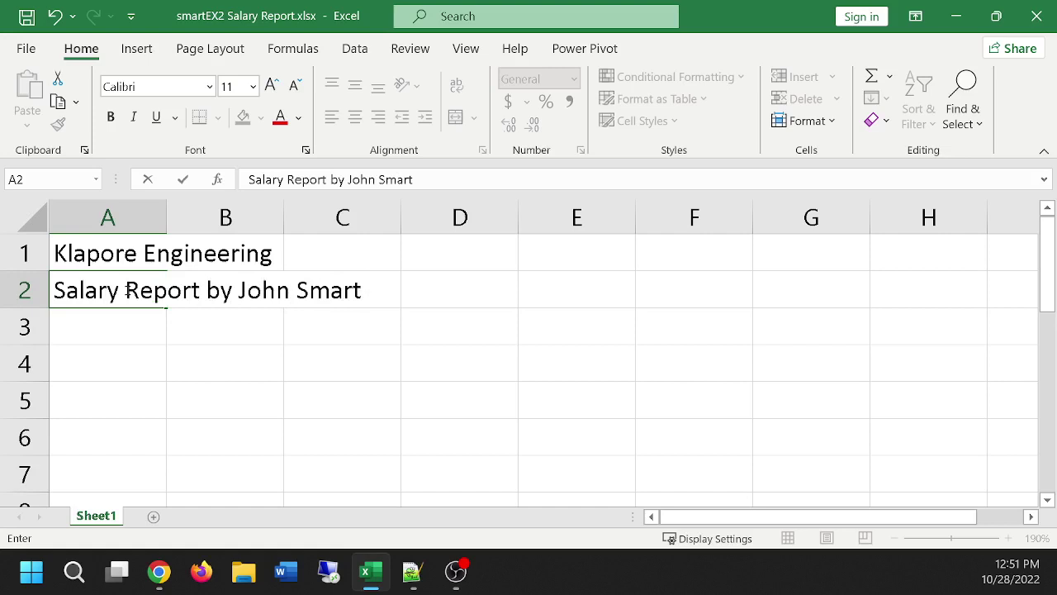
pyautogui.write(' (Exce')
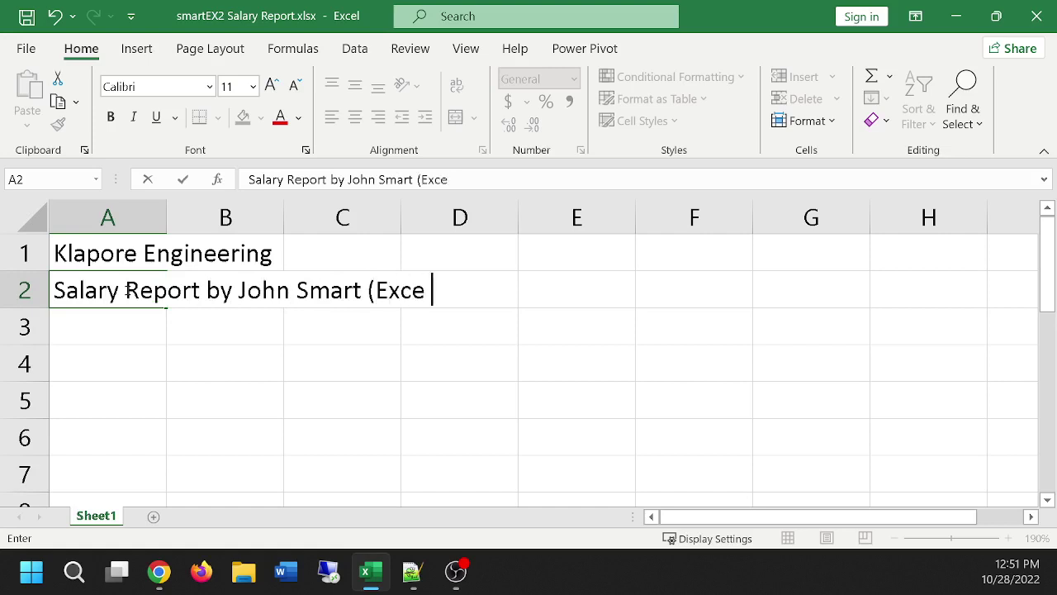
pyautogui.write('l guru)')
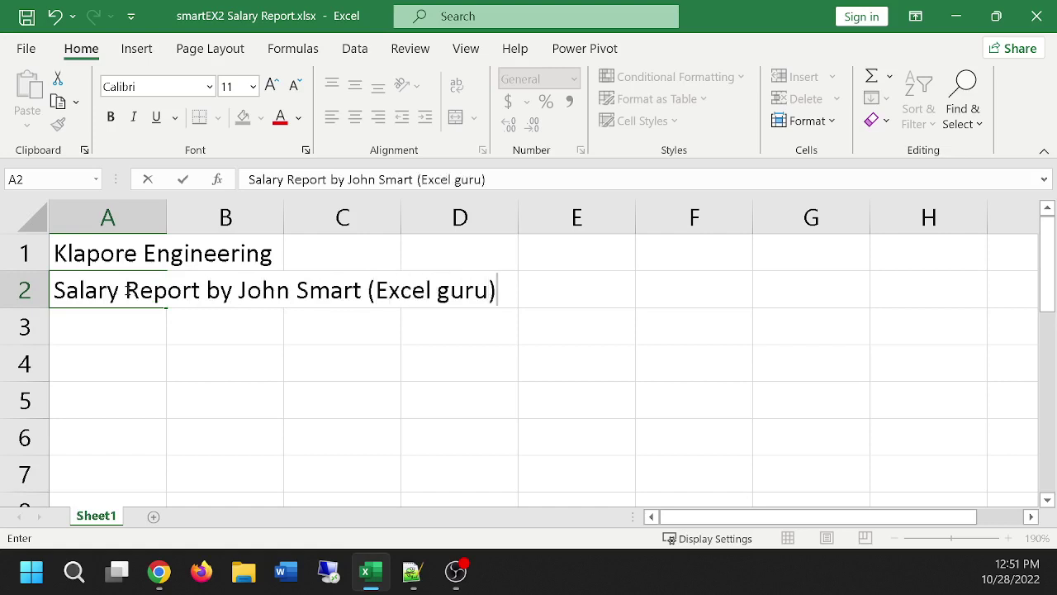
pyautogui.press('Return')
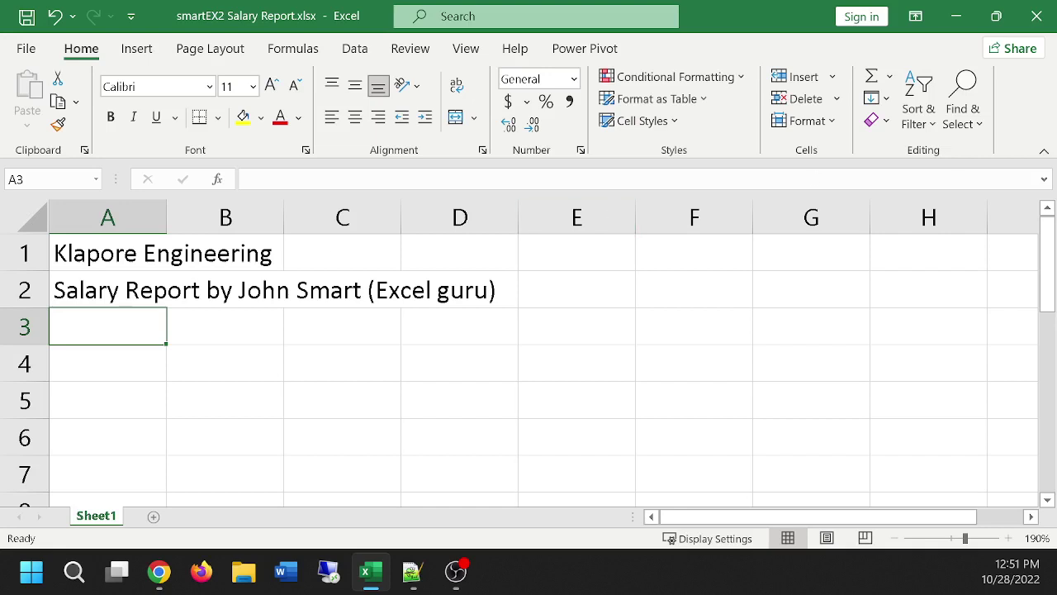
# - Enter the headings 'Employee' and 'email Address' in A3 and B3
pyautogui.click(159, 570)
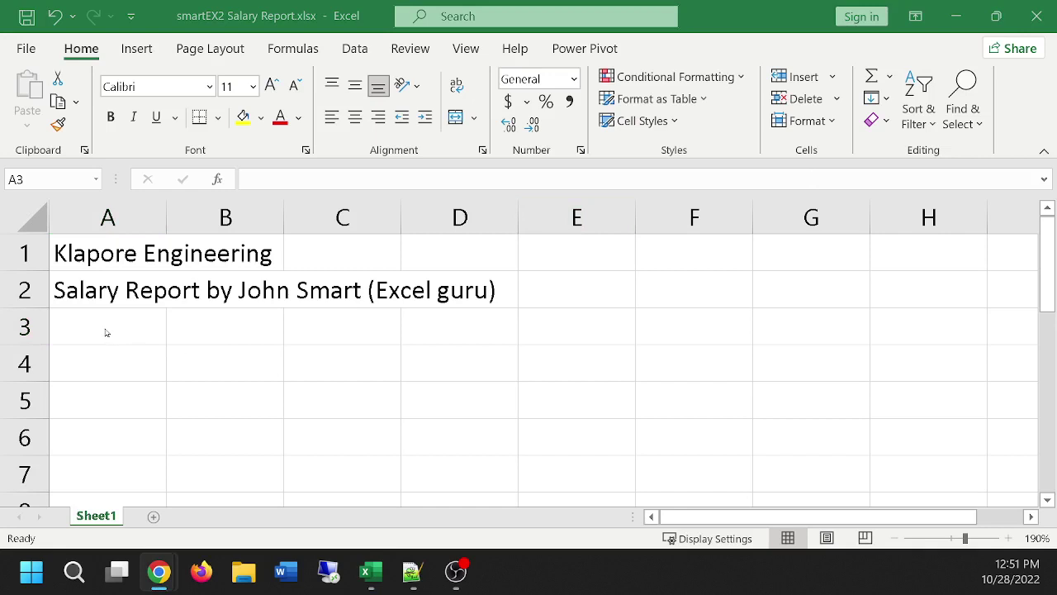
pyautogui.click(671, 515)
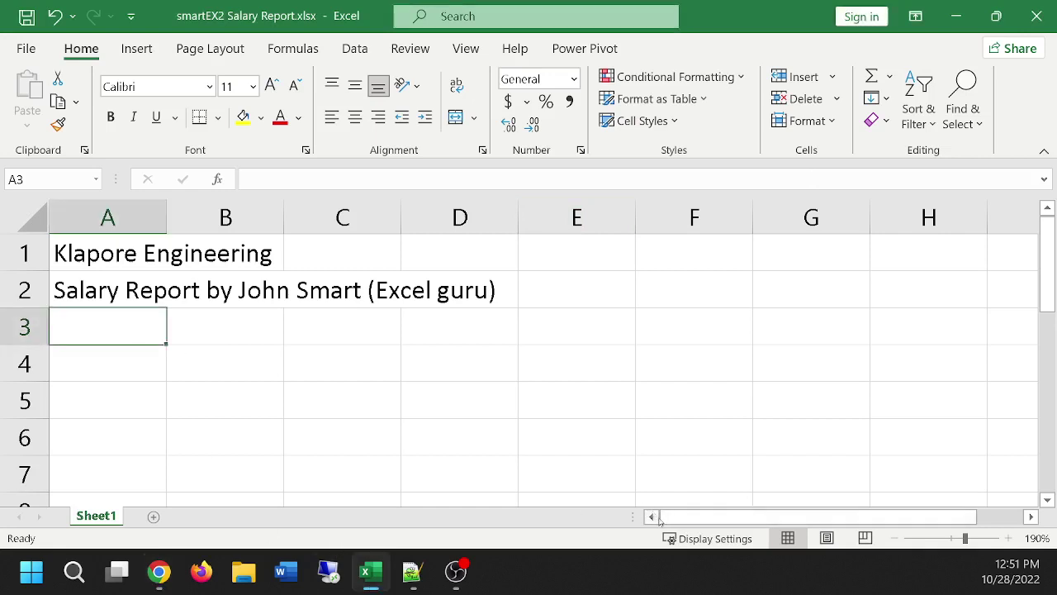
pyautogui.moveTo(91, 365); pyautogui.dragTo(925, 437)
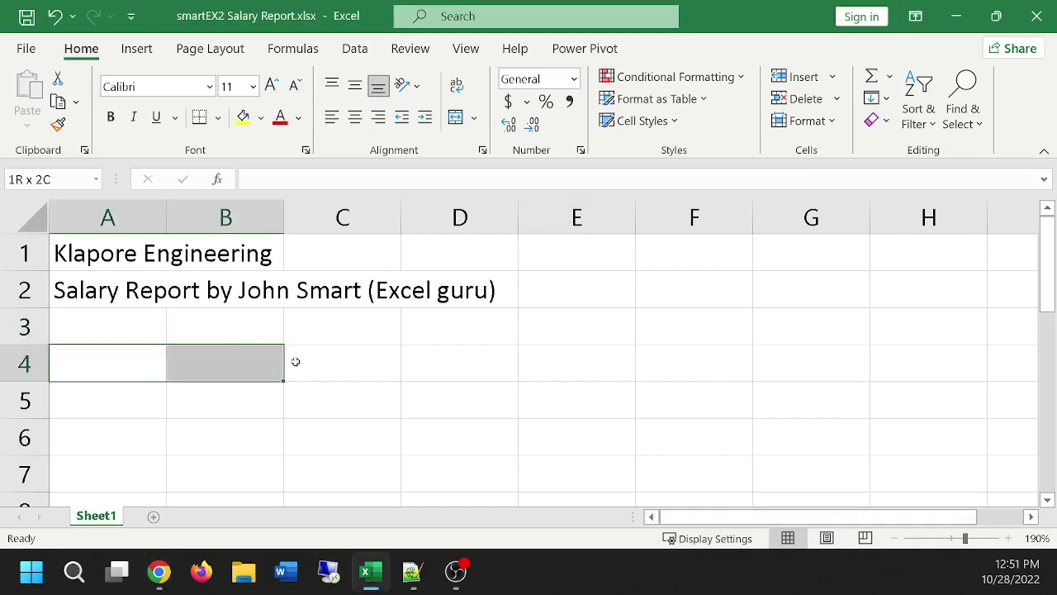
pyautogui.click(132, 325)
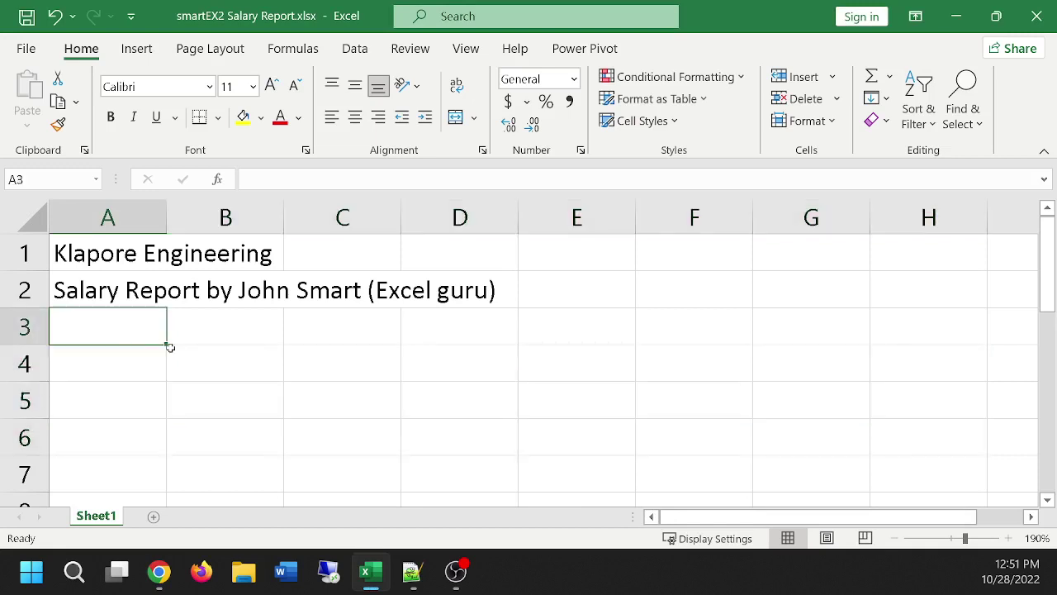
pyautogui.write('Em')
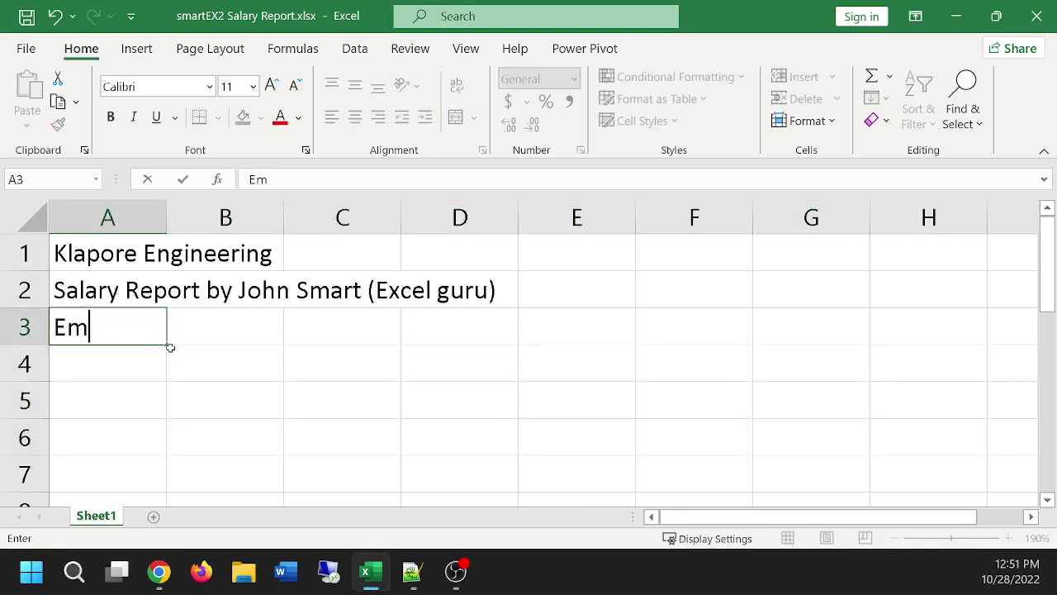
pyautogui.write('ploy')
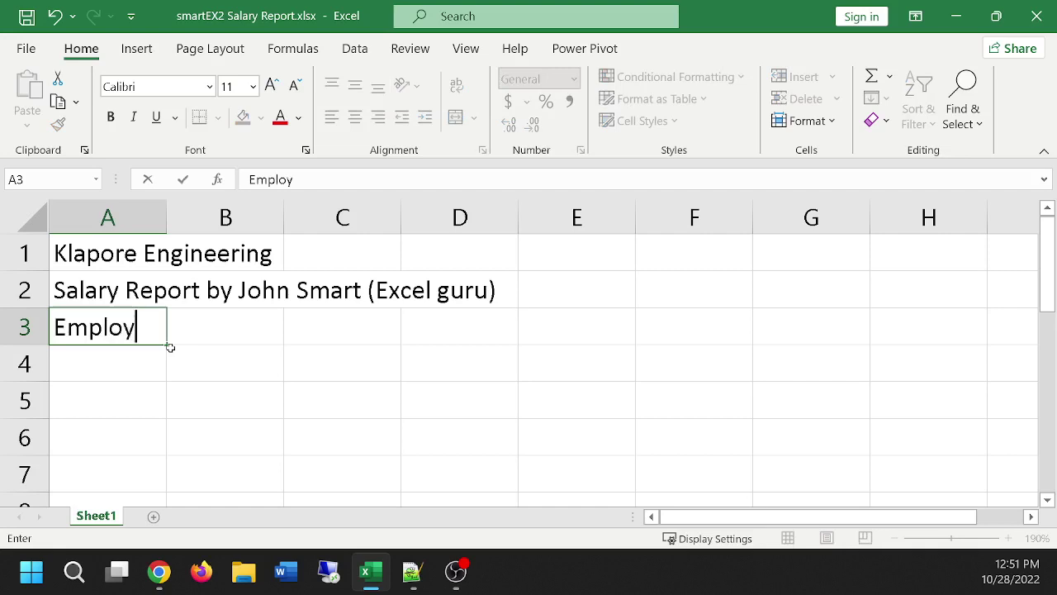
pyautogui.write('ee')
pyautogui.press('Tab')
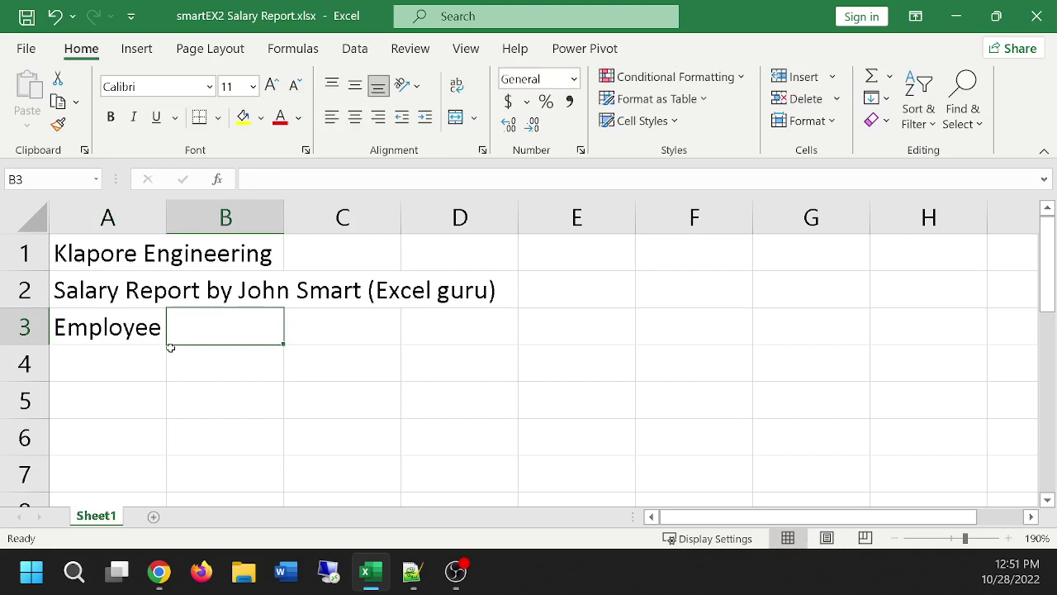
pyautogui.write('email')
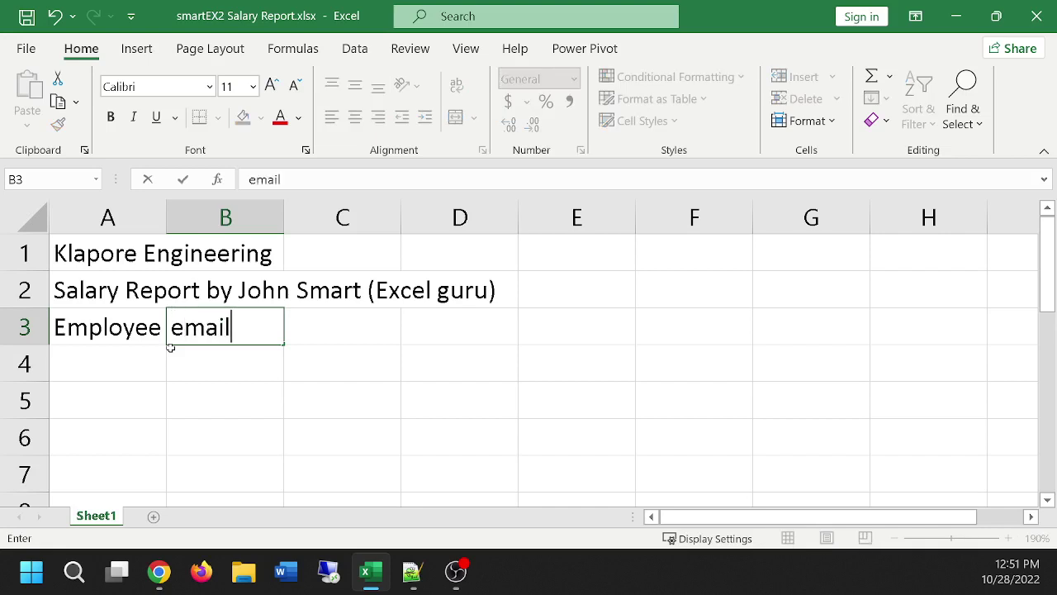
pyautogui.write(' Addre')
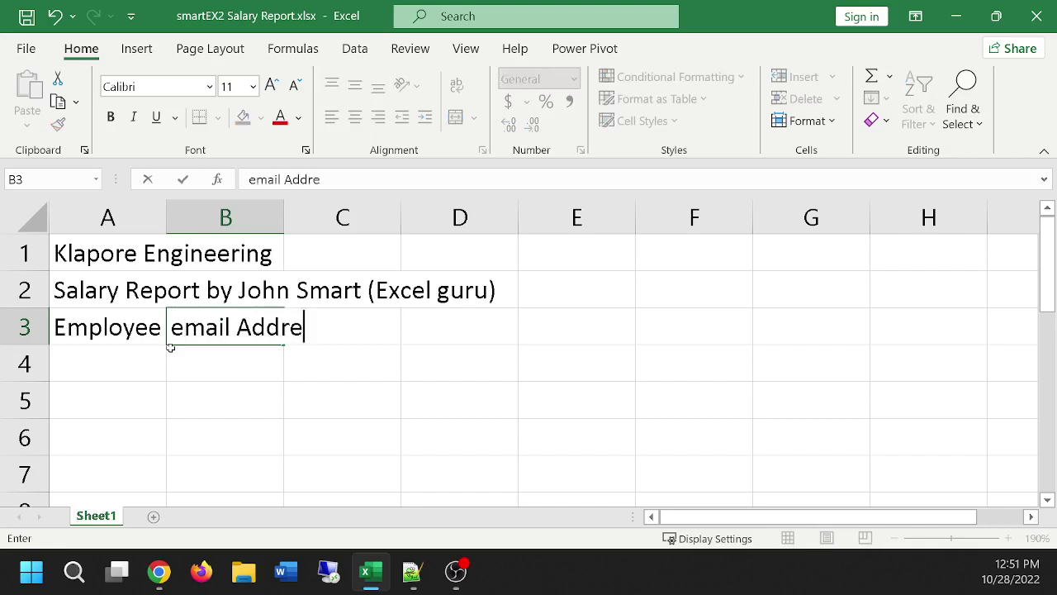
pyautogui.write('ss')
pyautogui.press('Tab')
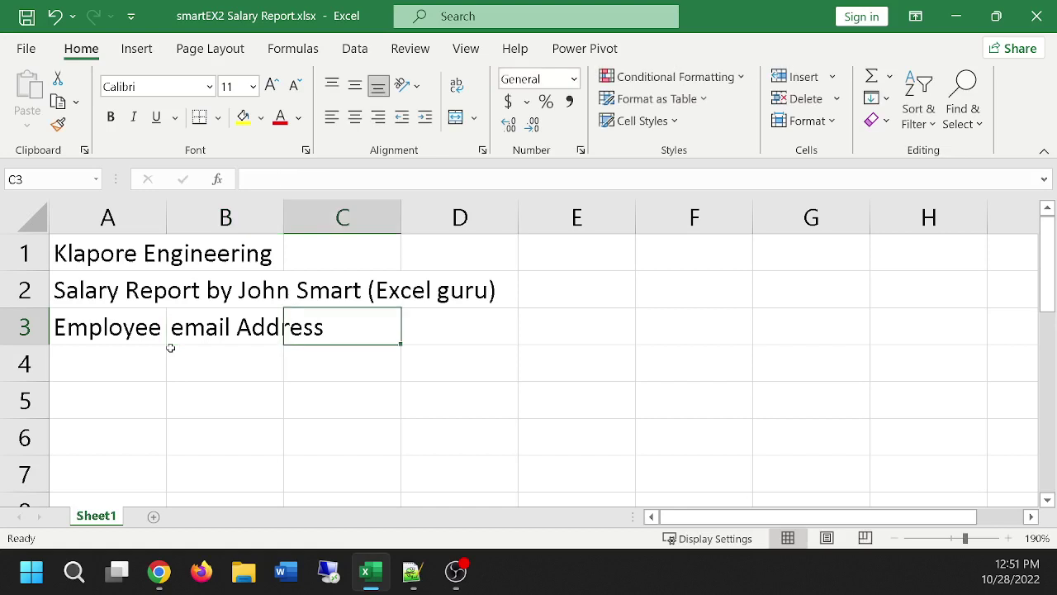
# - Add 'Dependents' and 'Hours Worked' in C3:D3 and autofit column D
pyautogui.write('Dep')
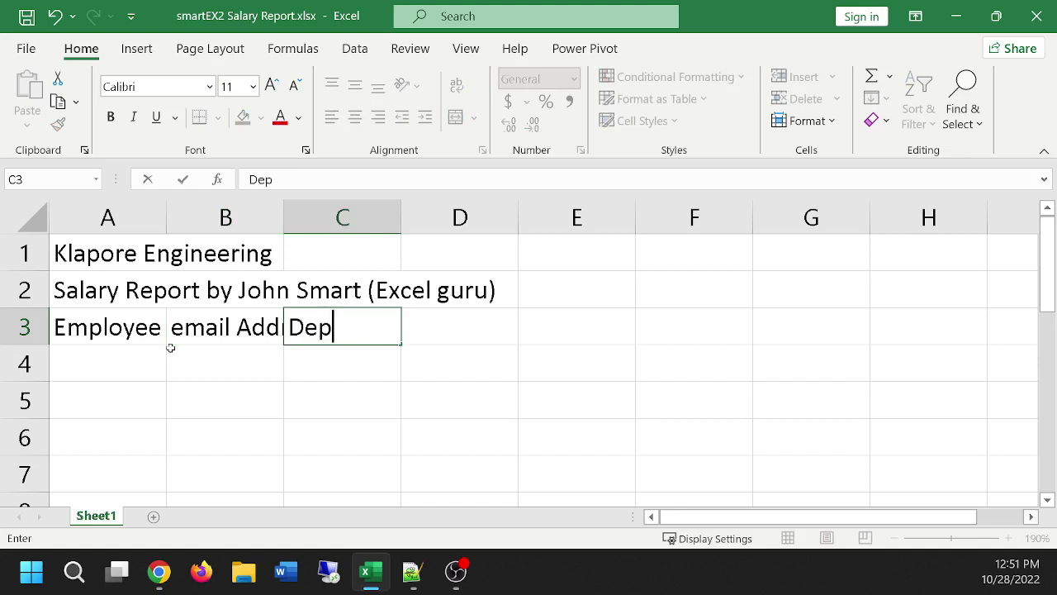
pyautogui.write('endents')
pyautogui.press('Tab')
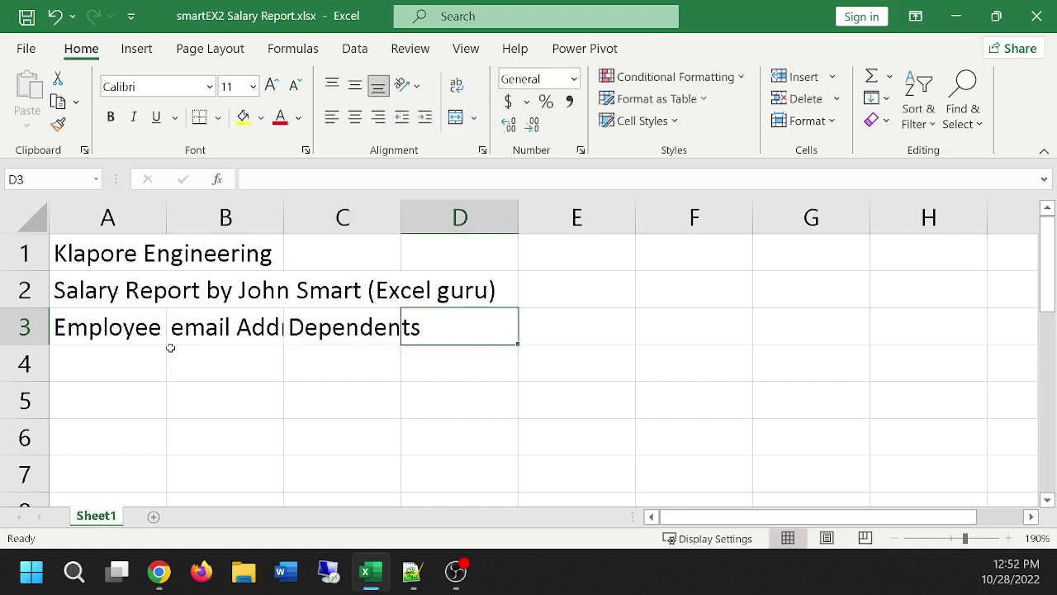
pyautogui.write('H')
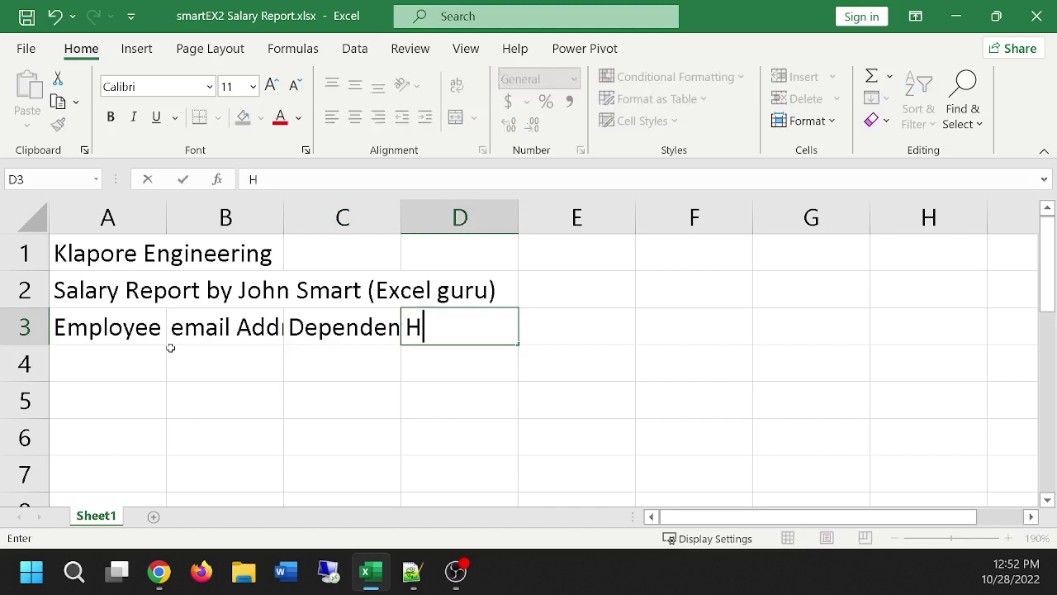
pyautogui.write('ours')
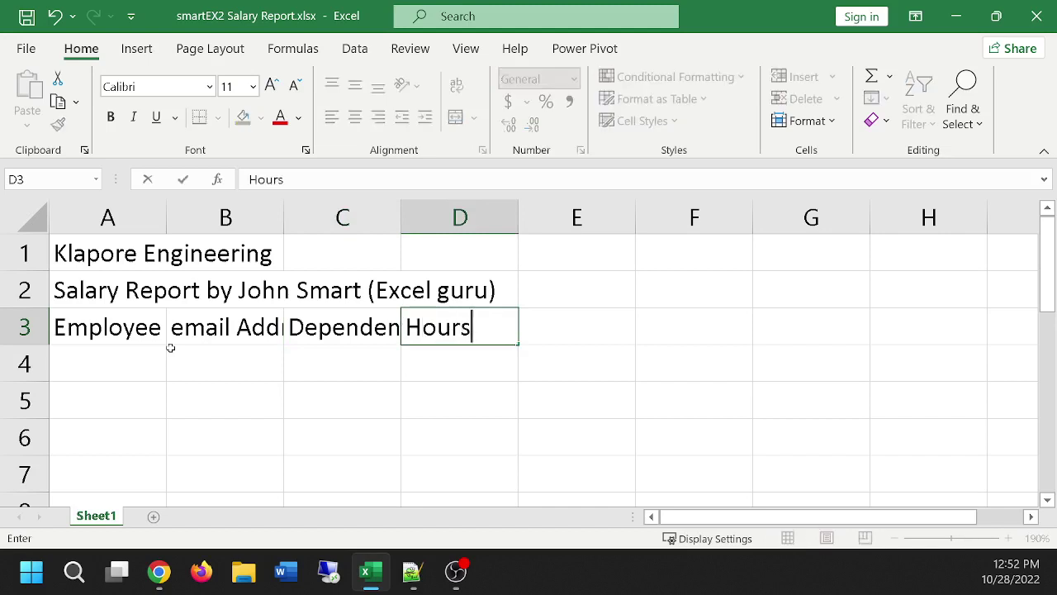
pyautogui.write(' Wor')
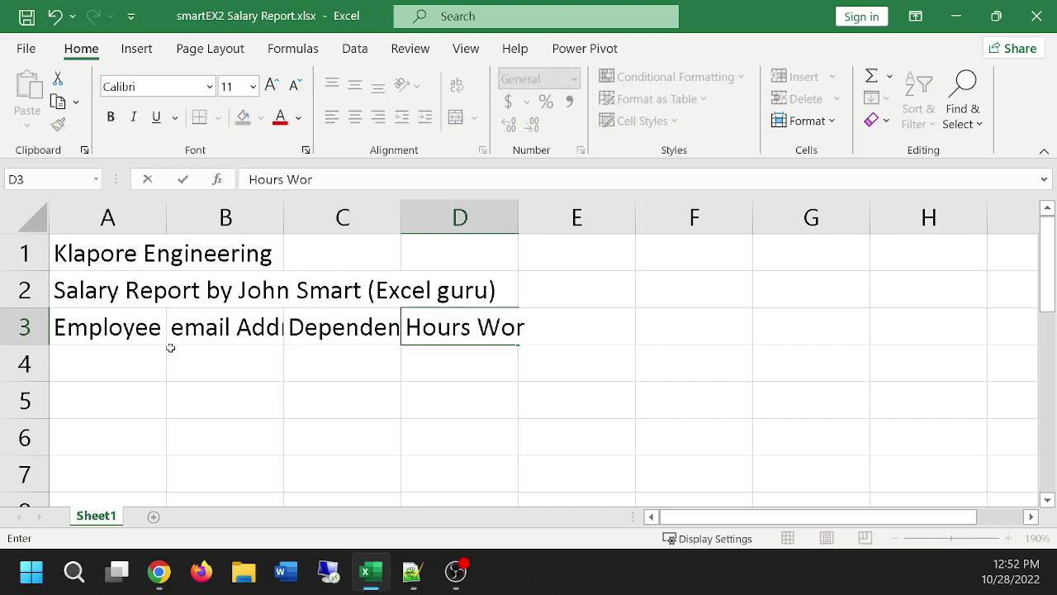
pyautogui.write('ked')
pyautogui.press('Return')
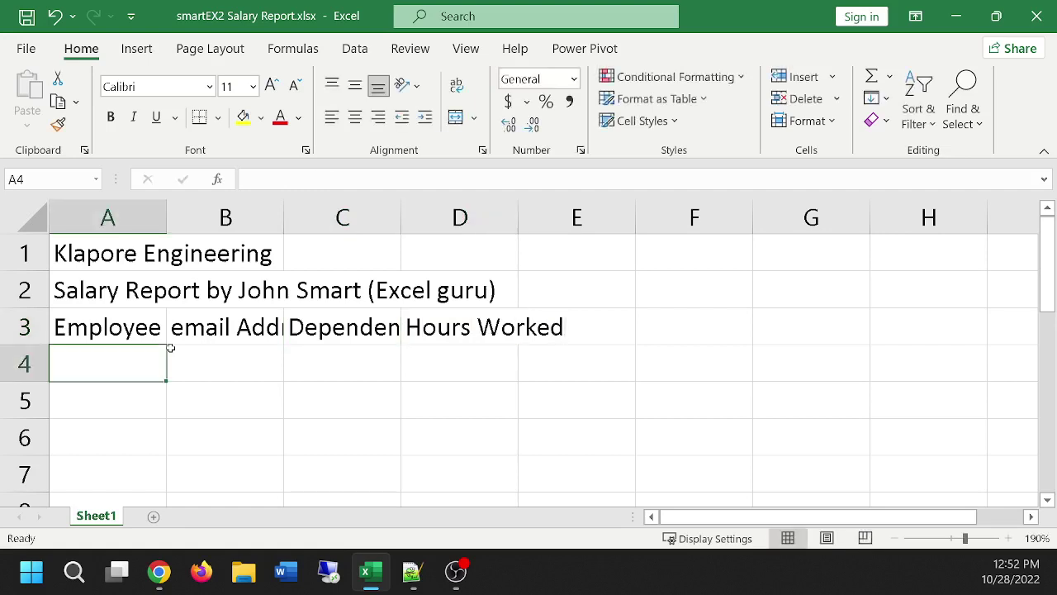
pyautogui.click(456, 324)
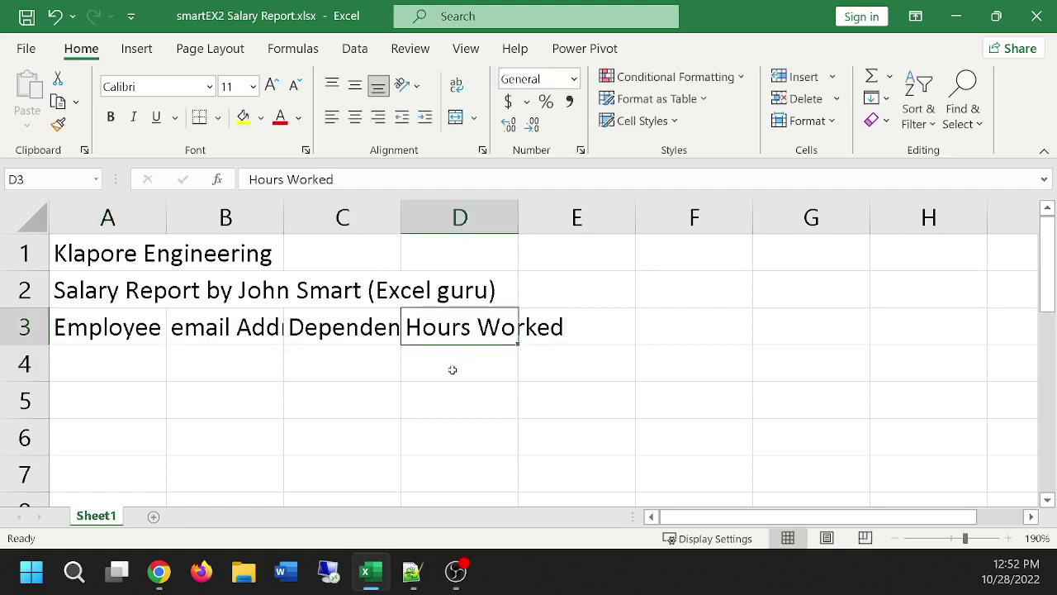
pyautogui.doubleClick(519, 208)
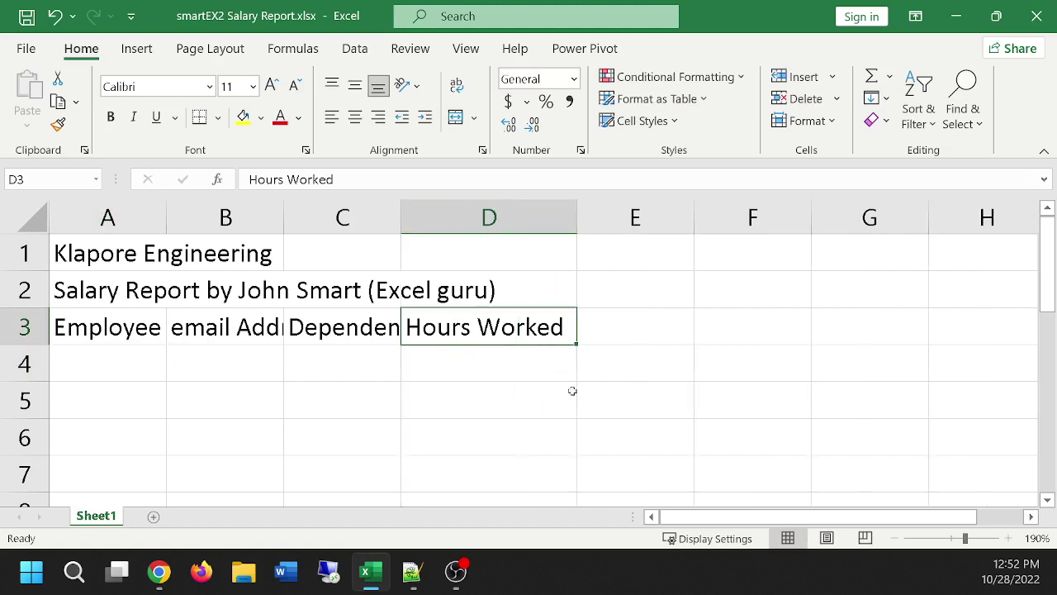
# - Split the D3 heading so 'Hours' sits above 'Worked' using a line break
pyautogui.doubleClick(479, 327)
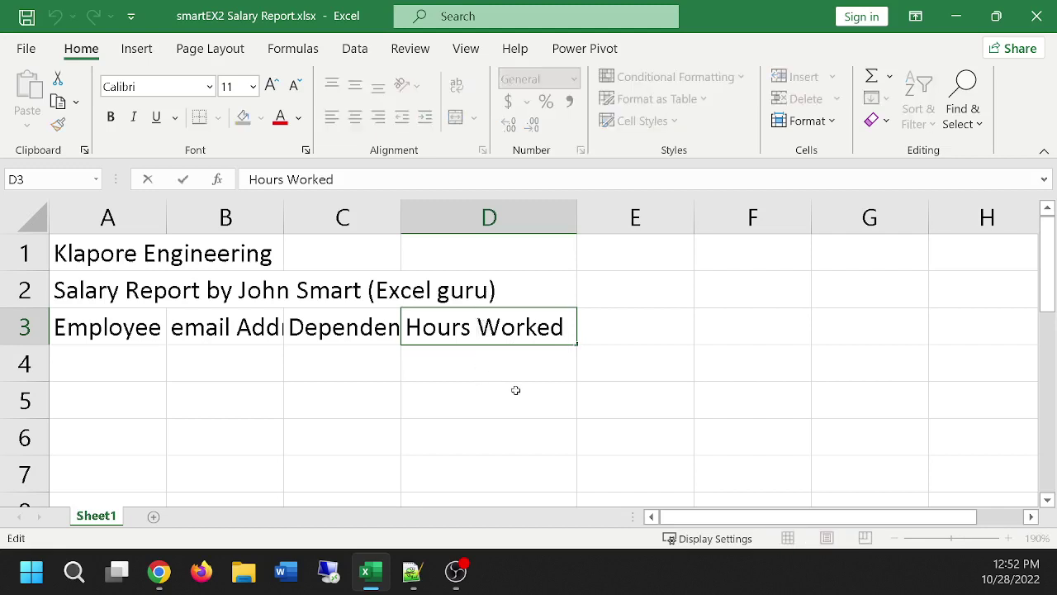
pyautogui.press('Return')
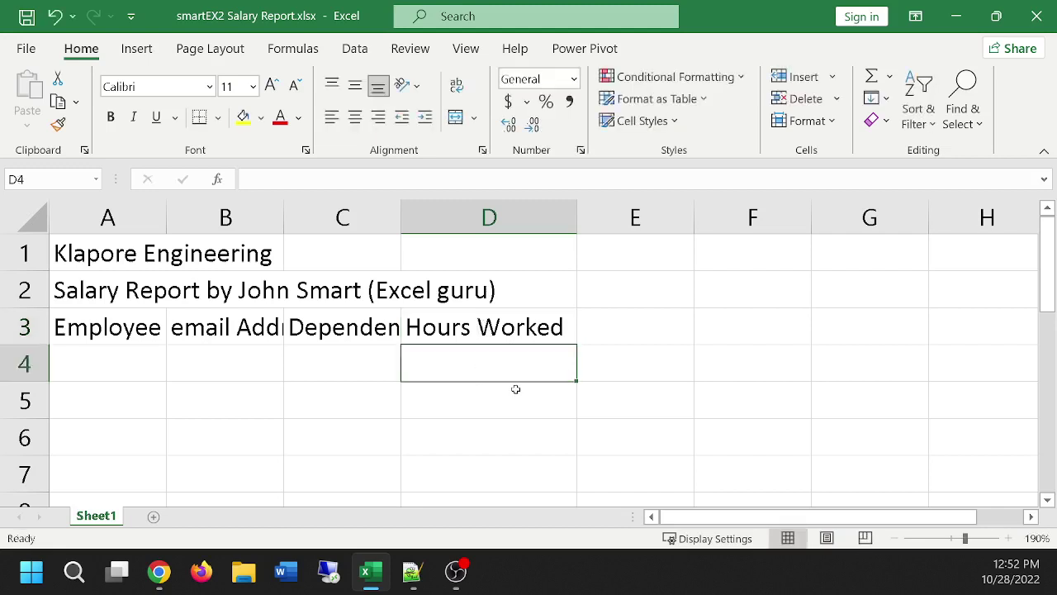
pyautogui.doubleClick(474, 327)
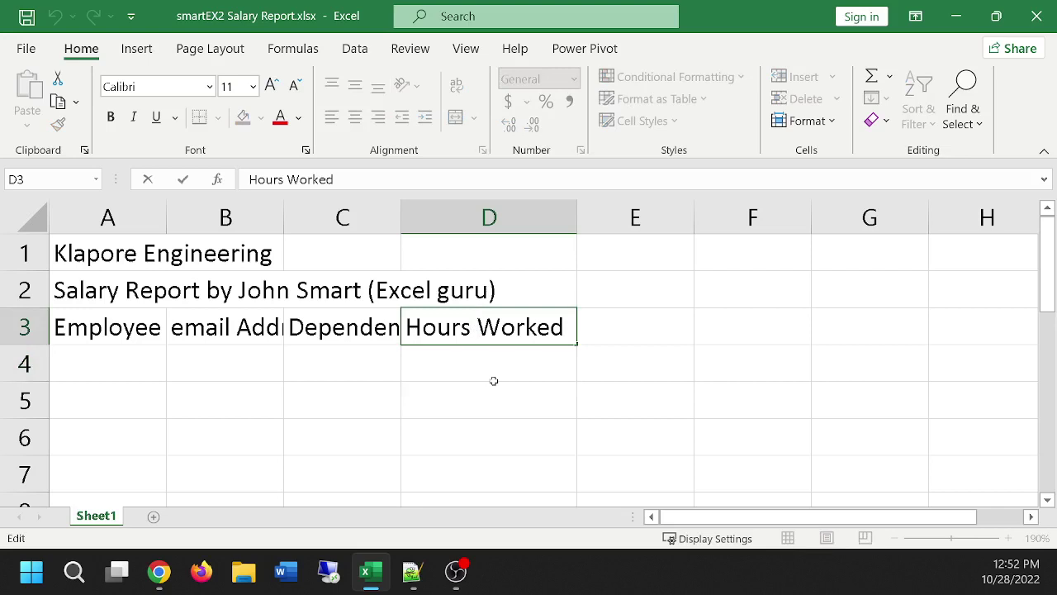
pyautogui.hotkey('alt', 'Return')
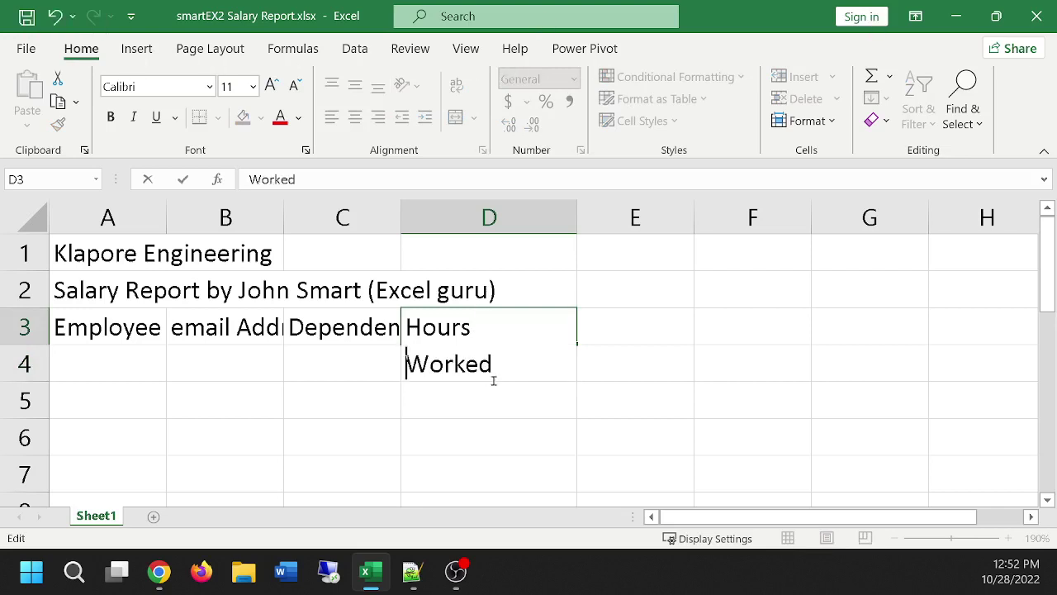
pyautogui.press('Return')
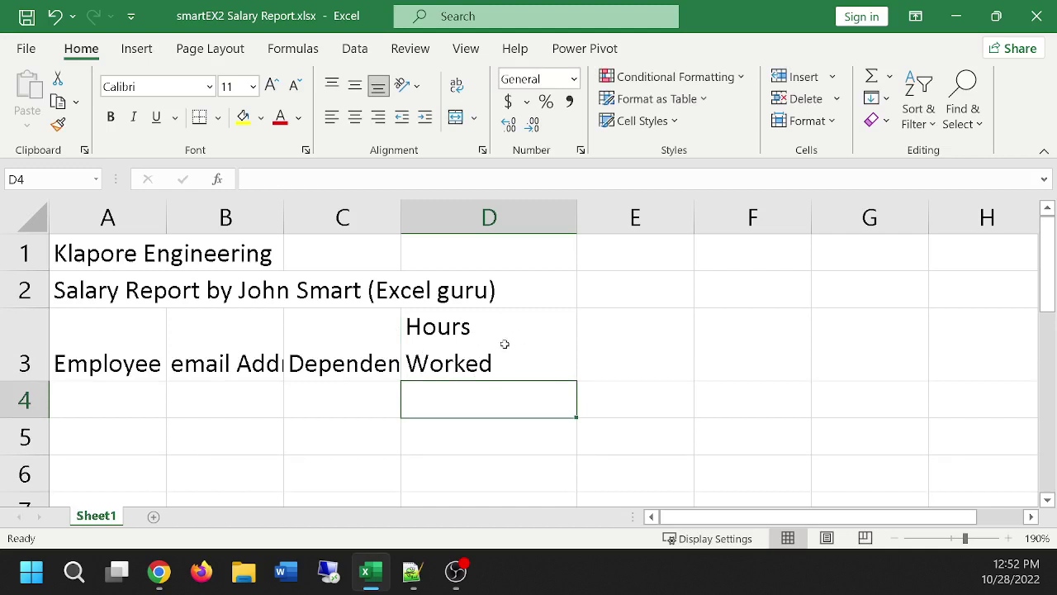
pyautogui.click(507, 344)
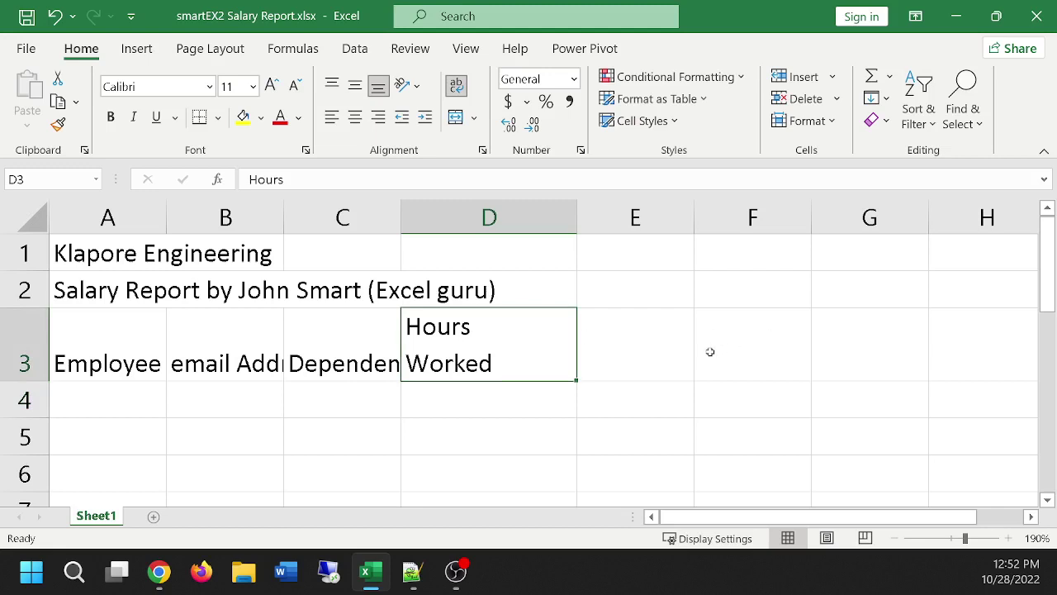
pyautogui.click(620, 341)
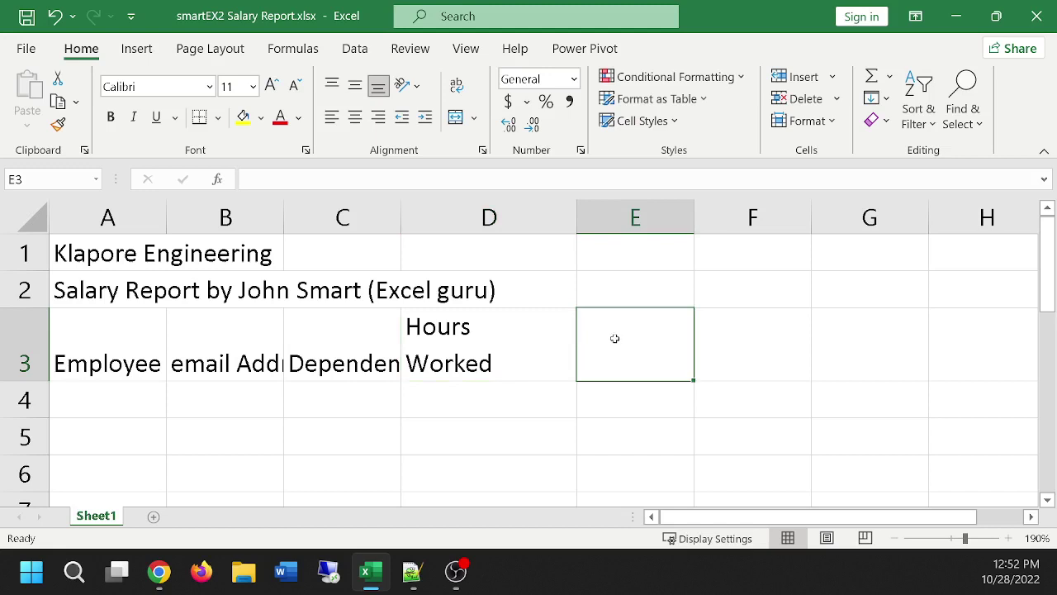
# - Type the heading 'Hourly Pay Rate' into cell E3
pyautogui.write('Hourl')
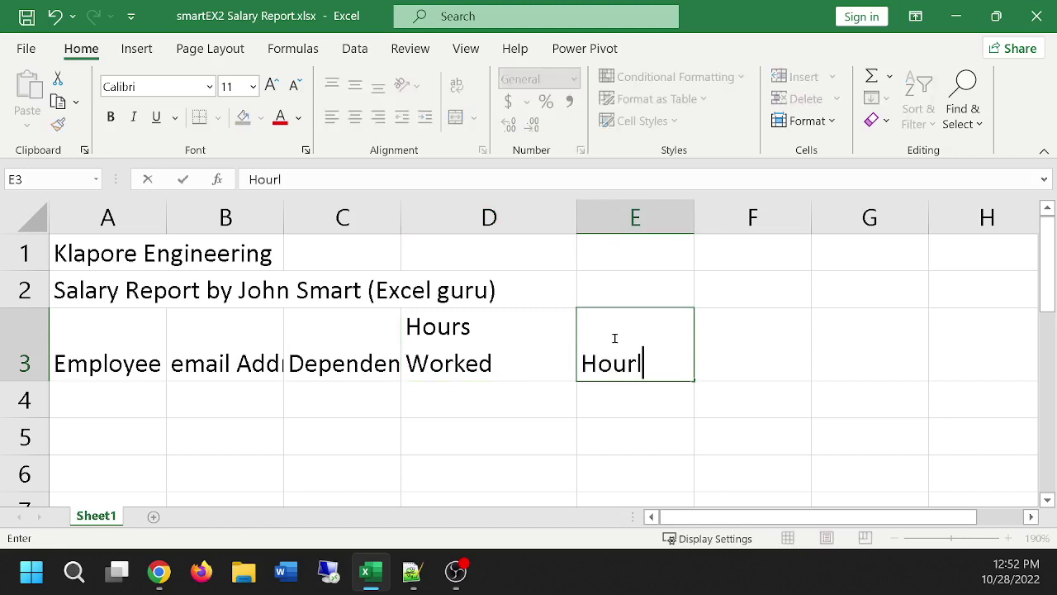
pyautogui.write('y ')
pyautogui.write('Pay')
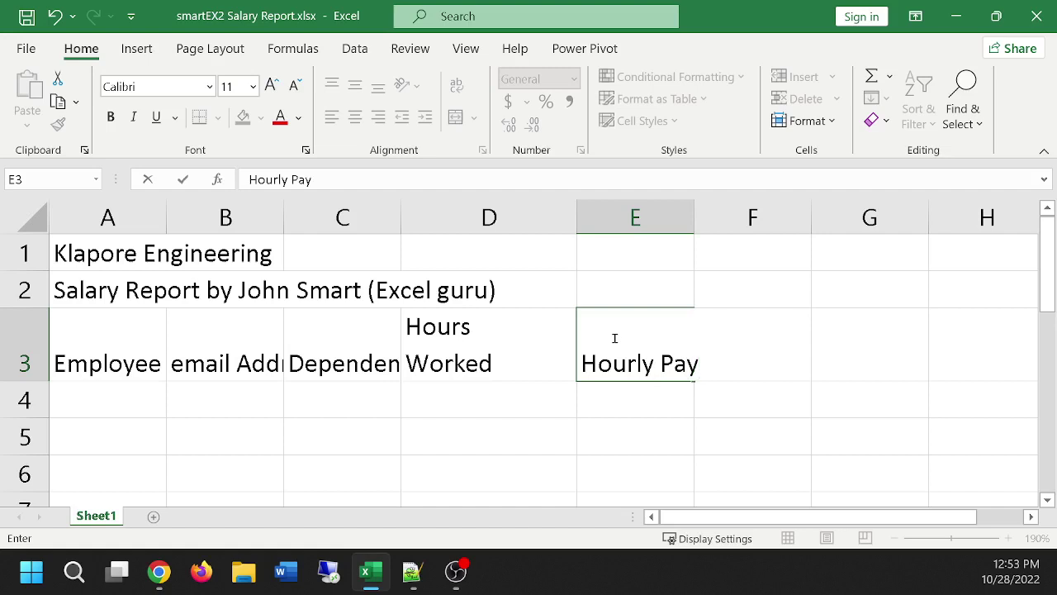
pyautogui.write(' Rate')
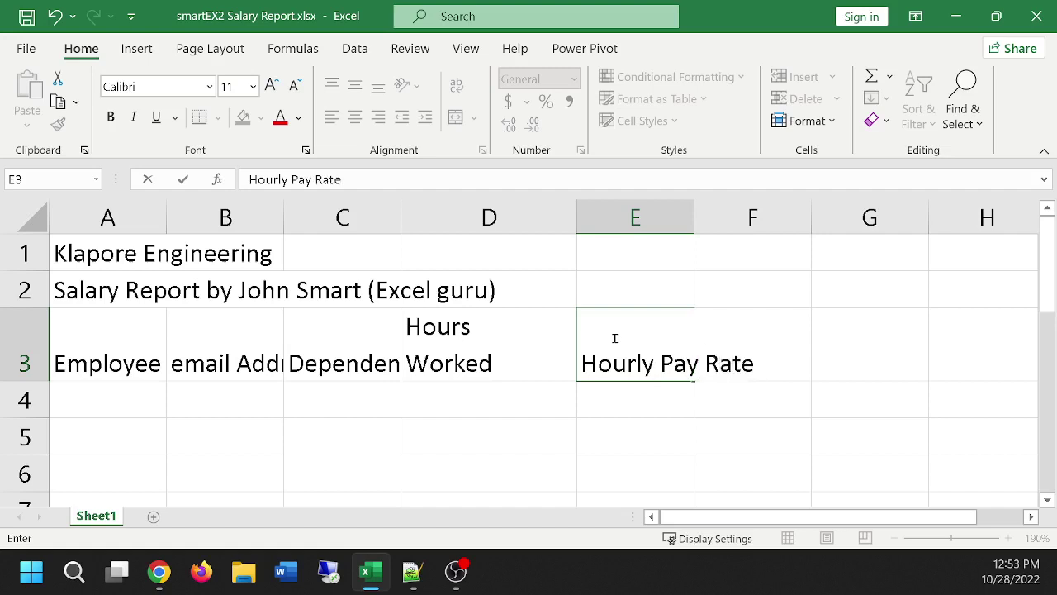
pyautogui.press('Return')
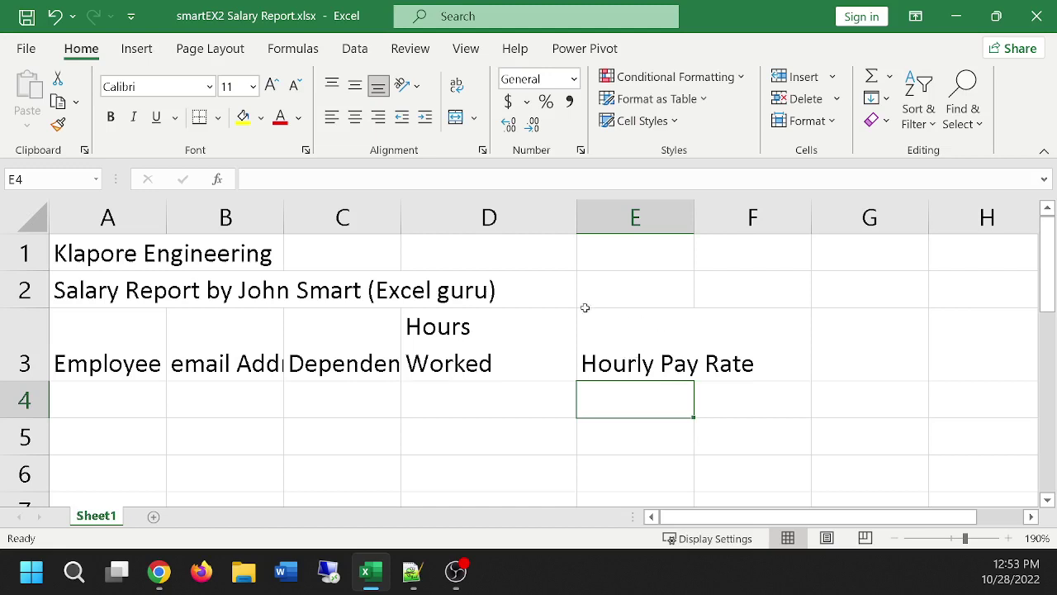
pyautogui.click(636, 351)
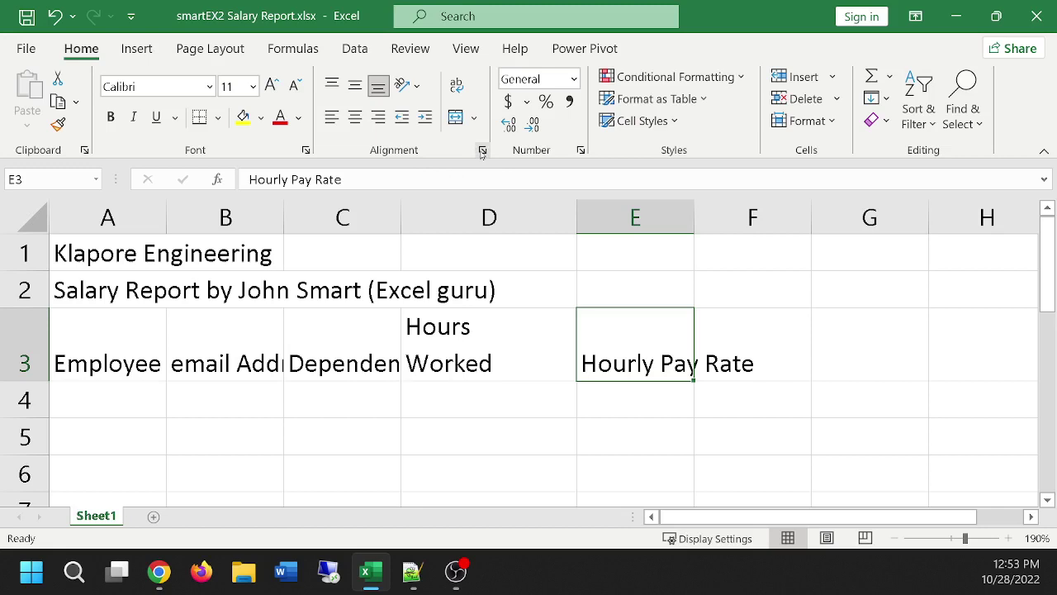
# - Turn on Wrap Text for the E3 heading and narrow columns D and E to fit
pyautogui.click(483, 152)
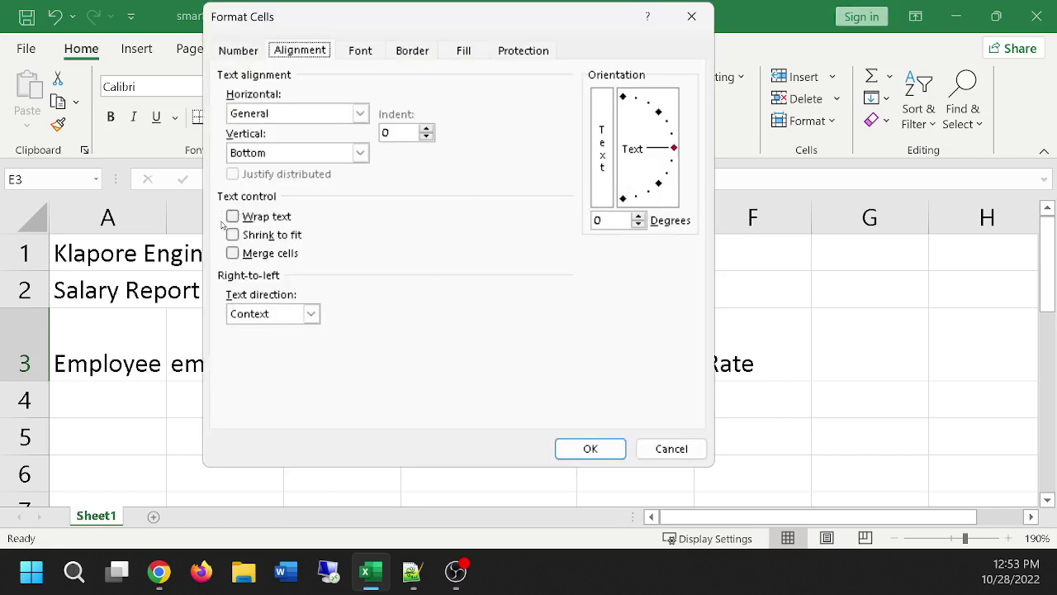
pyautogui.click(234, 219)
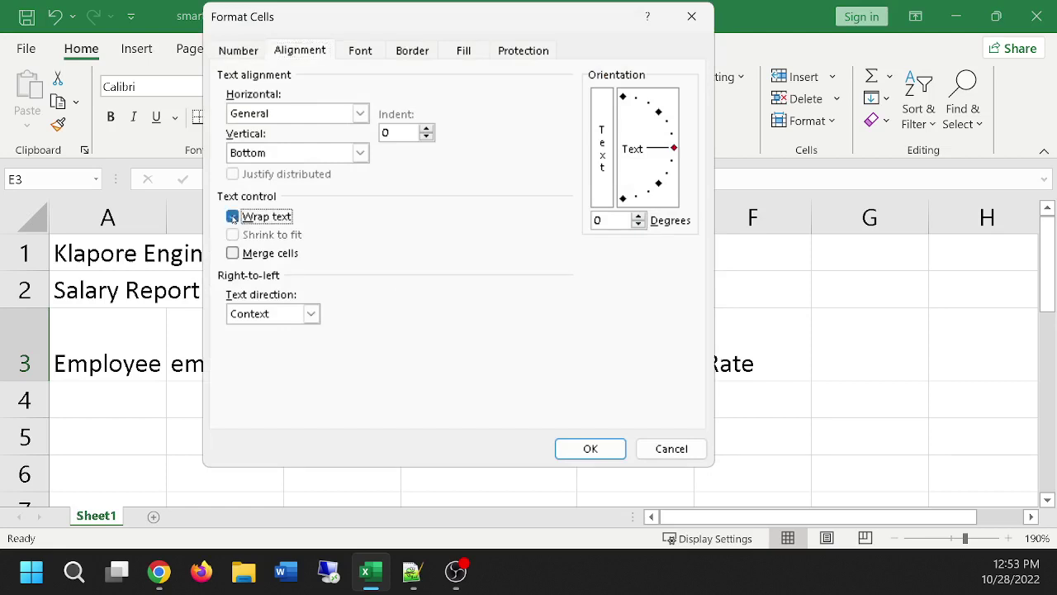
pyautogui.click(601, 448)
pyautogui.moveTo(694, 218)
pyautogui.mouseDown()
pyautogui.moveTo(847, 230)
pyautogui.moveTo(697, 224)
pyautogui.moveTo(702, 233)
pyautogui.mouseUp()
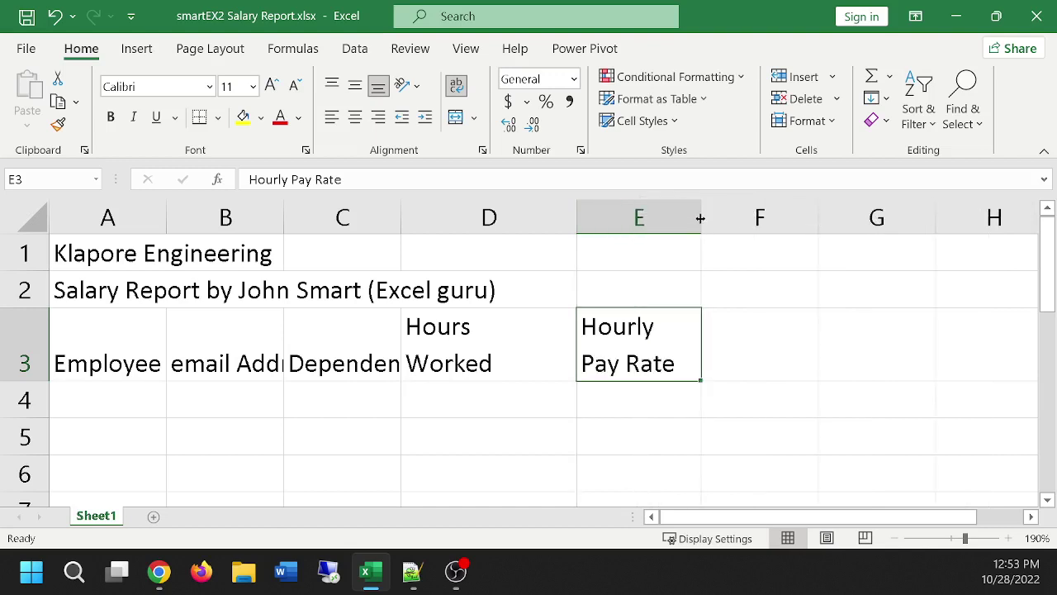
pyautogui.moveTo(577, 222); pyautogui.dragTo(515, 226)
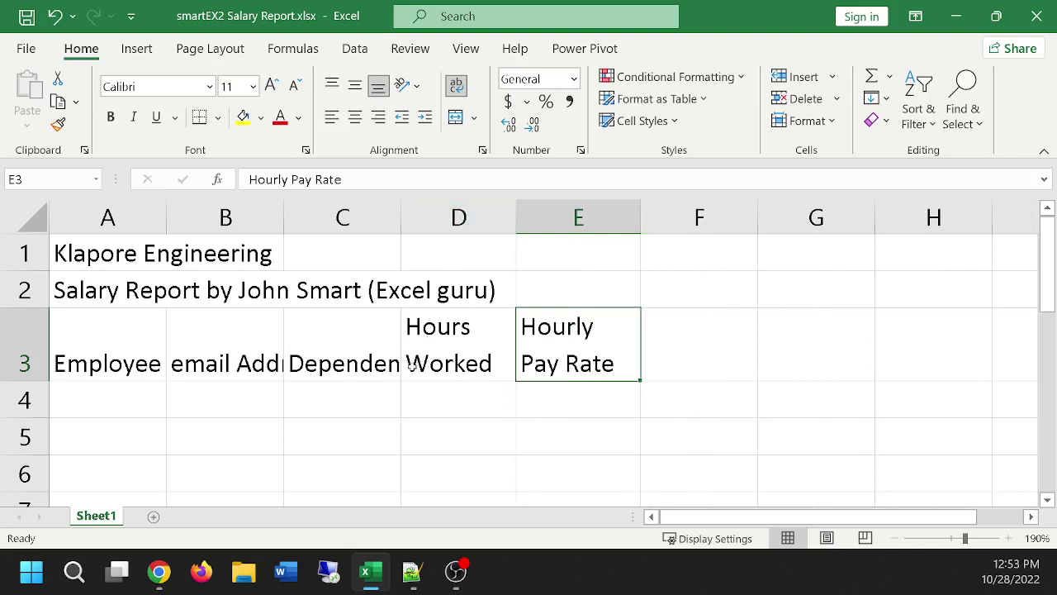
pyautogui.moveTo(641, 219)
pyautogui.mouseDown()
pyautogui.moveTo(665, 223)
pyautogui.moveTo(625, 227)
pyautogui.mouseUp()
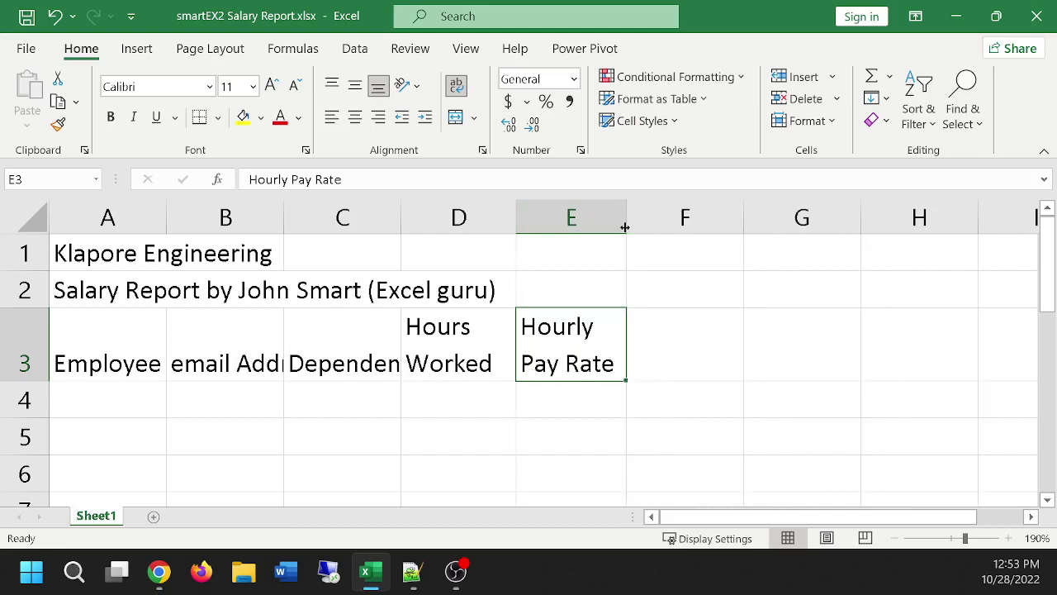
pyautogui.click(666, 338)
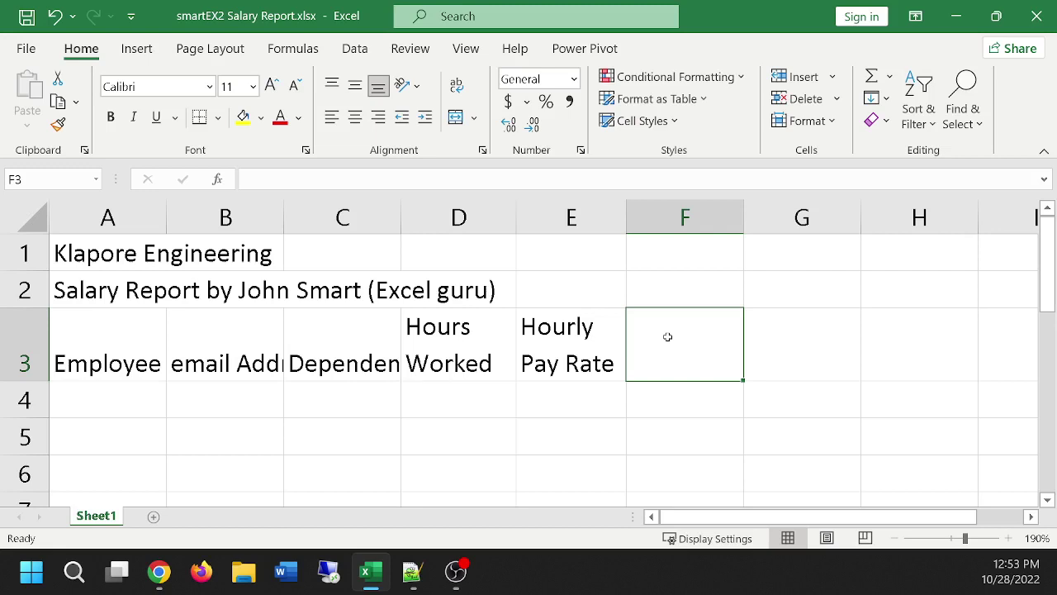
# - Enter the headings Gross Pay, Federal Tax and State Tax in F3:H3
pyautogui.write('Gro')
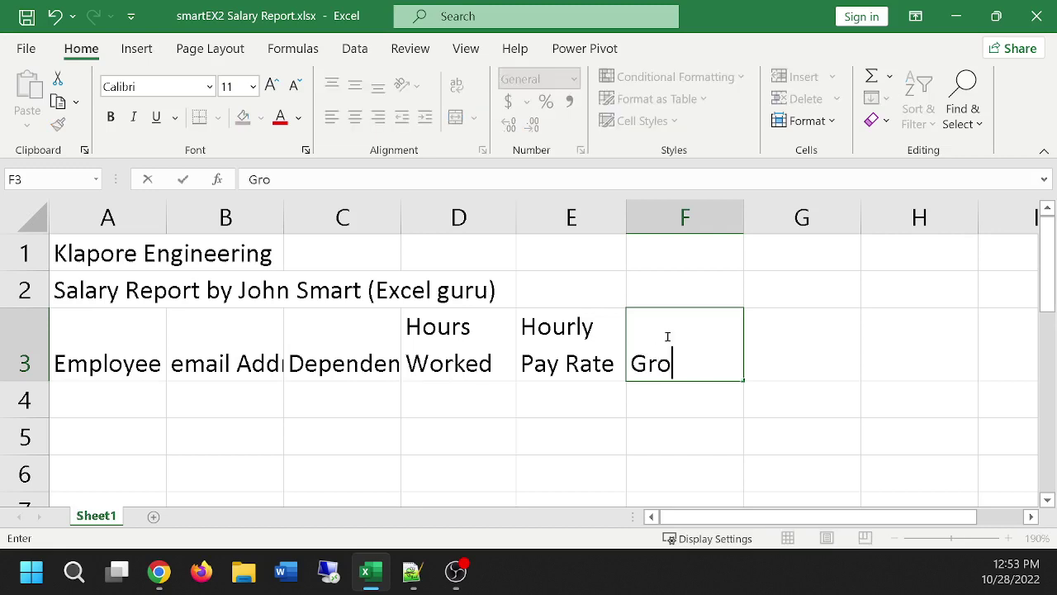
pyautogui.write('ss')
pyautogui.write(' Pay')
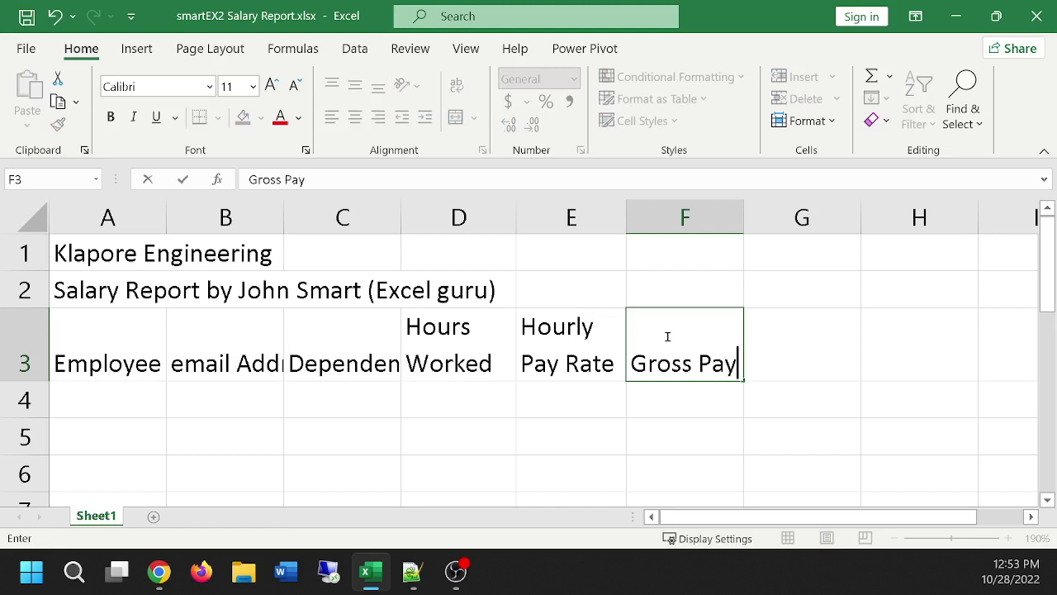
pyautogui.press('Tab')
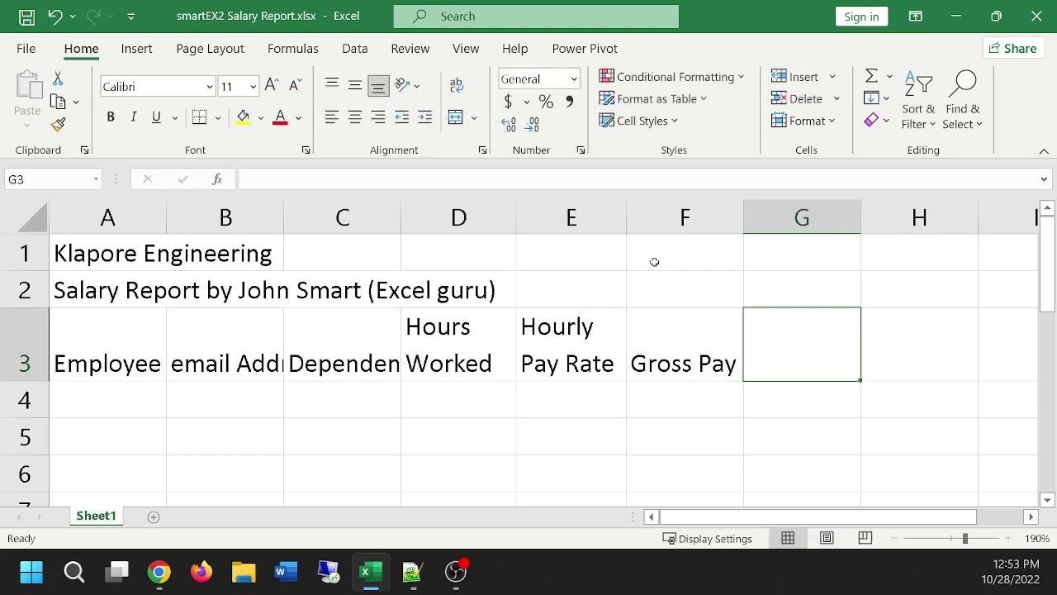
pyautogui.write('Feder')
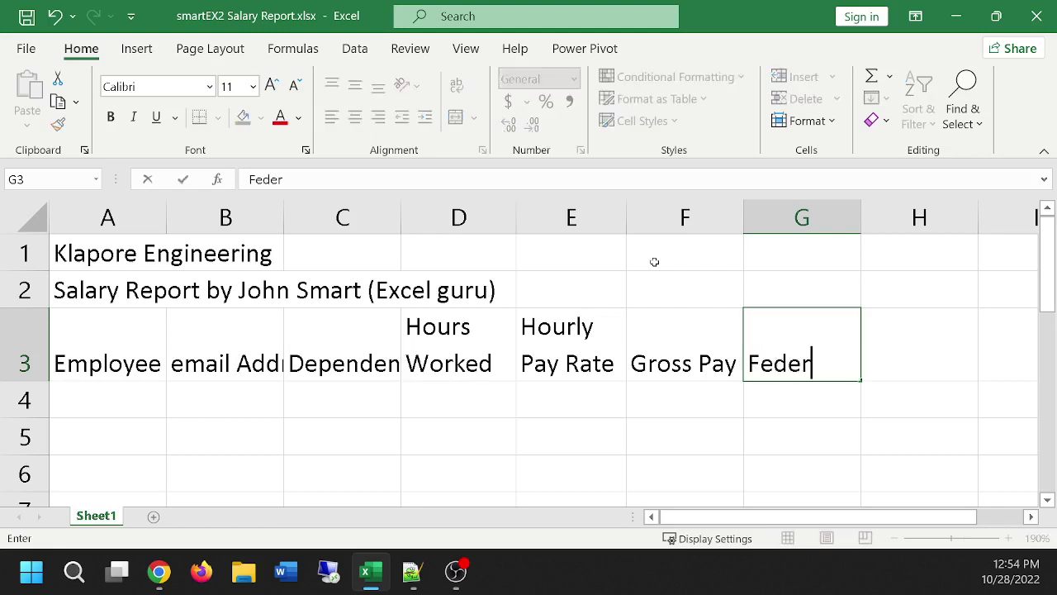
pyautogui.write('al Ta')
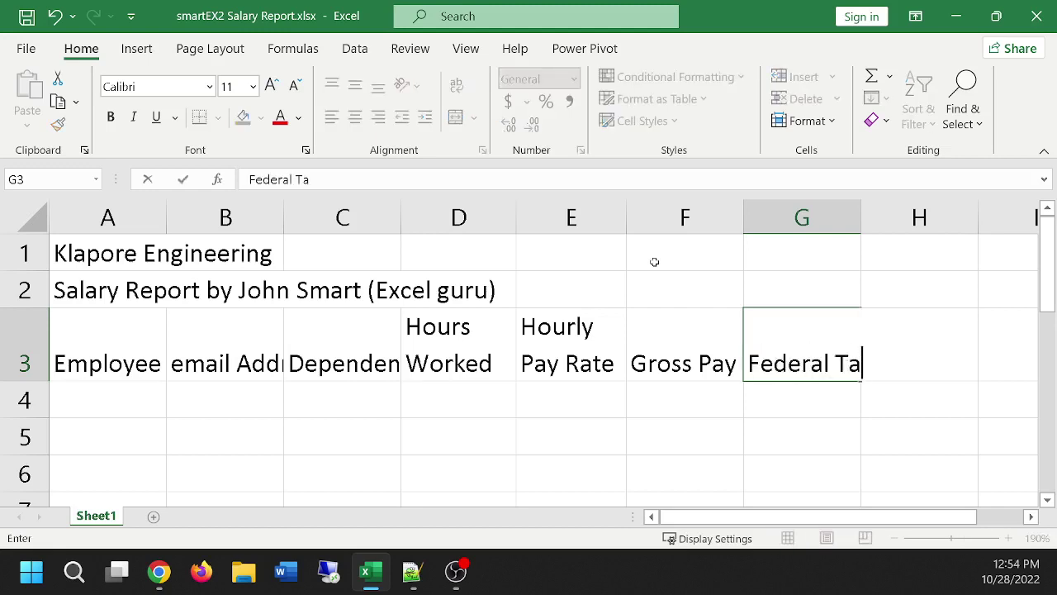
pyautogui.write('x')
pyautogui.press('Tab')
pyautogui.write('T')
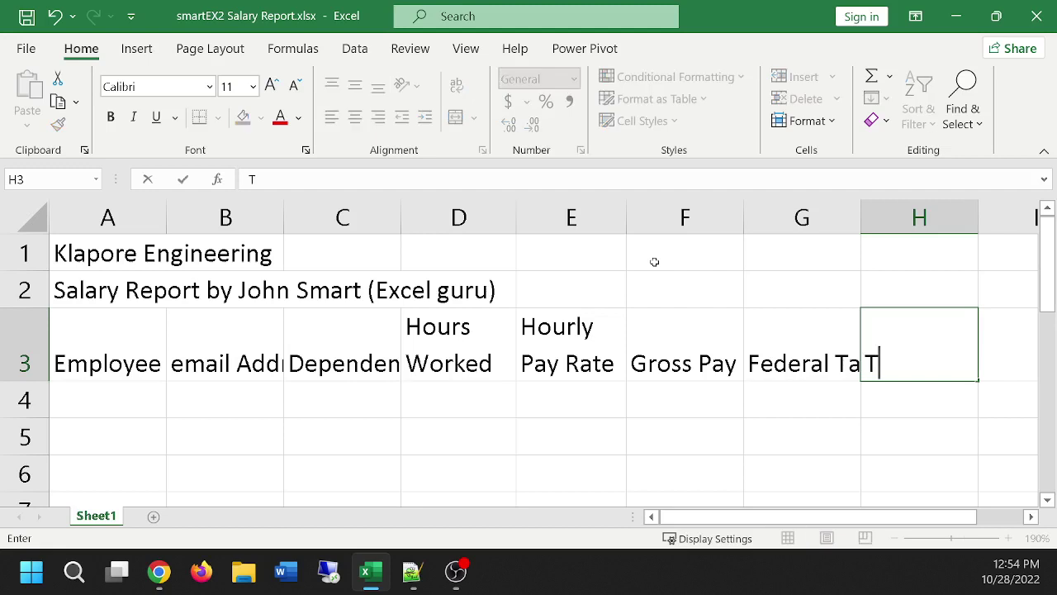
pyautogui.press('BackSpace')
pyautogui.write('State Ta')
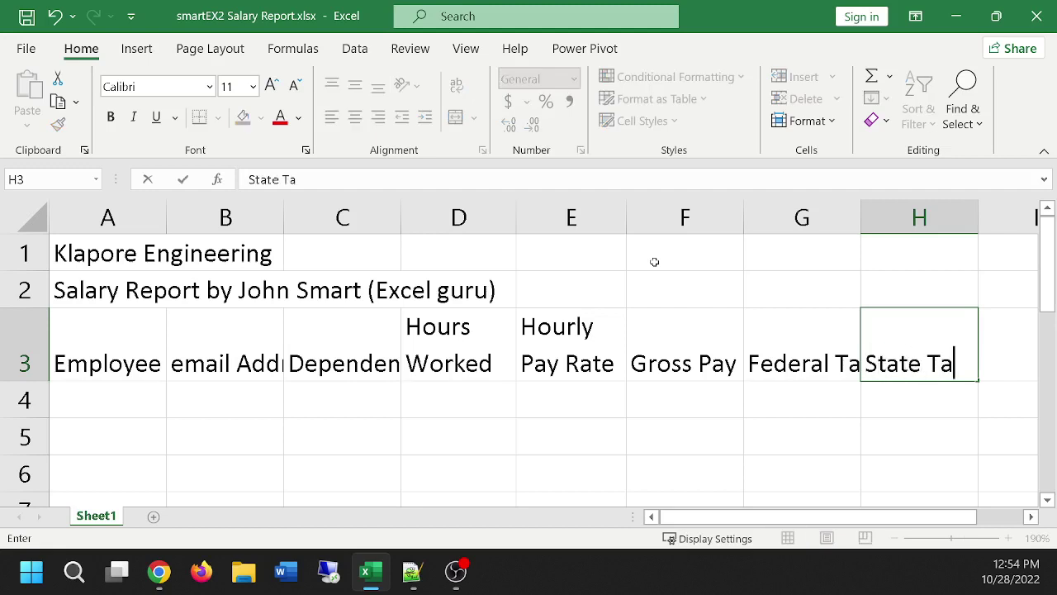
pyautogui.write('x')
pyautogui.press('Tab')
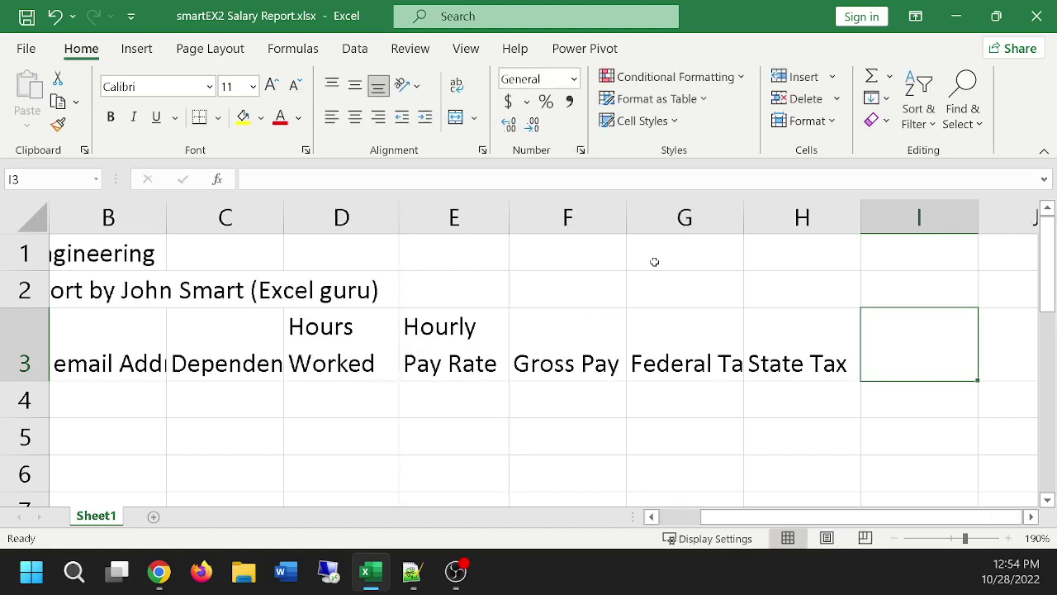
# - Enter the headings Tax %, Net Pay and Hire Date in I3:K3
pyautogui.write('Tax ')
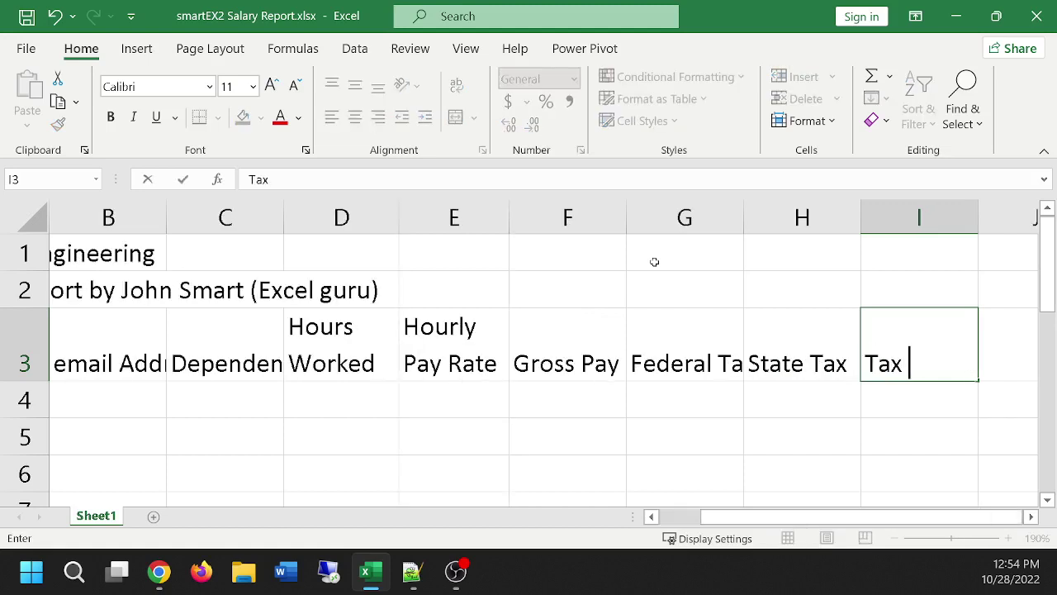
pyautogui.write('%')
pyautogui.press('Tab')
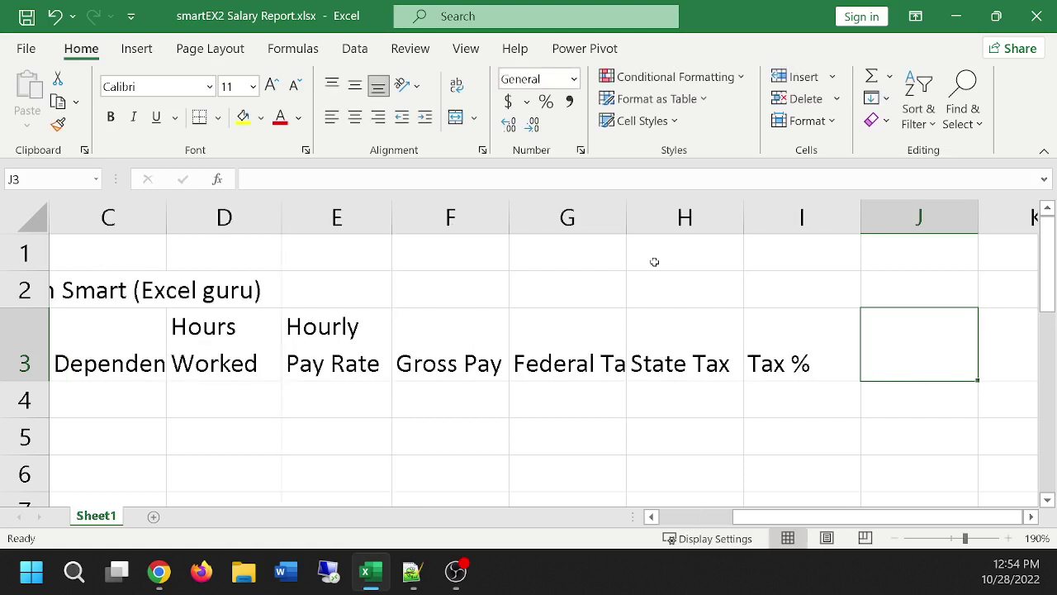
pyautogui.write('Net P')
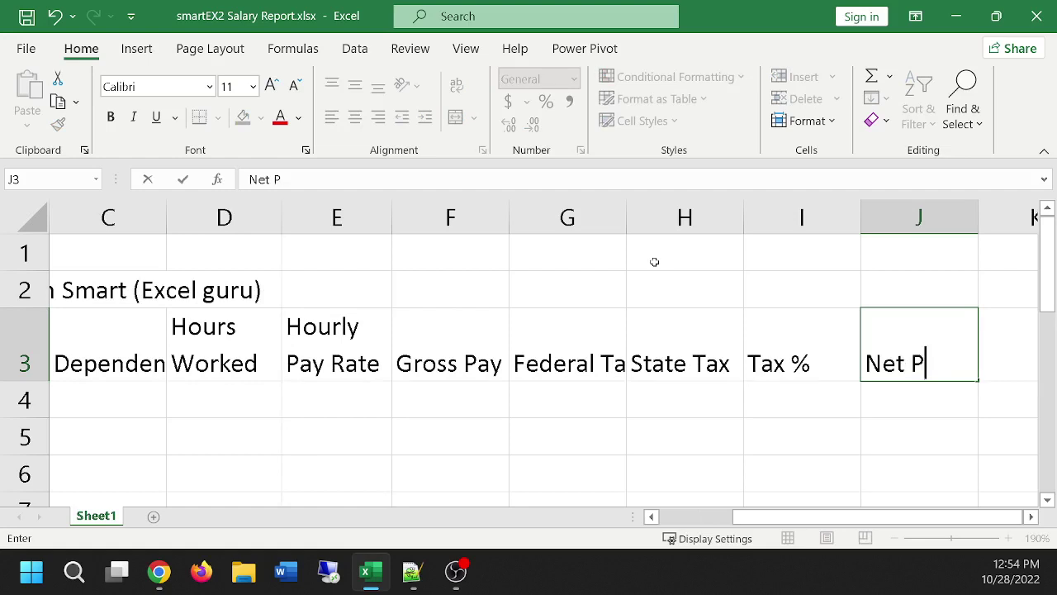
pyautogui.write('ay')
pyautogui.press('Tab')
pyautogui.write('H')
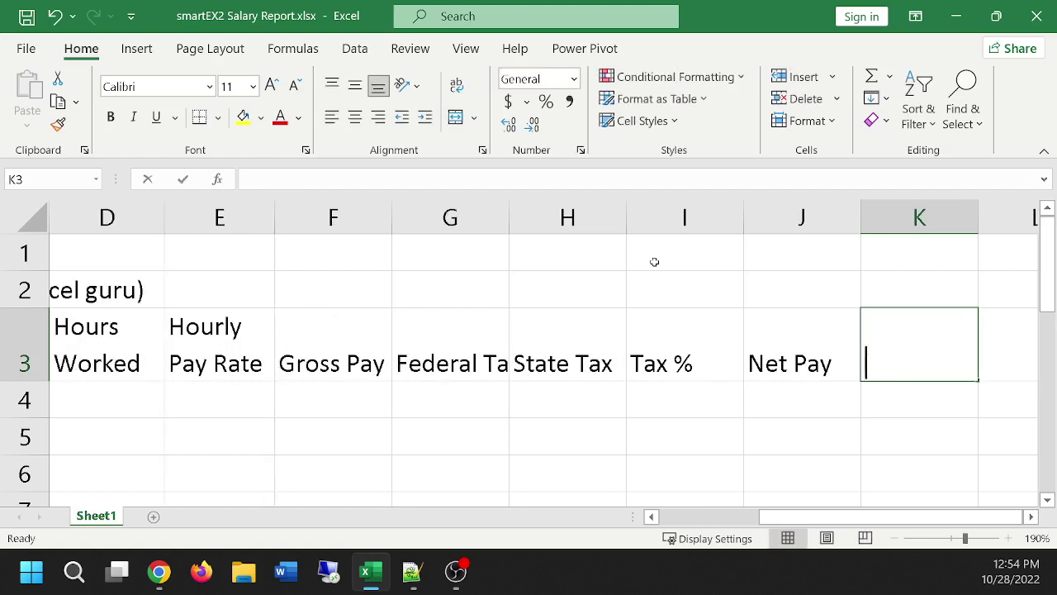
pyautogui.write('ire Date')
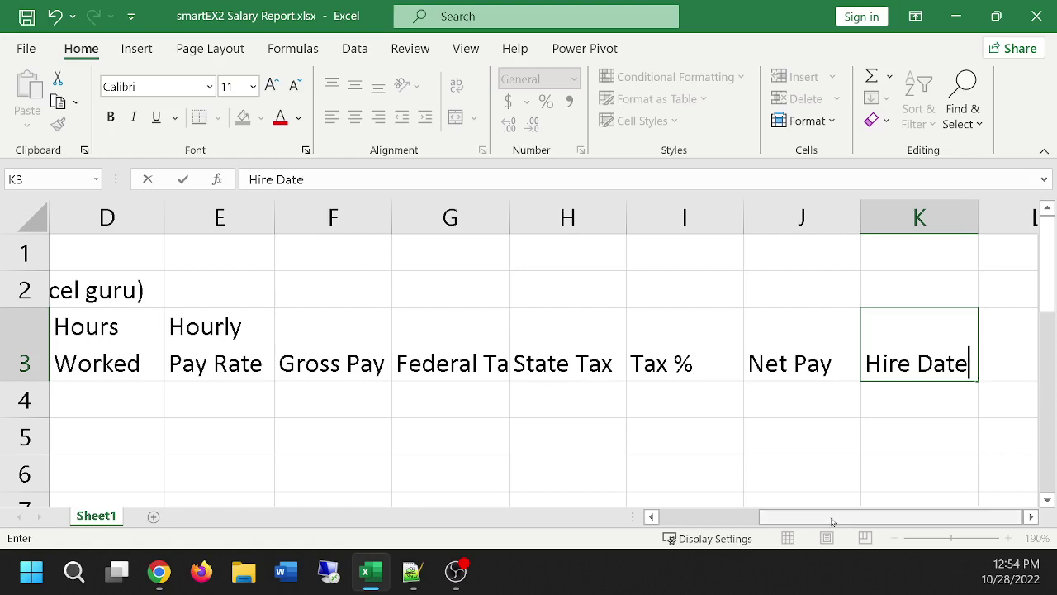
pyautogui.click(766, 460)
# - Widen columns B and A so the email Address heading fits, then select cell A4
pyautogui.keyDown('ctrl'); pyautogui.scroll(-2, 710, 455); pyautogui.keyUp('ctrl')
pyautogui.keyDown('ctrl'); pyautogui.scroll(-1, 675, 420); pyautogui.keyUp('ctrl')
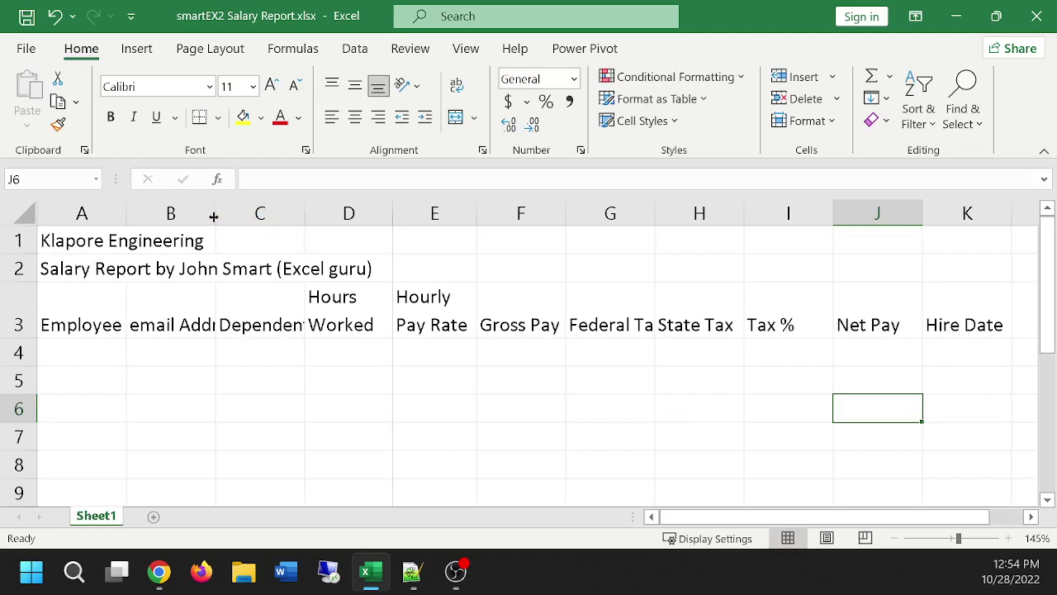
pyautogui.moveTo(215, 214); pyautogui.dragTo(269, 214)
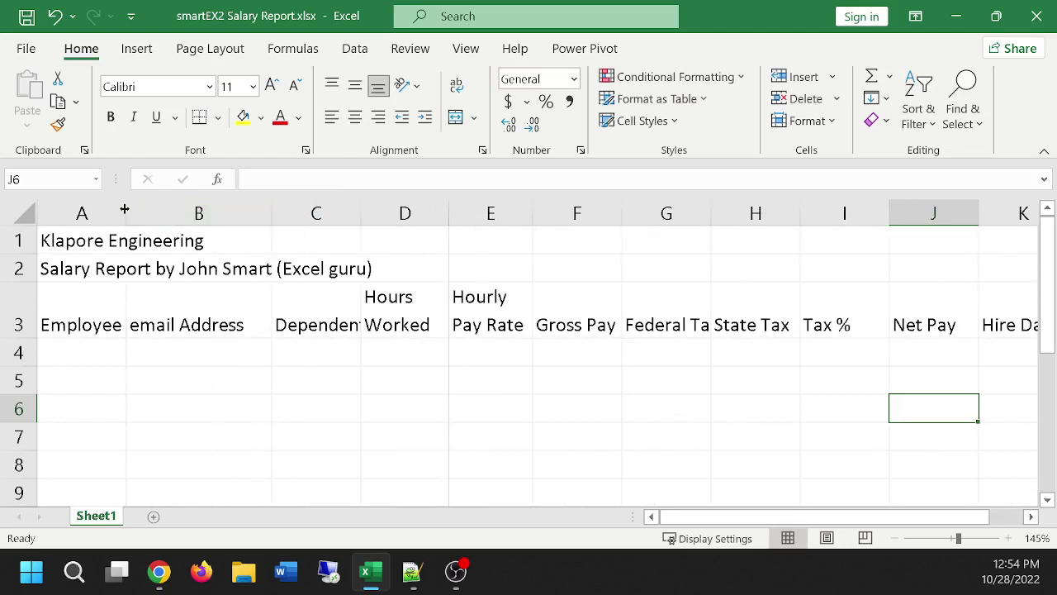
pyautogui.moveTo(125, 210); pyautogui.dragTo(142, 213)
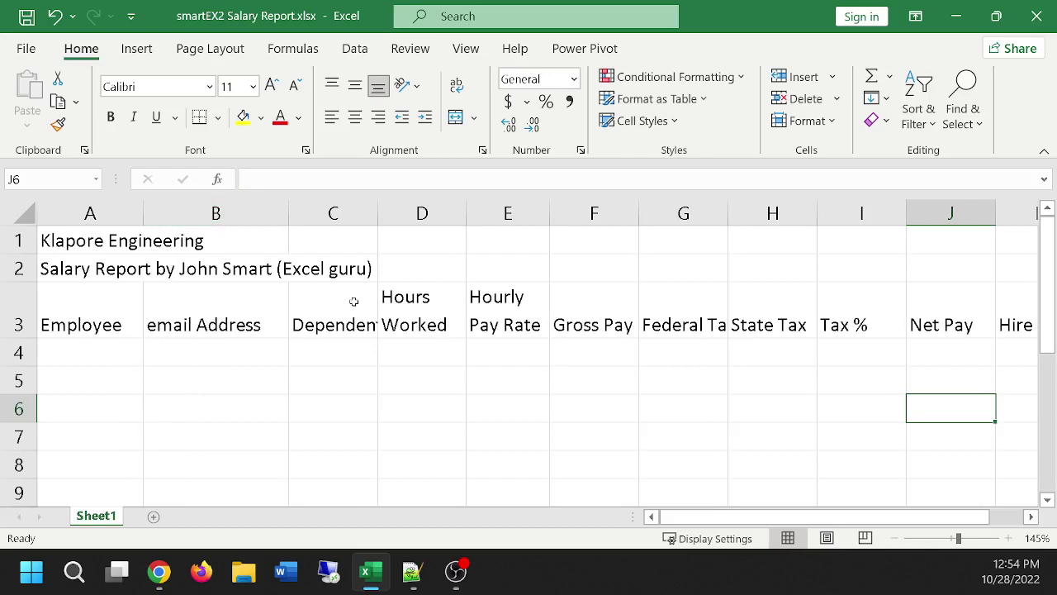
pyautogui.click(82, 343)
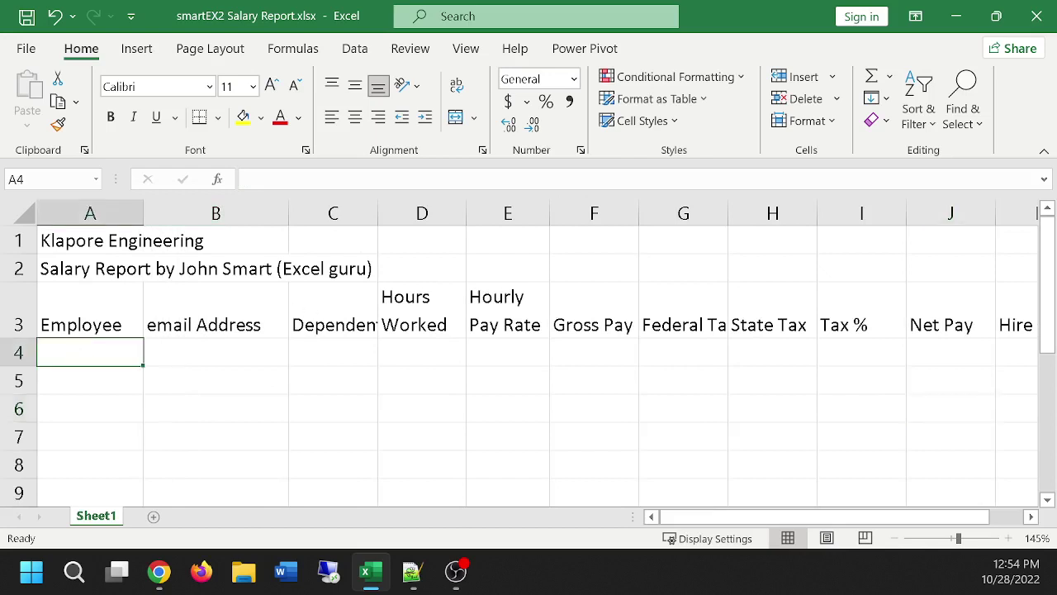
pyautogui.hotkey('alt', 'Tab')
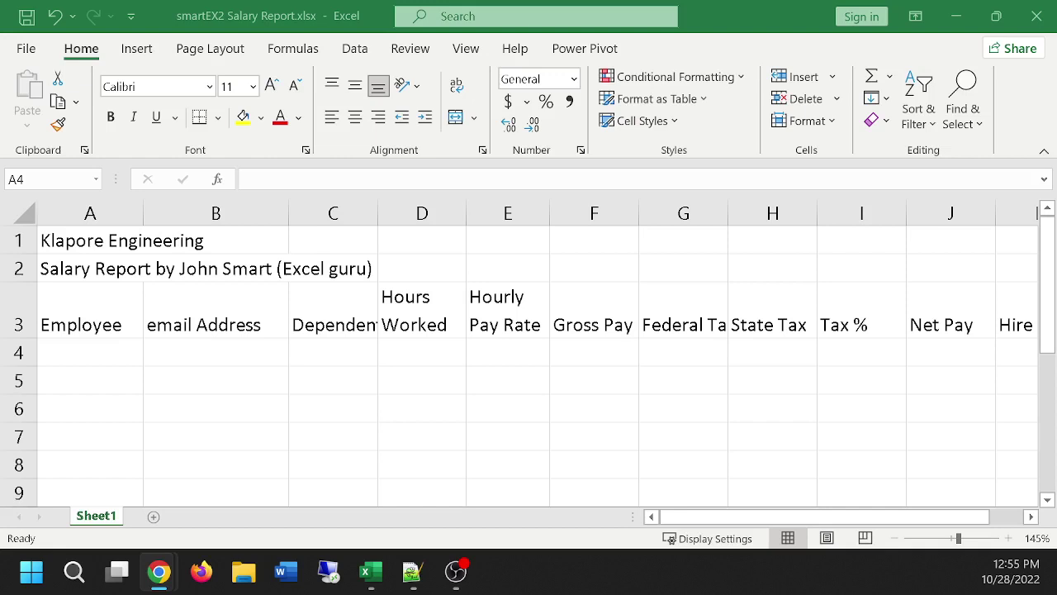
# - Enter the first five employee names, surname first, in A4:A8, correcting the third name
pyautogui.click(80, 353)
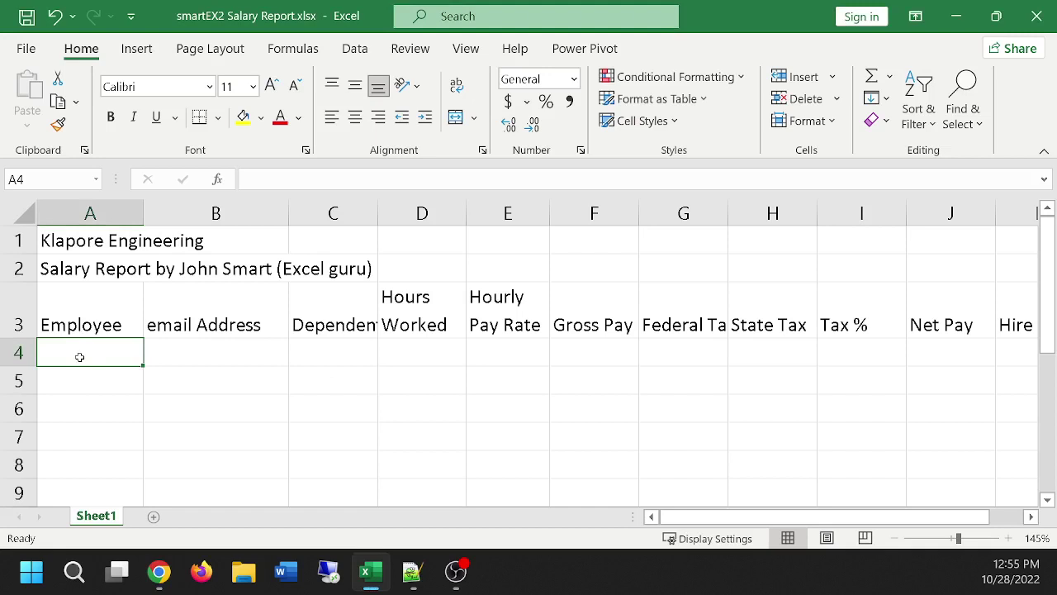
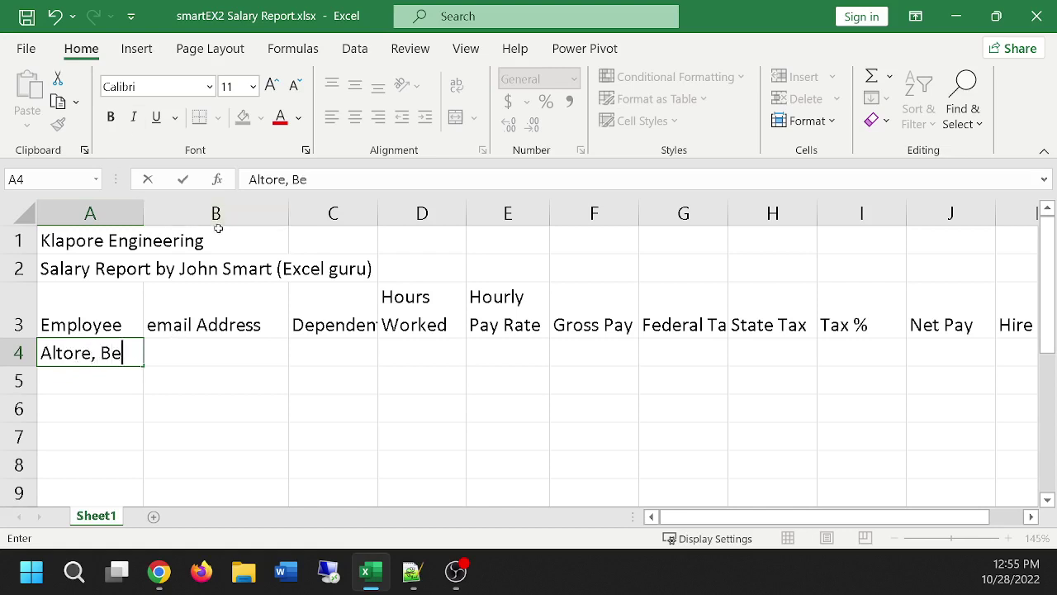
pyautogui.press('Return')
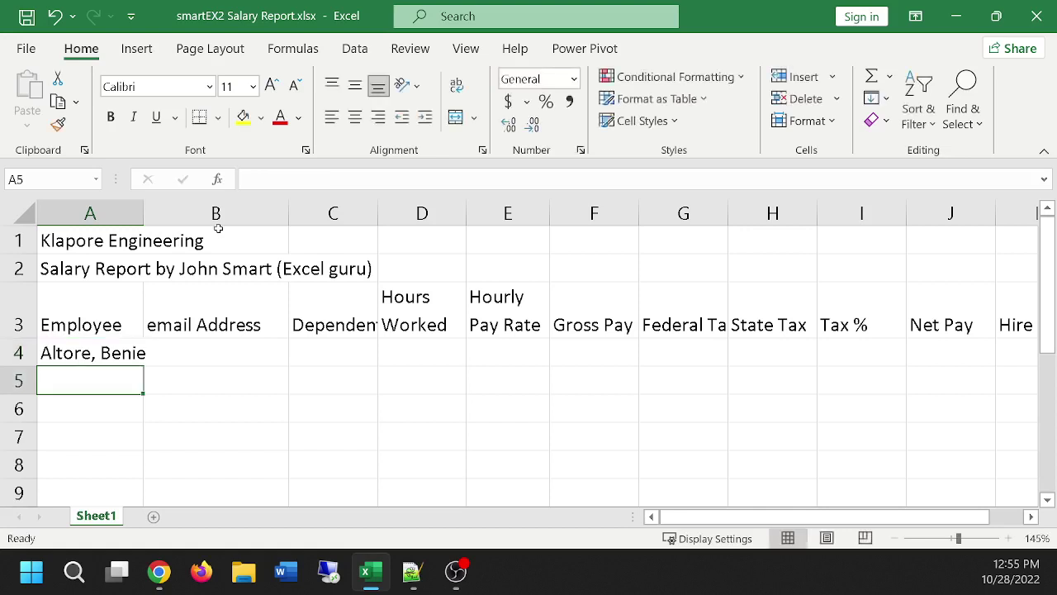
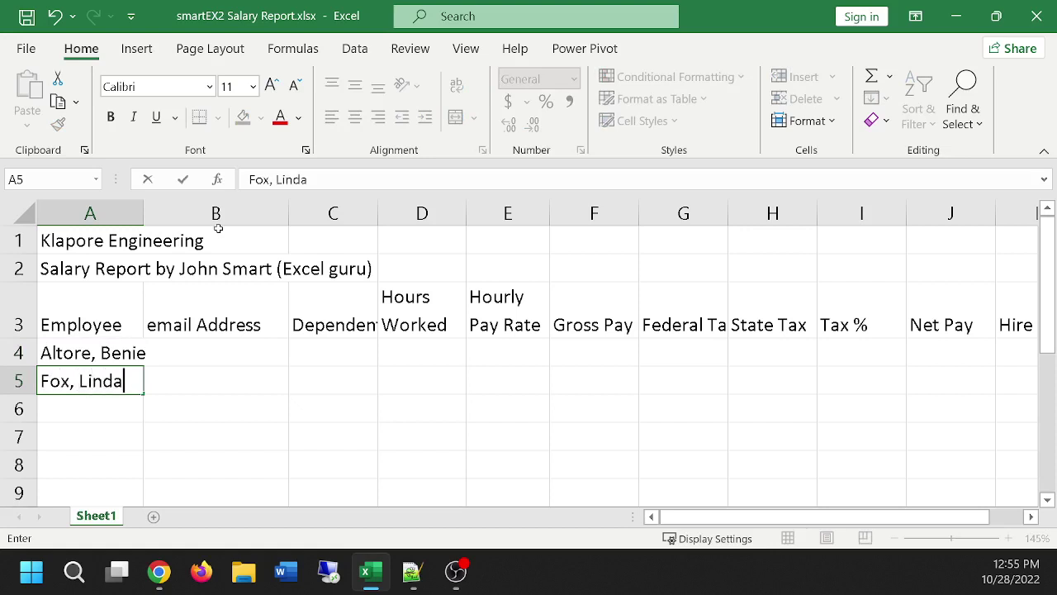
pyautogui.press('Return')
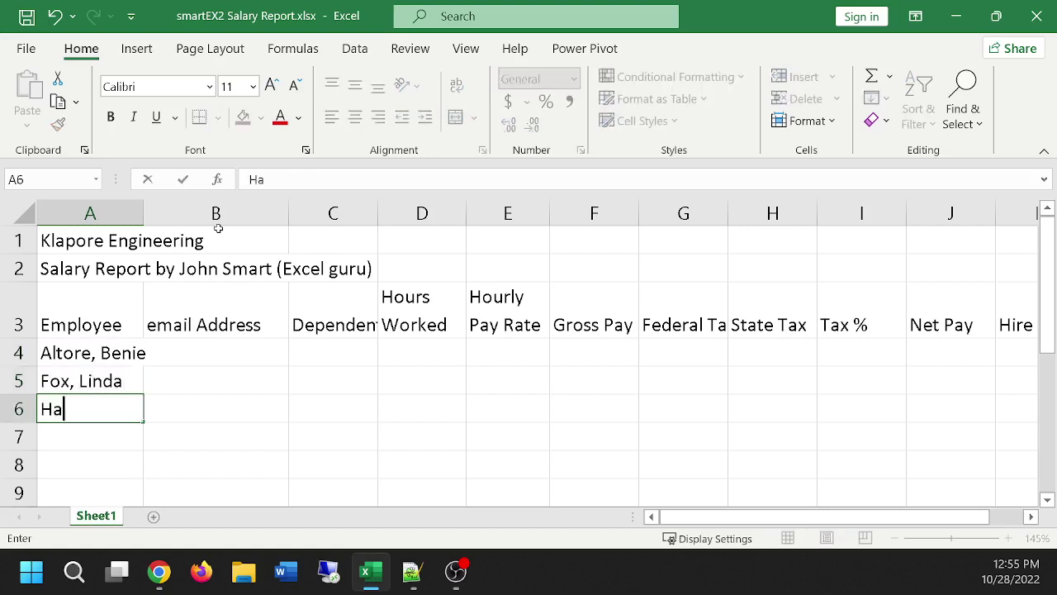
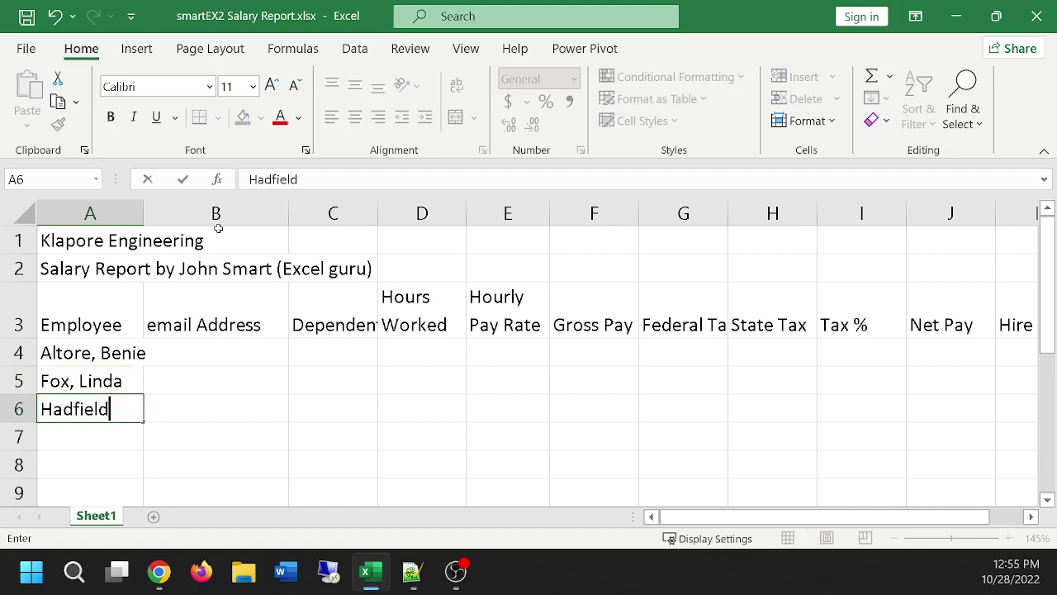
pyautogui.press('Return')
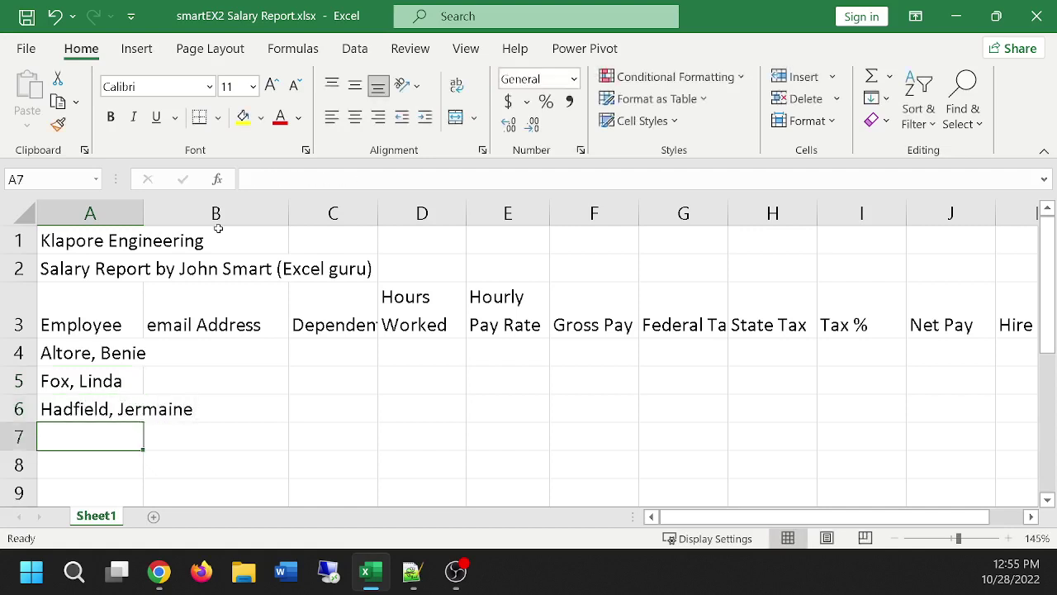
pyautogui.click(60, 402)
pyautogui.doubleClick(59, 402)
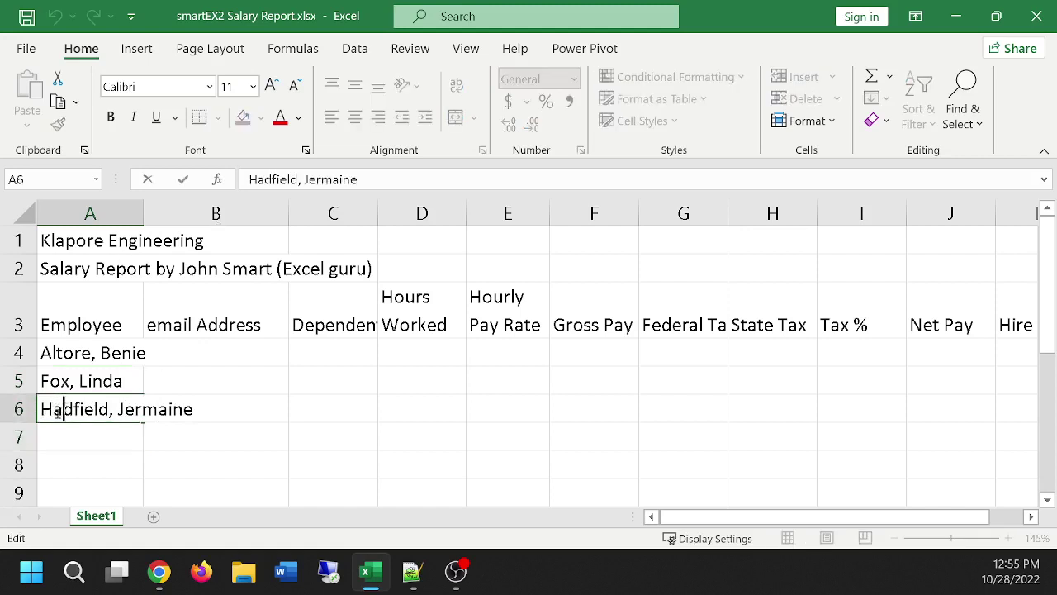
pyautogui.write('n')
pyautogui.click(71, 433)
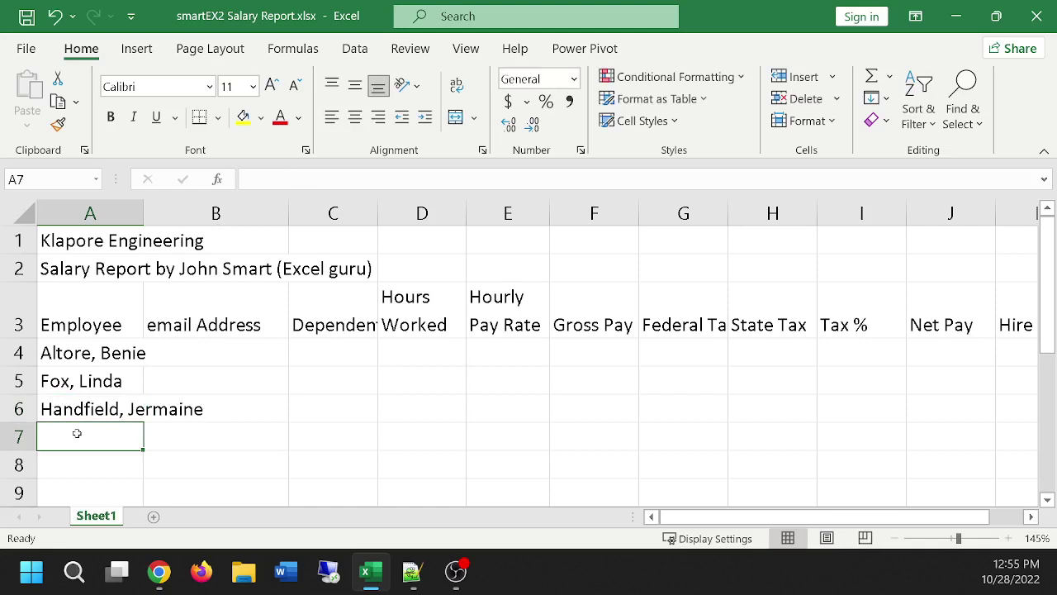
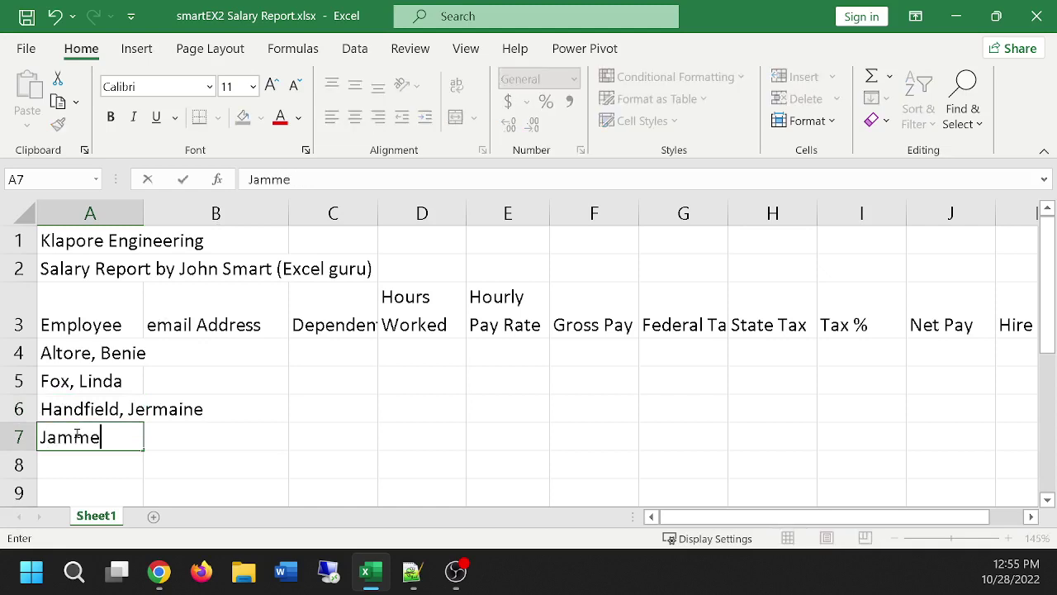
pyautogui.press('Return')
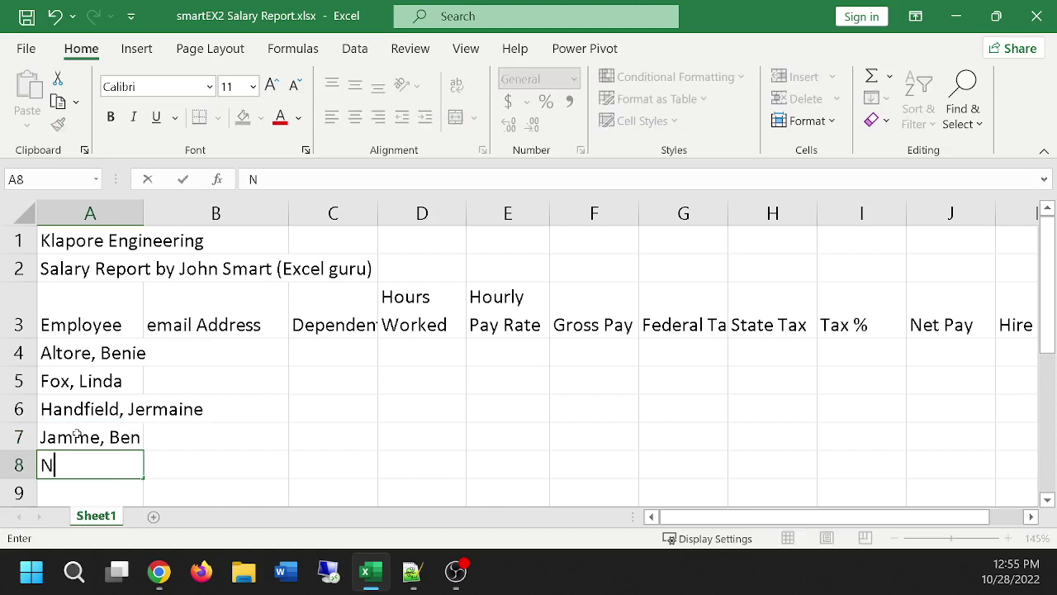
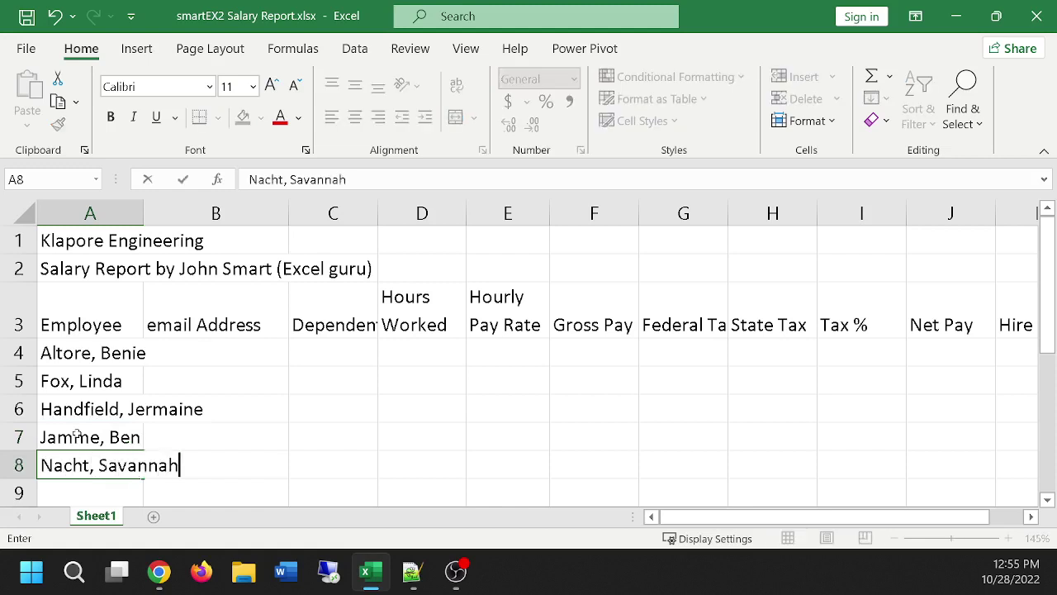
pyautogui.press('Return')
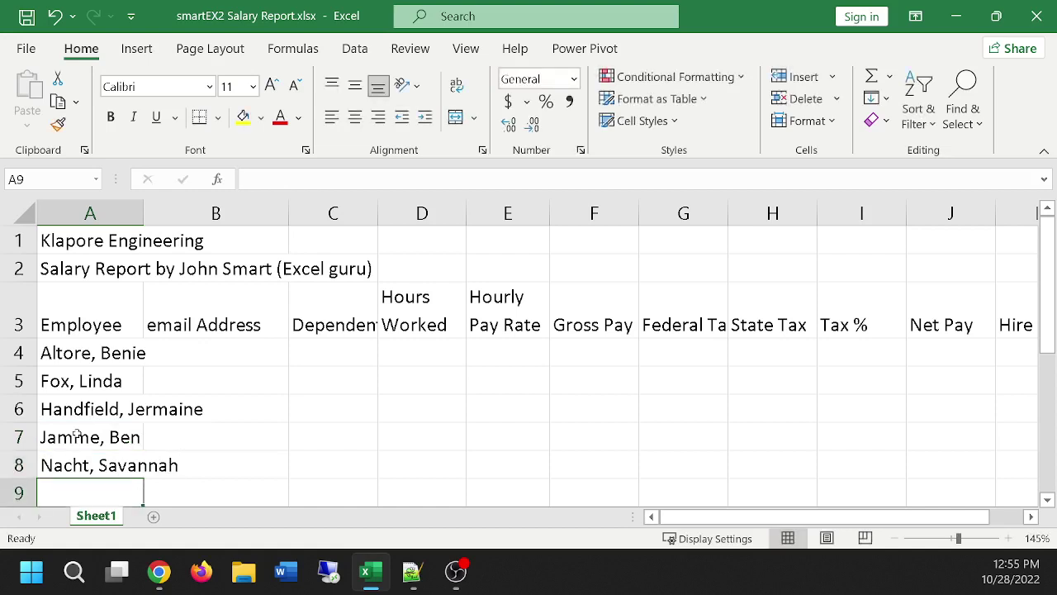
# - Enter the remaining four employee names in A9:A12, fixing the misspelled surnames
pyautogui.write('P')
pyautogui.write('lff')
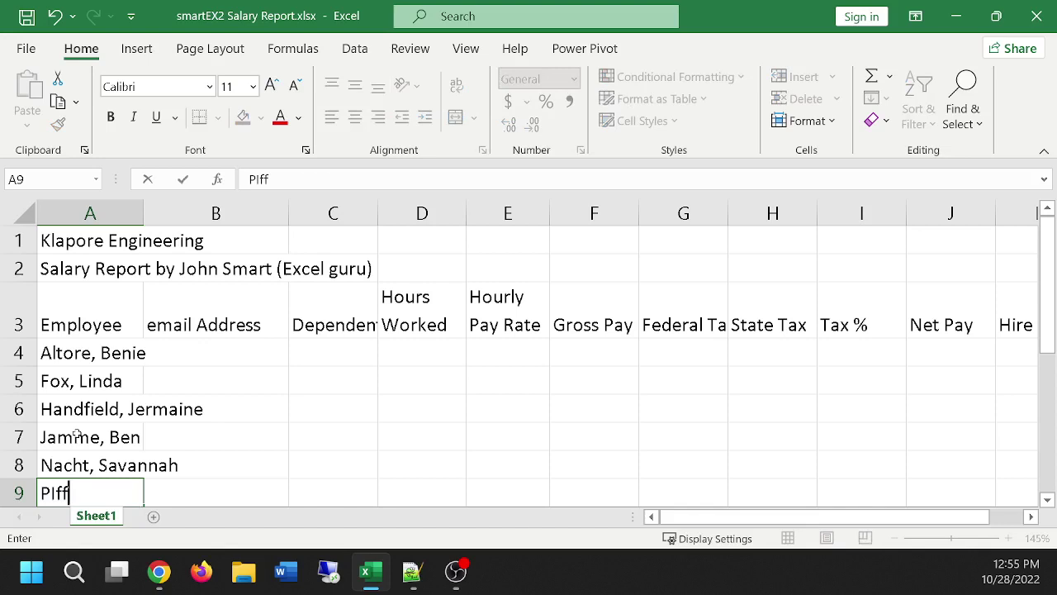
pyautogui.press('BackSpace')
pyautogui.press('BackSpace')
pyautogui.write('f')
pyautogui.press('BackSpace')
pyautogui.press('BackSpace')
pyautogui.write('tt')
pyautogui.press('BackSpace')
pyautogui.press('BackSpace')
pyautogui.press('BackSpace')
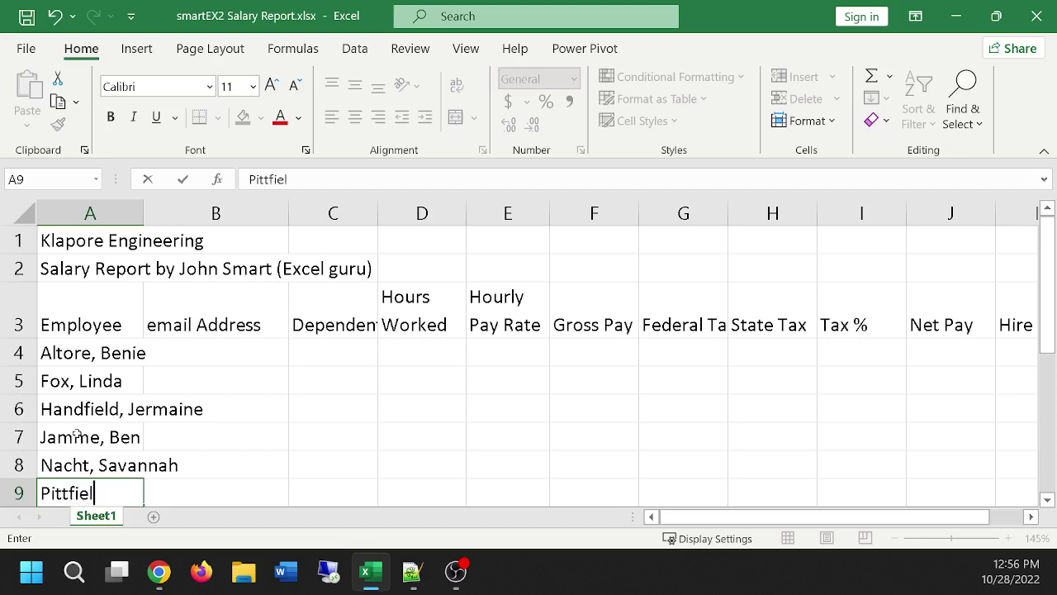
pyautogui.press('Return')
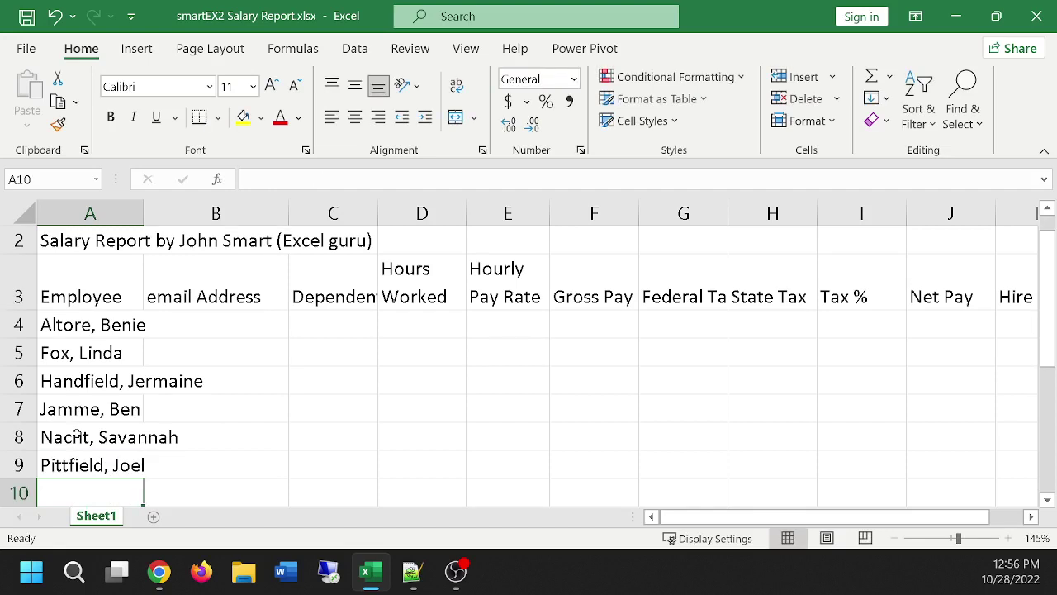
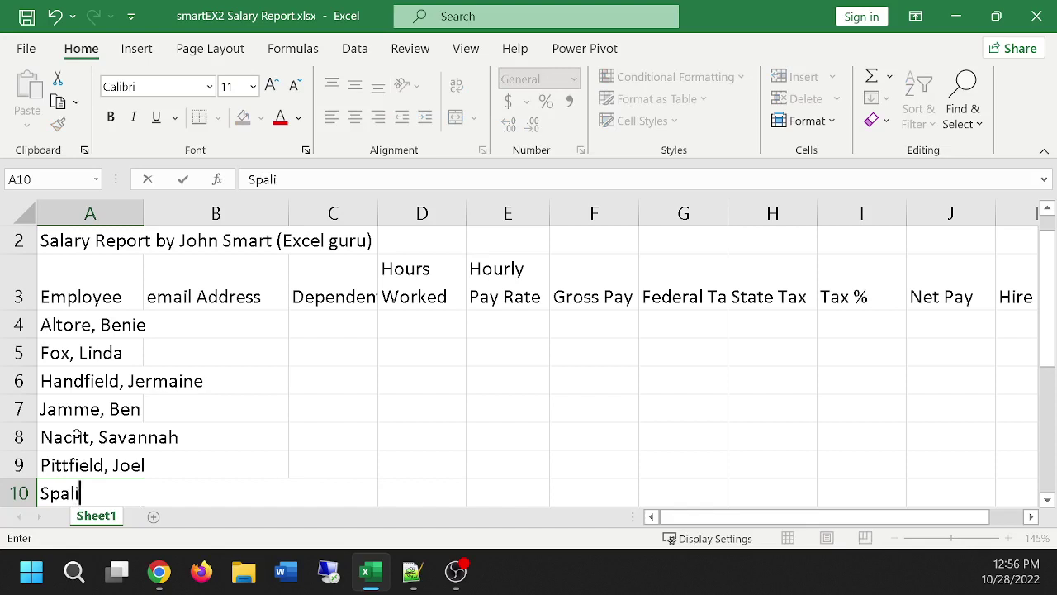
pyautogui.press('Return')
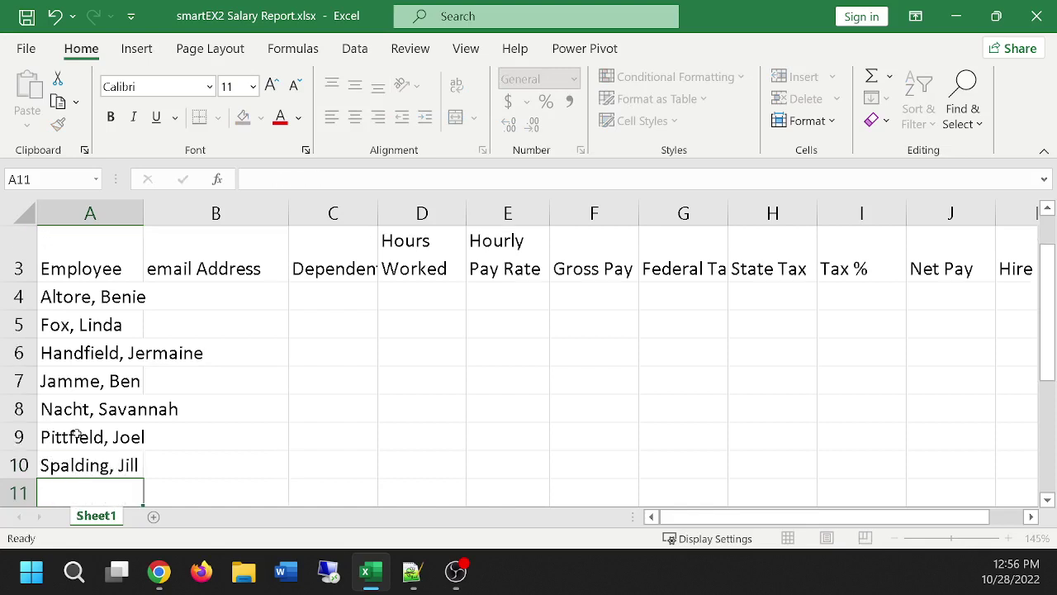
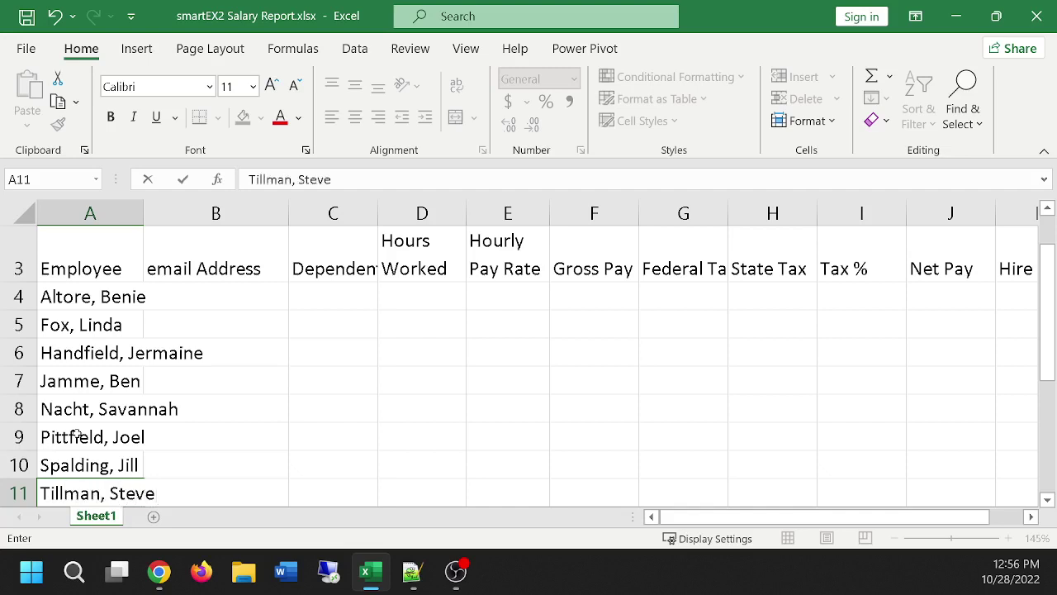
pyautogui.press('Return')
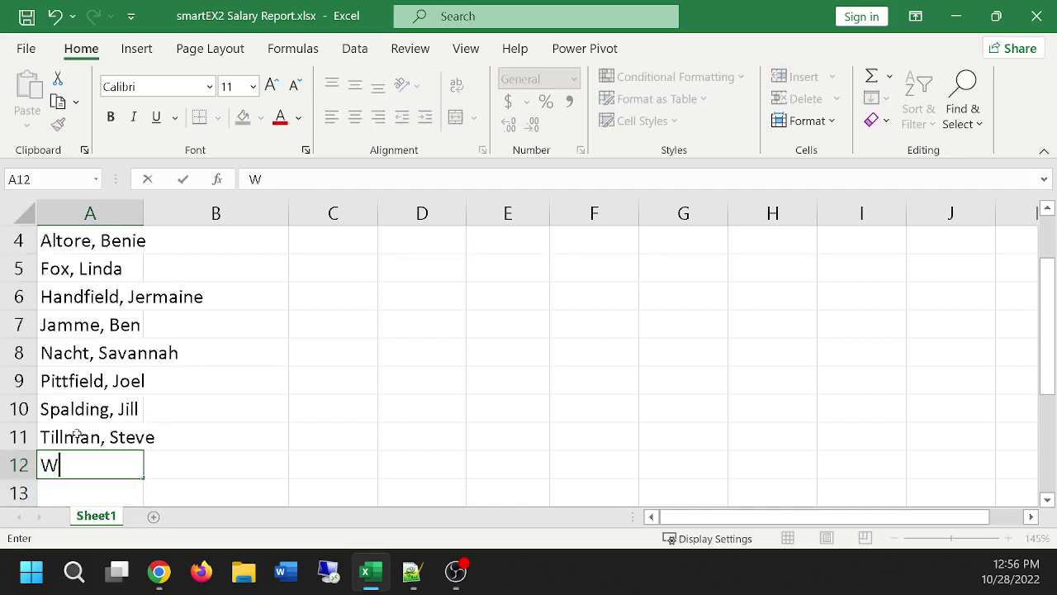
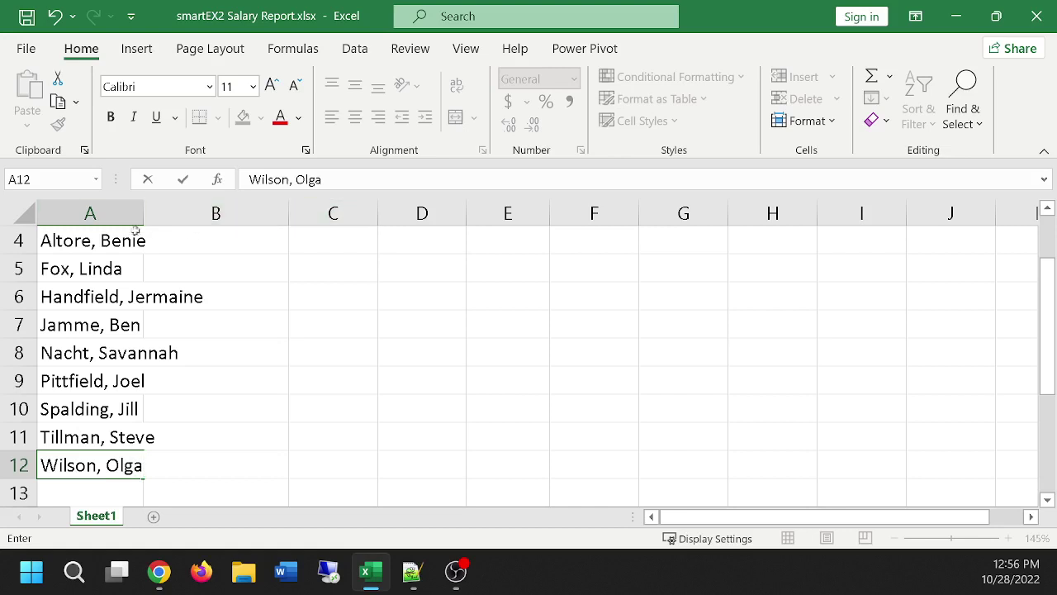
pyautogui.press('Return')
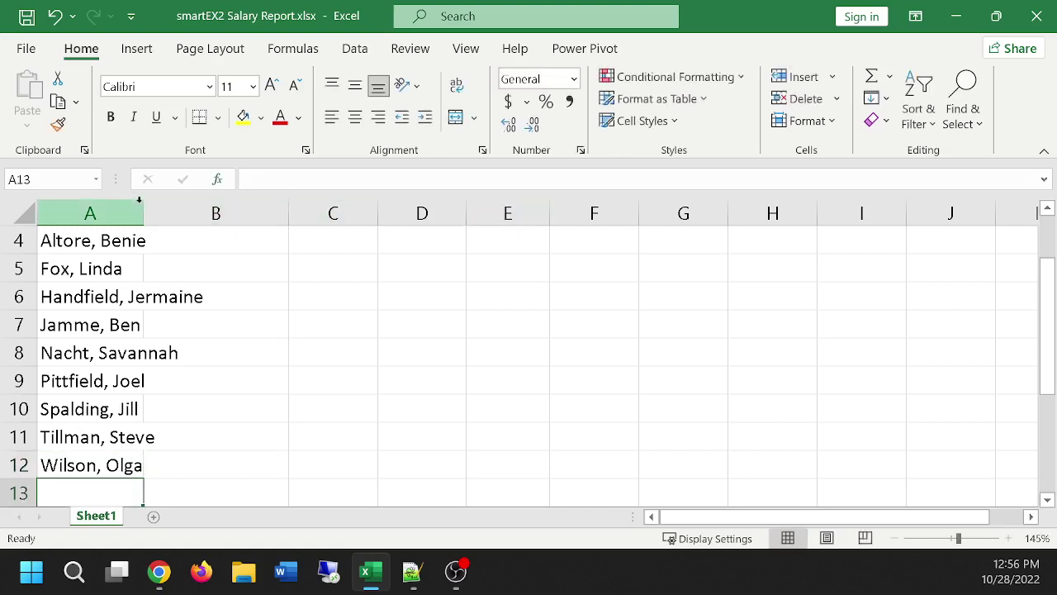
# - Widen column A to show the full employee names and collapse the ribbon
pyautogui.moveTo(143, 200); pyautogui.dragTo(218, 200)
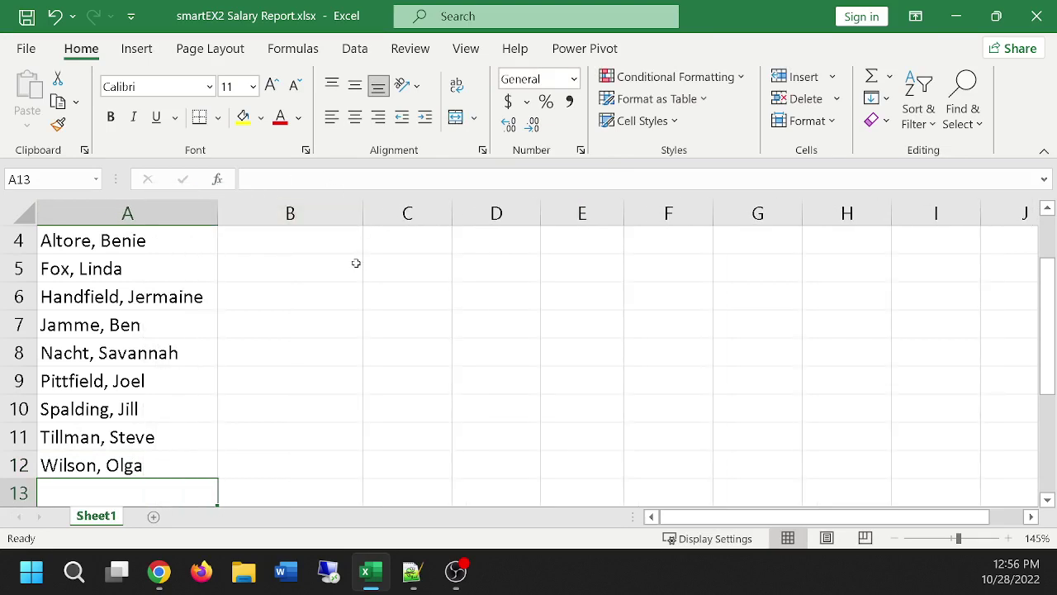
pyautogui.scroll(1, 347, 245)
pyautogui.scroll(-1, 342, 241)
pyautogui.doubleClick(87, 48)
pyautogui.scroll(1, 351, 207)
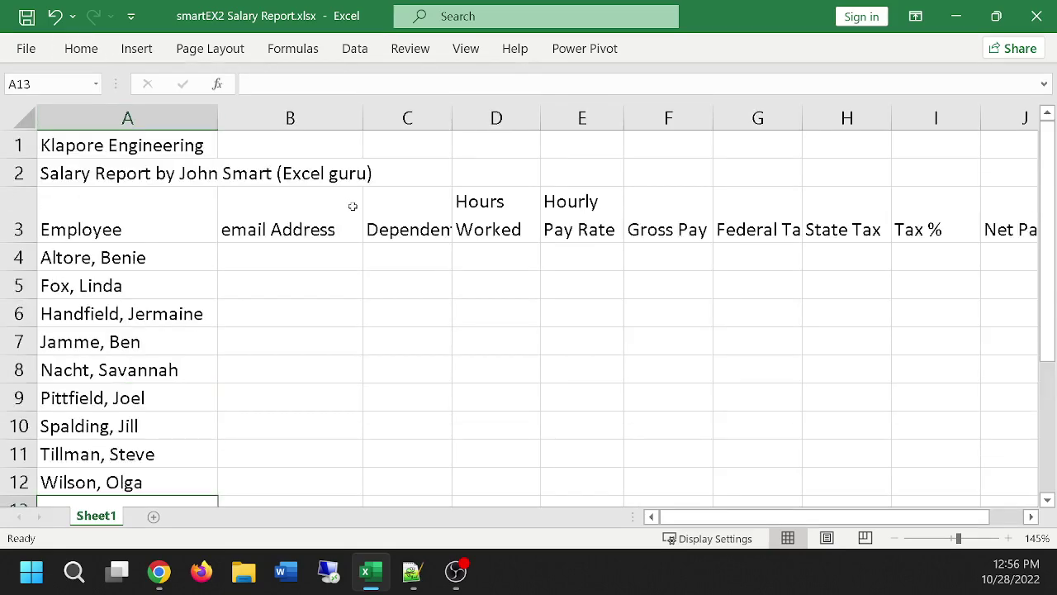
pyautogui.scroll(-1, 352, 208)
pyautogui.scroll(1, 353, 207)
# - Enter dependents 3, 1, 0, 2, 1, 0, 3, 2 and 1 into C4:C12
pyautogui.click(415, 265)
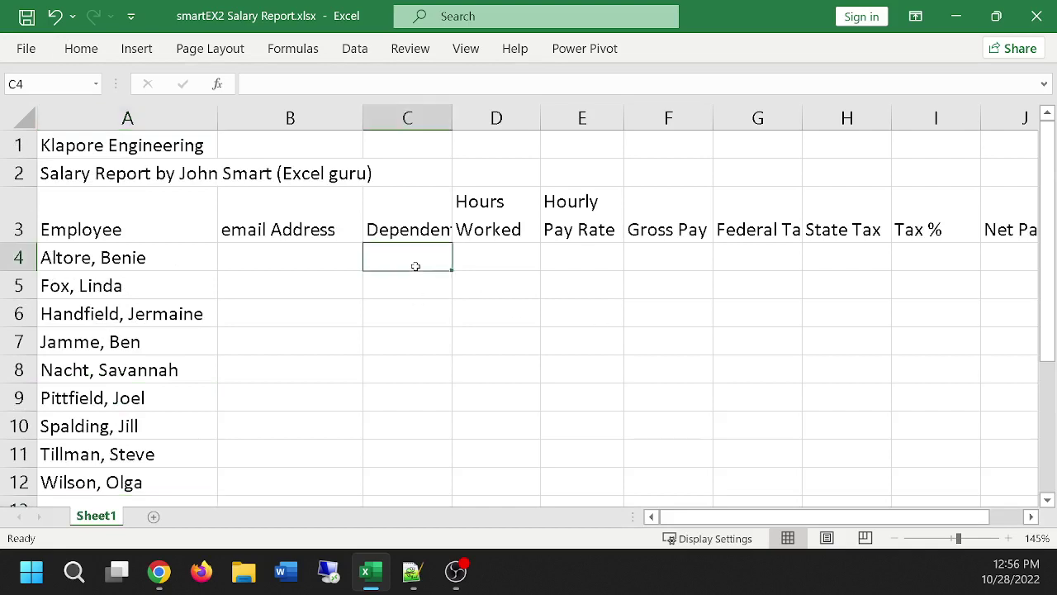
pyautogui.write('3')
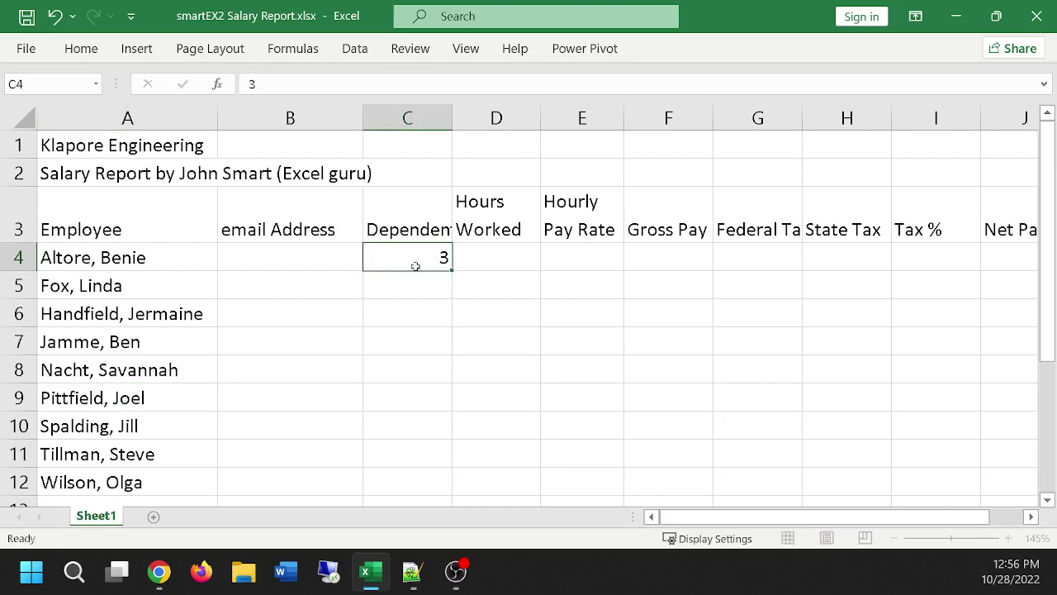
pyautogui.press('Return')
pyautogui.write('1')
pyautogui.press('Return')
pyautogui.write('0')
pyautogui.press('Return')
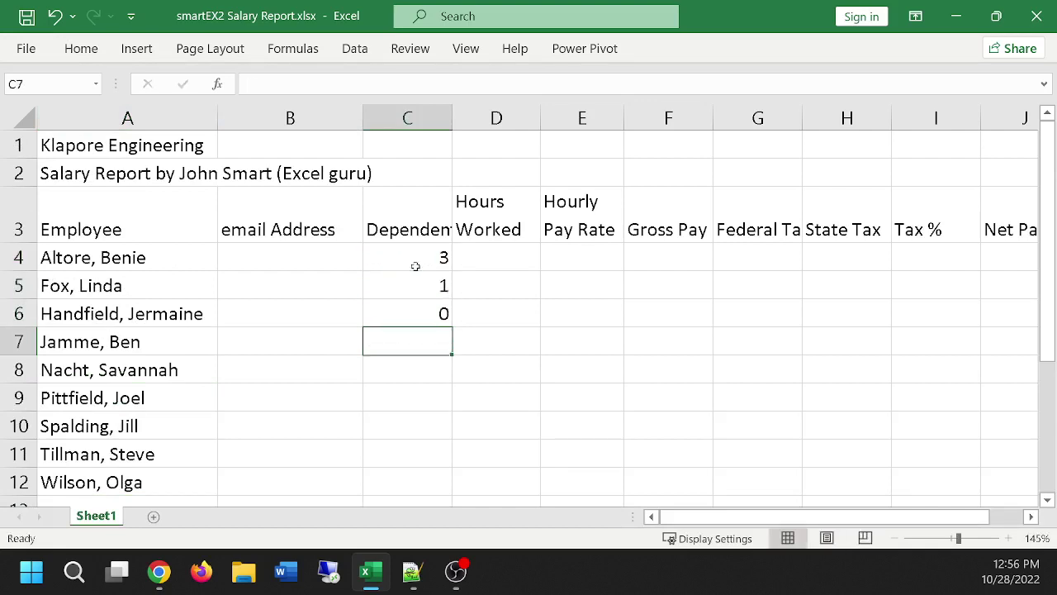
pyautogui.write('2')
pyautogui.press('Return')
pyautogui.write('1 0 3 ')
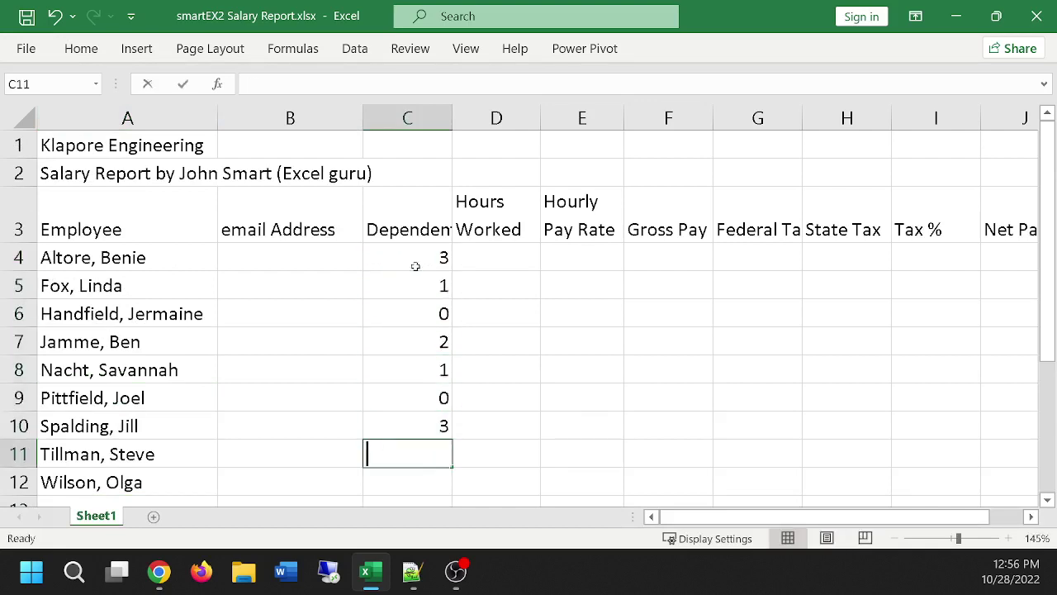
pyautogui.write('2')
pyautogui.press('Return')
pyautogui.write('1')
pyautogui.press('Return')
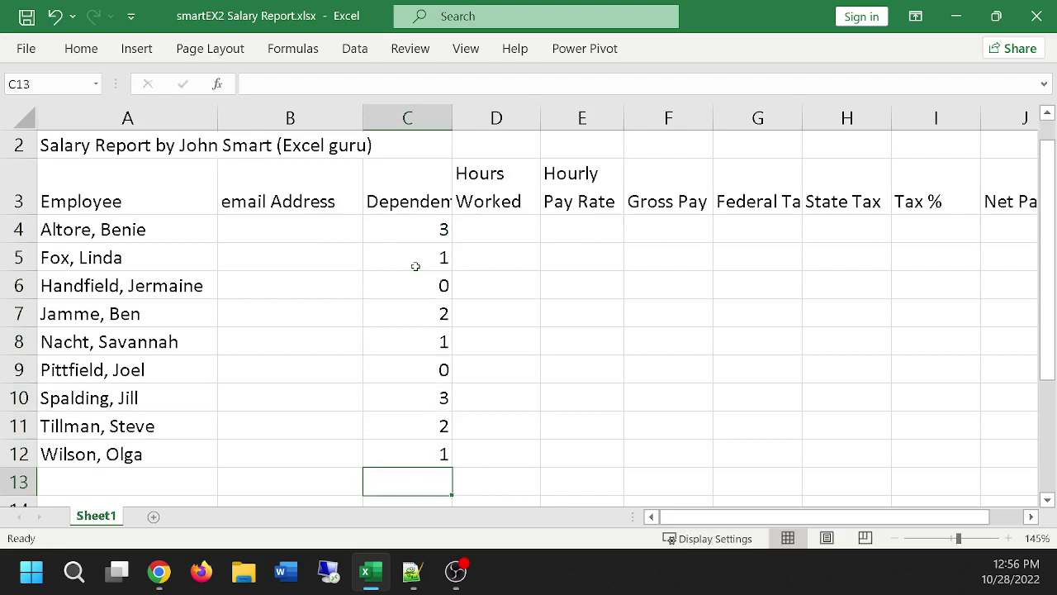
# - Enter hours worked 74.5, 80, 71.75, 60 and 42.25 into D4:D8
pyautogui.click(509, 237)
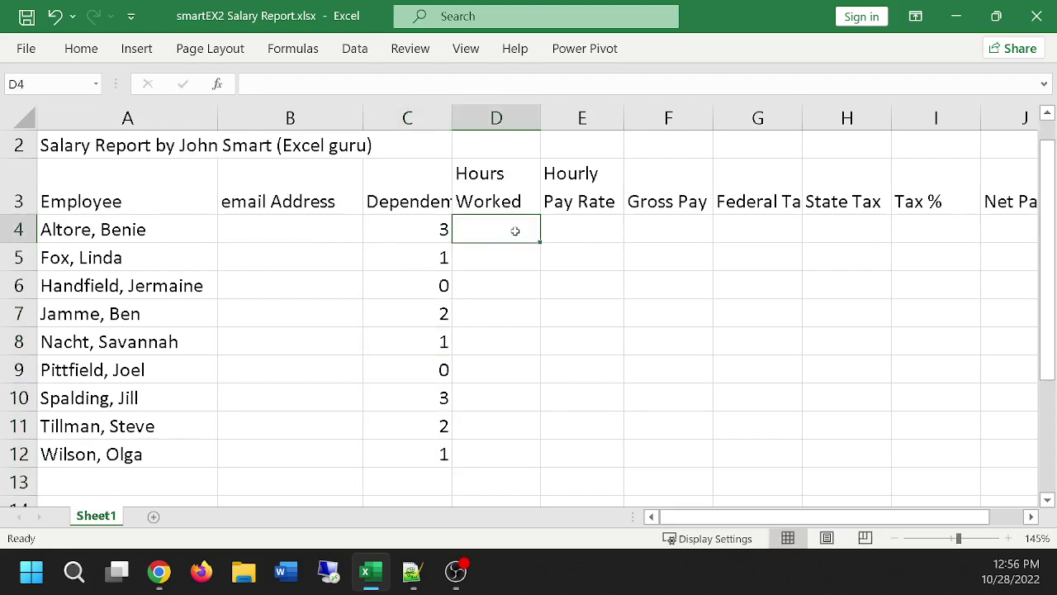
pyautogui.write('74.5')
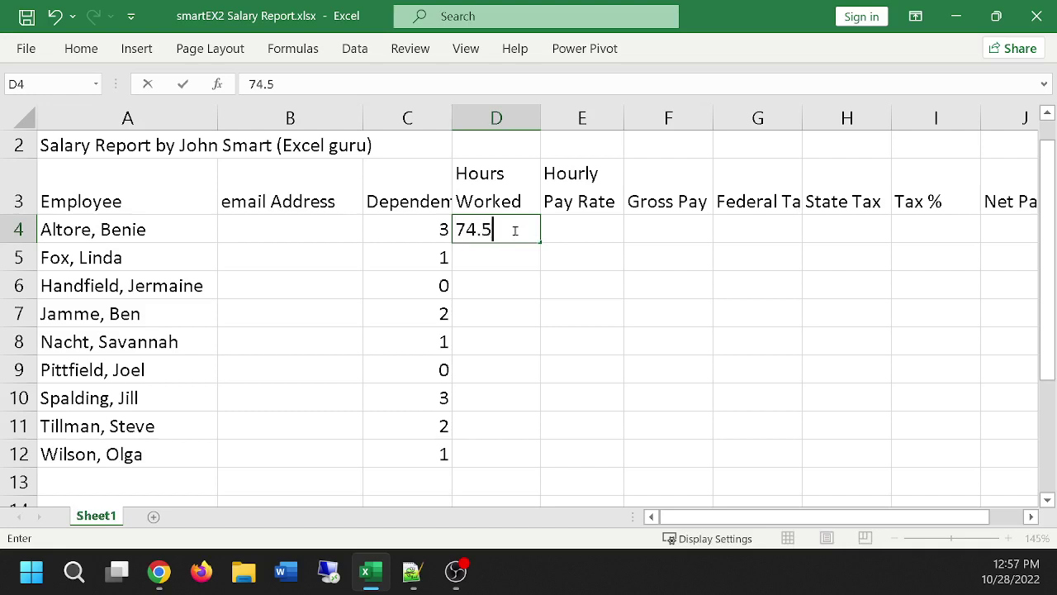
pyautogui.press('Return')
pyautogui.write('80')
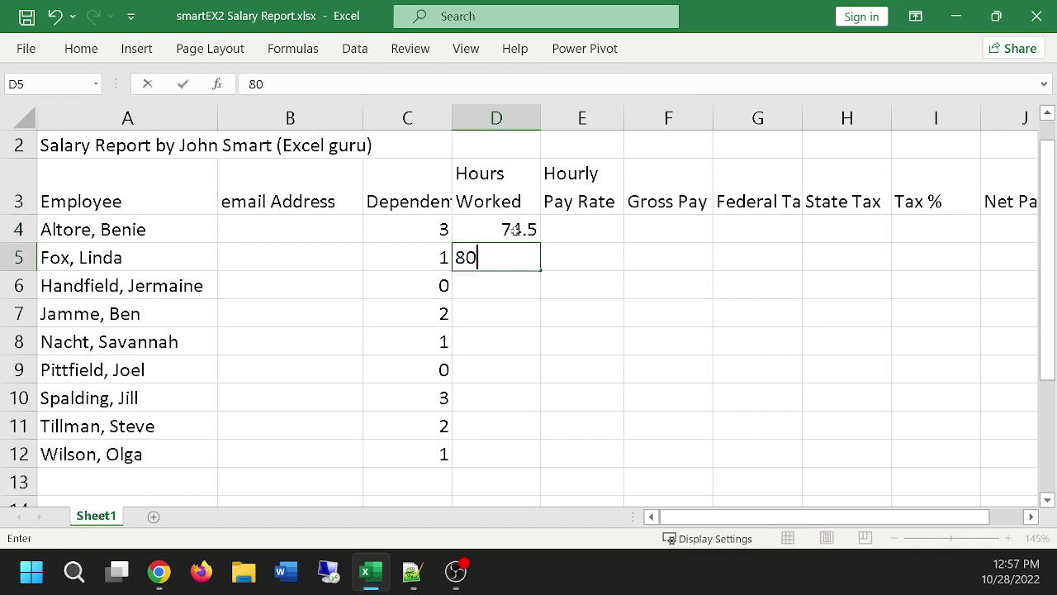
pyautogui.write('9')
pyautogui.press('BackSpace')
pyautogui.press('Return')
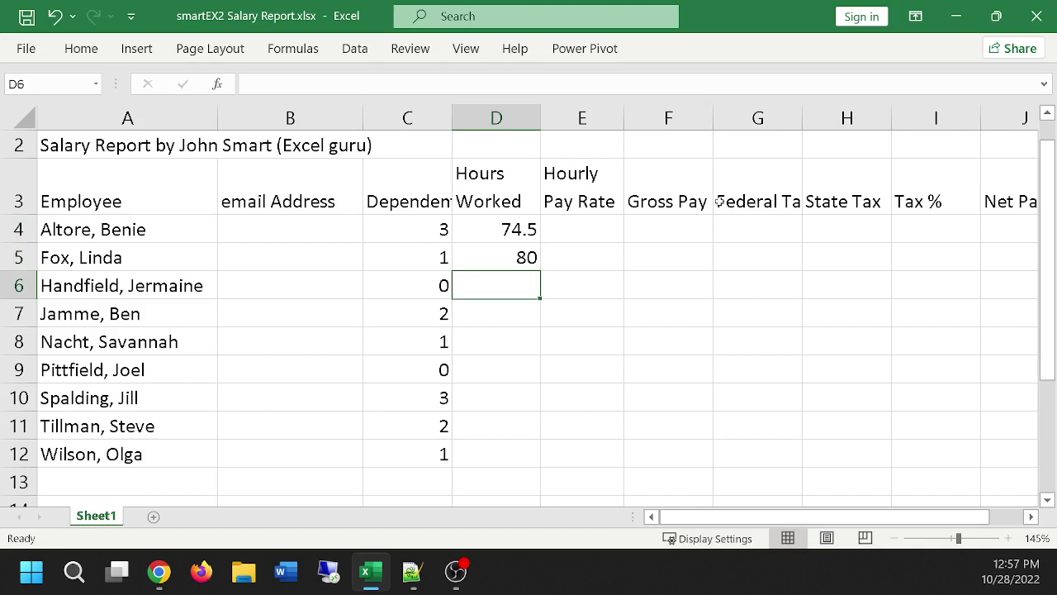
pyautogui.write('71.7')
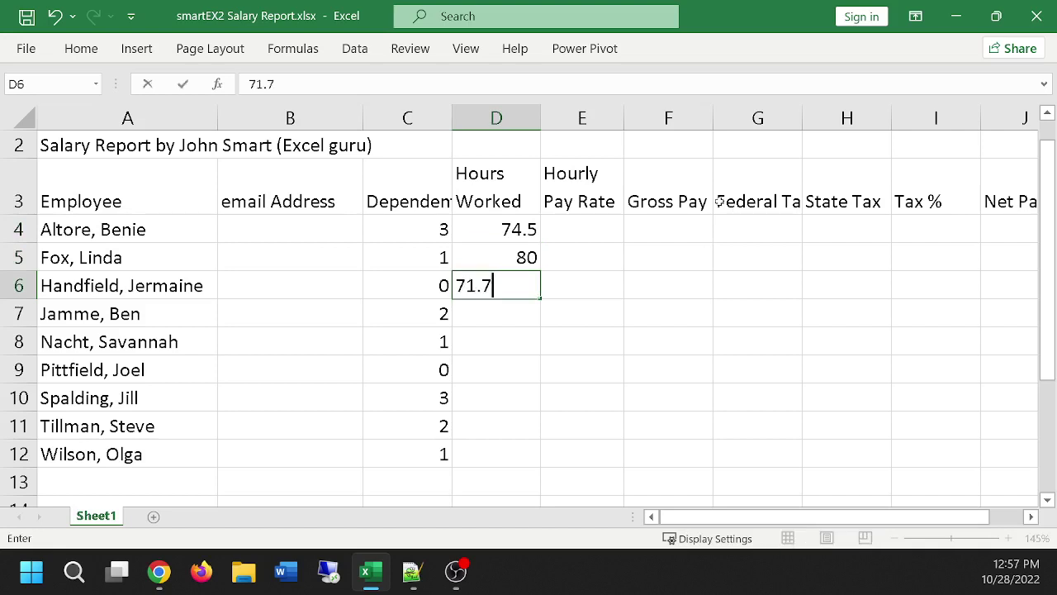
pyautogui.write('5')
pyautogui.press('Return')
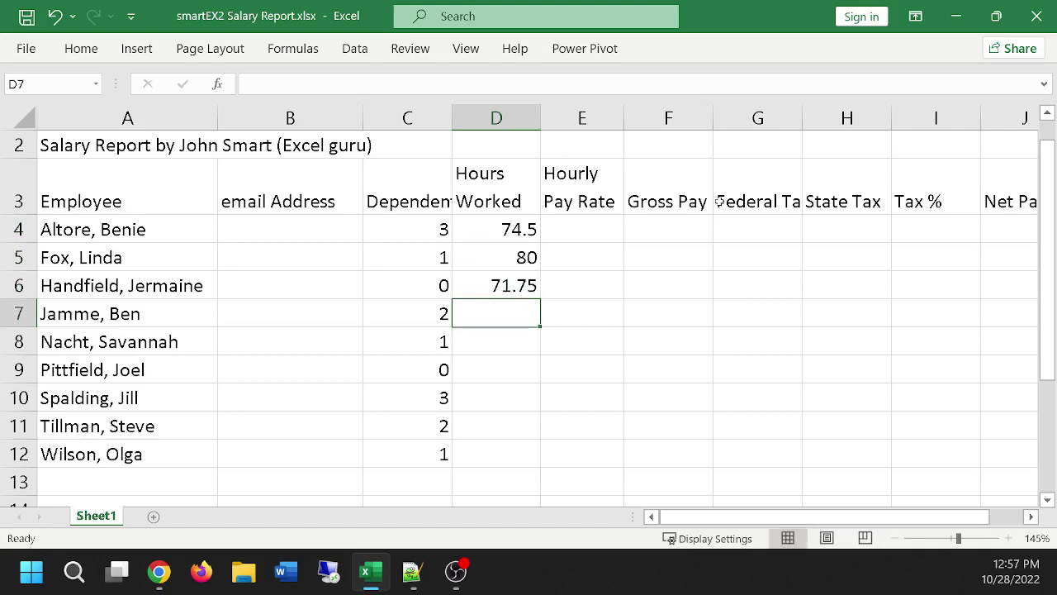
pyautogui.write('60')
pyautogui.press('Return')
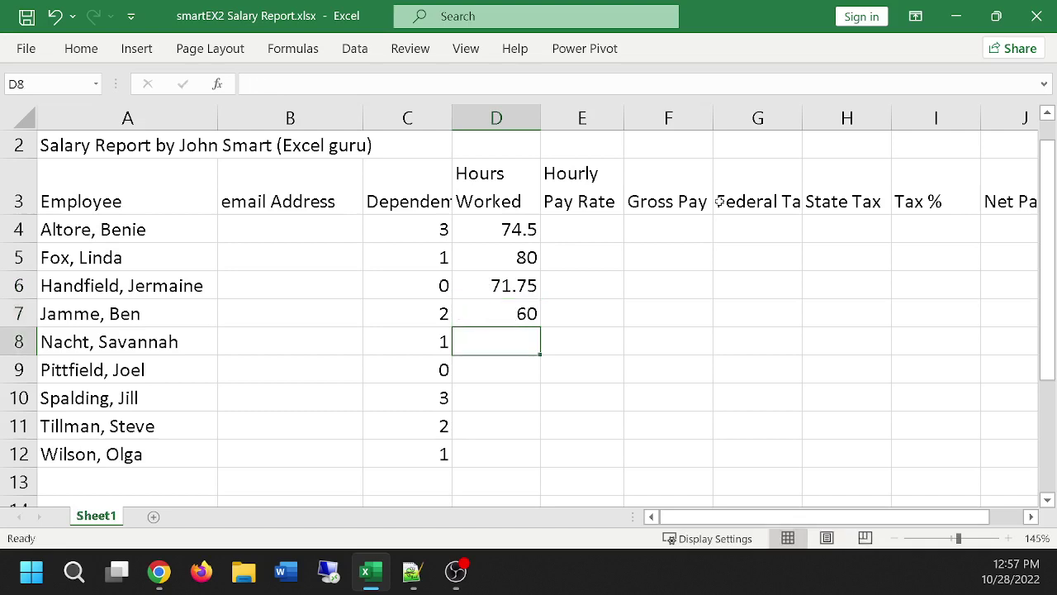
pyautogui.write('42.25')
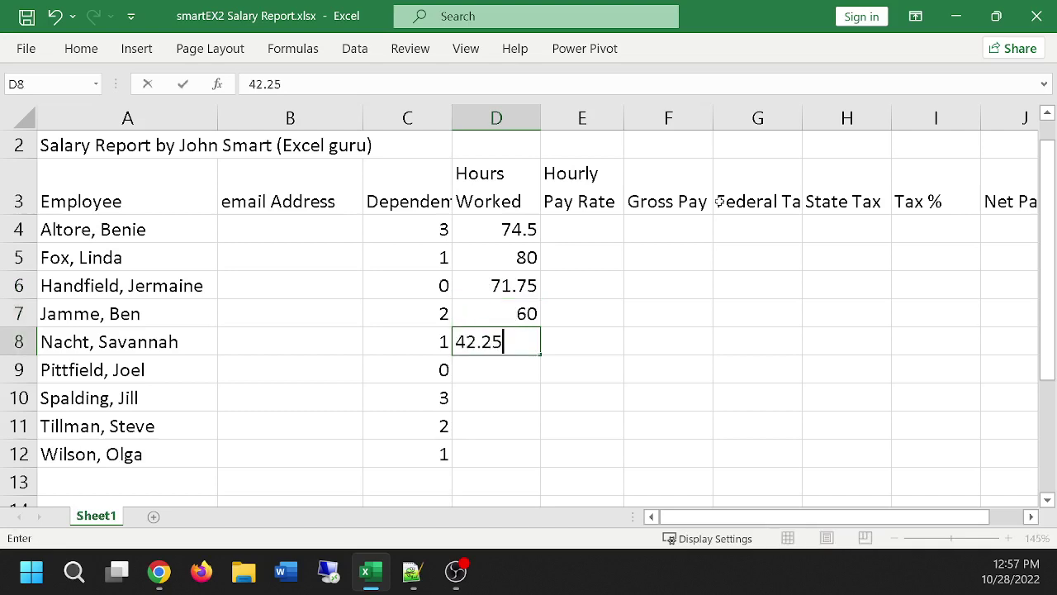
pyautogui.press('Return')
# - Enter hours worked 75.75, 80, 64.5 and 68 into D9:D12
pyautogui.write('75')
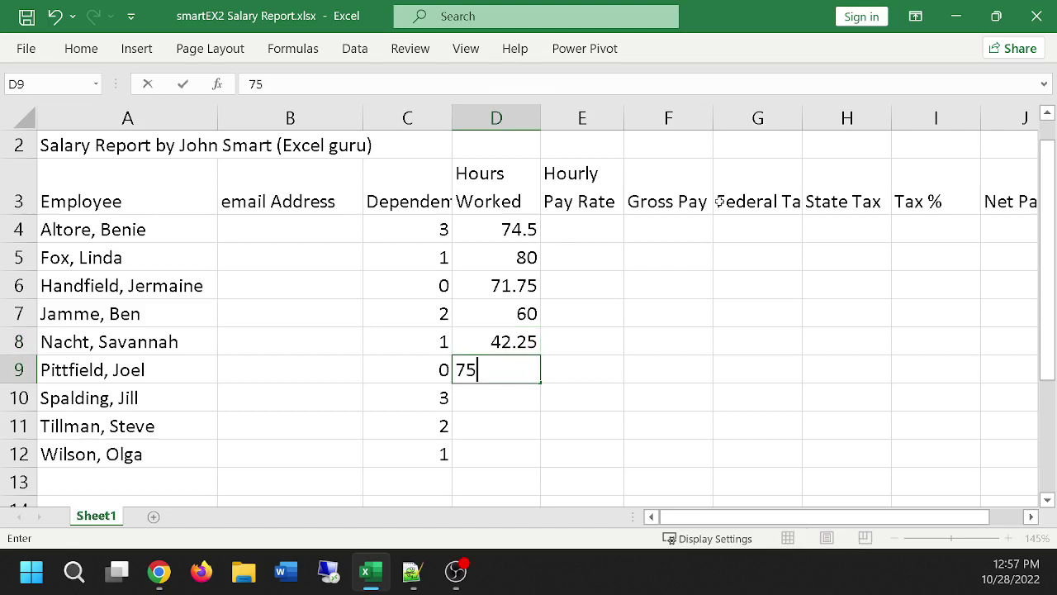
pyautogui.write('.75')
pyautogui.press('Return')
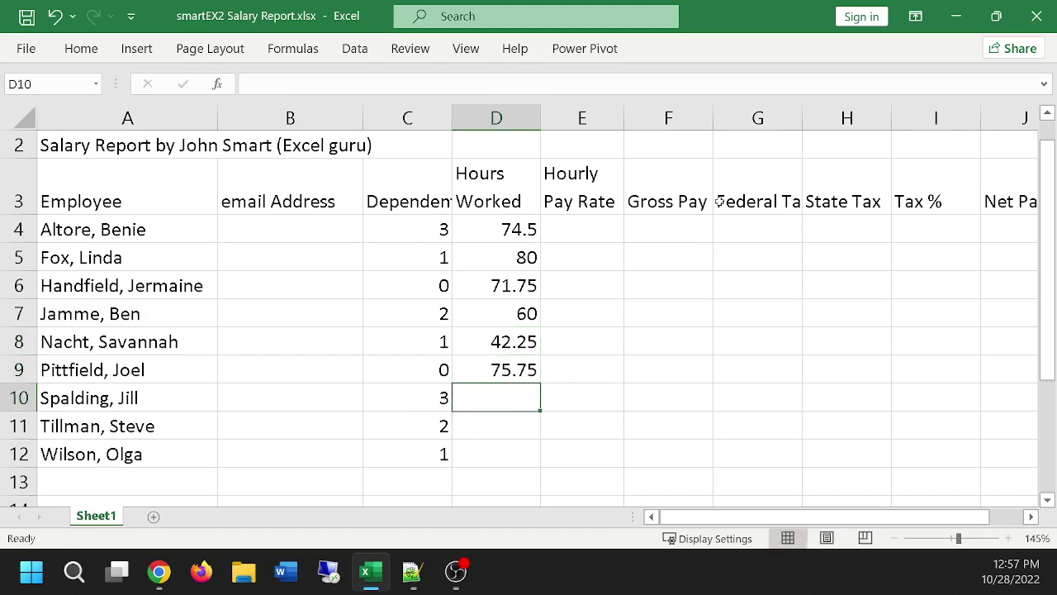
pyautogui.write('80')
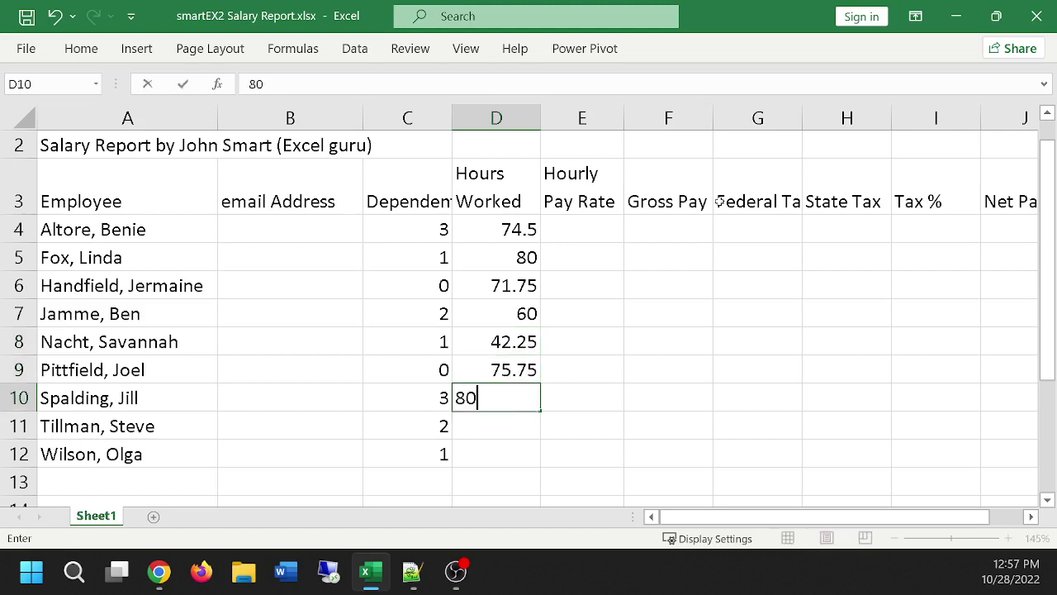
pyautogui.press('Return')
pyautogui.write('64.5')
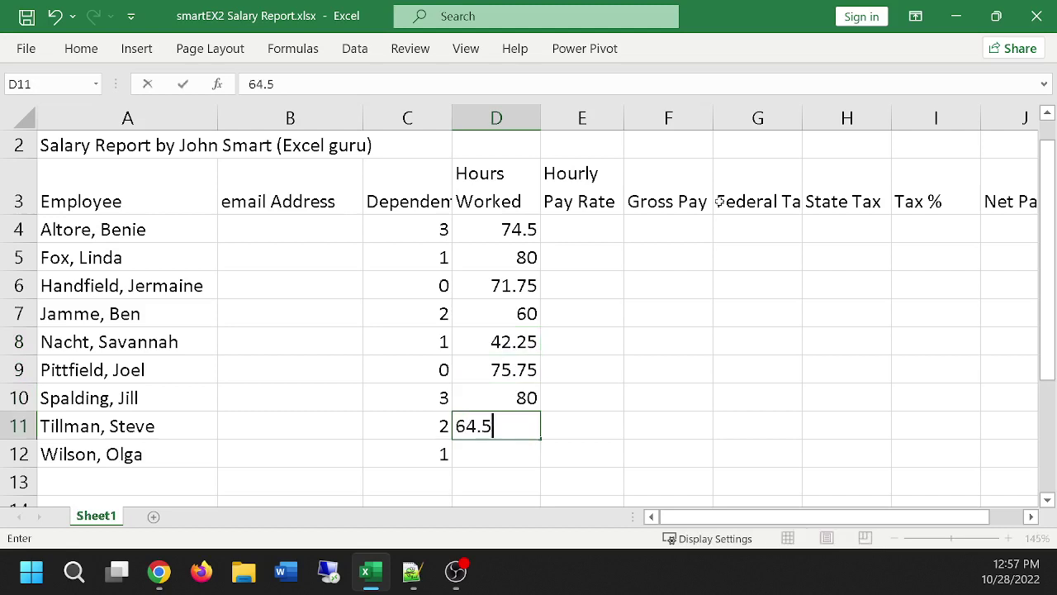
pyautogui.press('Return')
pyautogui.write('6')
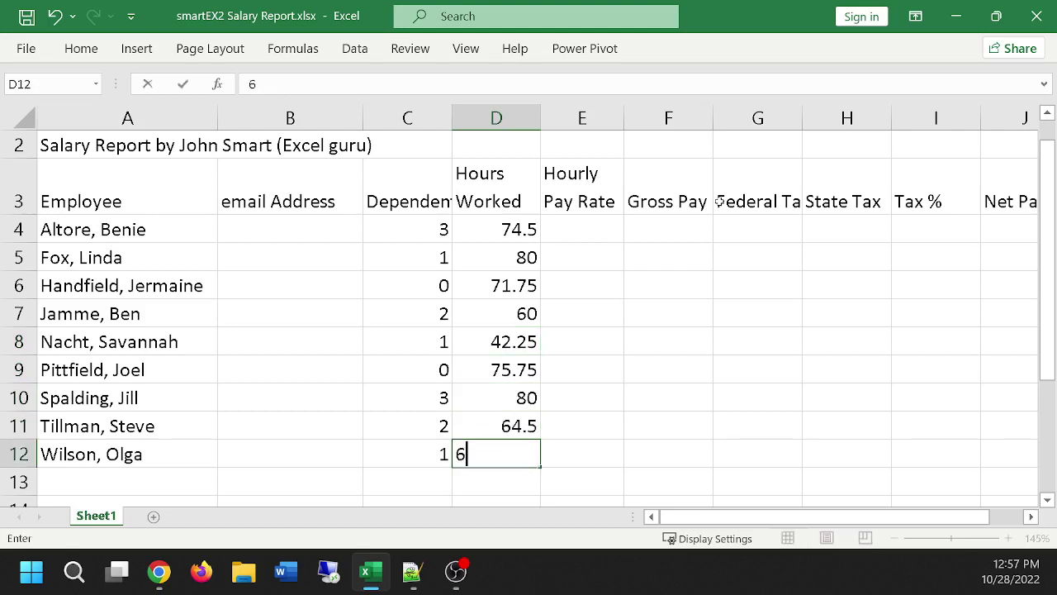
pyautogui.write('8')
pyautogui.press('Return')
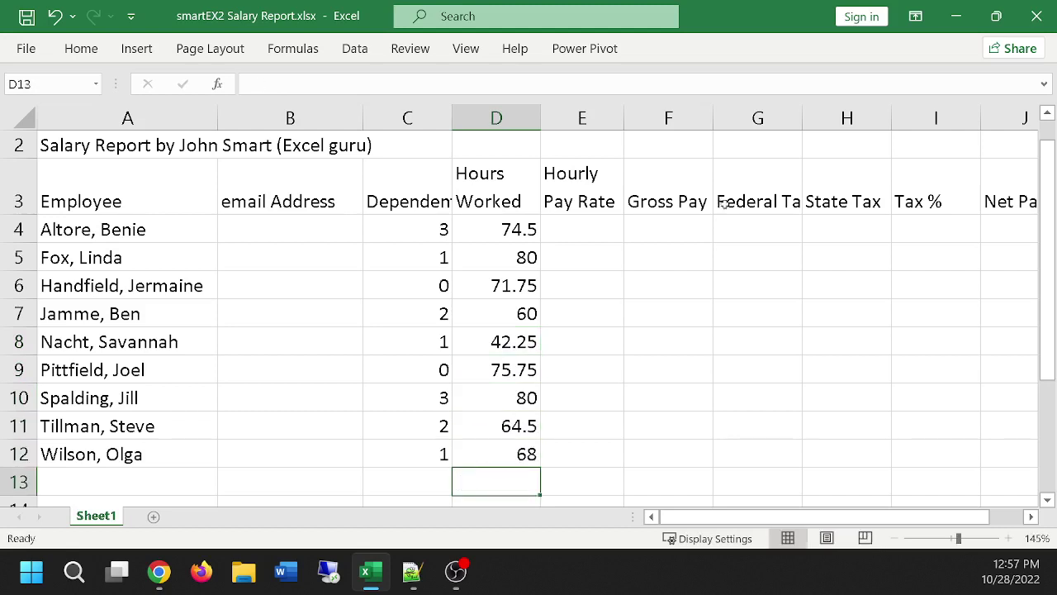
pyautogui.click(588, 234)
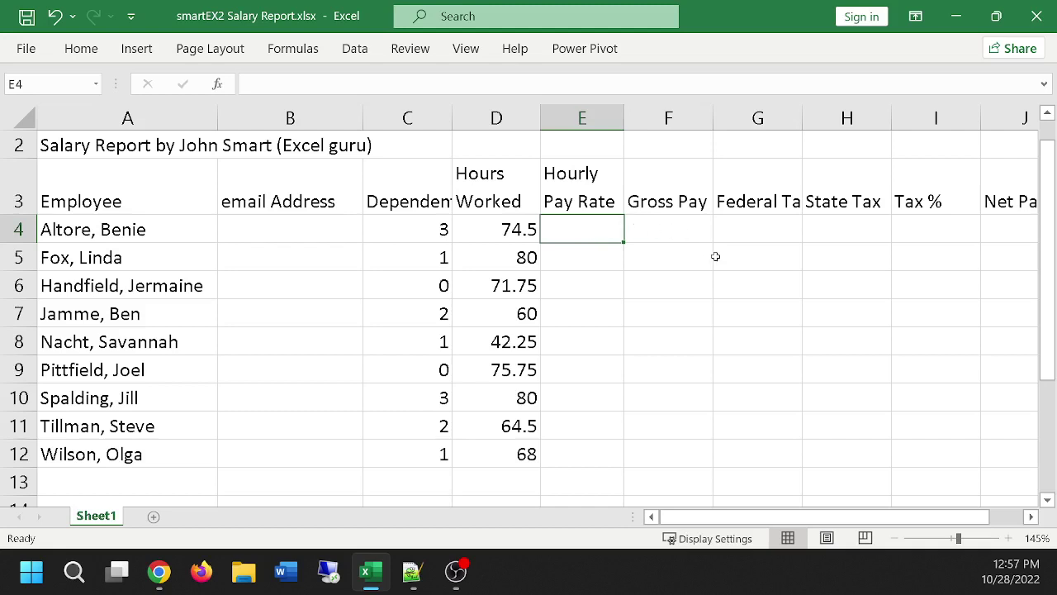
# - Enter pay rates 35.25, 33.10 and 28.65 in E4:E6, correcting the 28.56 typo
pyautogui.write('3')
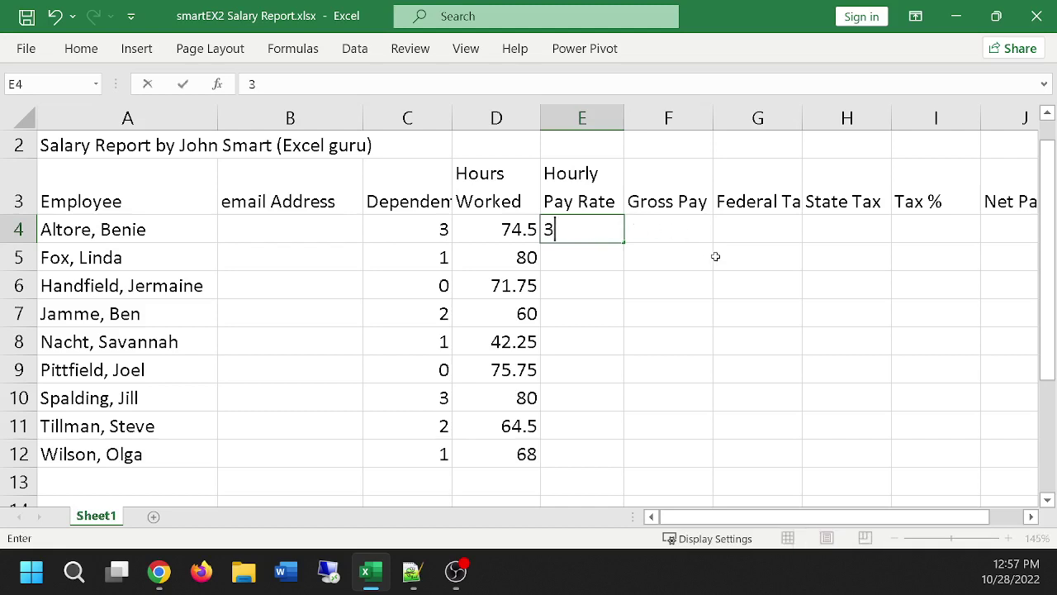
pyautogui.write('5.25')
pyautogui.press('Return')
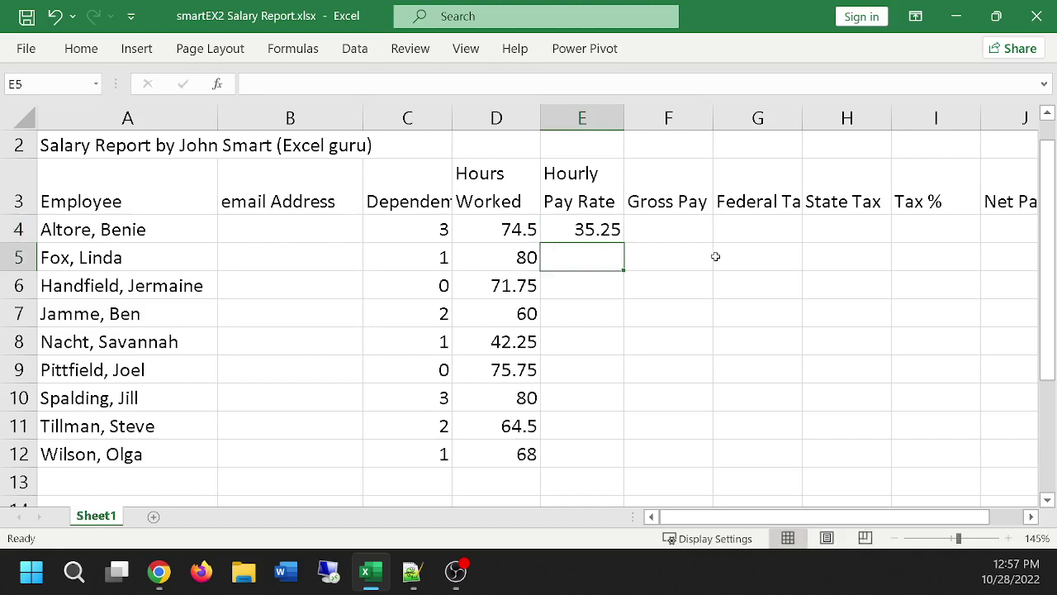
pyautogui.write('33.10')
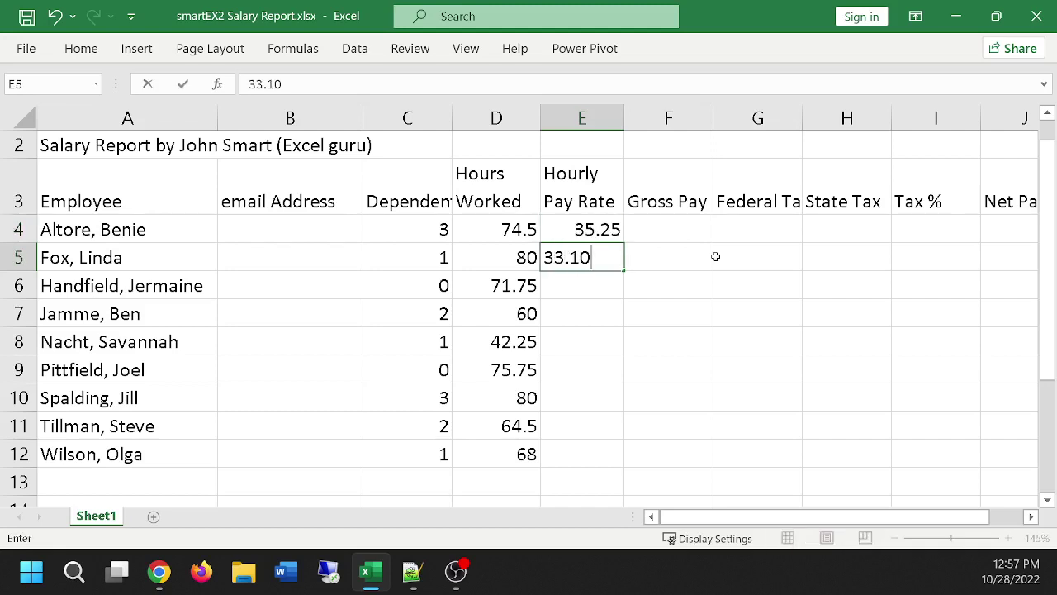
pyautogui.press('Return')
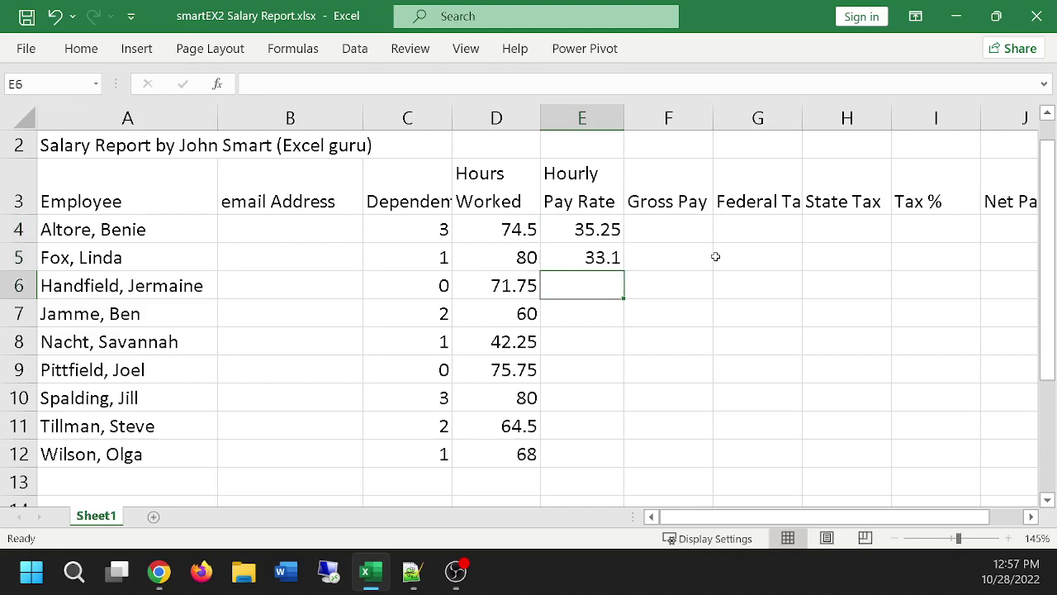
pyautogui.write('28.56')
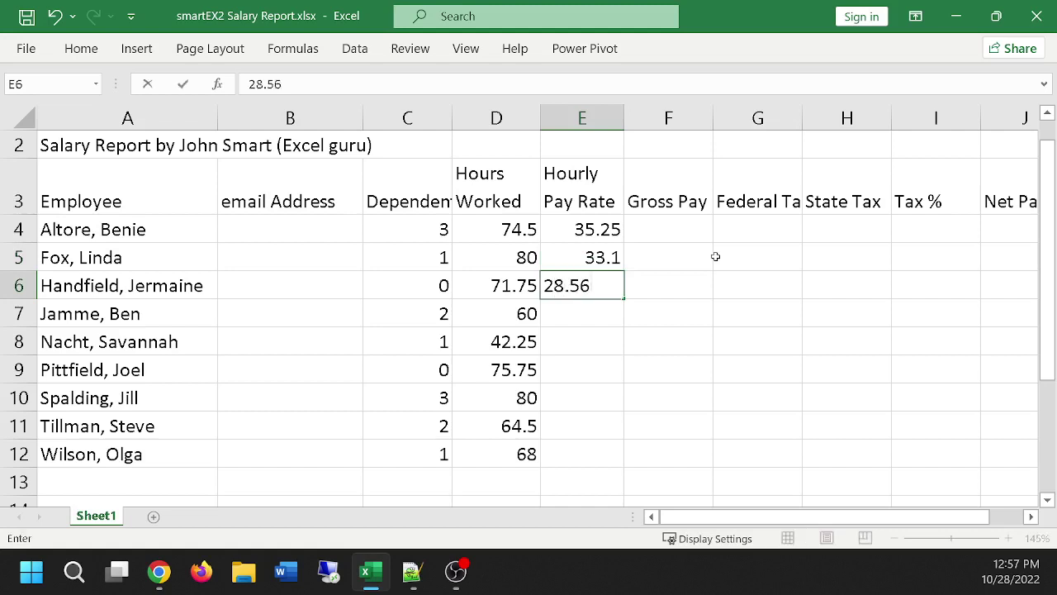
pyautogui.press('BackSpace')
pyautogui.press('BackSpace')
pyautogui.write('65')
pyautogui.press('Return')
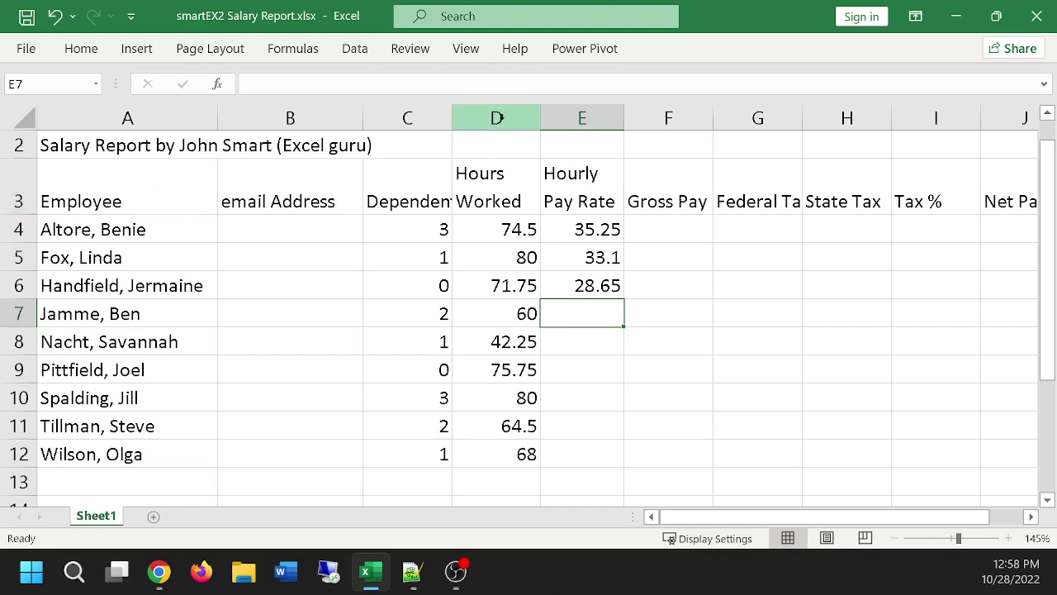
pyautogui.rightClick(496, 118)
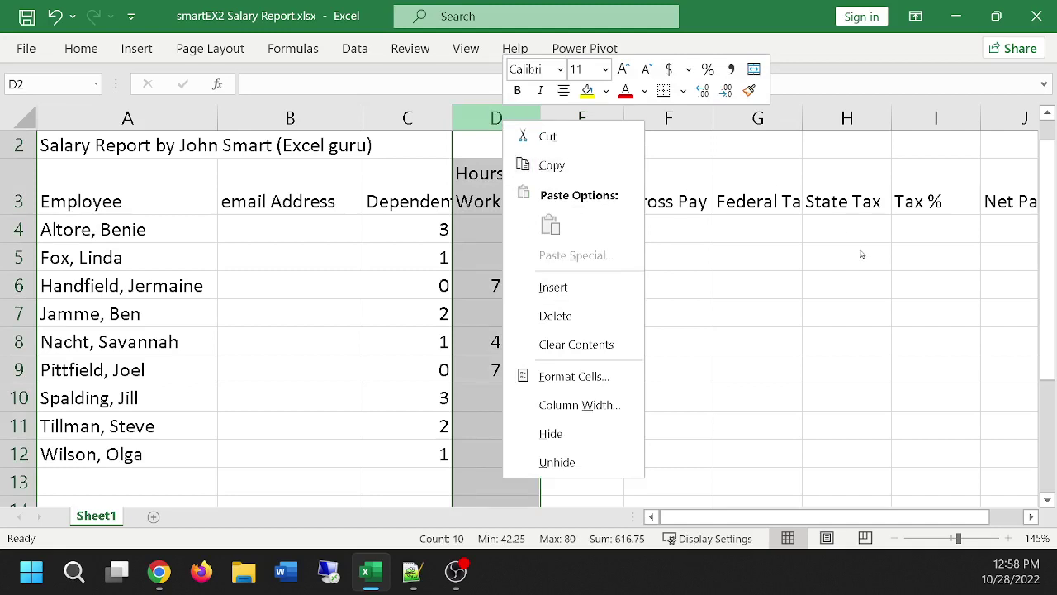
pyautogui.click(846, 82)
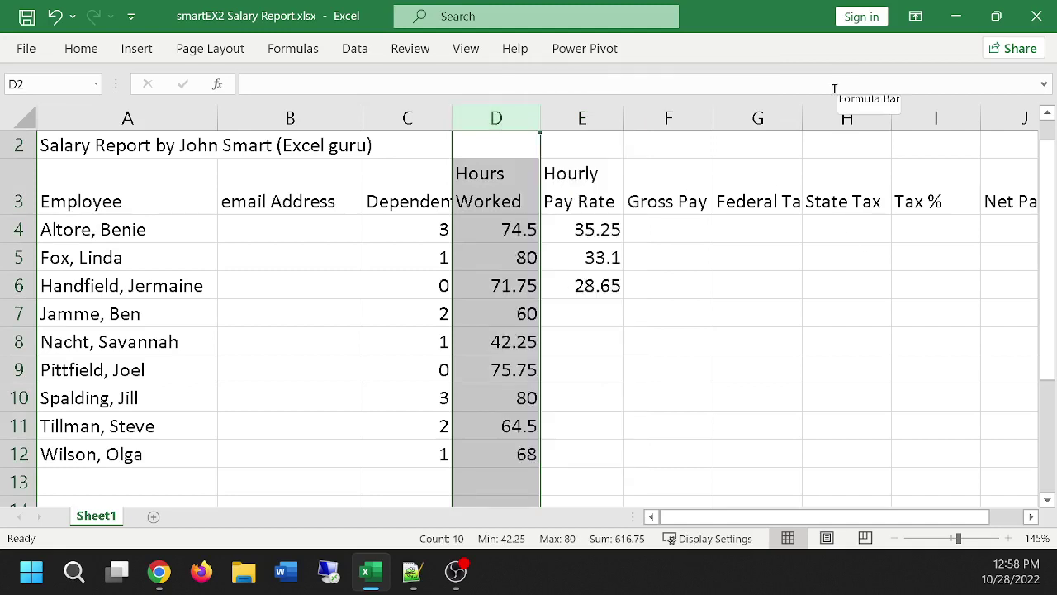
pyautogui.click(583, 118)
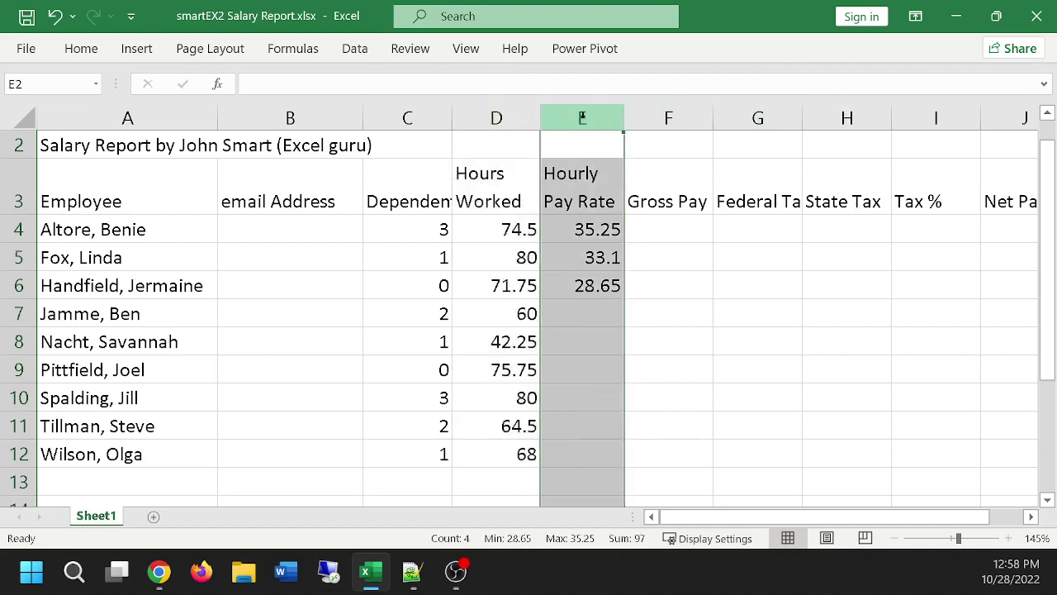
pyautogui.rightClick(580, 118)
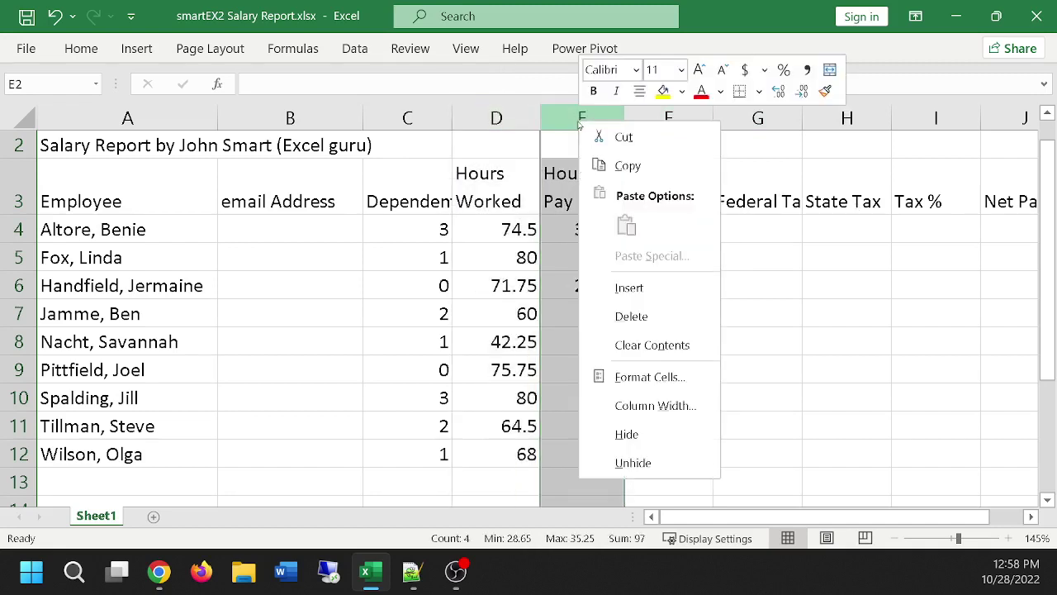
pyautogui.click(627, 286)
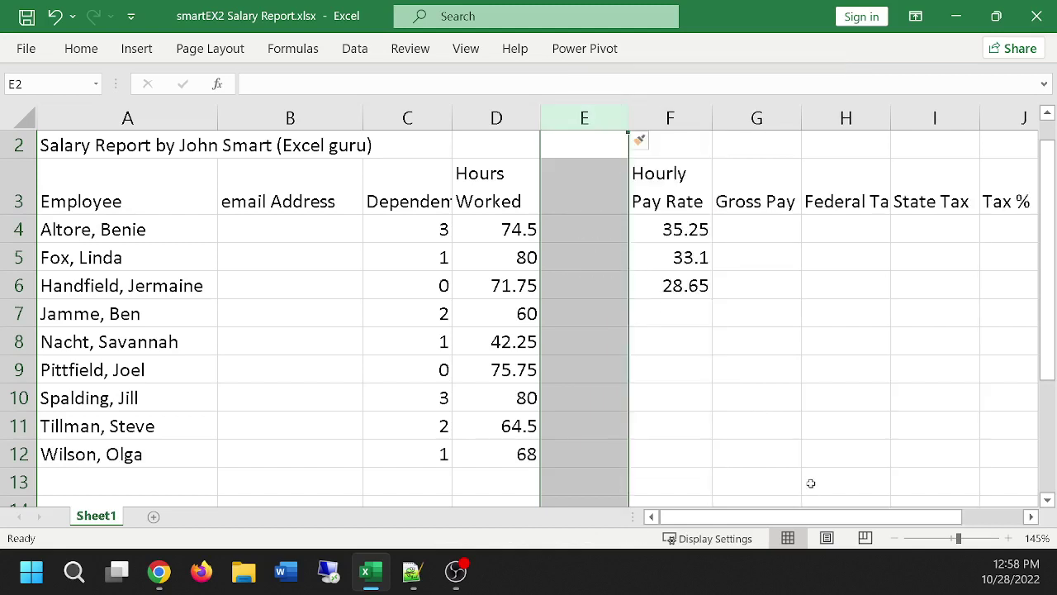
pyautogui.hotkey('ctrl', 'z')
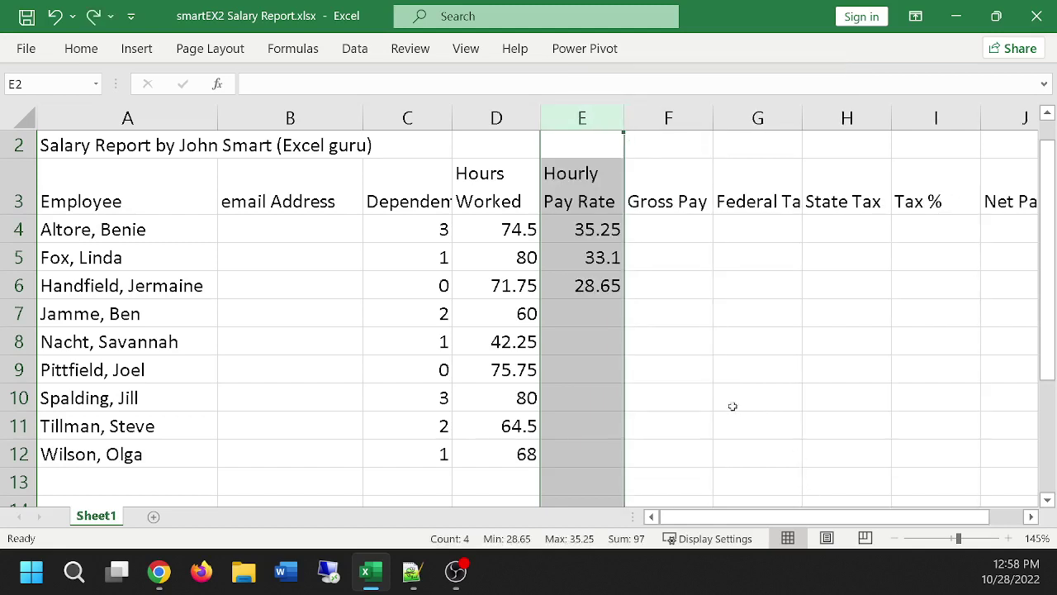
pyautogui.click(594, 313)
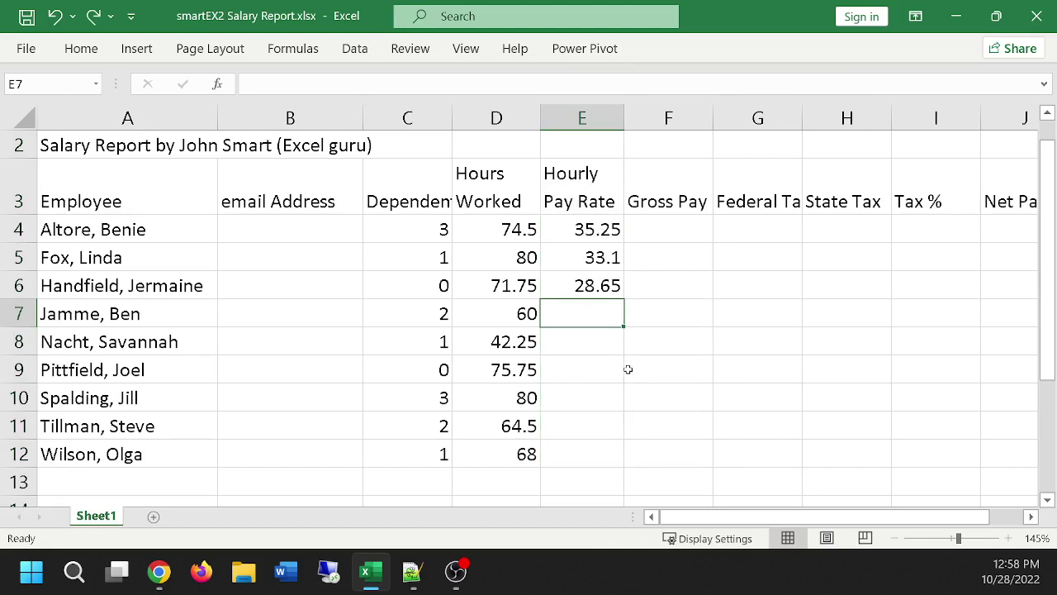
# - Enter pay rates 18, 25.9, 21.95, 32.5, 41.02 and 29.43 into E7:E12
pyautogui.write('18')
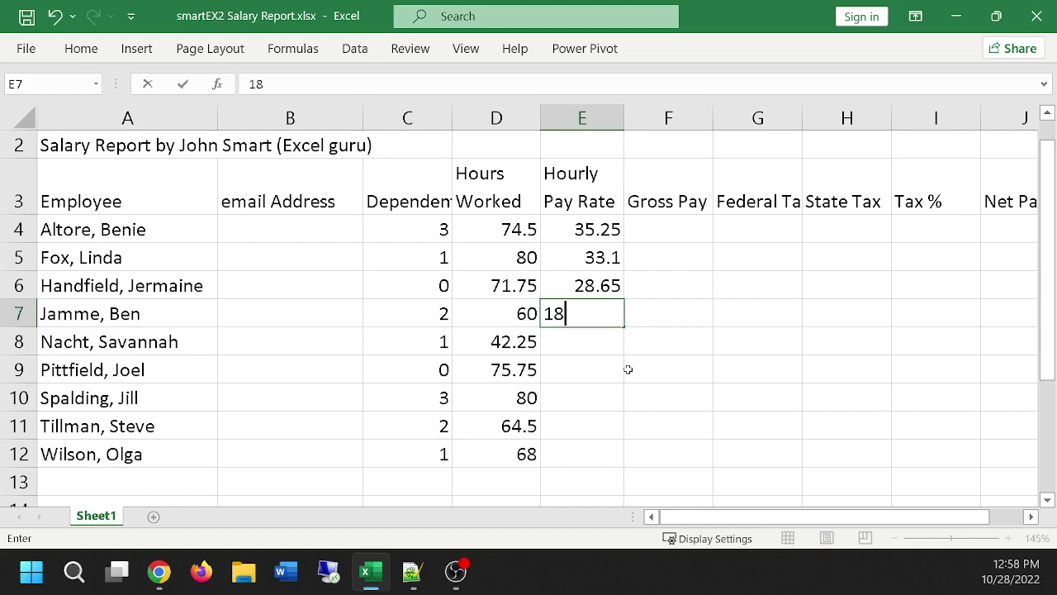
pyautogui.press('Return')
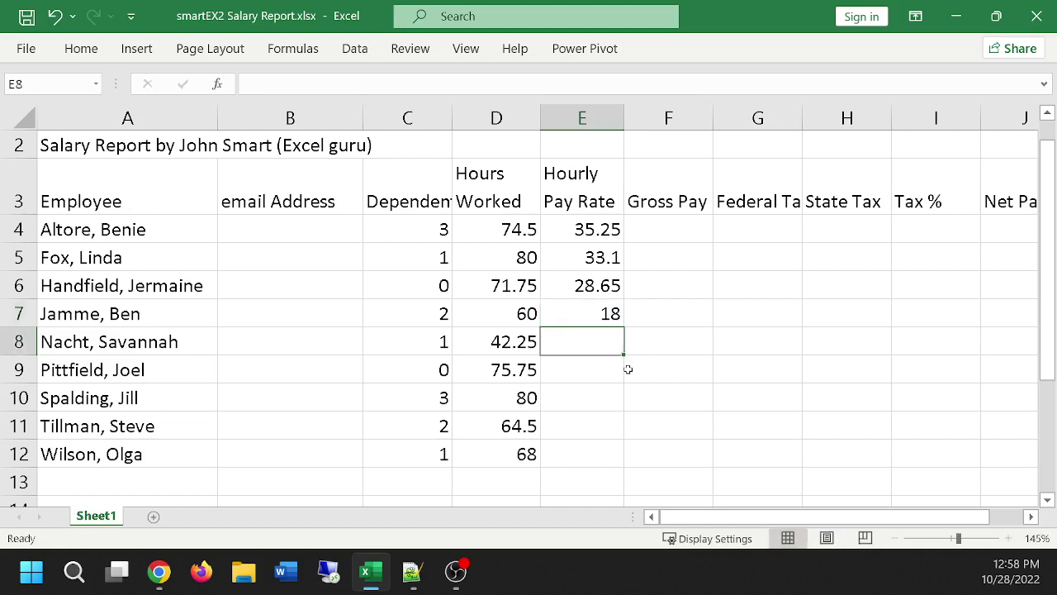
pyautogui.write('25.9')
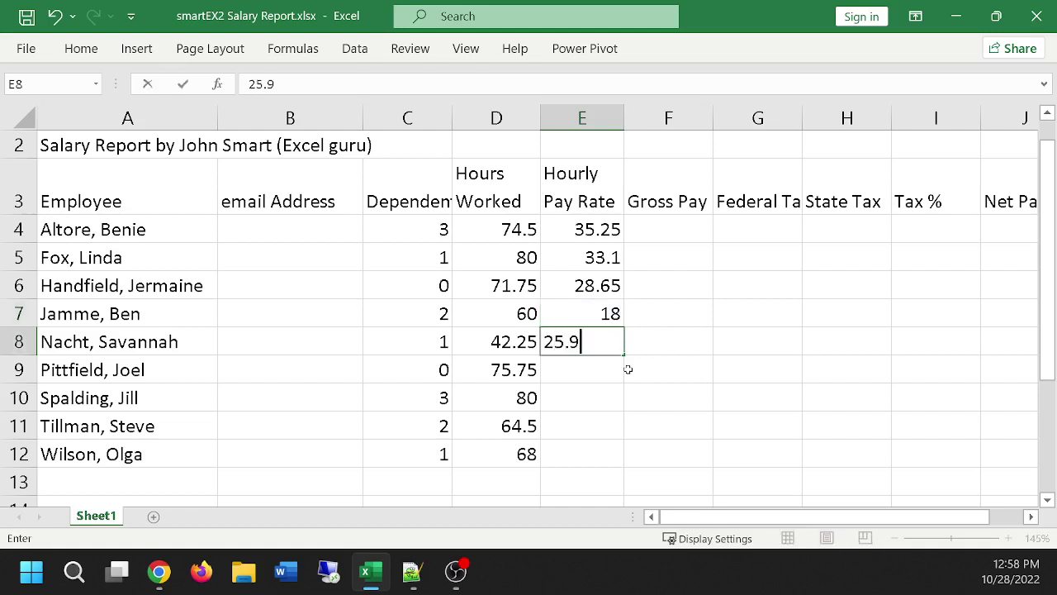
pyautogui.press('Return')
pyautogui.write('21')
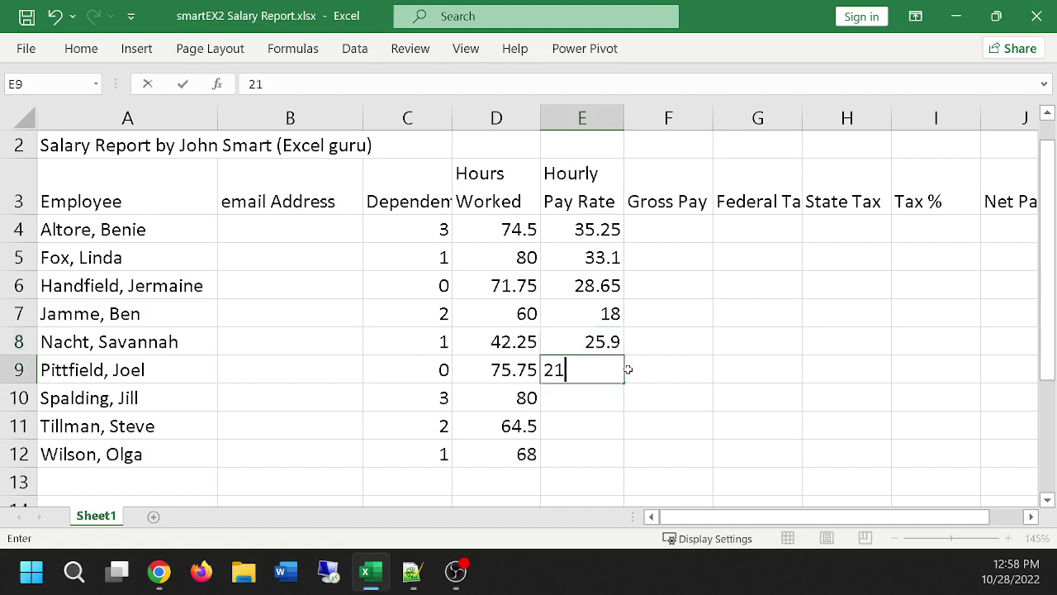
pyautogui.write('.95')
pyautogui.press('Return')
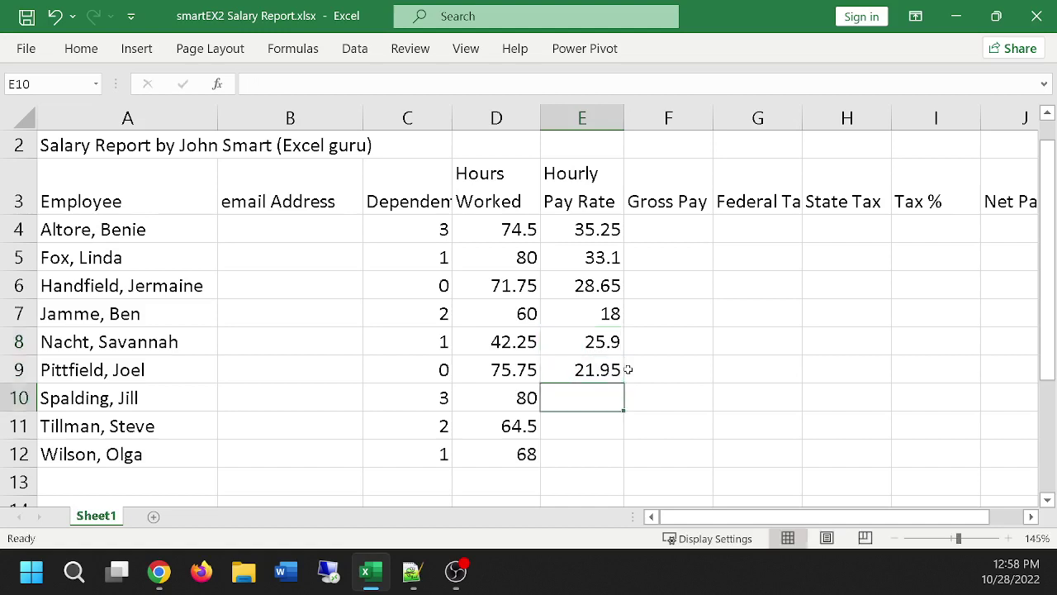
pyautogui.write('32.5')
pyautogui.press('Return')
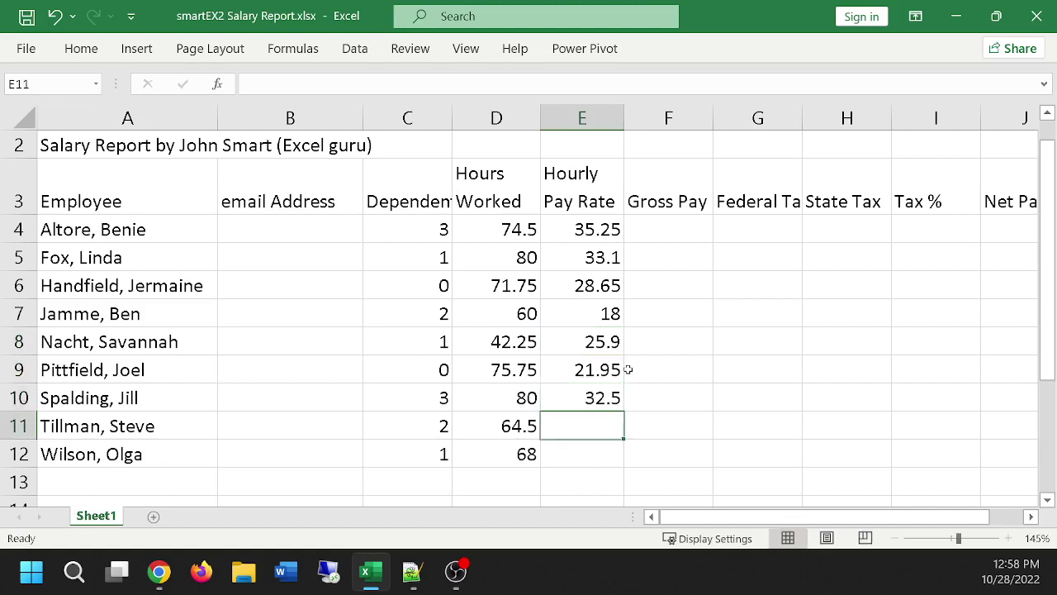
pyautogui.write('41.')
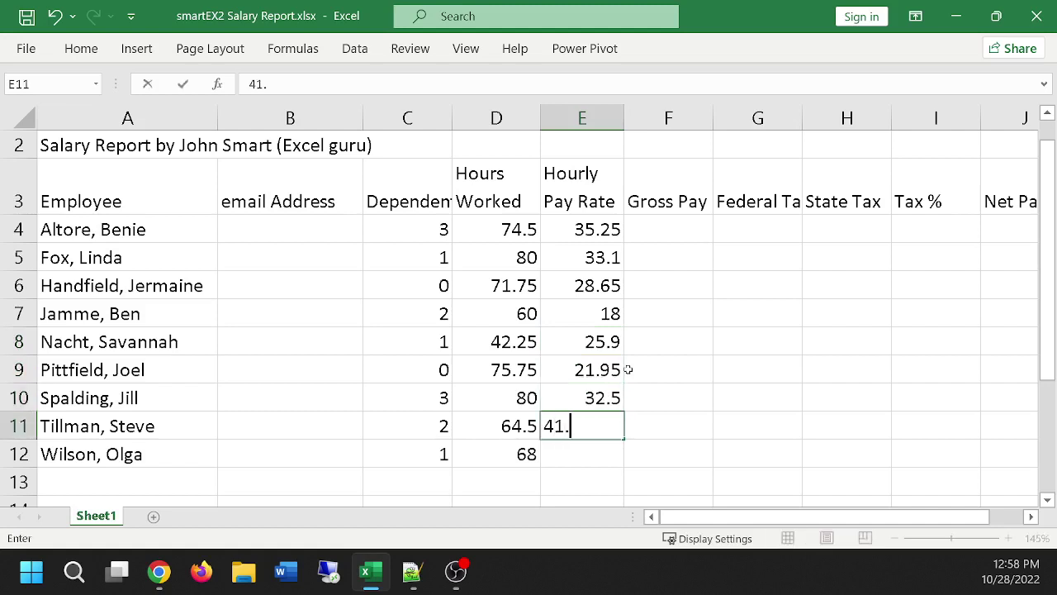
pyautogui.write('02')
pyautogui.press('Return')
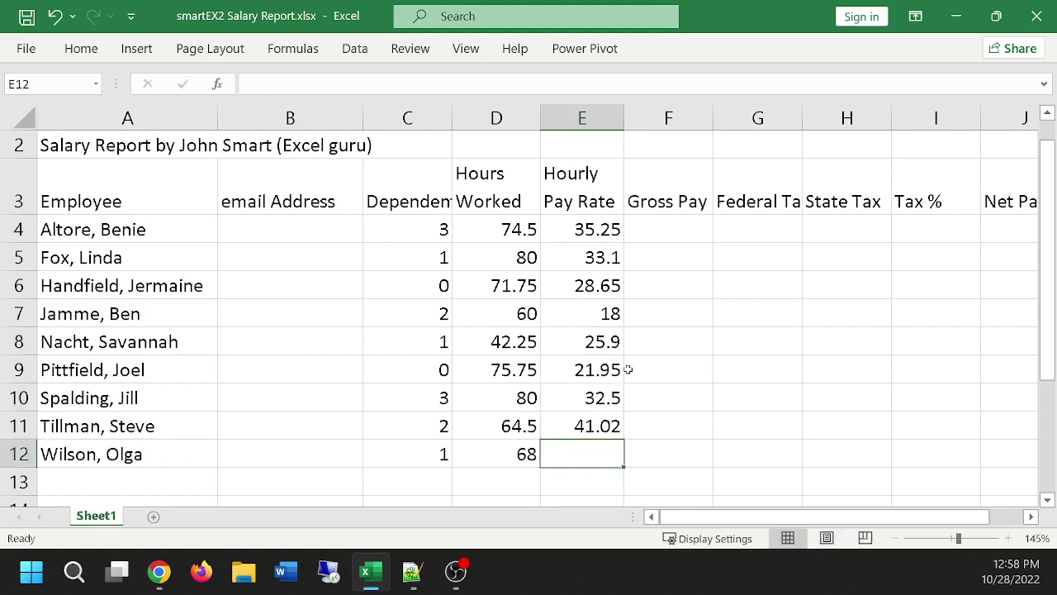
pyautogui.write('29.4')
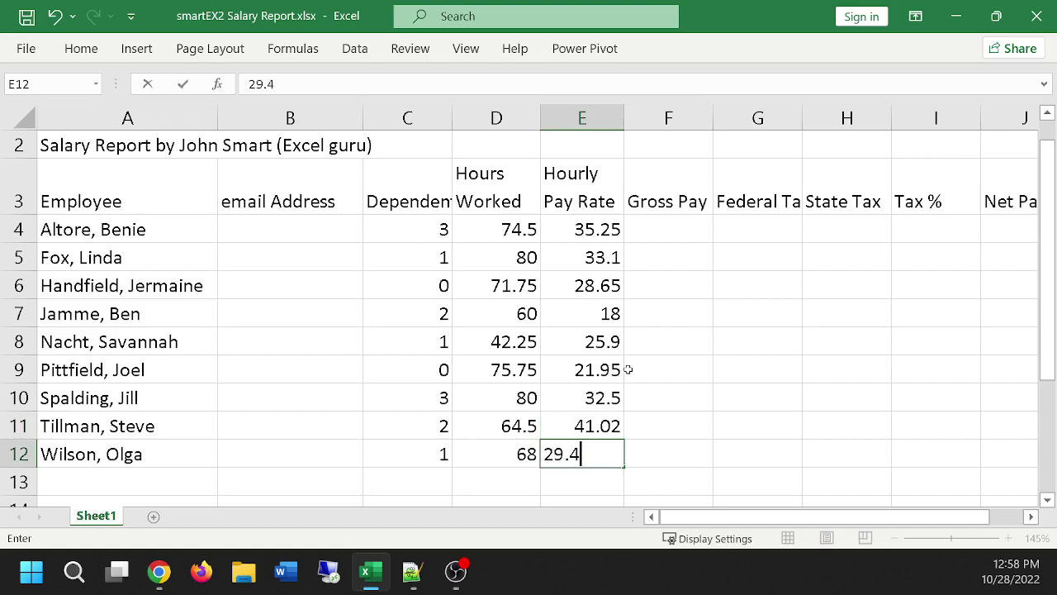
pyautogui.write('3')
pyautogui.press('Return')
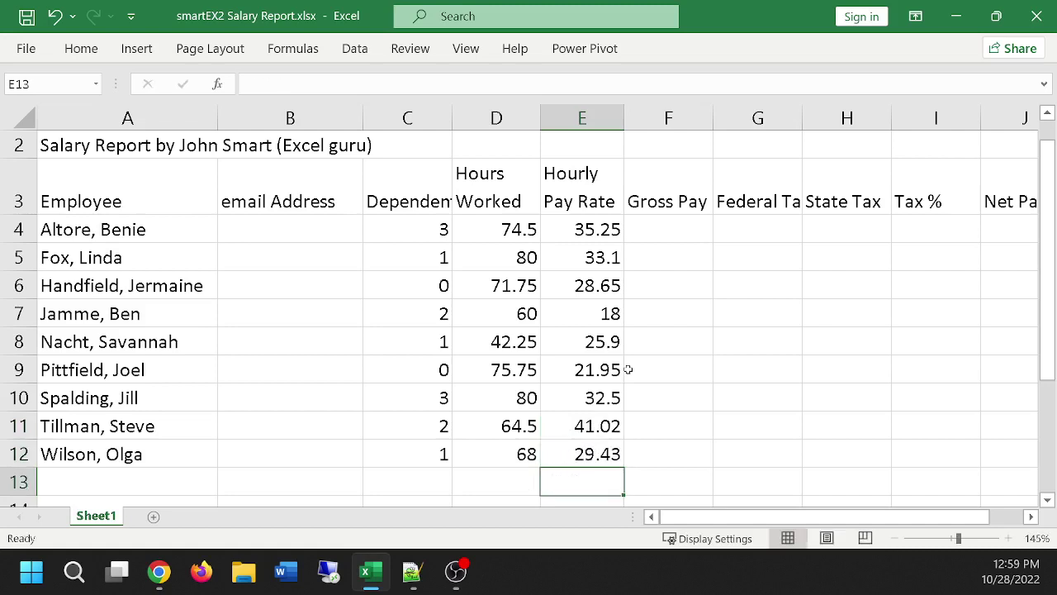
pyautogui.keyDown('ctrl'); pyautogui.scroll(-1, 629, 366); pyautogui.keyUp('ctrl')
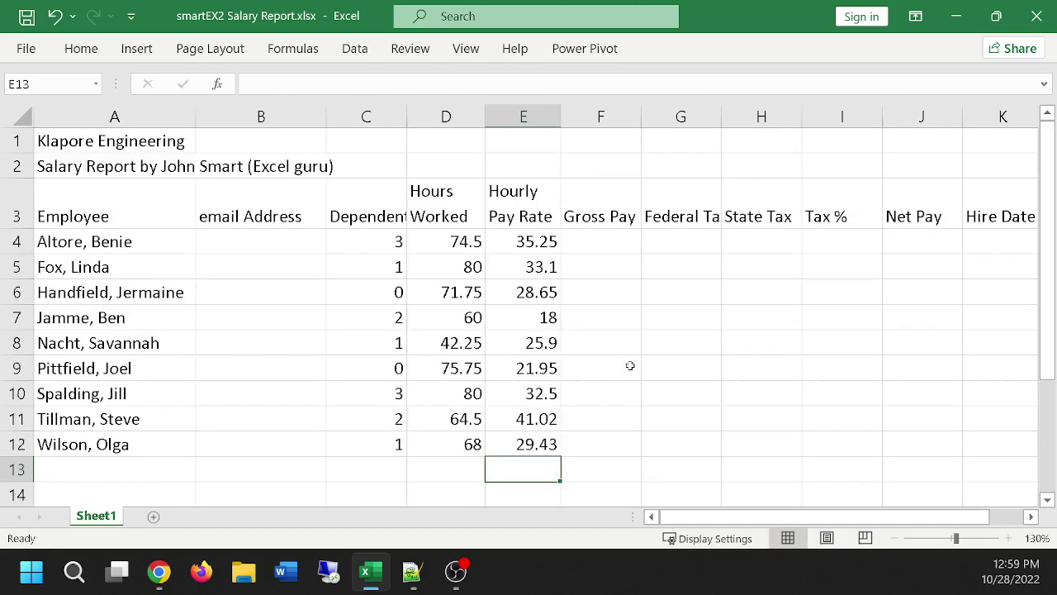
# - Enter hire dates 9/5/2010, 10/17/2012, 2/2/13, 1/15/2016 and 5/18/2012 into K4:K8
pyautogui.click(976, 242)
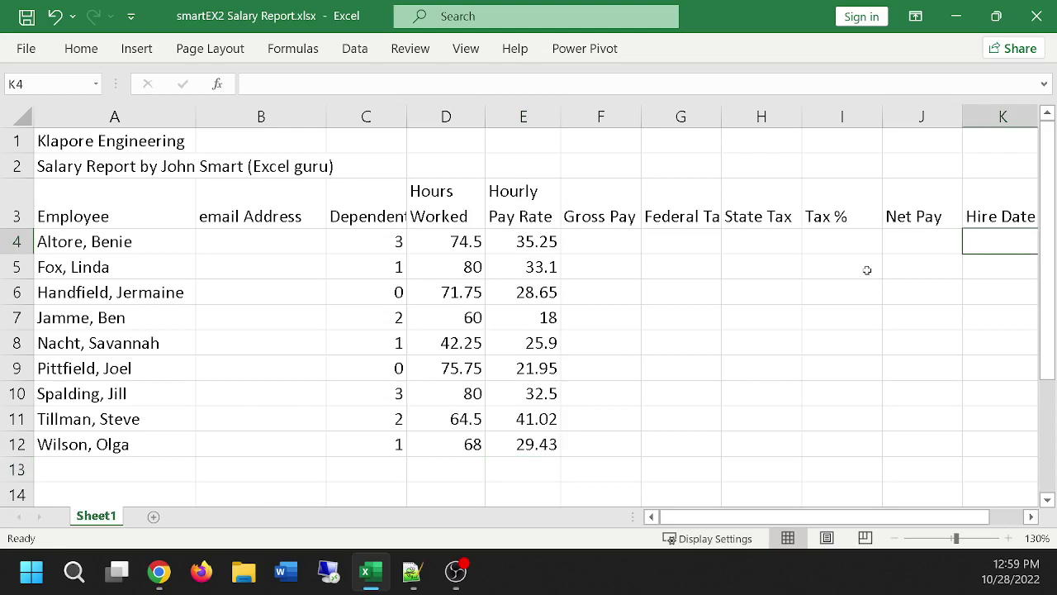
pyautogui.write('9/5/20')
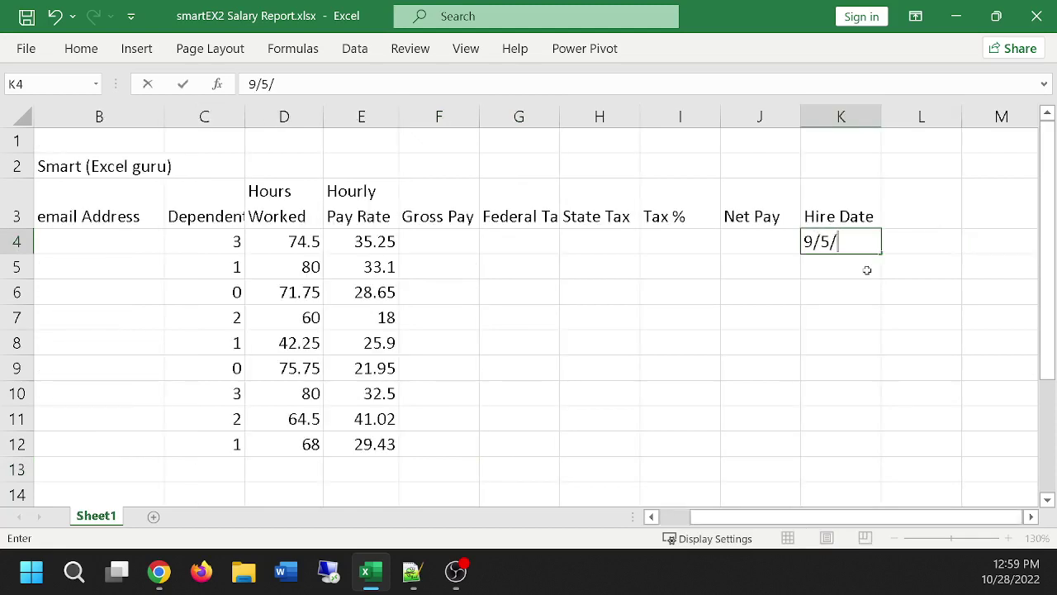
pyautogui.write('10')
pyautogui.press('Return')
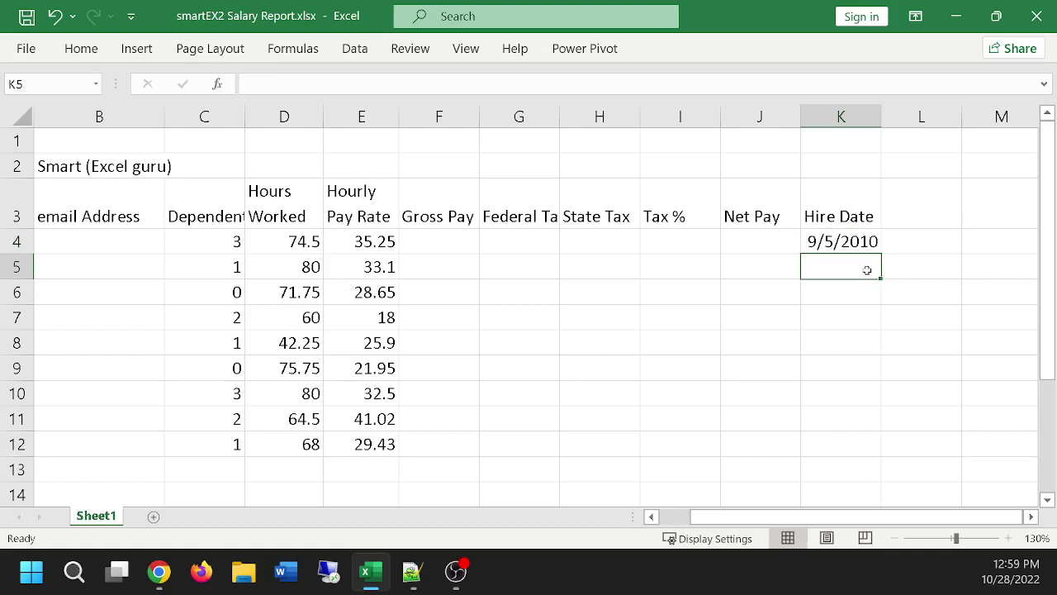
pyautogui.write('10/17')
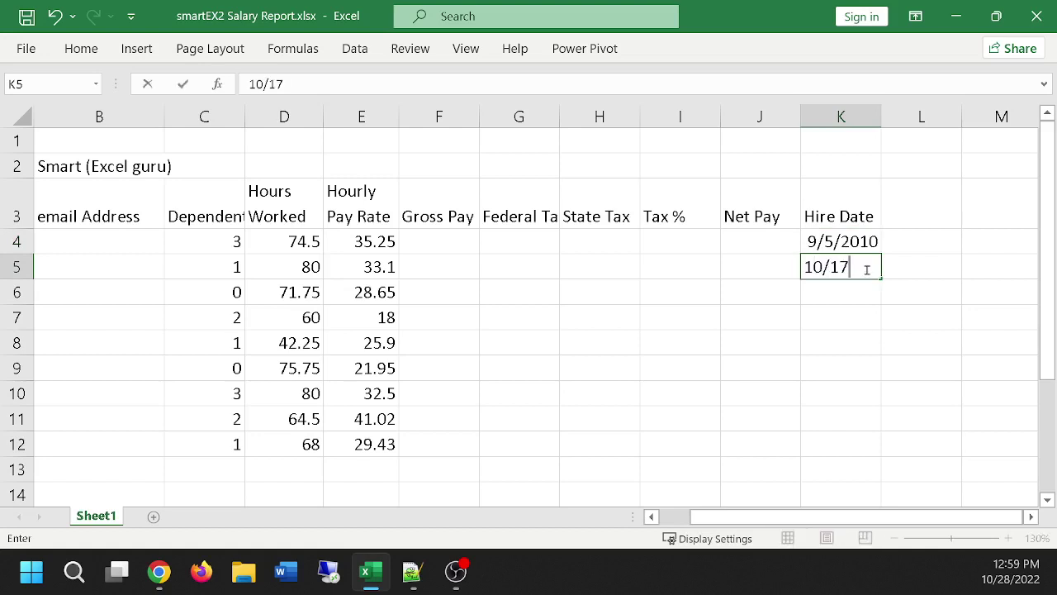
pyautogui.write('/2012')
pyautogui.press('Return')
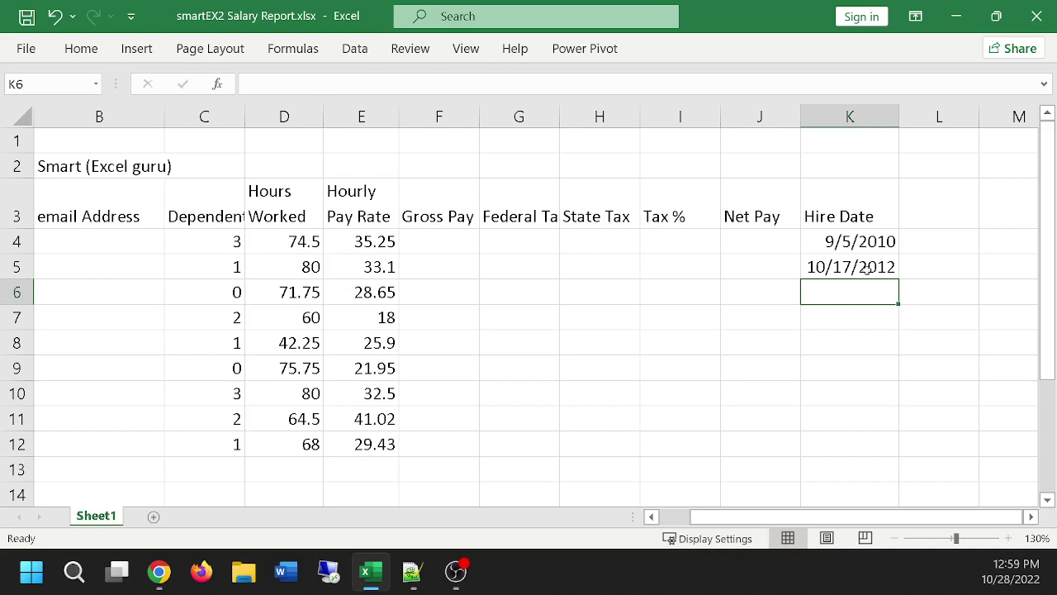
pyautogui.write('2/2/')
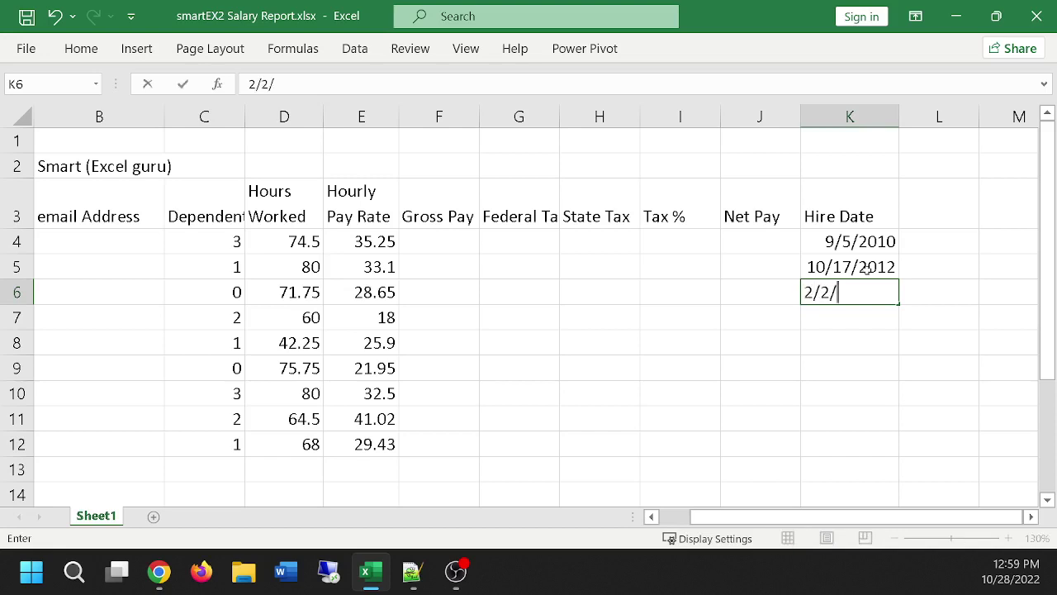
pyautogui.write('13')
pyautogui.press('Return')
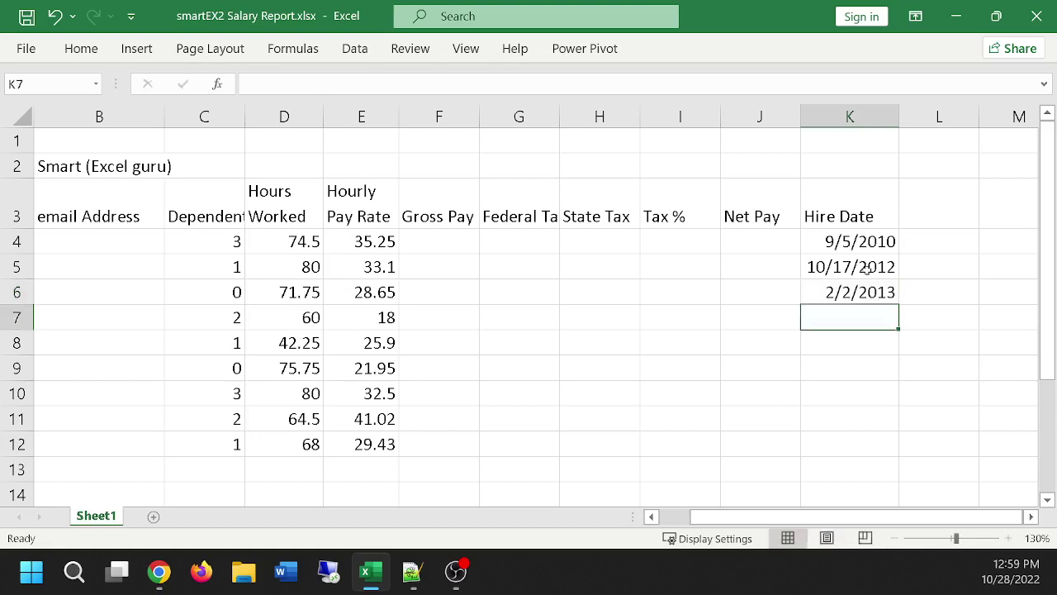
pyautogui.write('1/15/201')
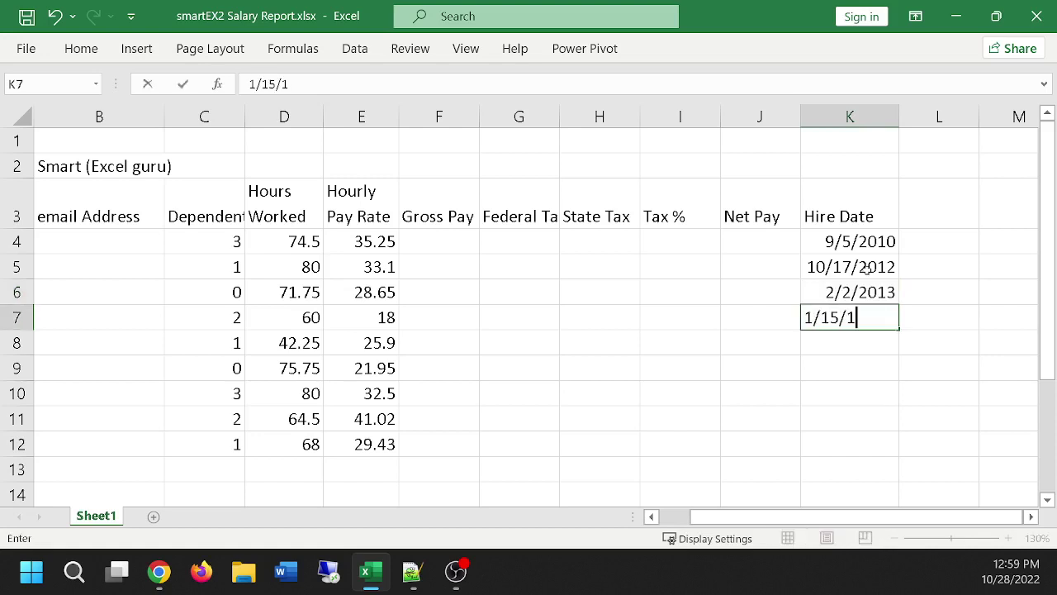
pyautogui.write('6')
pyautogui.press('Return')
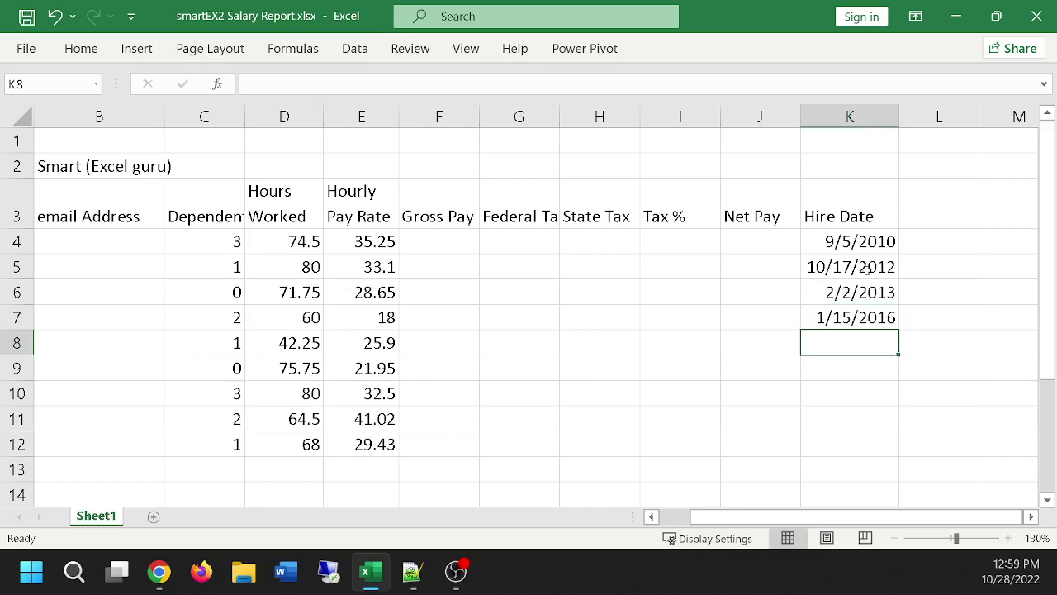
pyautogui.write('5/18')
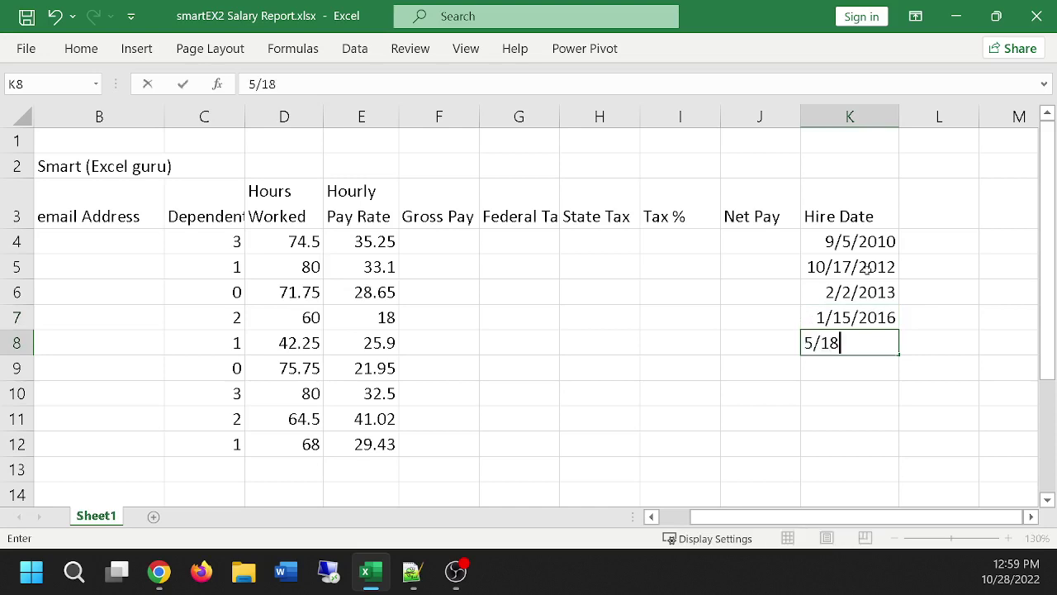
pyautogui.write('/20')
pyautogui.write('12')
pyautogui.press('Return')
# - Enter hire dates 5/24/2013, 11/11/11, 4/29/2006 and 9/22/17 into K9:K12
pyautogui.write('5/2')
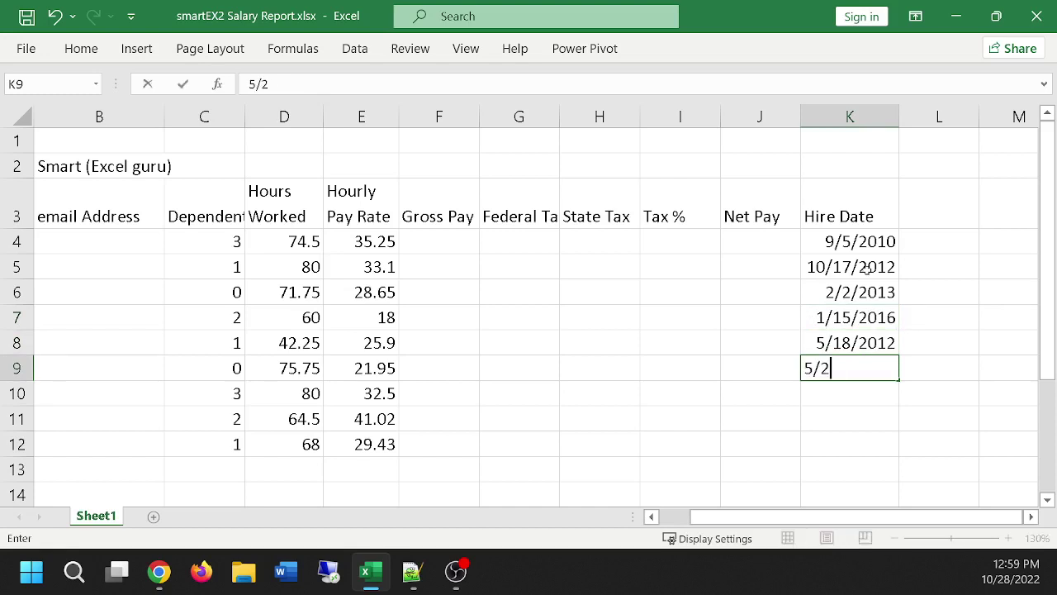
pyautogui.write('4/20')
pyautogui.write('13')
pyautogui.press('Return')
pyautogui.write('11/11/1')
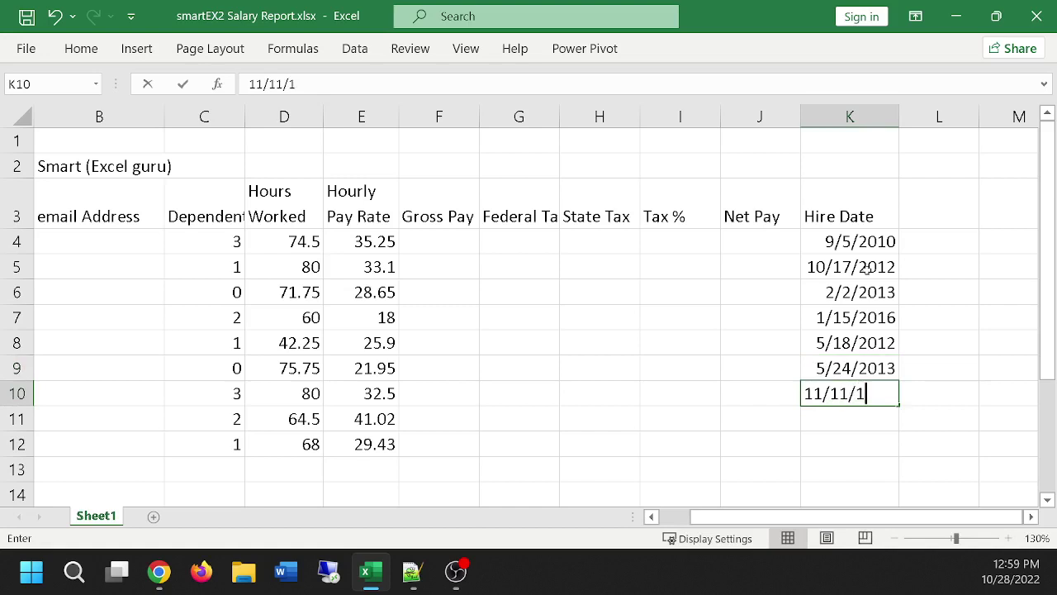
pyautogui.write('1')
pyautogui.press('Return')
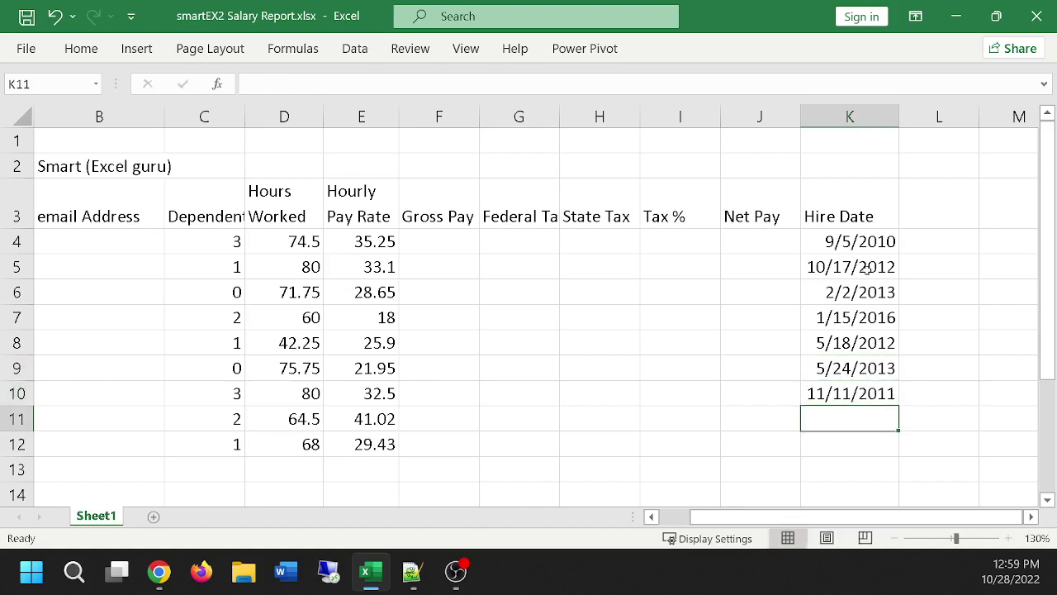
pyautogui.write('4/')
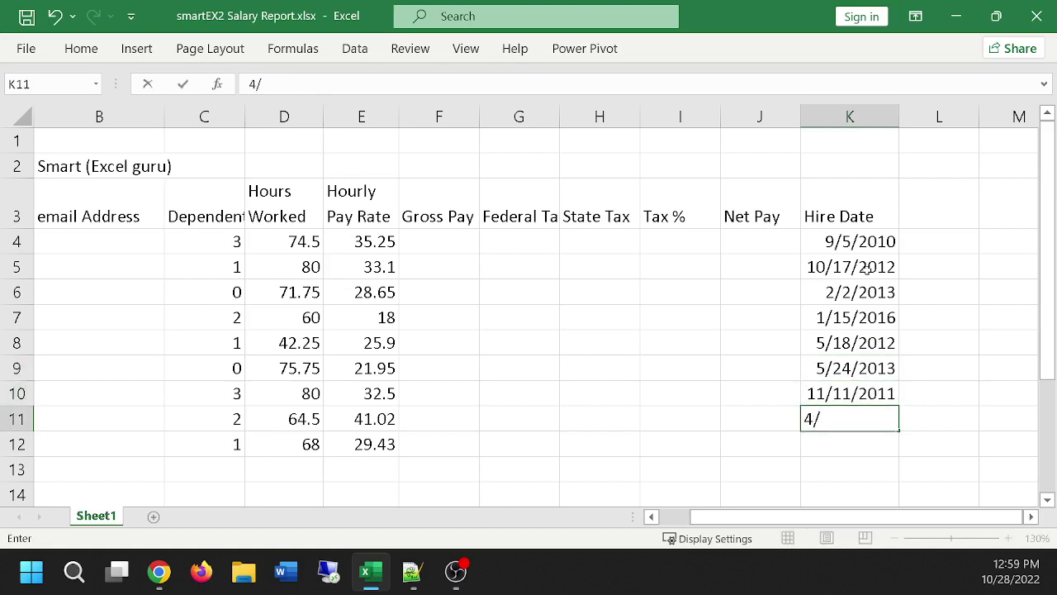
pyautogui.write('29/2')
pyautogui.write('006')
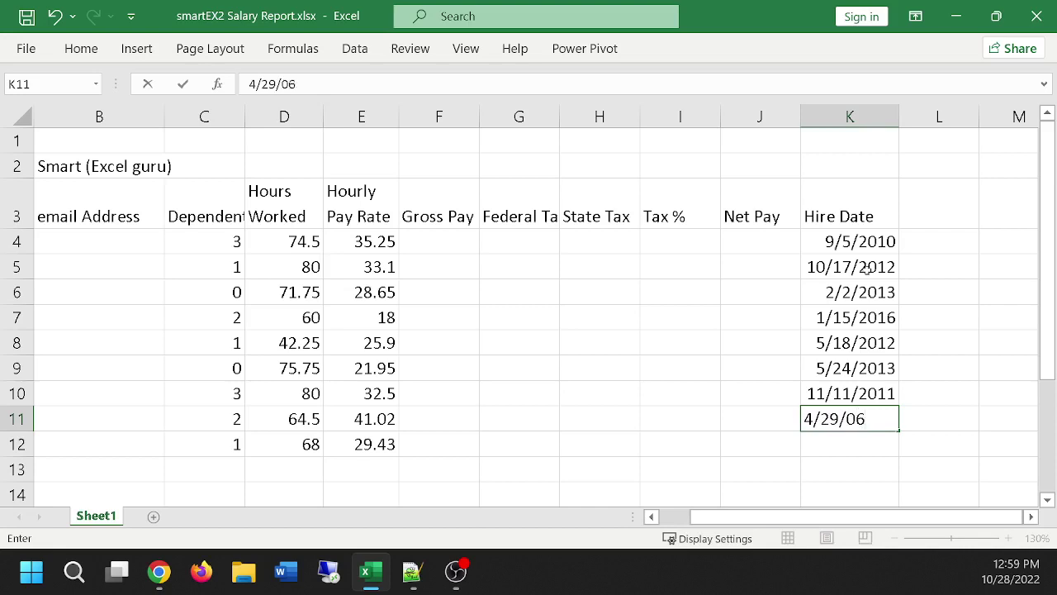
pyautogui.press('Return')
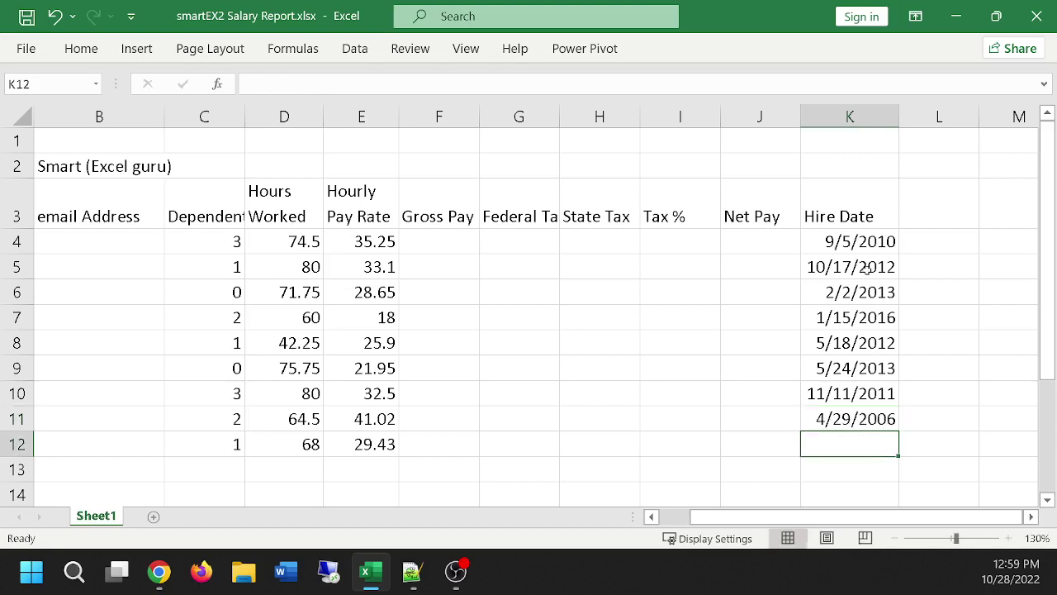
pyautogui.write('9')
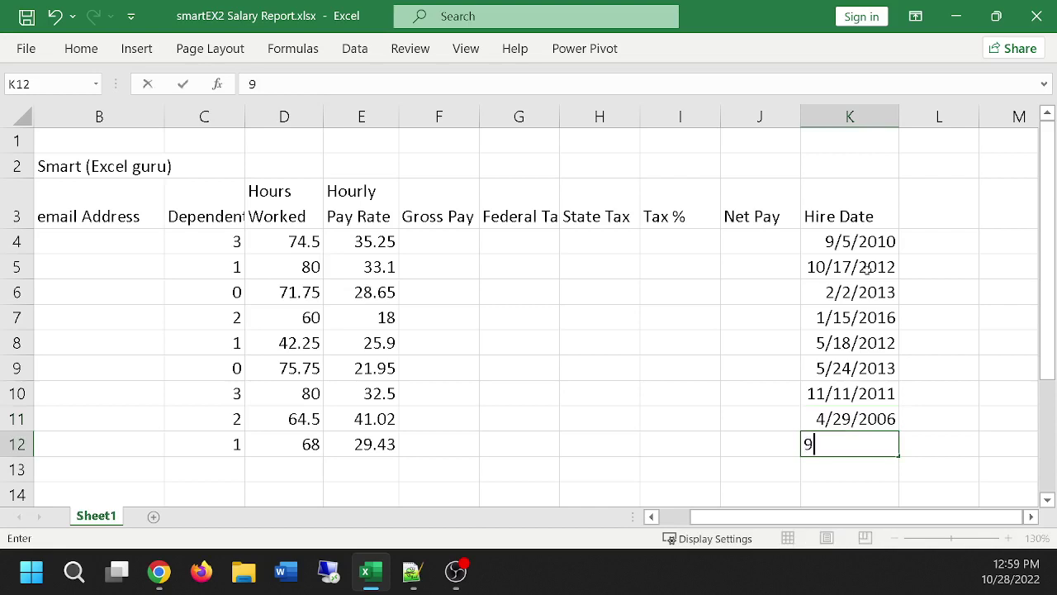
pyautogui.write('/22/17')
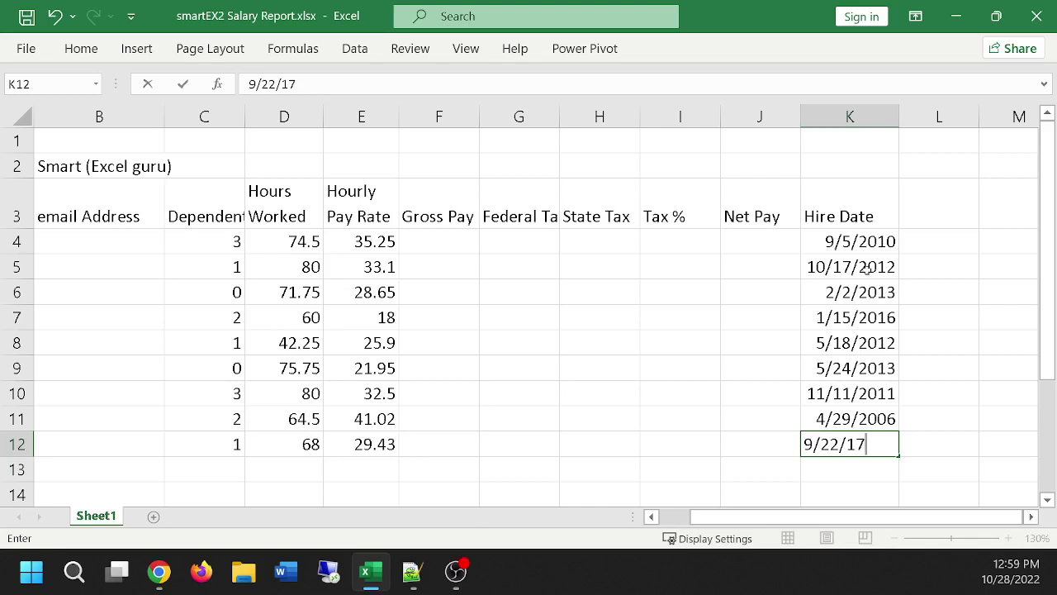
pyautogui.press('Return')
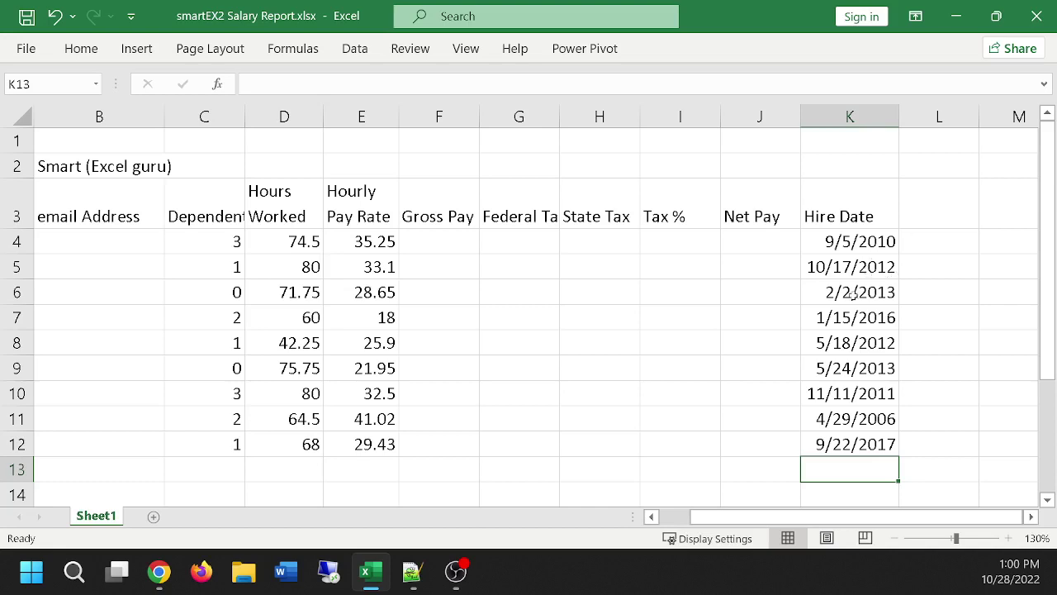
# - Inspect how several of the entered hire dates are stored in column K
pyautogui.click(824, 247)
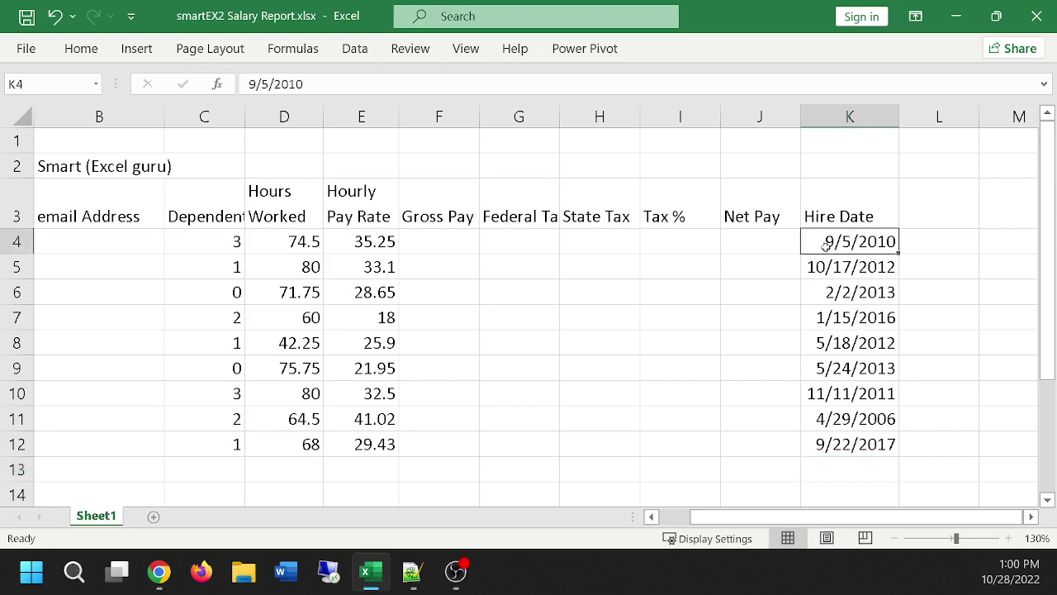
pyautogui.click(859, 273)
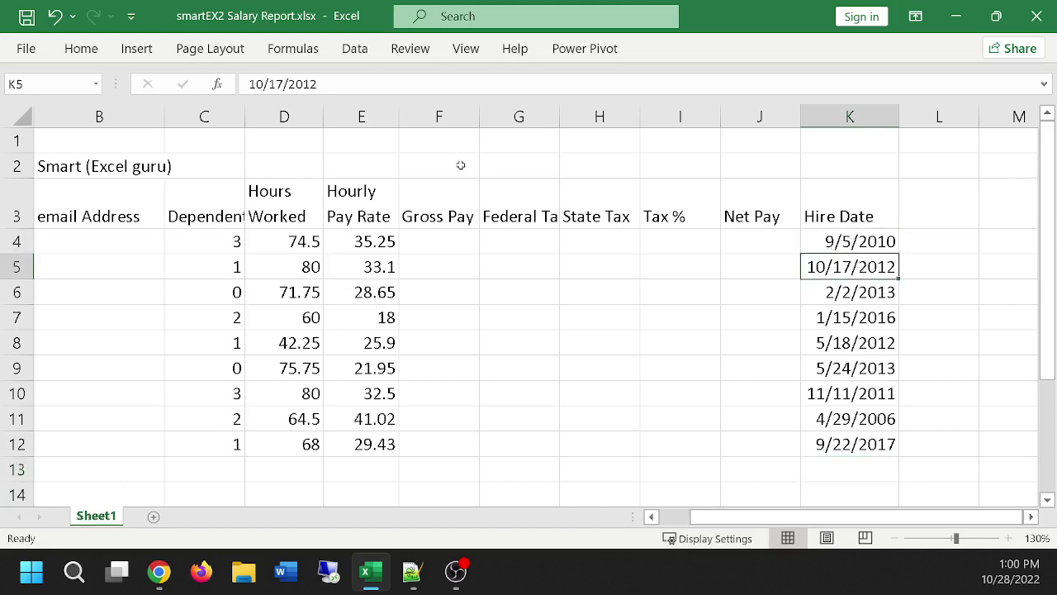
pyautogui.click(854, 285)
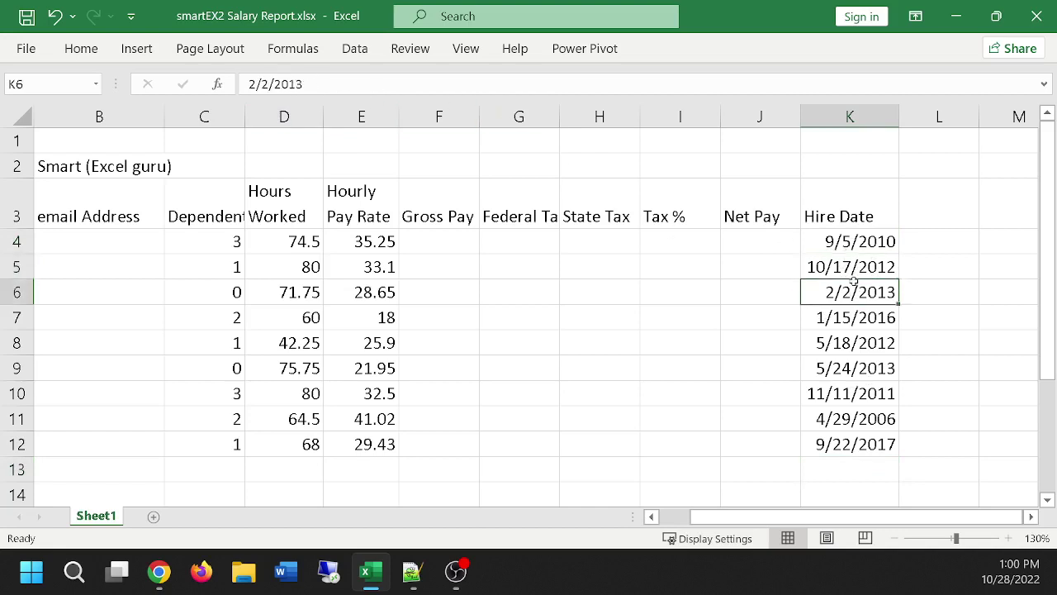
pyautogui.click(857, 335)
pyautogui.click(860, 410)
pyautogui.click(859, 444)
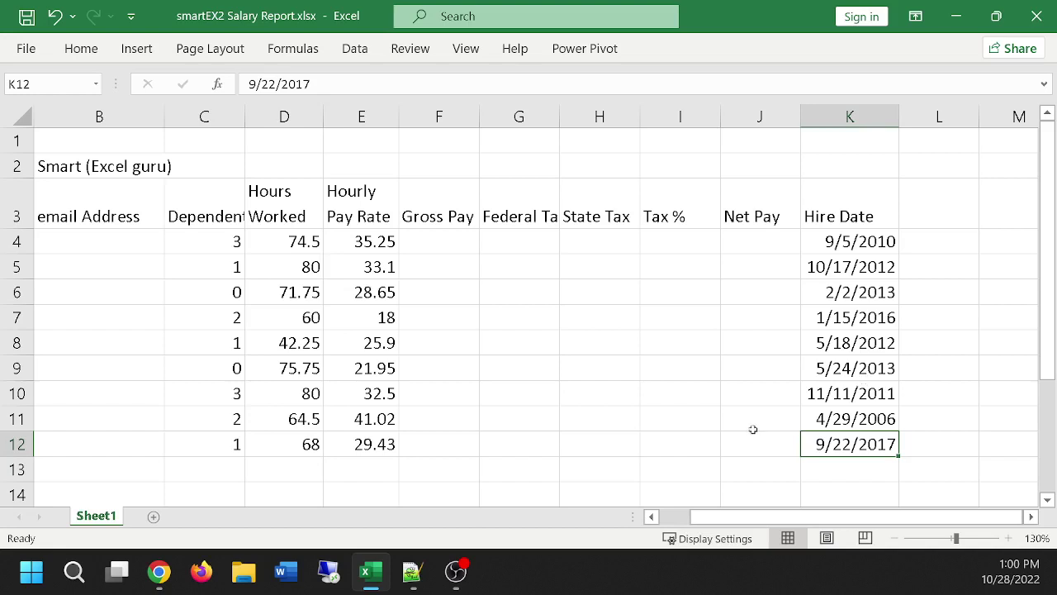
pyautogui.click(651, 516)
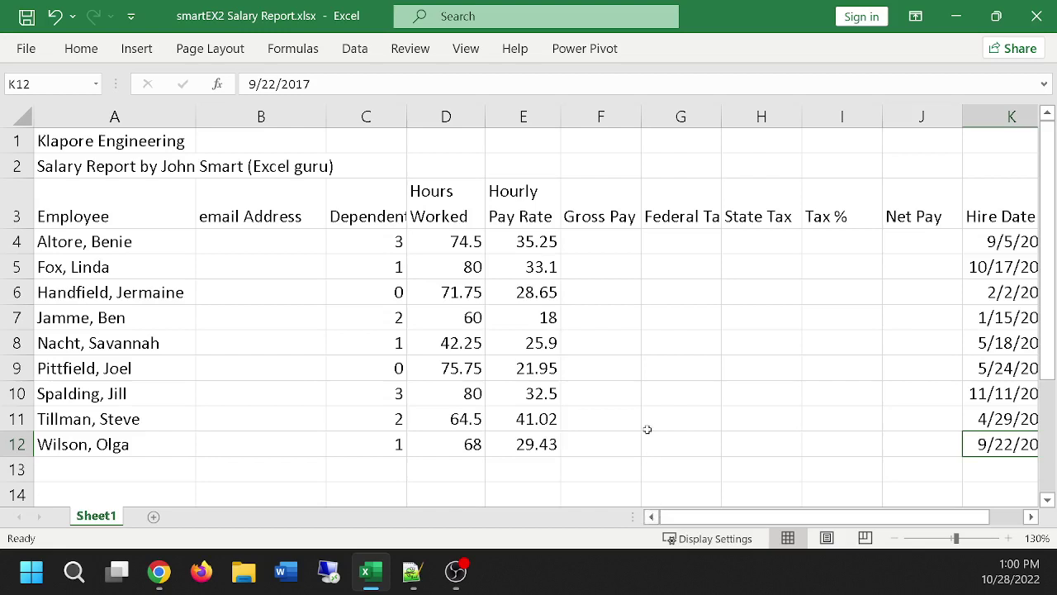
# - Restore the ribbon, select column K and review its current number format
pyautogui.keyDown('ctrl'); pyautogui.scroll(-1, 648, 429); pyautogui.keyUp('ctrl')
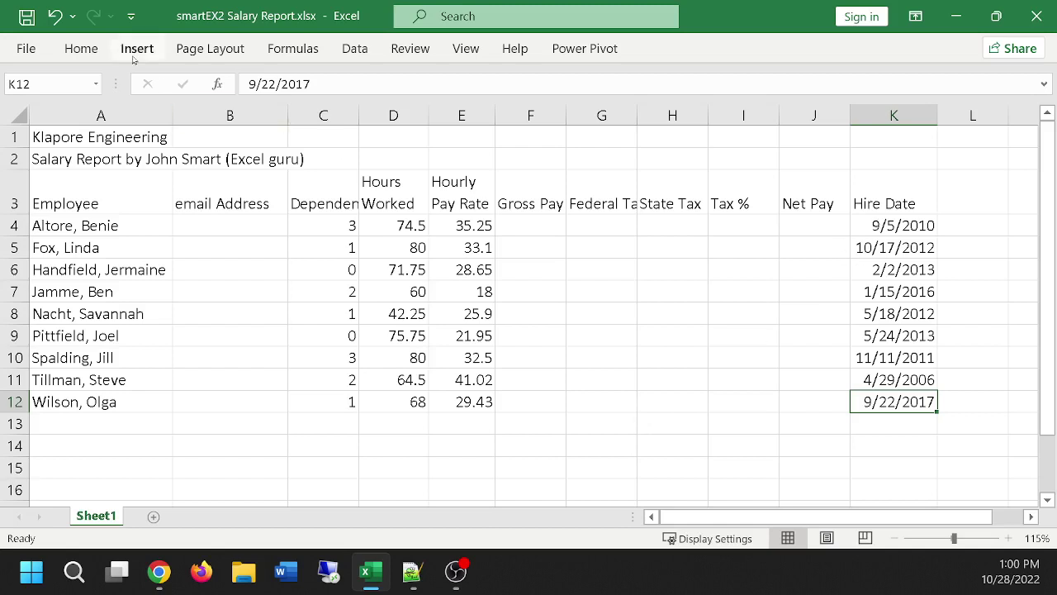
pyautogui.click(81, 49)
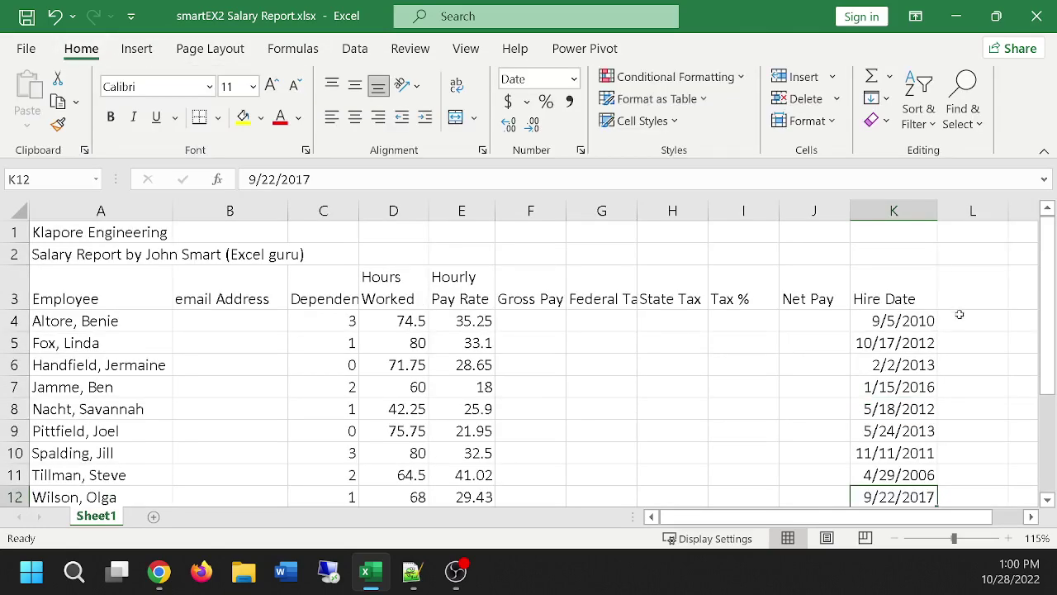
pyautogui.click(877, 211)
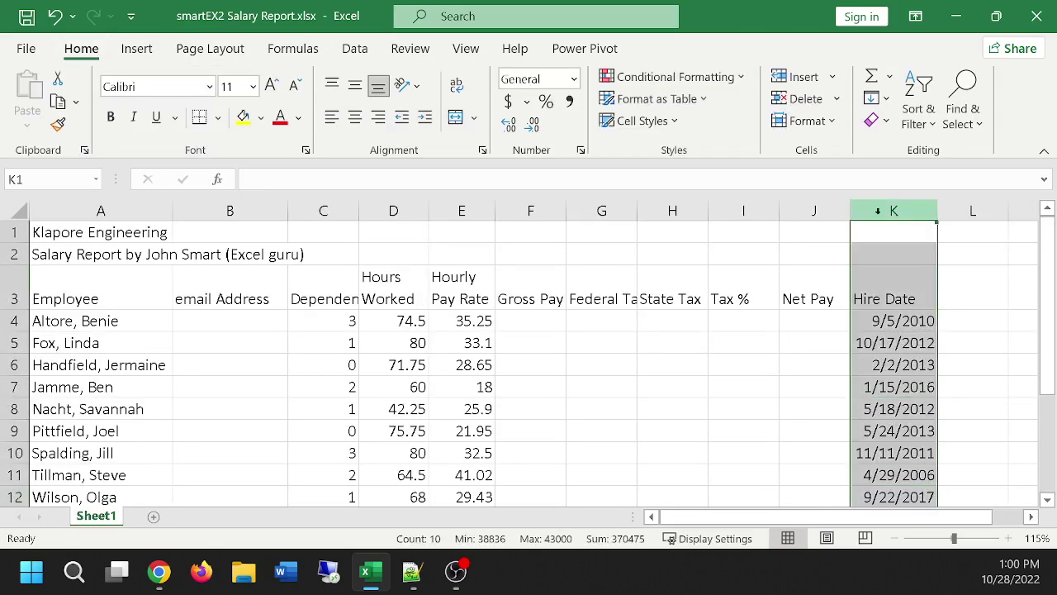
pyautogui.click(574, 79)
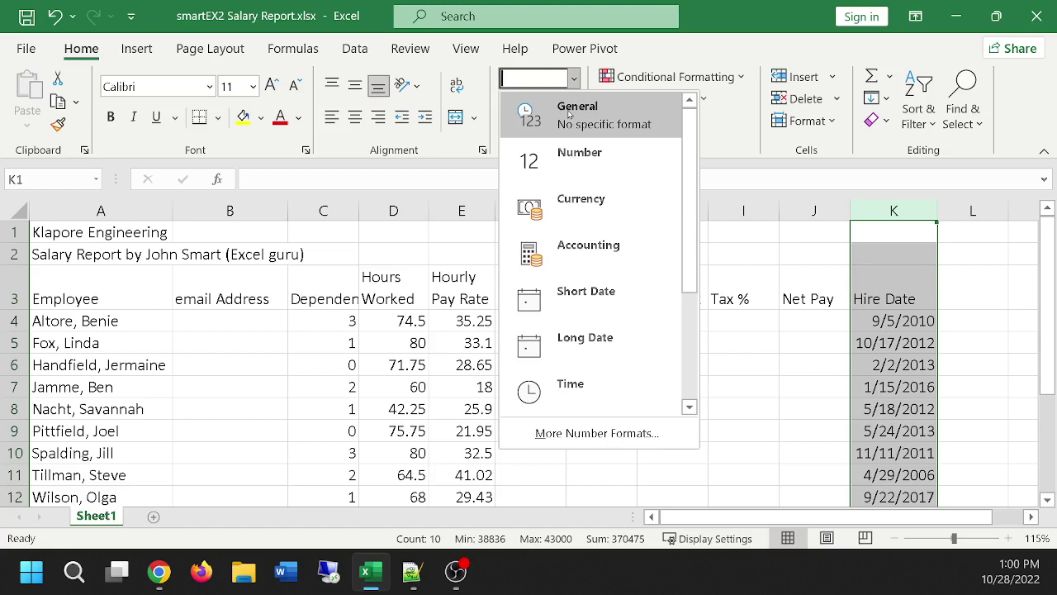
pyautogui.press('Escape')
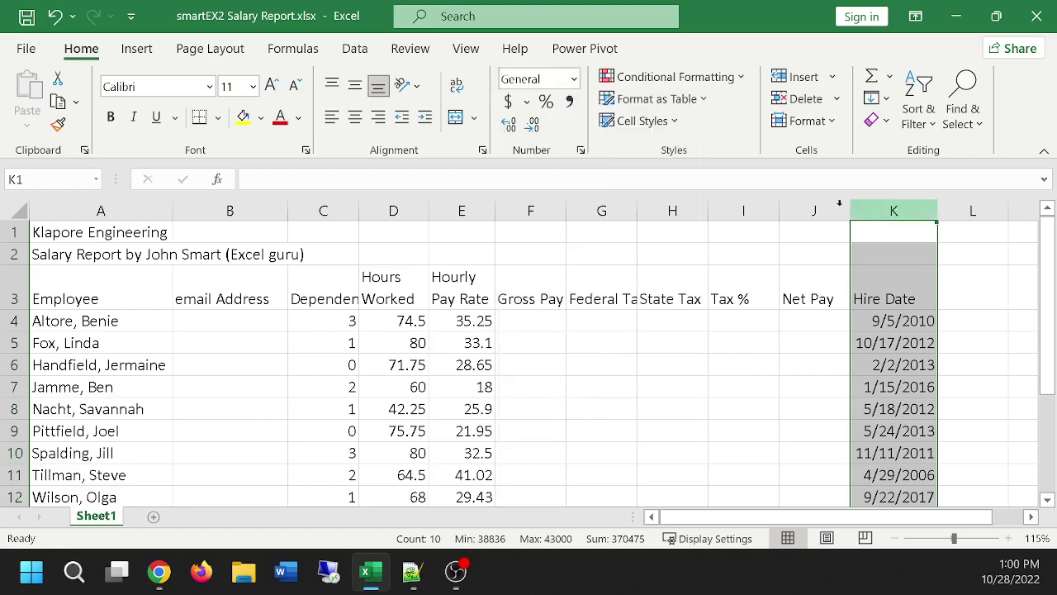
pyautogui.click(551, 76)
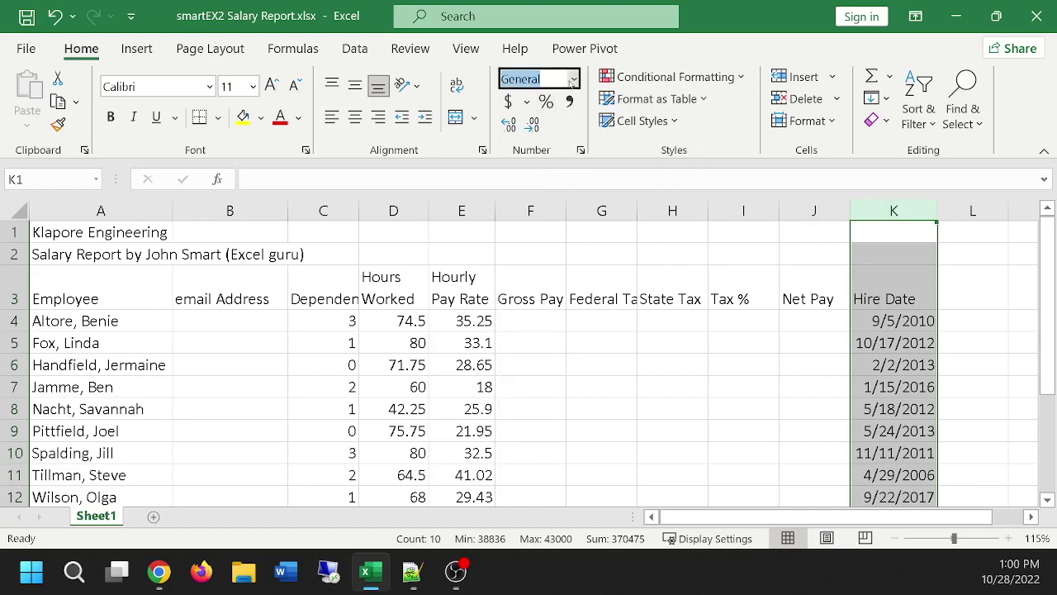
# - Apply General to column K, then switch the hire dates to Short Date
pyautogui.click(573, 80)
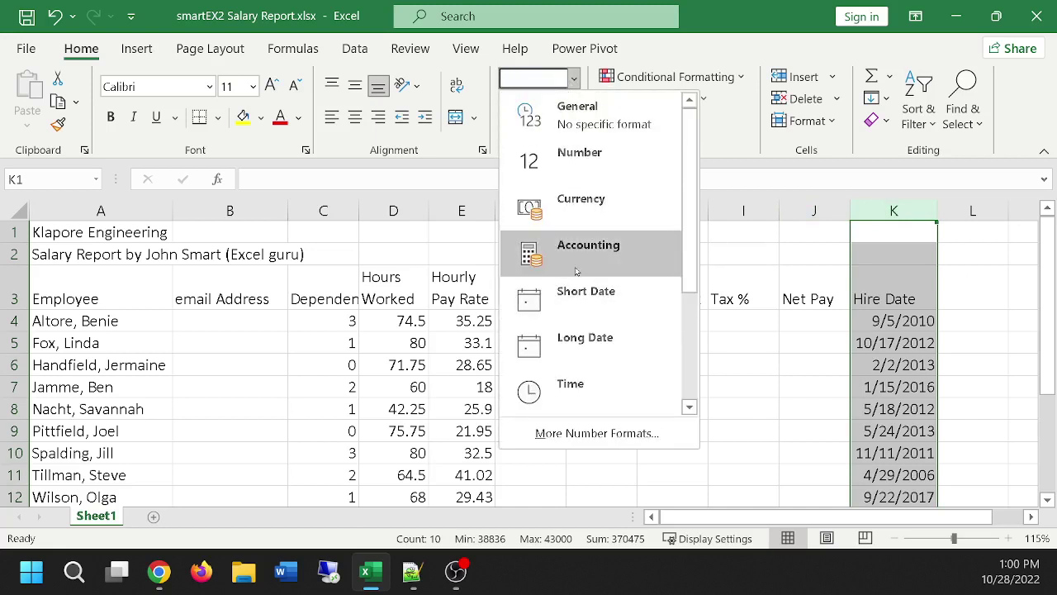
pyautogui.click(567, 105)
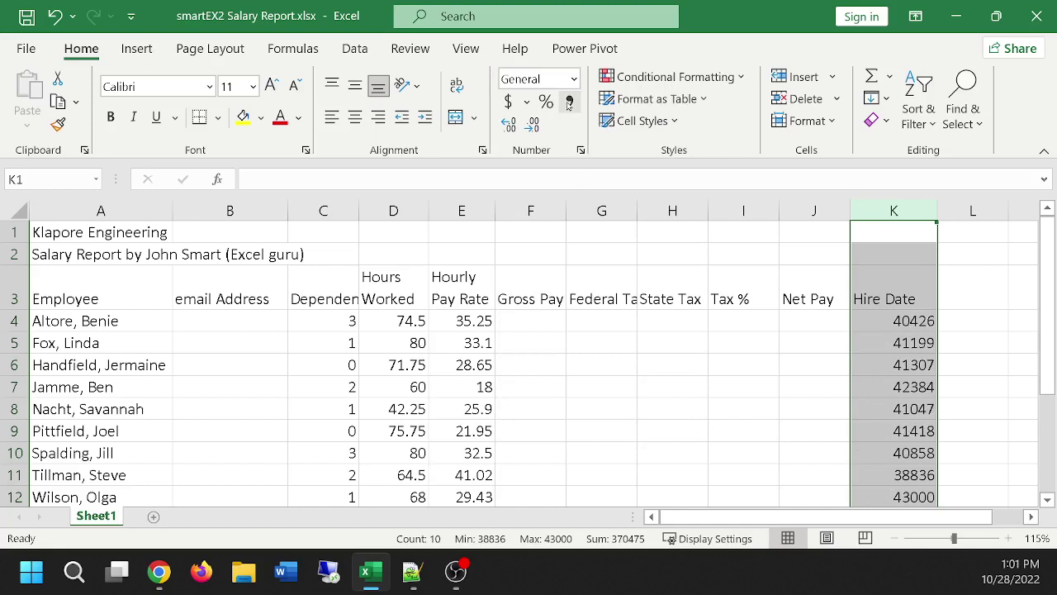
pyautogui.click(573, 79)
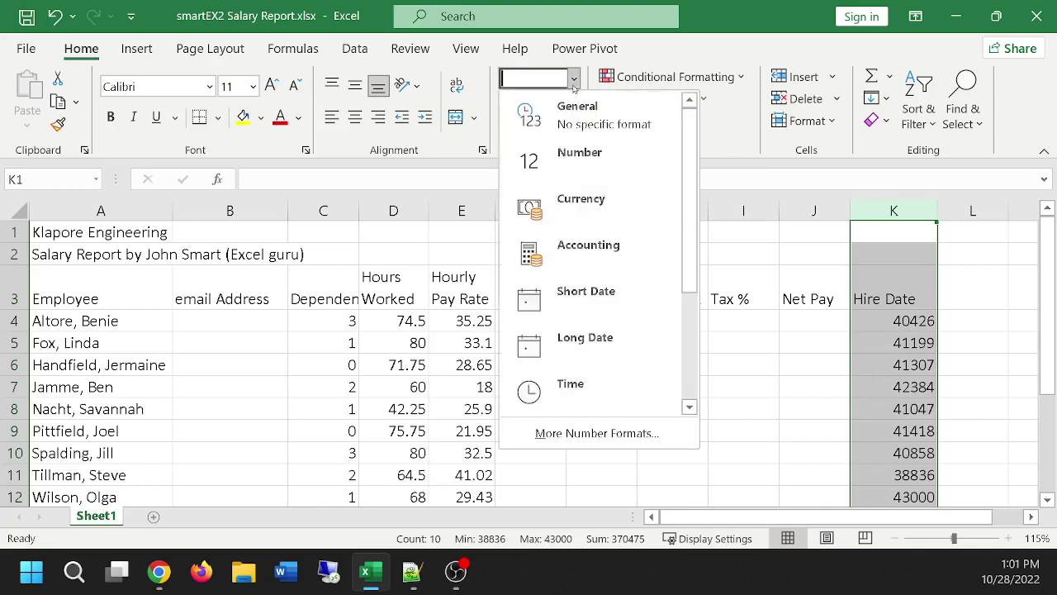
pyautogui.click(561, 293)
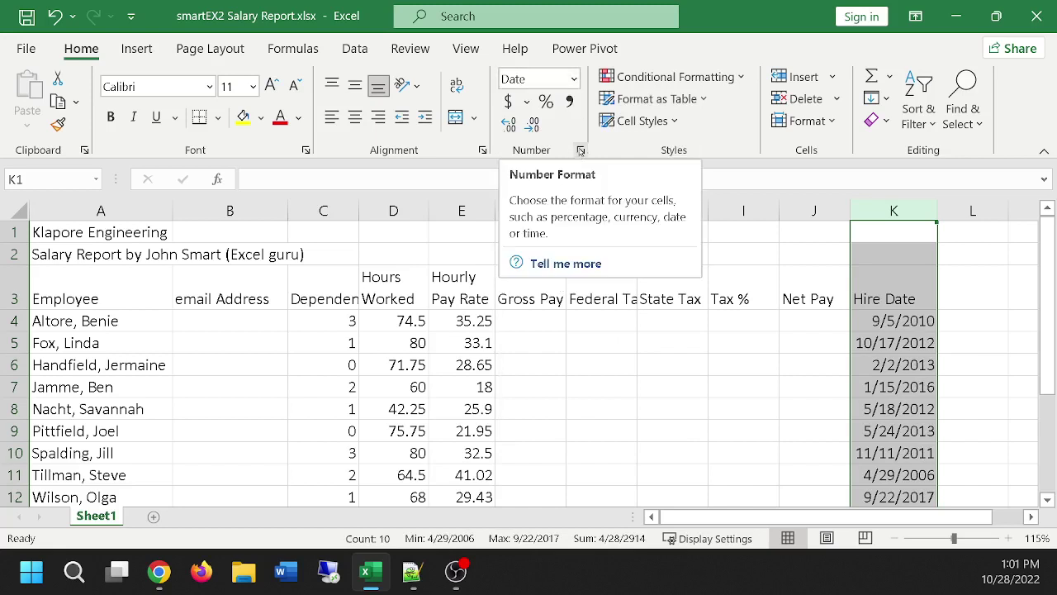
pyautogui.click(573, 80)
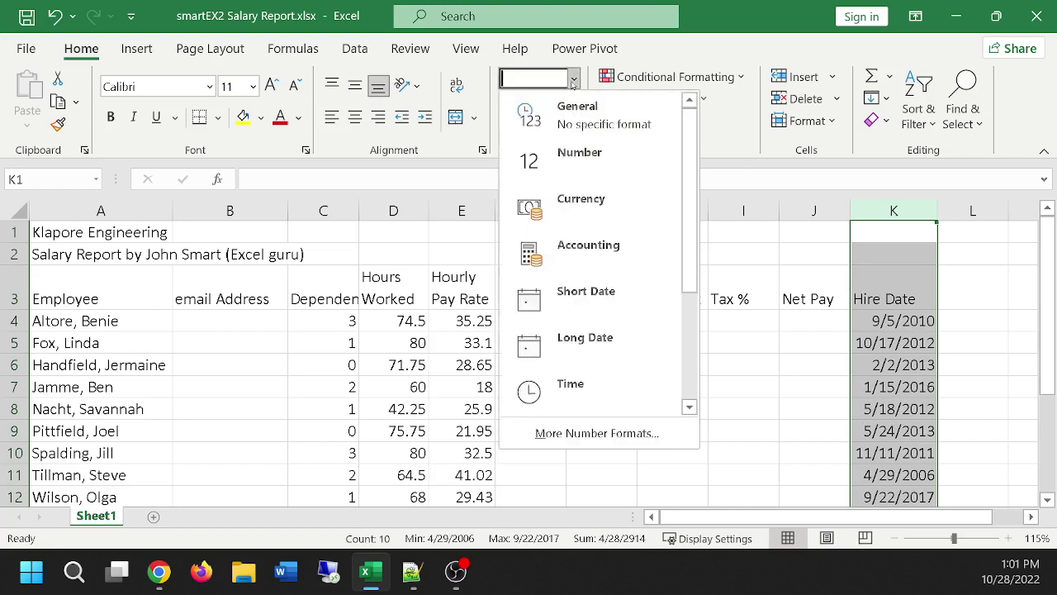
pyautogui.click(573, 80)
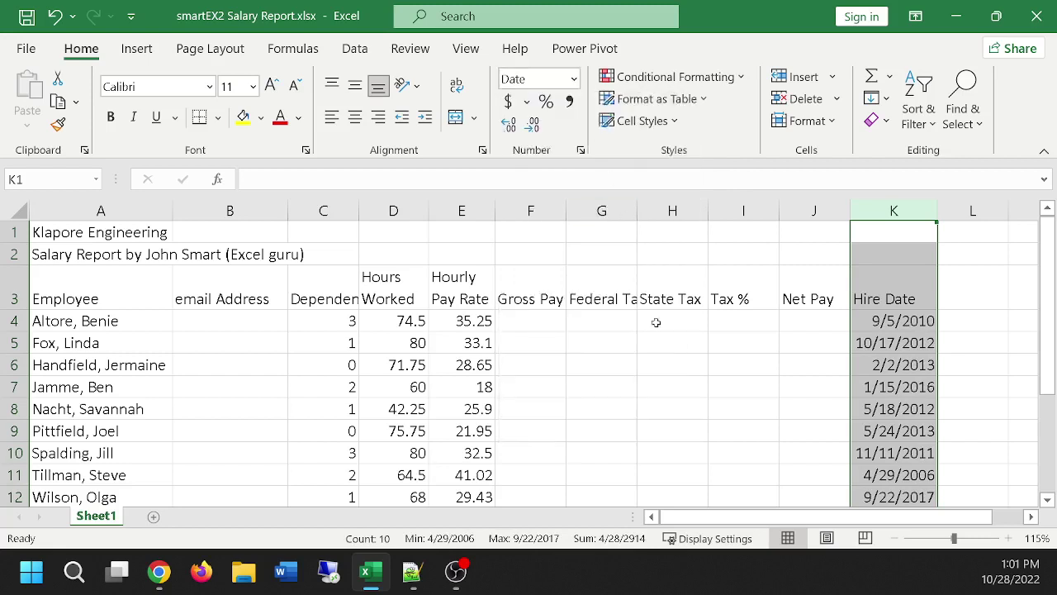
pyautogui.click(673, 344)
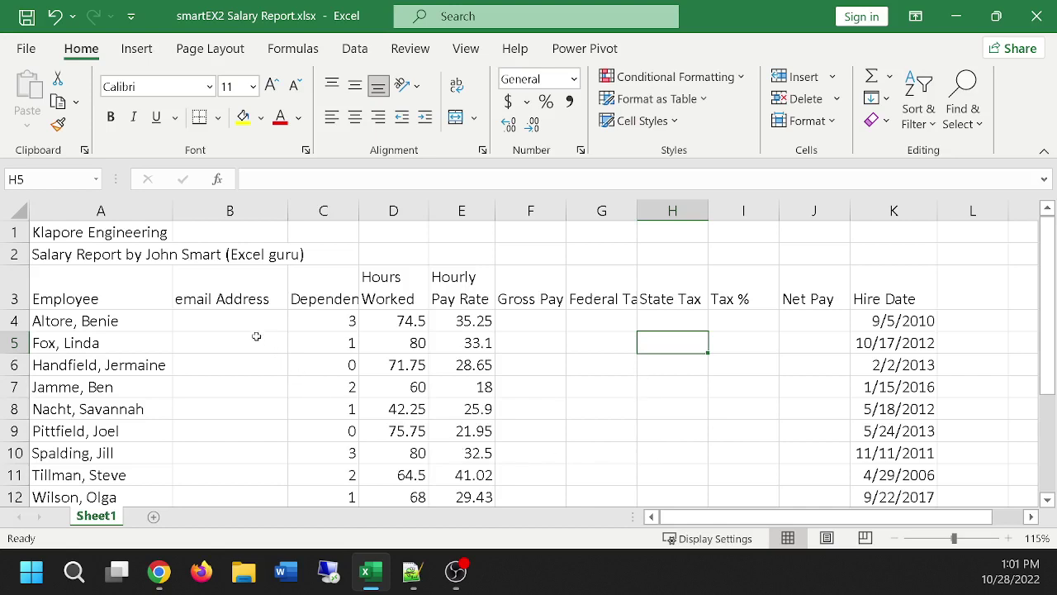
pyautogui.moveTo(541, 323)
pyautogui.mouseDown()
pyautogui.moveTo(633, 407)
pyautogui.moveTo(821, 496)
pyautogui.mouseUp()
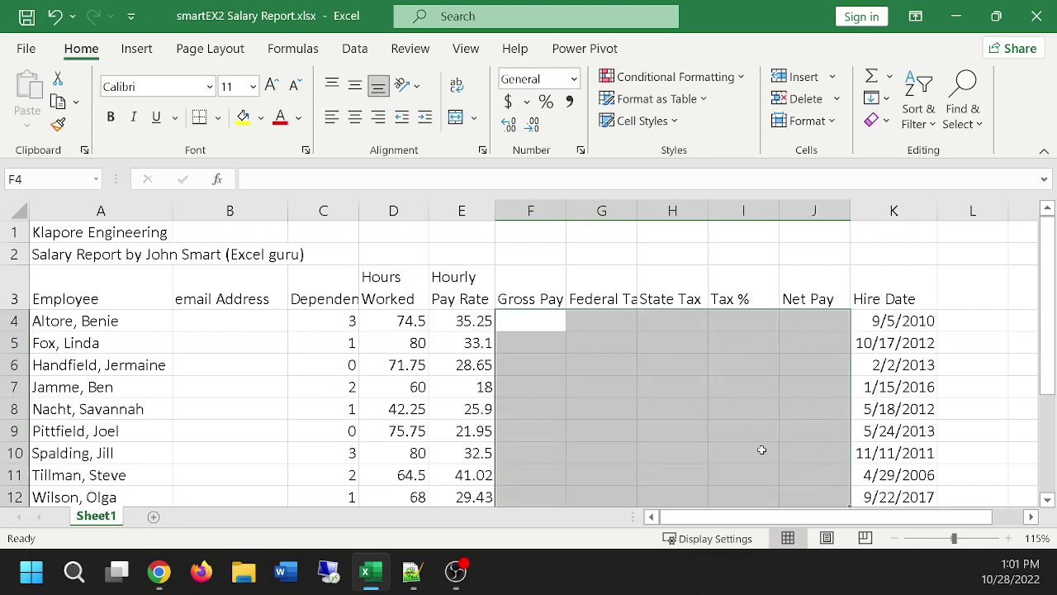
pyautogui.moveTo(539, 322); pyautogui.dragTo(800, 312)
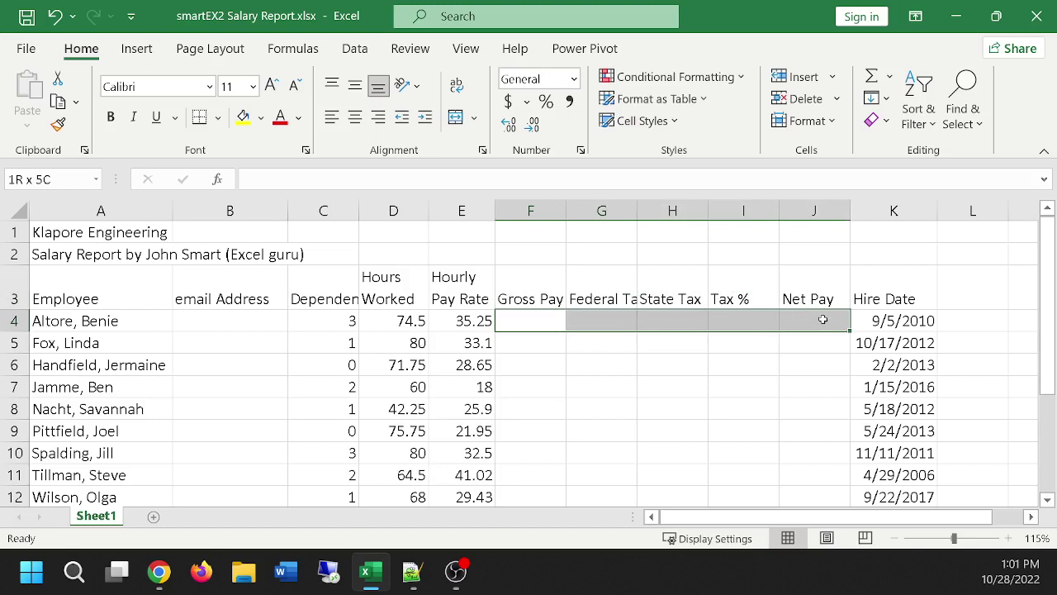
pyautogui.moveTo(800, 311); pyautogui.dragTo(826, 317)
pyautogui.click(237, 322)
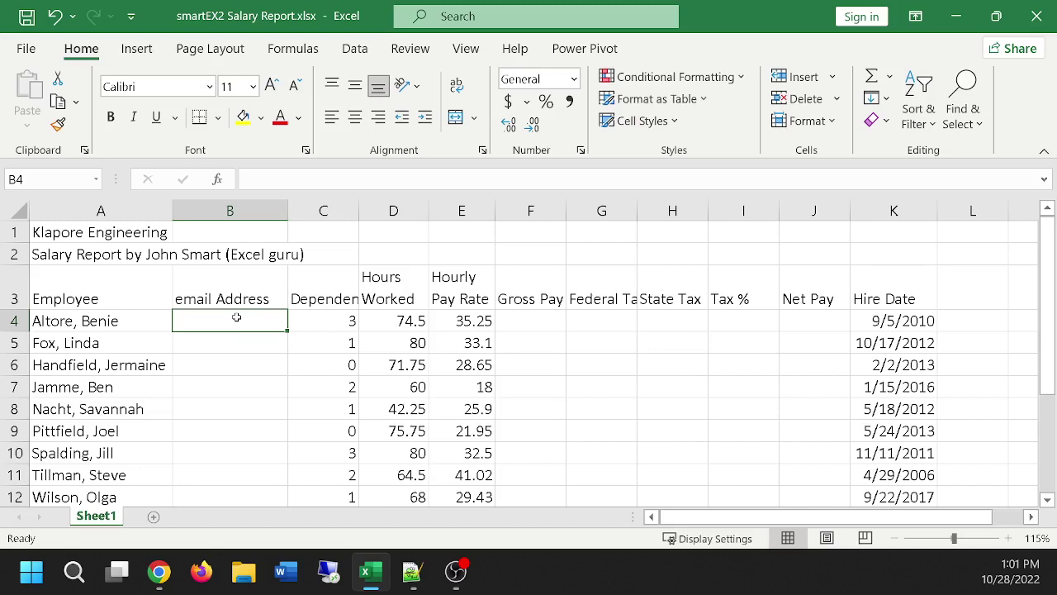
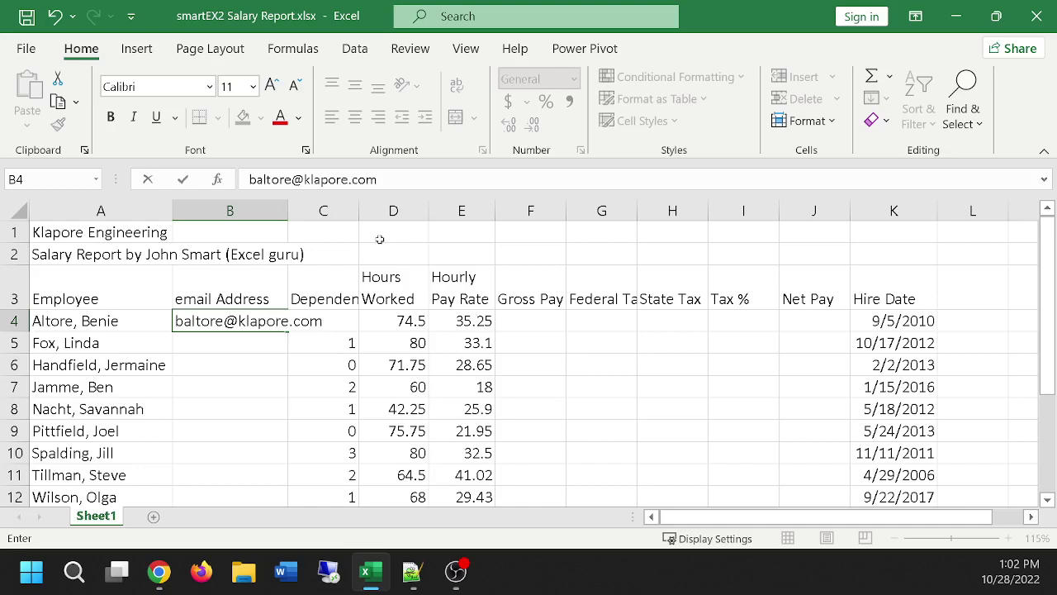
# - Enter the first employee's company email address in B4 and widen column B to fit it
pyautogui.press('Return')
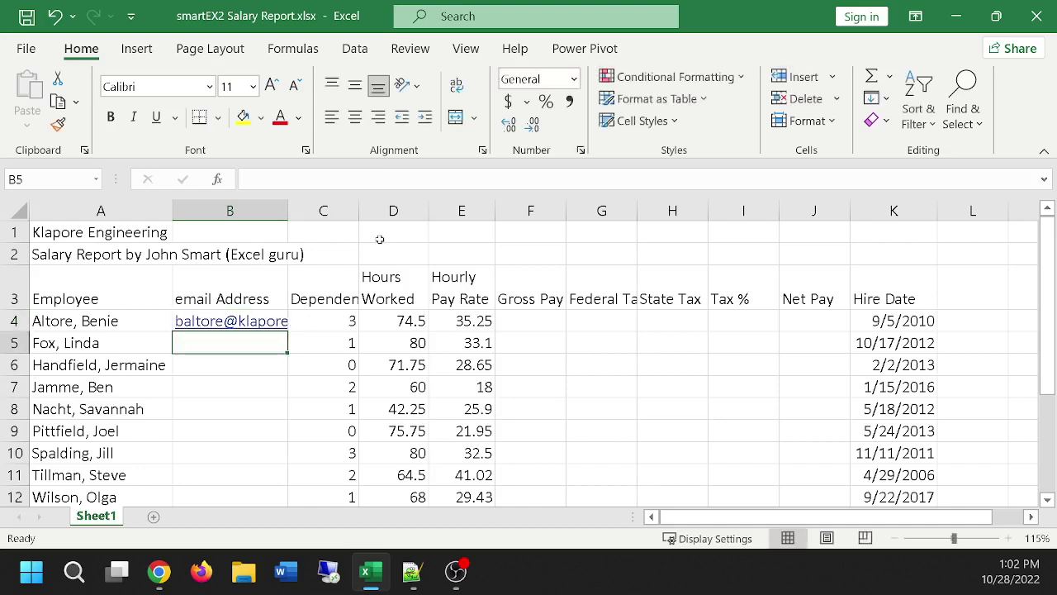
pyautogui.moveTo(286, 211); pyautogui.dragTo(332, 211)
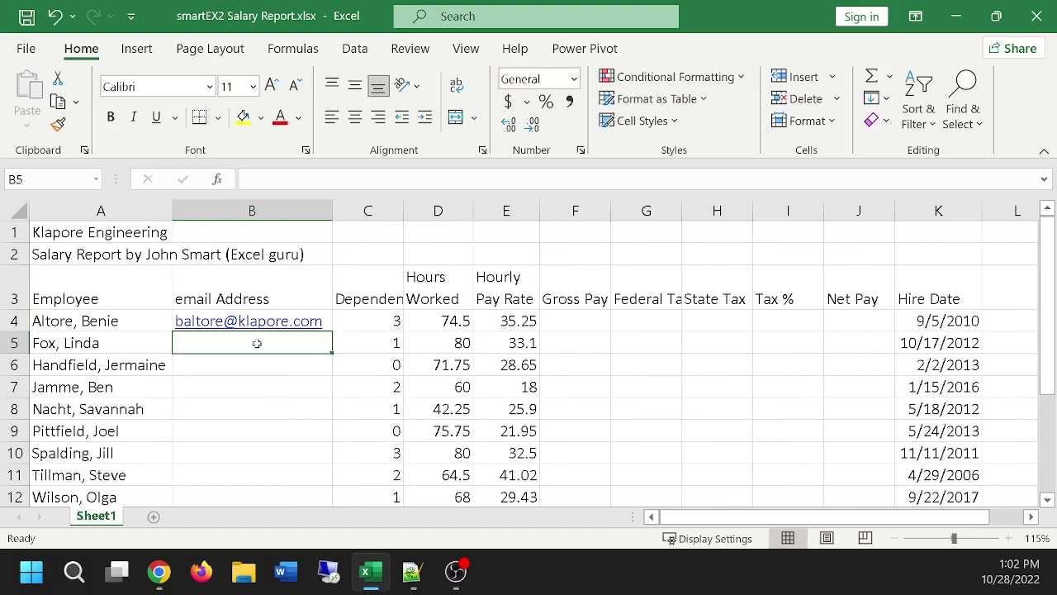
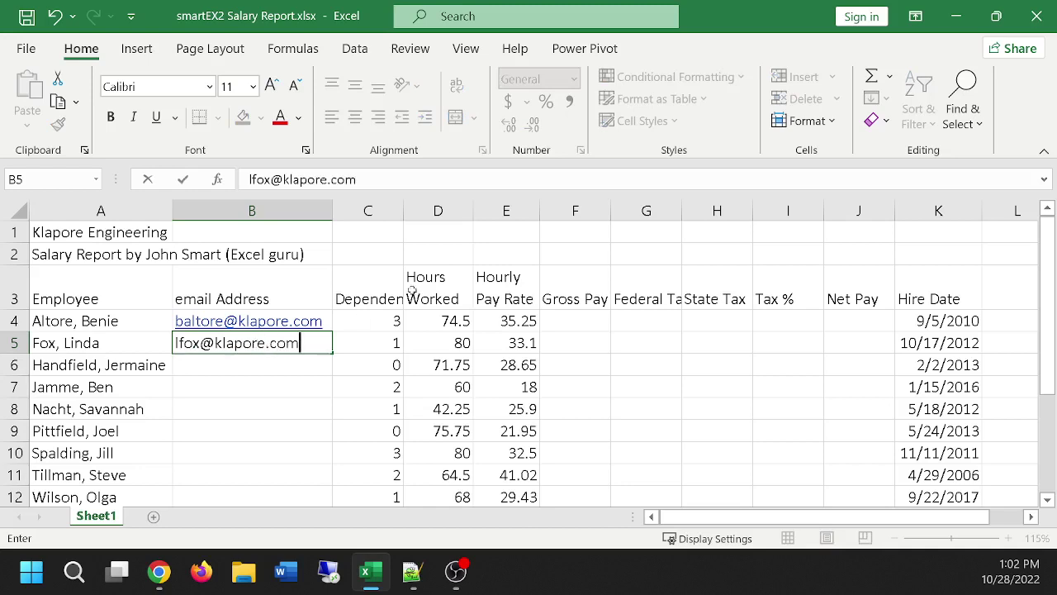
# - Enter the second employee's company email address in B5, fixing typos along the way
pyautogui.press('Return')
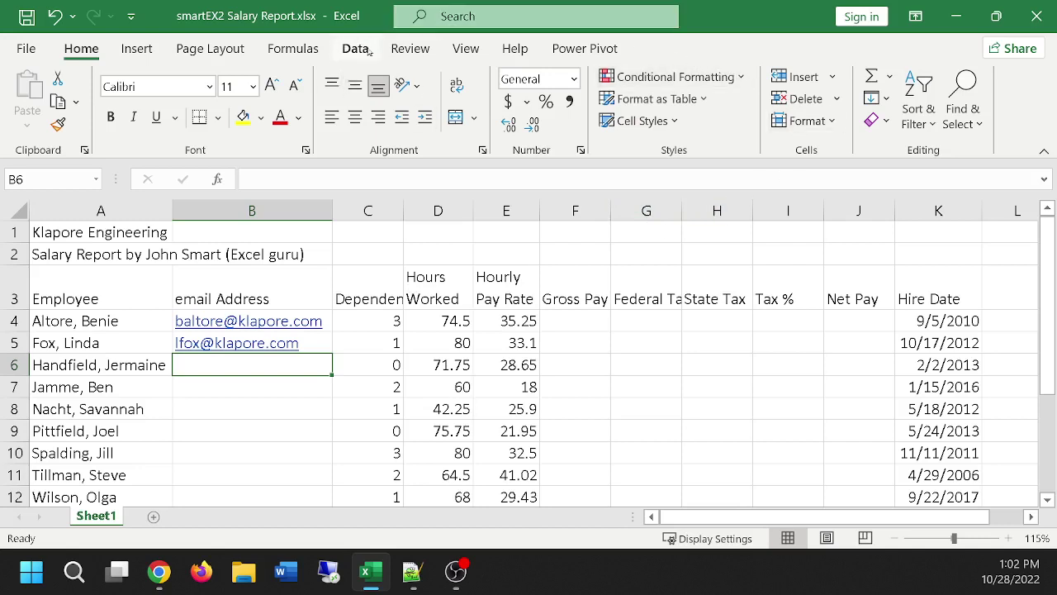
# - Use Flash Fill to generate email addresses for the remaining employees in B6:B12
pyautogui.click(354, 50)
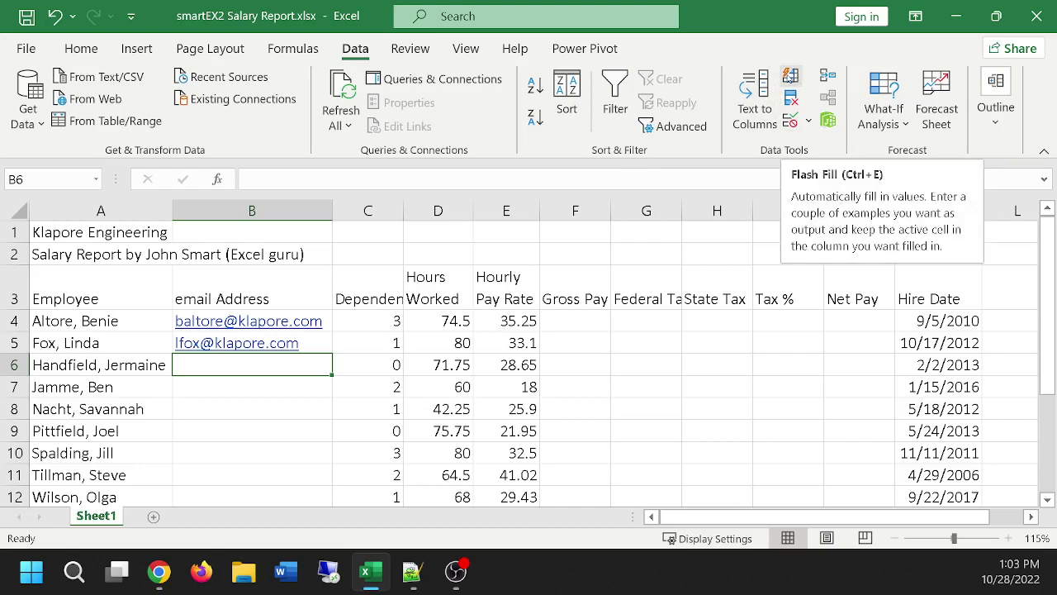
pyautogui.click(790, 77)
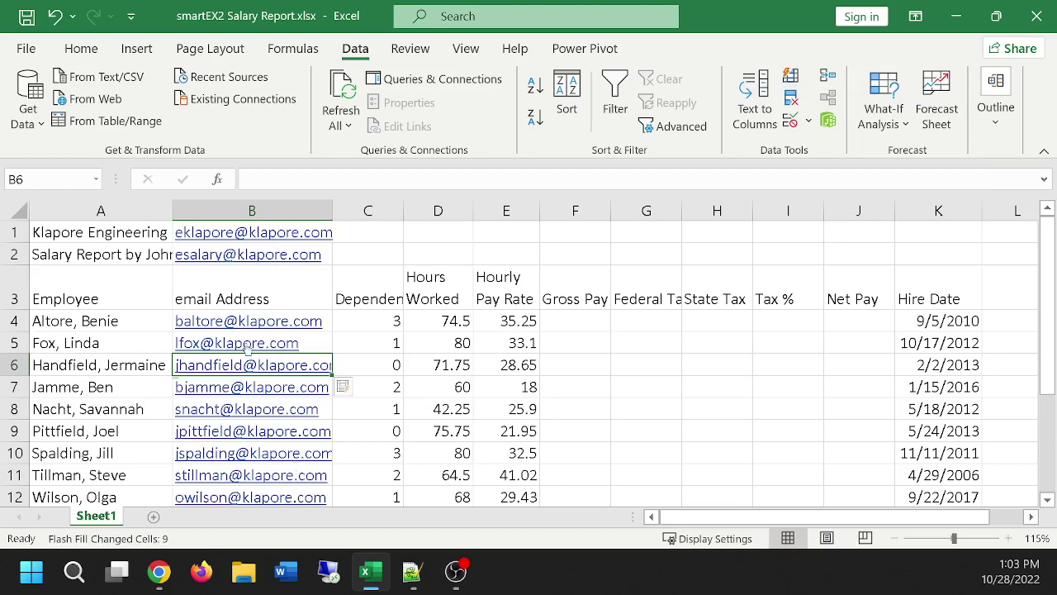
pyautogui.scroll(-1, 204, 378)
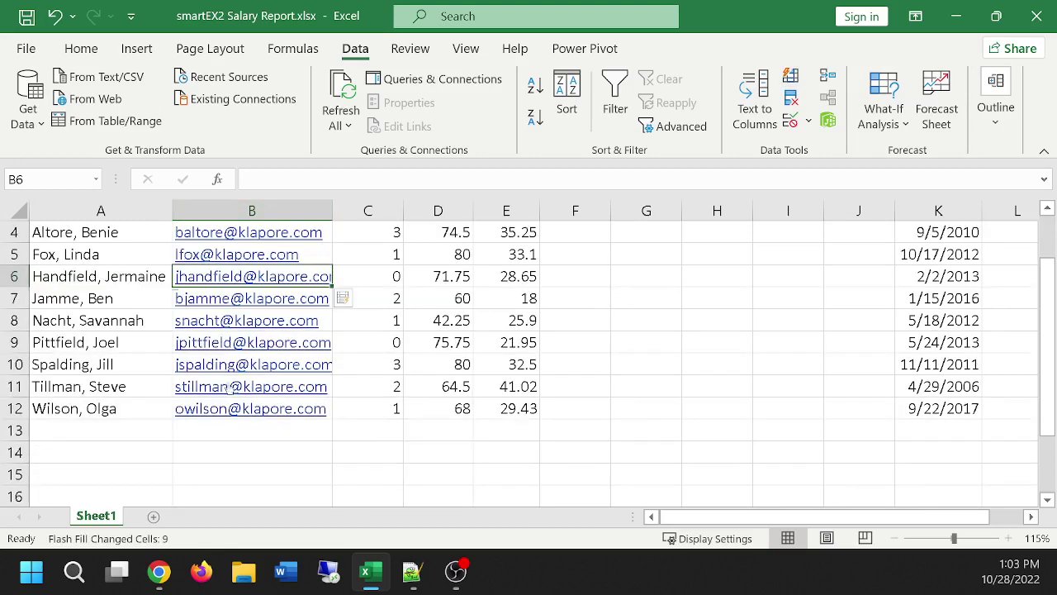
pyautogui.scroll(1, 260, 421)
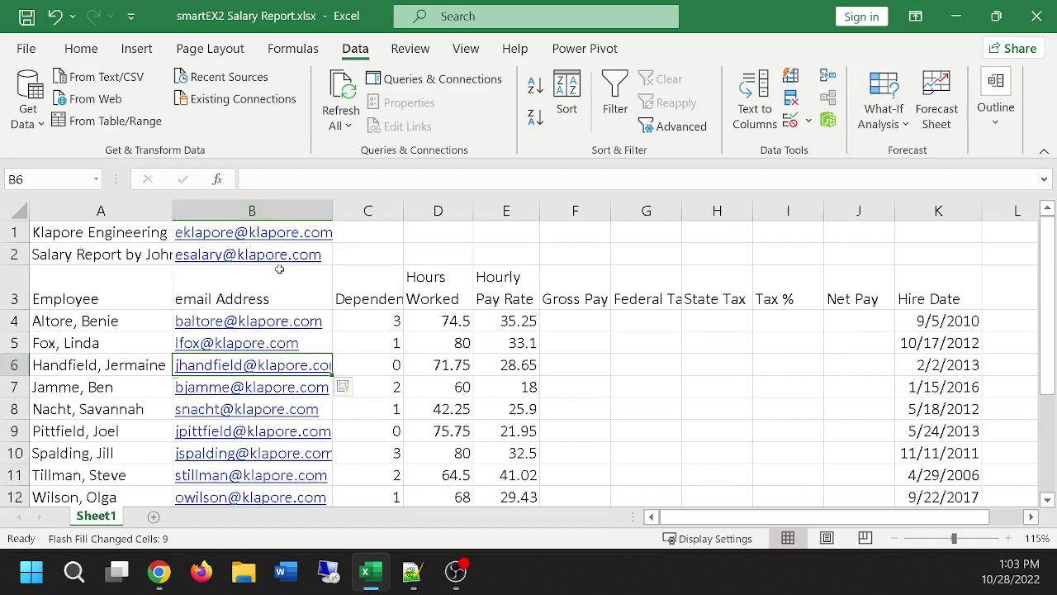
# - Widen column B further and delete the stray Flash Fill addresses from B1 and B2
pyautogui.moveTo(294, 277); pyautogui.dragTo(290, 252)
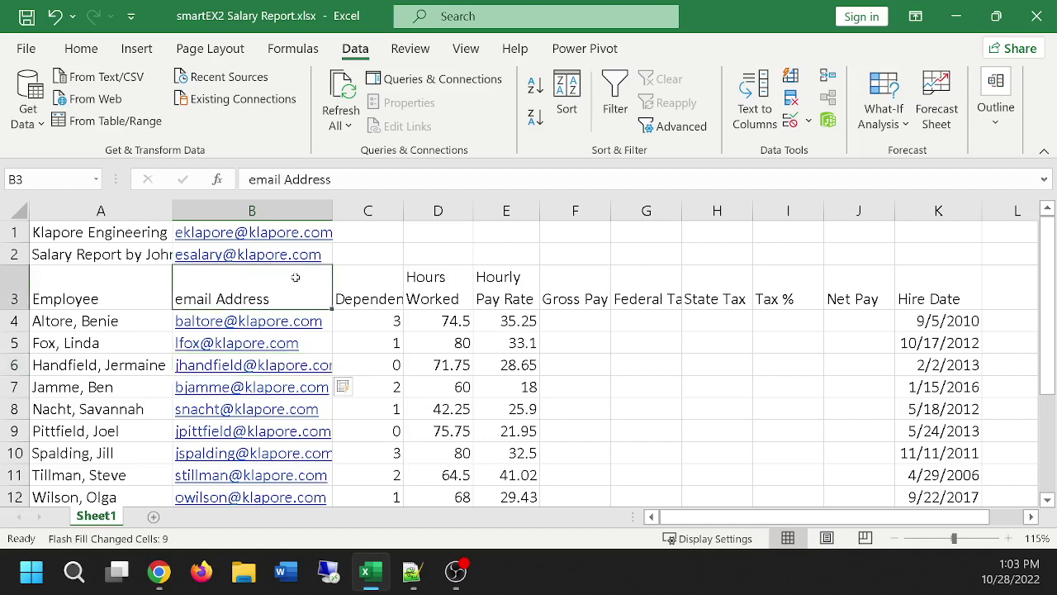
pyautogui.click(366, 252)
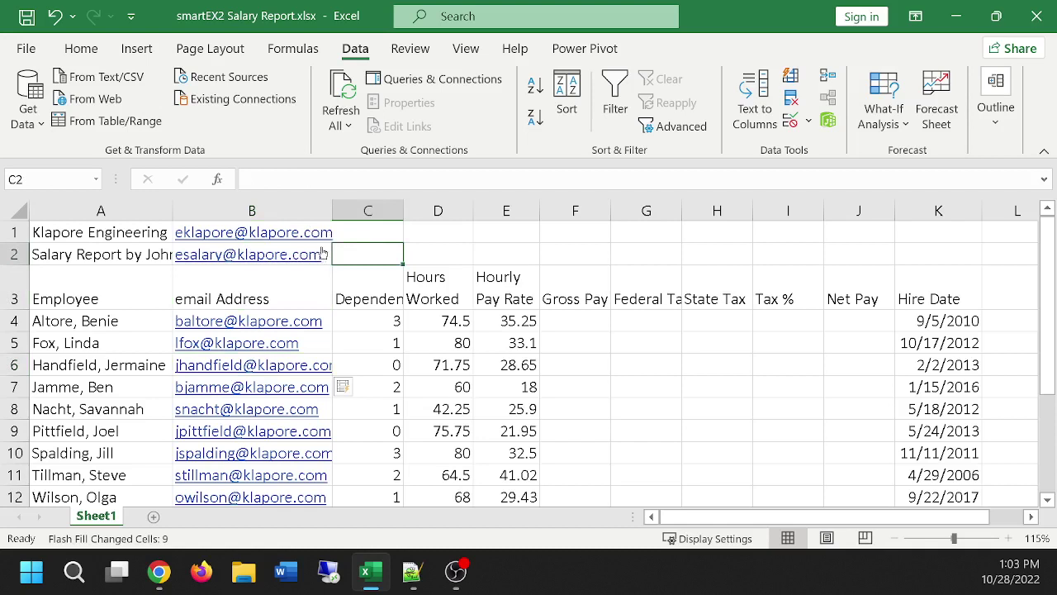
pyautogui.moveTo(332, 208); pyautogui.dragTo(371, 205)
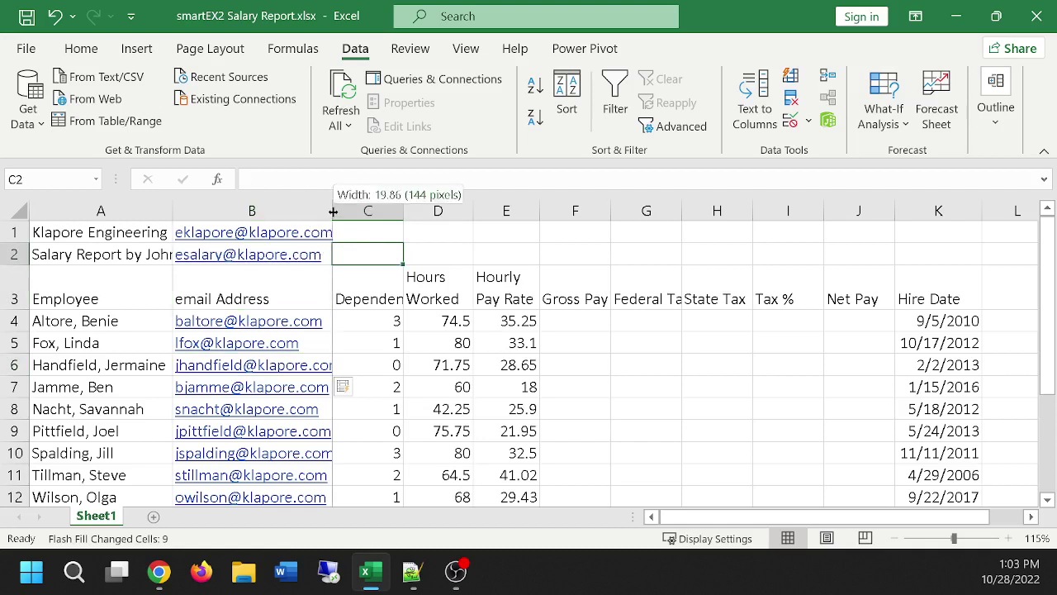
pyautogui.moveTo(349, 253); pyautogui.dragTo(338, 230)
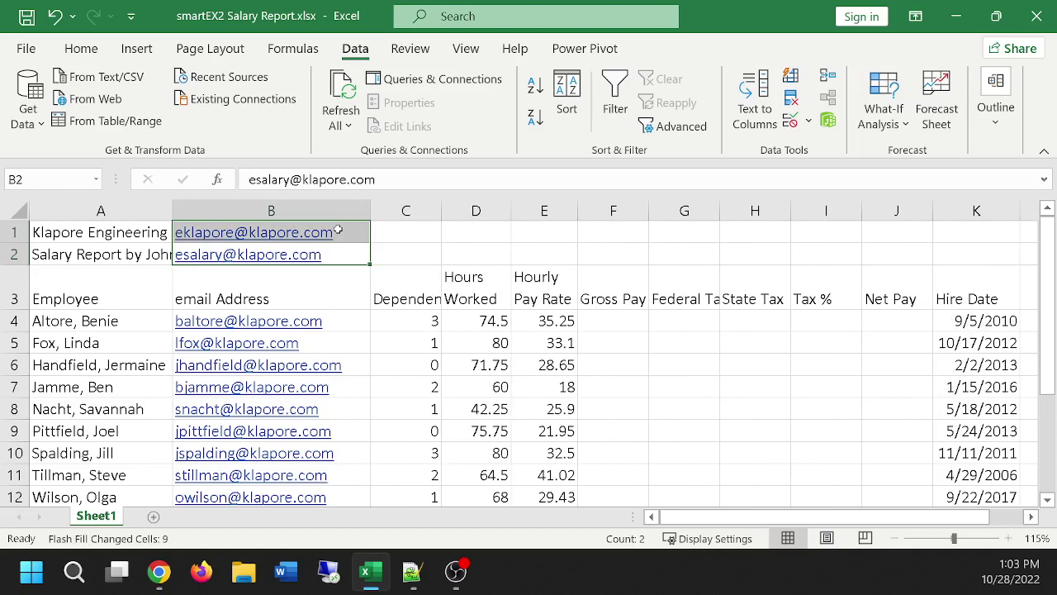
pyautogui.press('Delete')
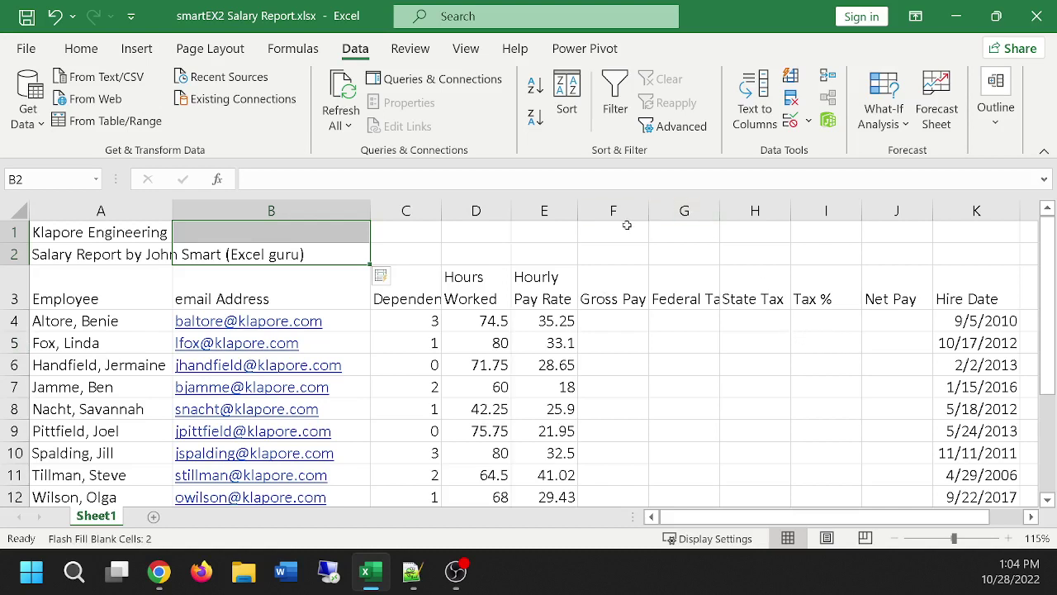
# - Start the Gross Pay formula in F4 as =D4*E4
pyautogui.click(616, 317)
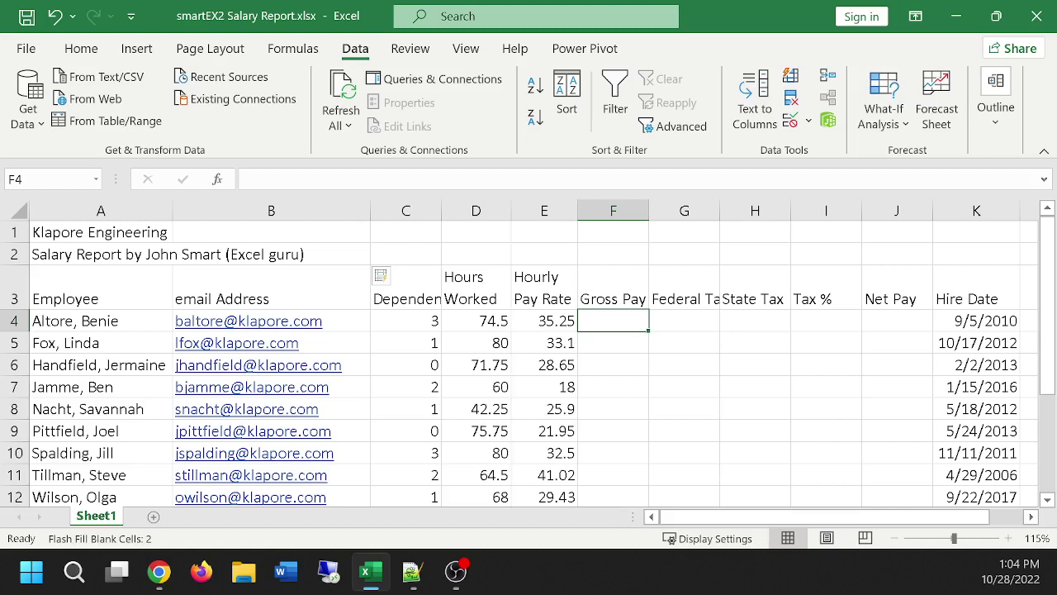
pyautogui.click(159, 572)
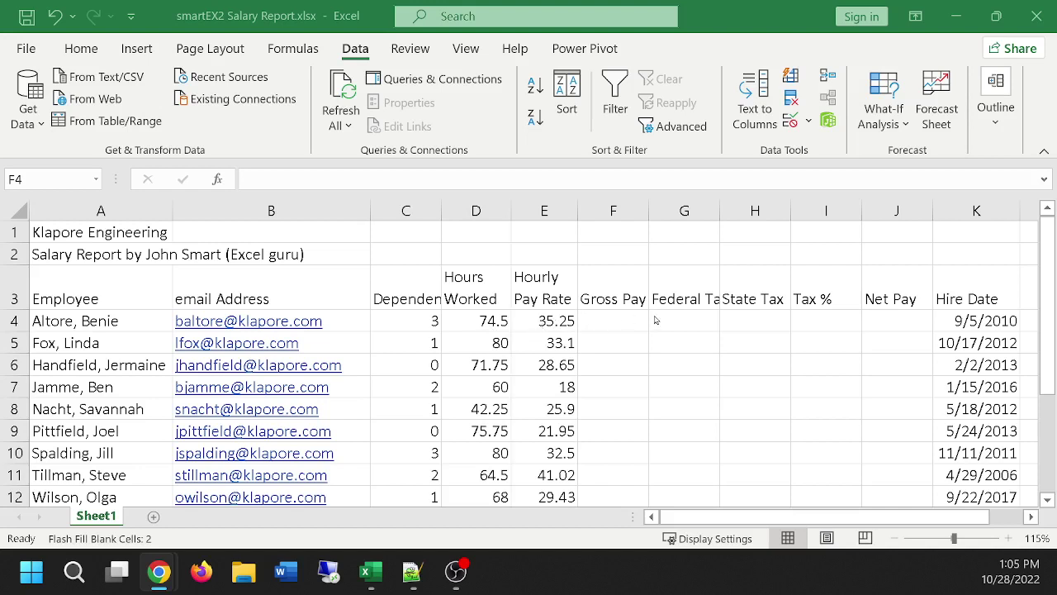
pyautogui.click(608, 313)
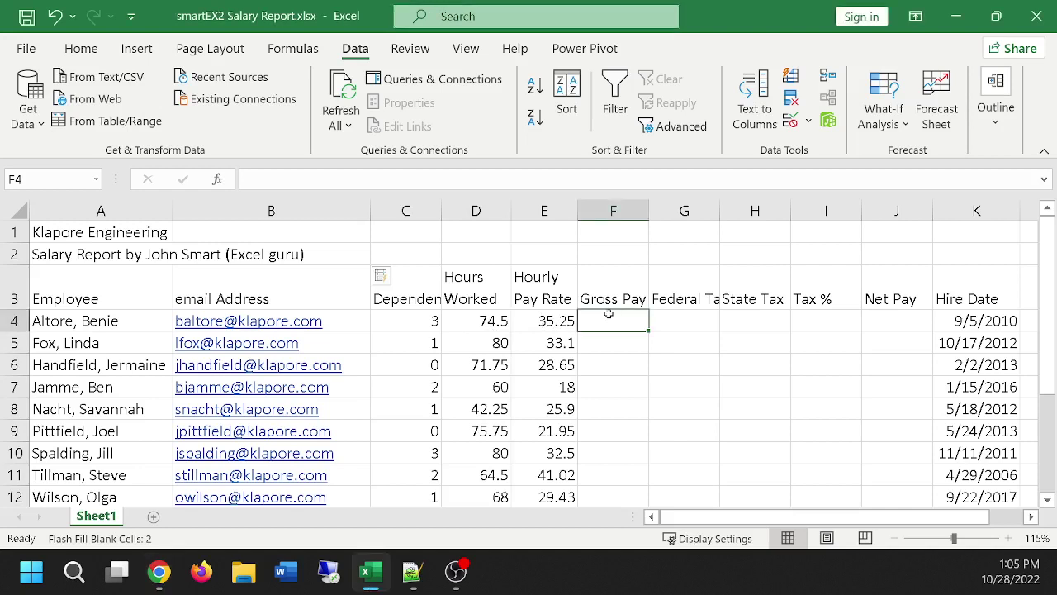
pyautogui.write('=')
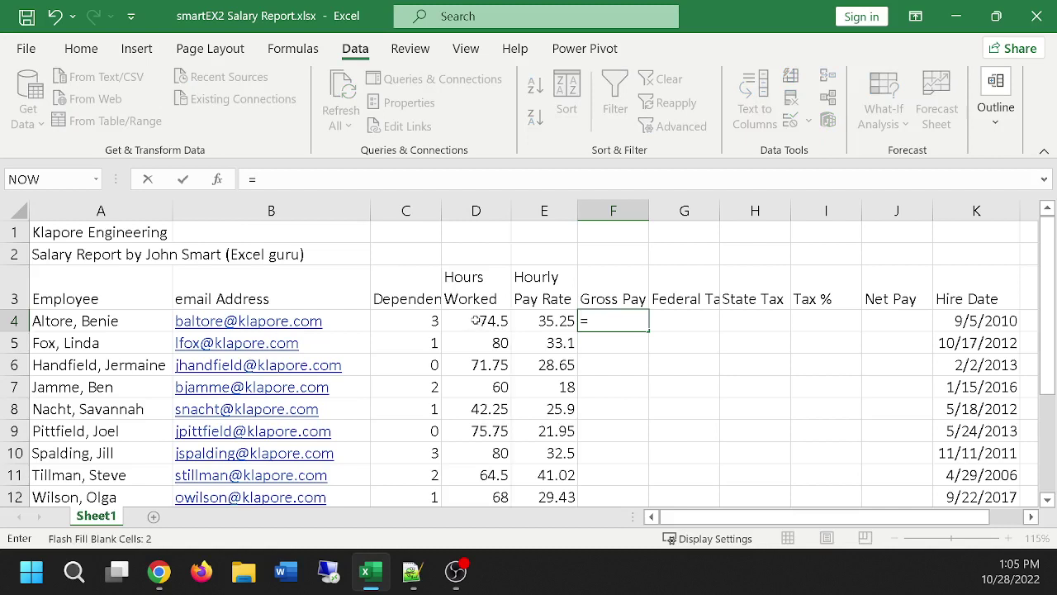
pyautogui.click(476, 321)
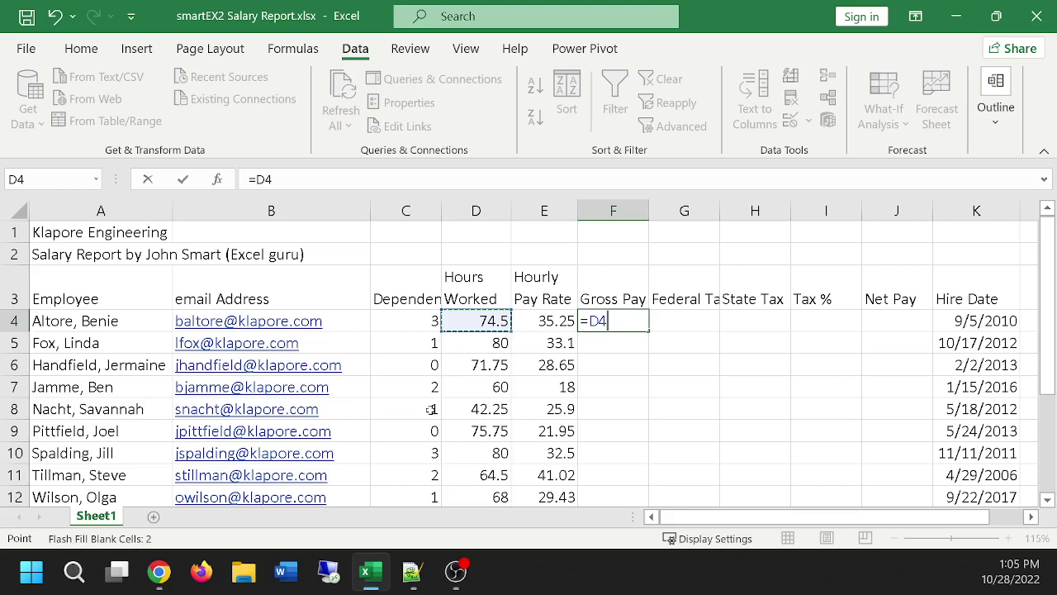
pyautogui.write('*')
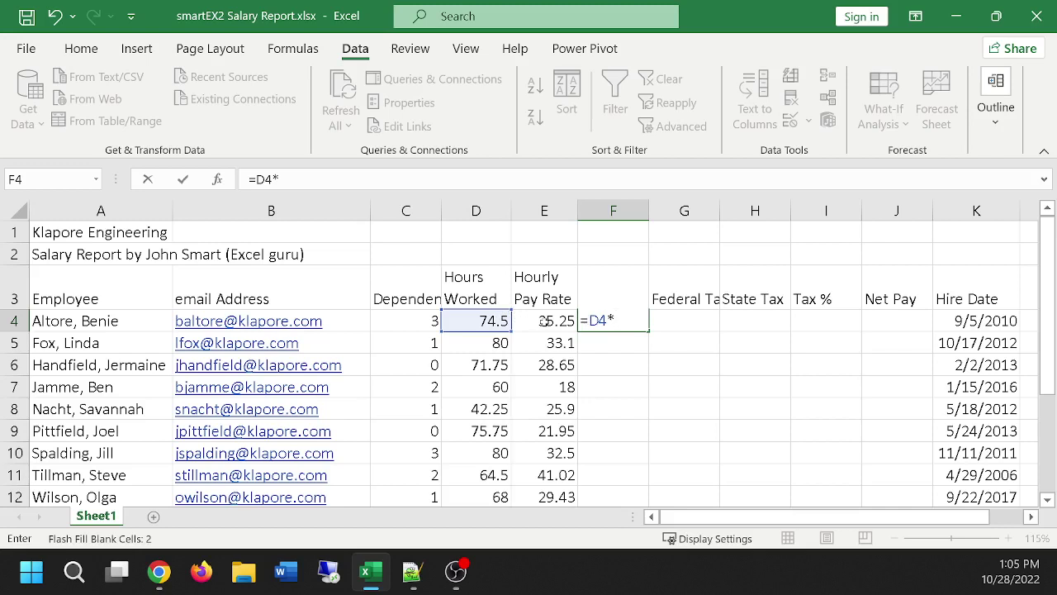
pyautogui.click(544, 321)
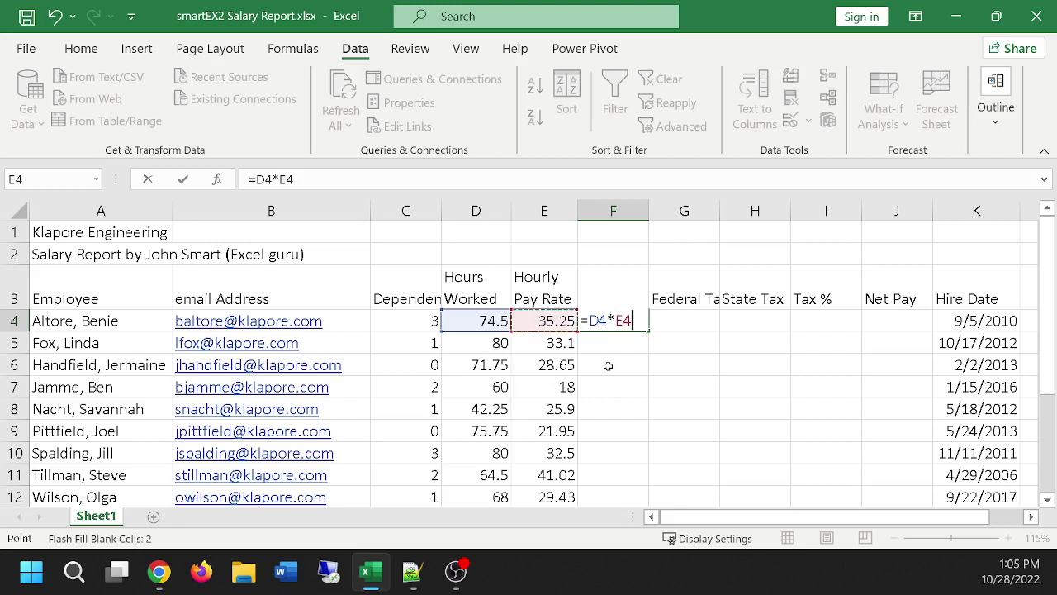
# - Point the second reference back to E4 and commit =D4*E4, showing 2626.125
pyautogui.click(727, 380)
pyautogui.click(678, 436)
pyautogui.click(797, 431)
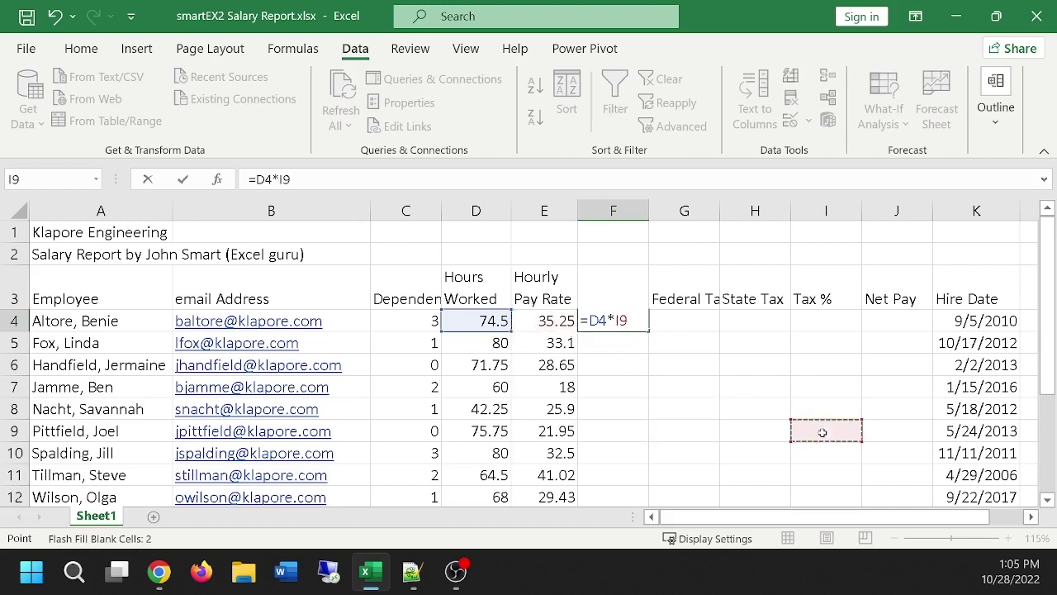
pyautogui.click(847, 278)
pyautogui.click(705, 248)
pyautogui.click(713, 360)
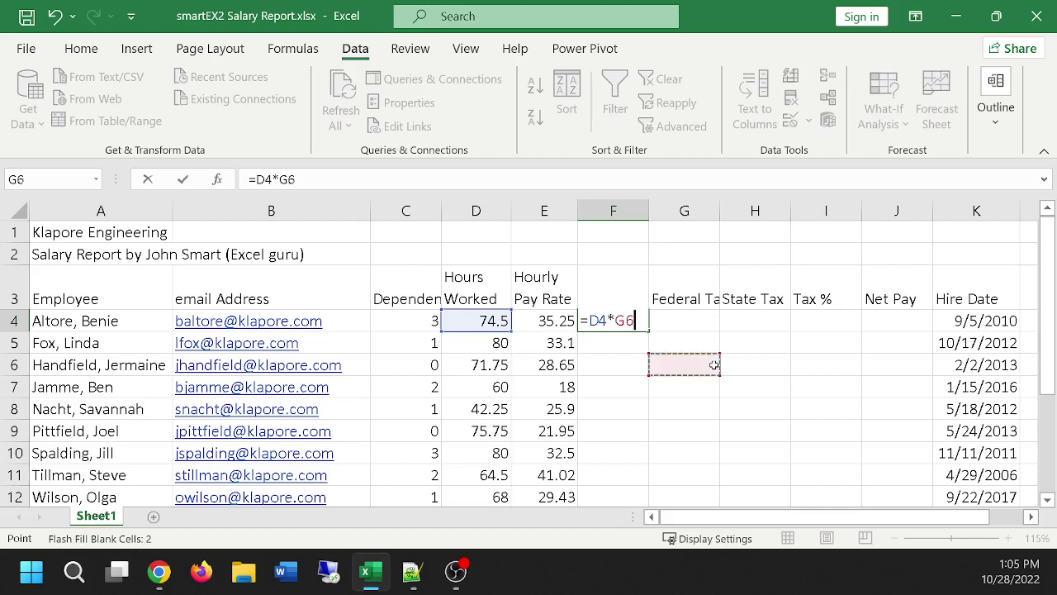
pyautogui.click(650, 454)
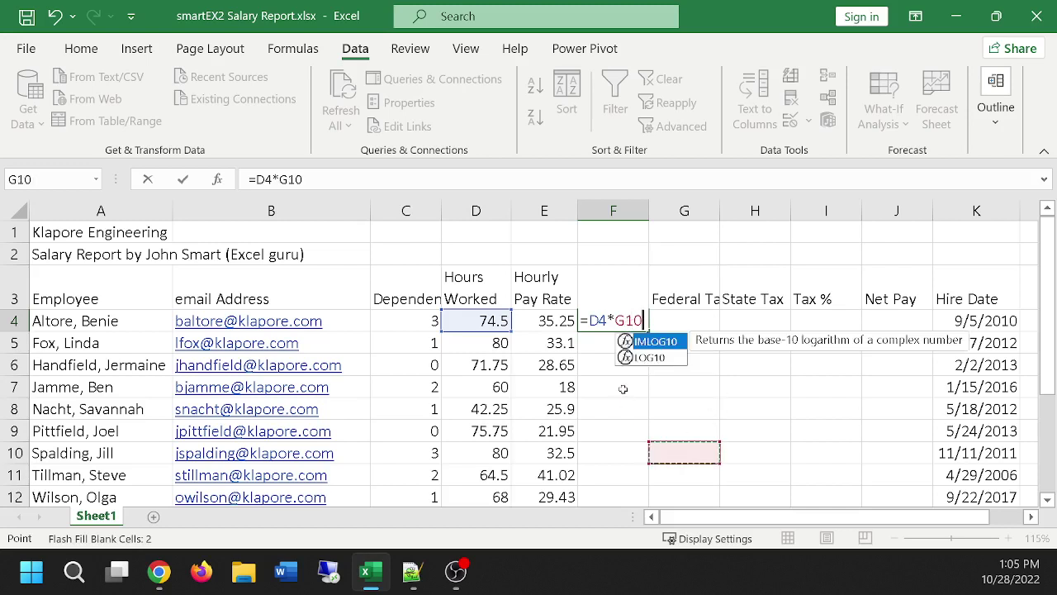
pyautogui.click(818, 409)
pyautogui.click(556, 320)
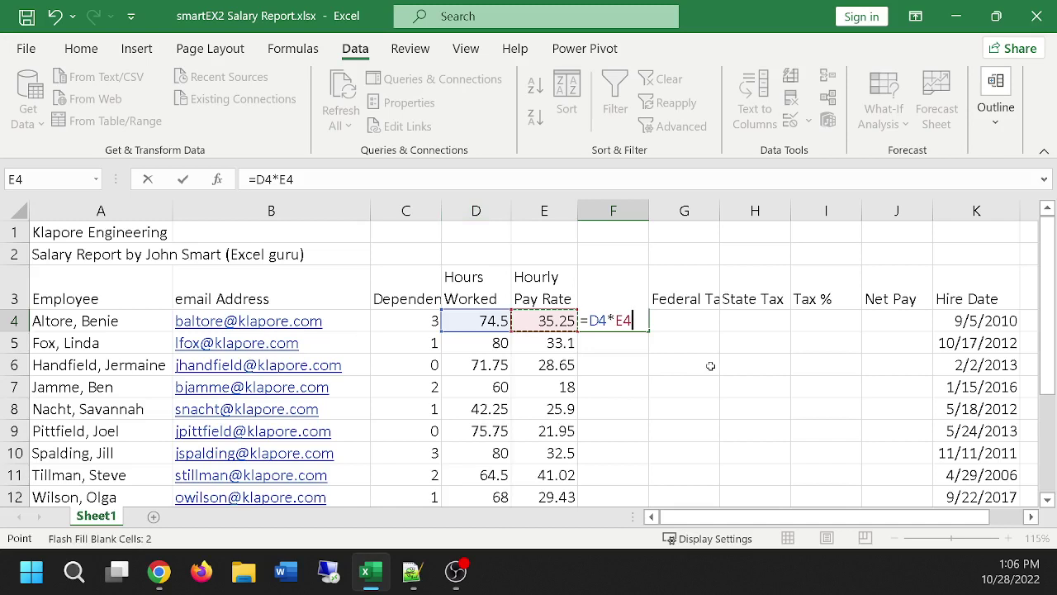
pyautogui.press('Return')
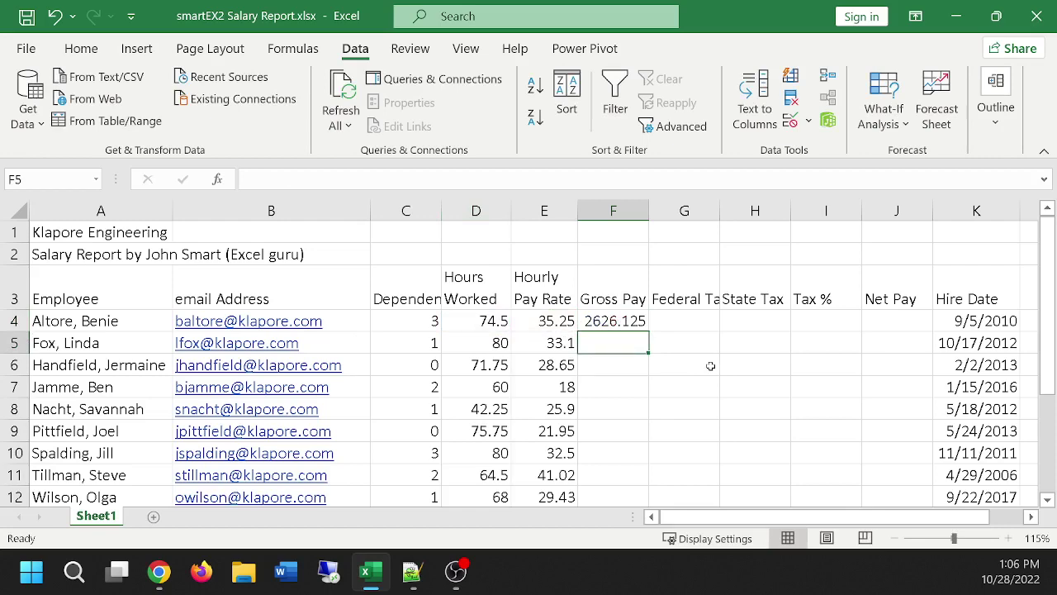
# - Fill the F4 Gross Pay formula down to F12, giving values from 1080 to 2648
pyautogui.scroll(-1, 658, 323)
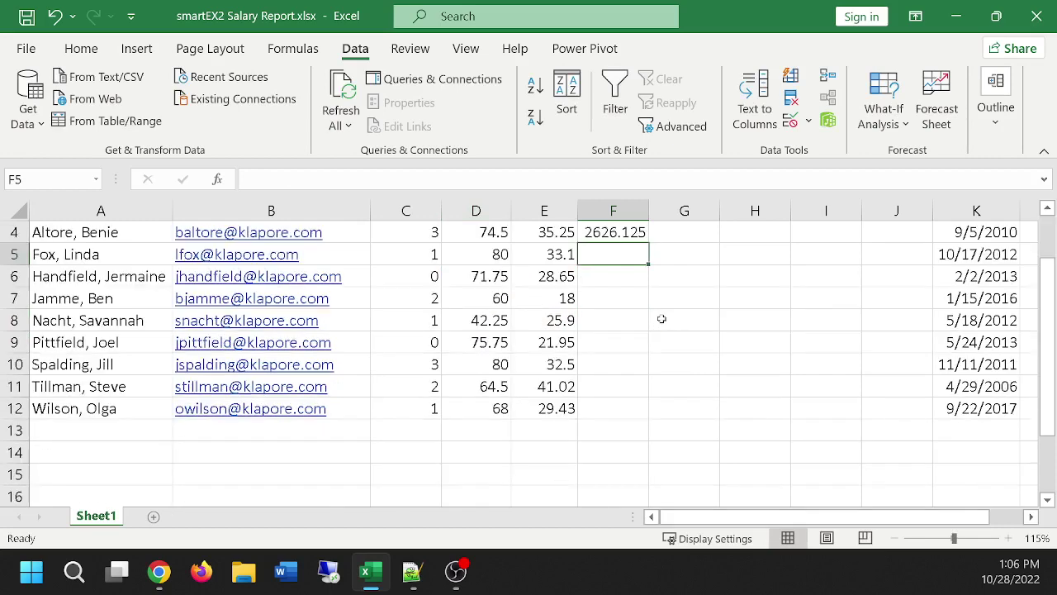
pyautogui.scroll(1, 693, 329)
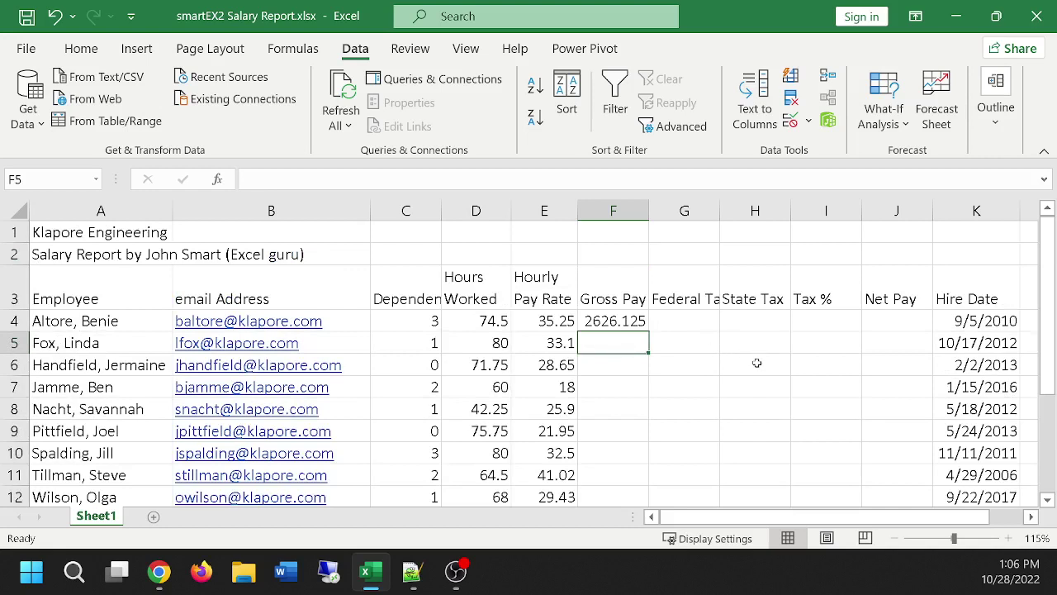
pyautogui.click(622, 322)
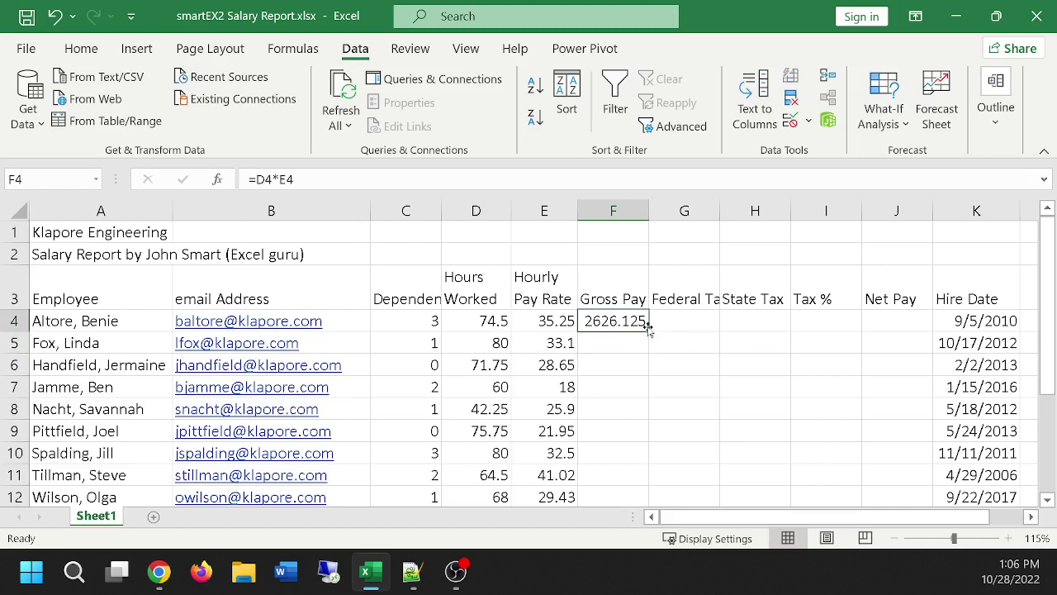
pyautogui.moveTo(649, 332); pyautogui.dragTo(656, 506)
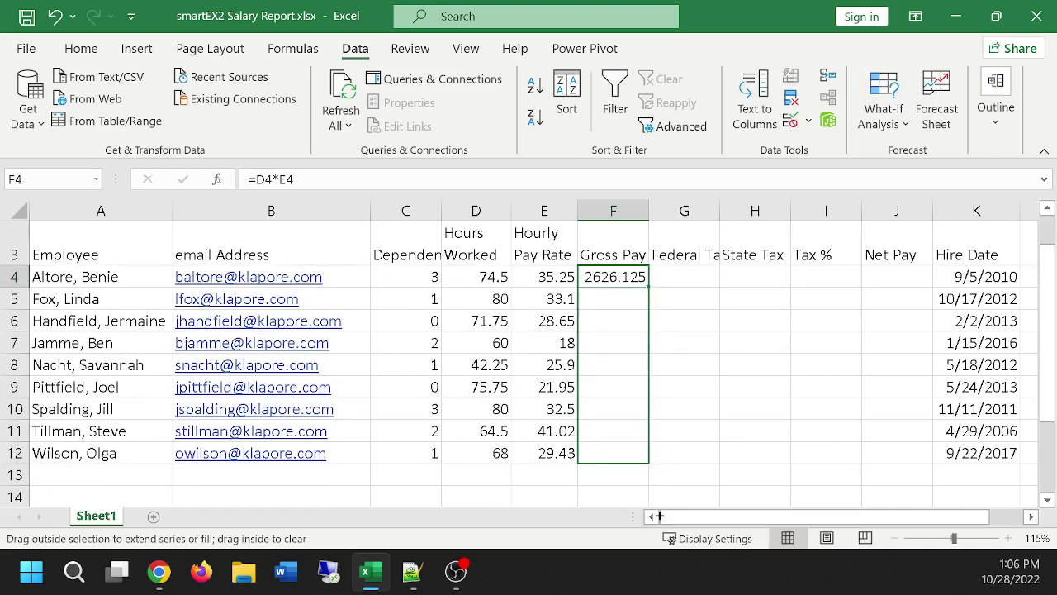
pyautogui.moveTo(656, 506); pyautogui.dragTo(659, 454)
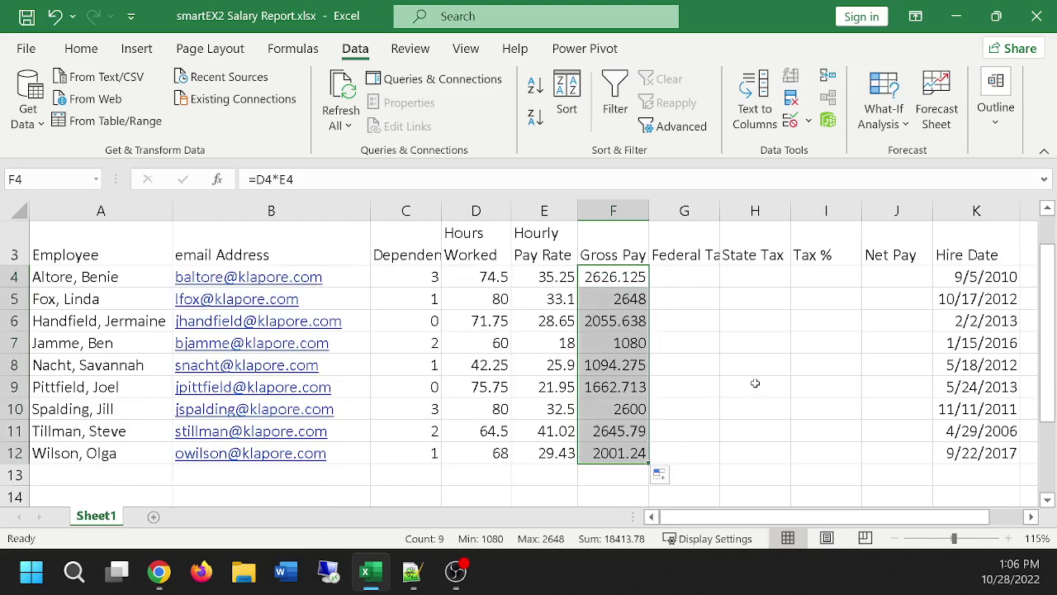
pyautogui.scroll(1, 754, 383)
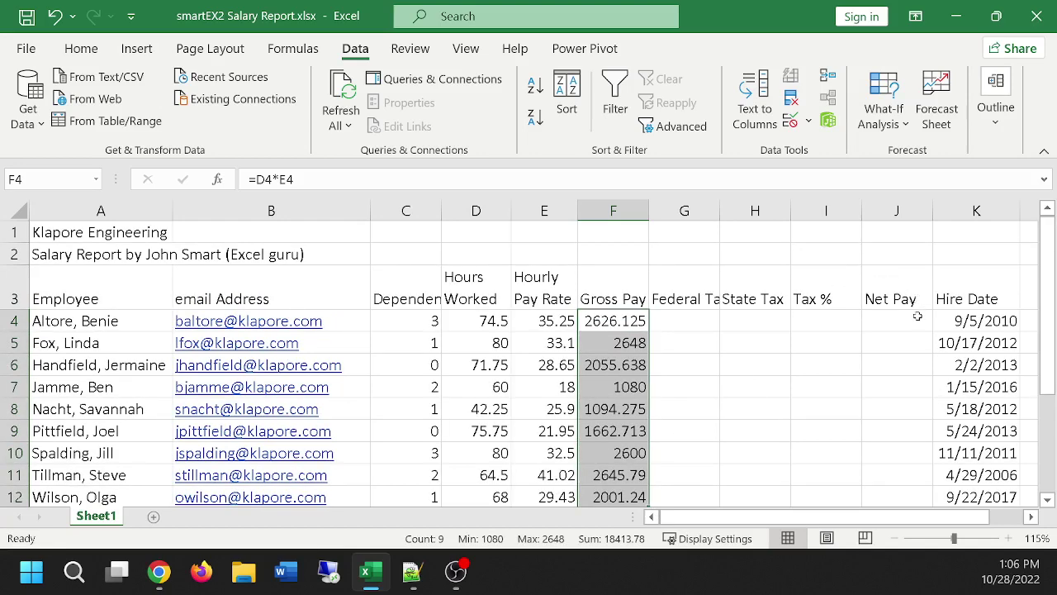
pyautogui.click(698, 326)
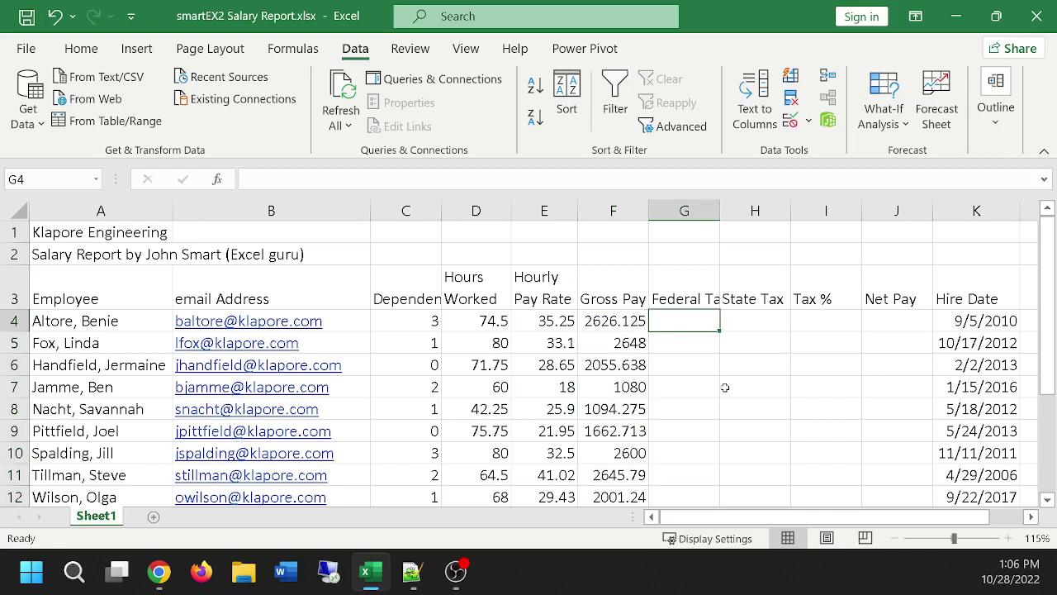
pyautogui.click(608, 321)
pyautogui.doubleClick(608, 320)
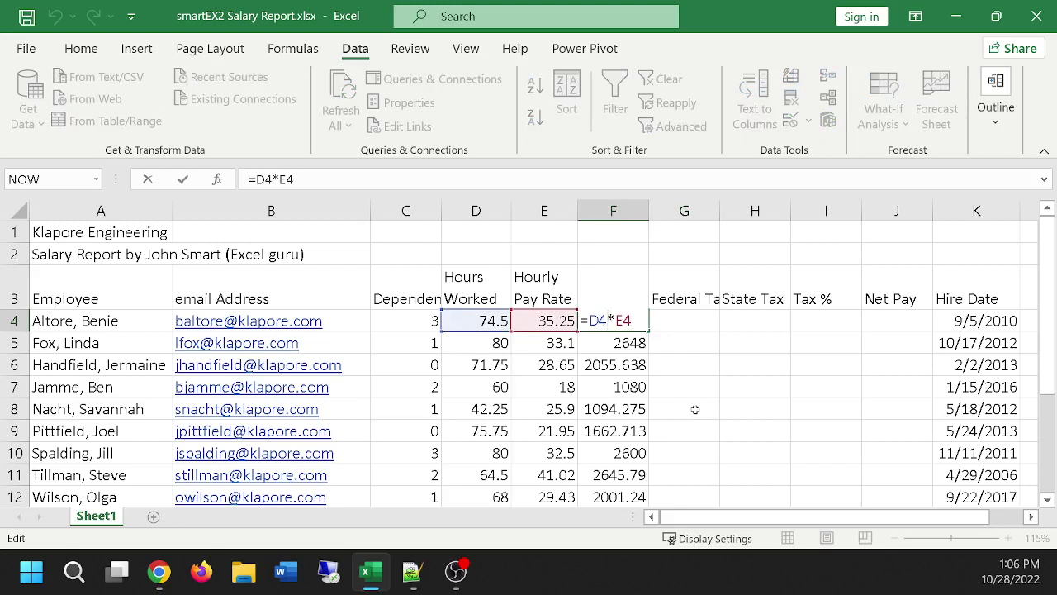
pyautogui.press('Return')
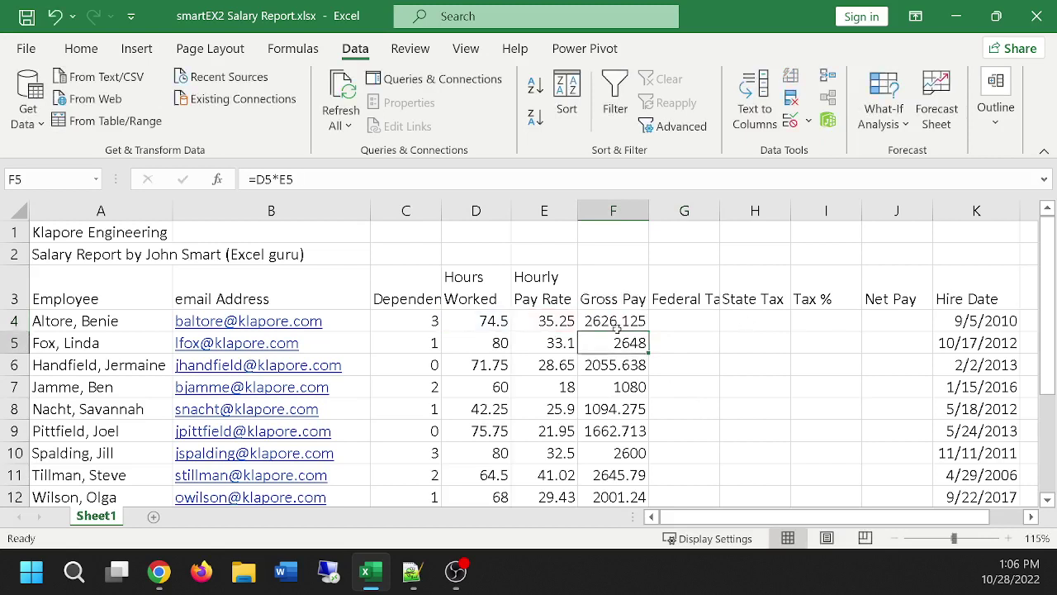
pyautogui.click(620, 317)
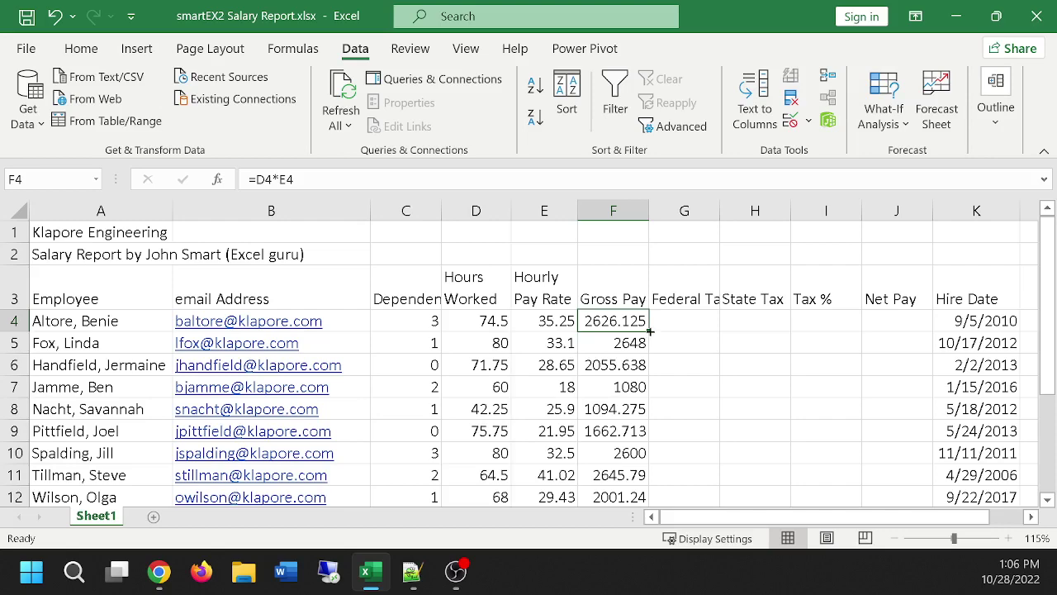
pyautogui.moveTo(650, 331); pyautogui.dragTo(645, 421)
pyautogui.scroll(1, 727, 389)
pyautogui.click(743, 387)
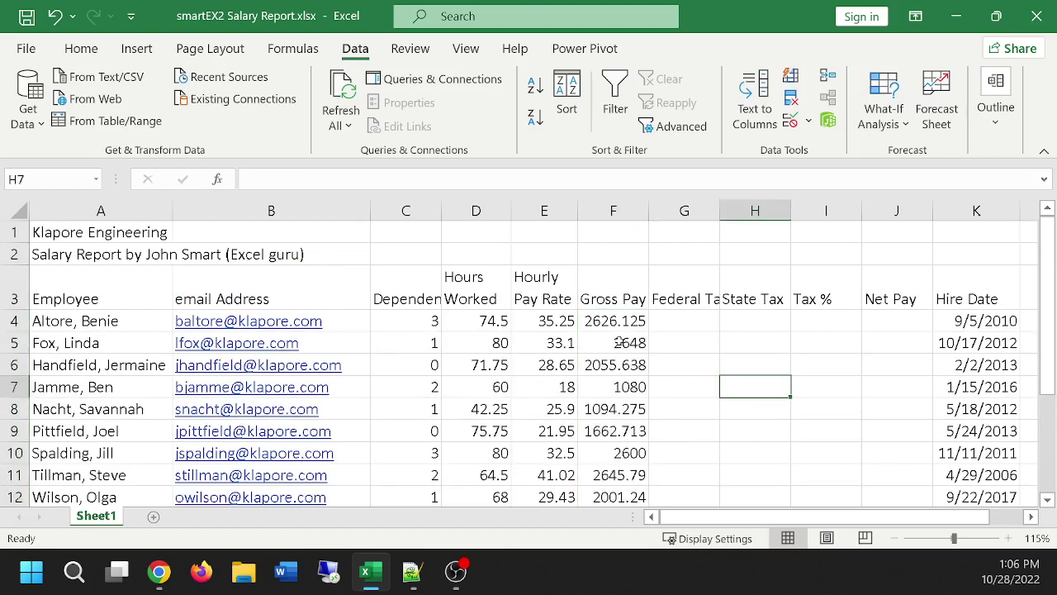
pyautogui.doubleClick(619, 342)
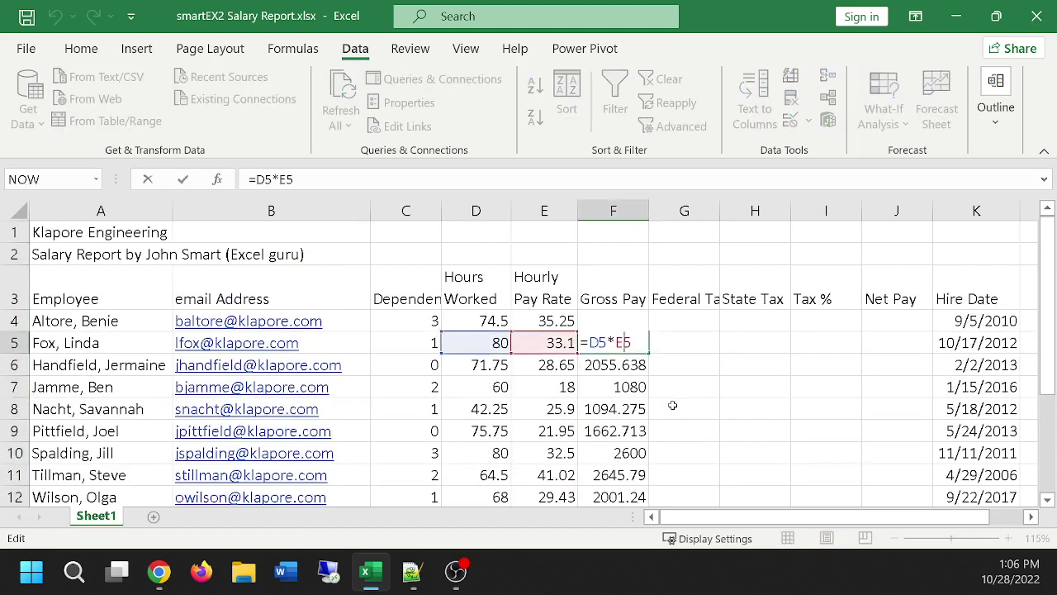
pyautogui.press('Escape')
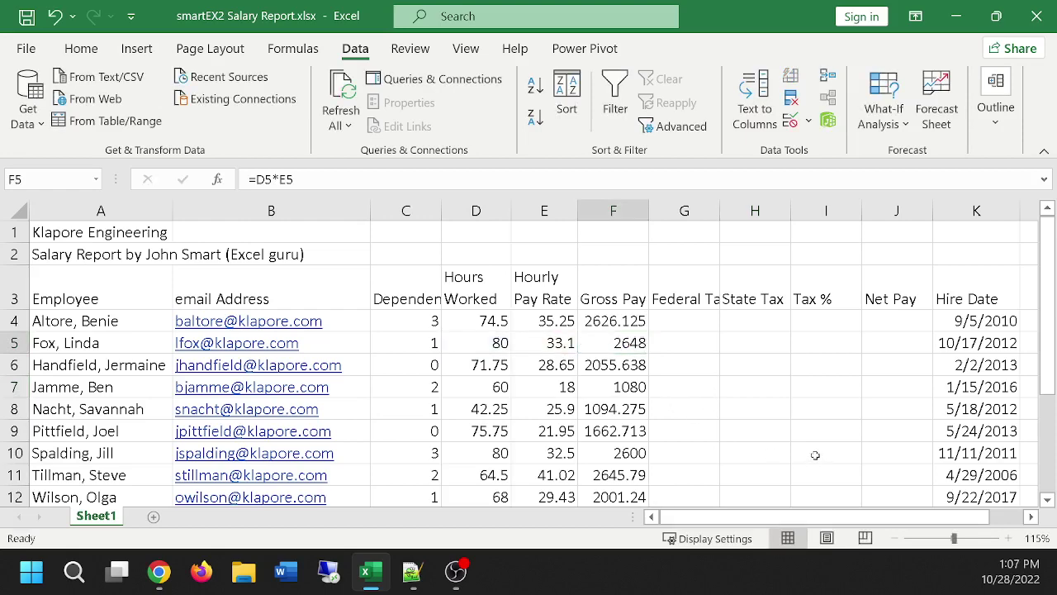
pyautogui.hotkey('ctrl', '`')
pyautogui.moveTo(727, 519); pyautogui.dragTo(751, 520)
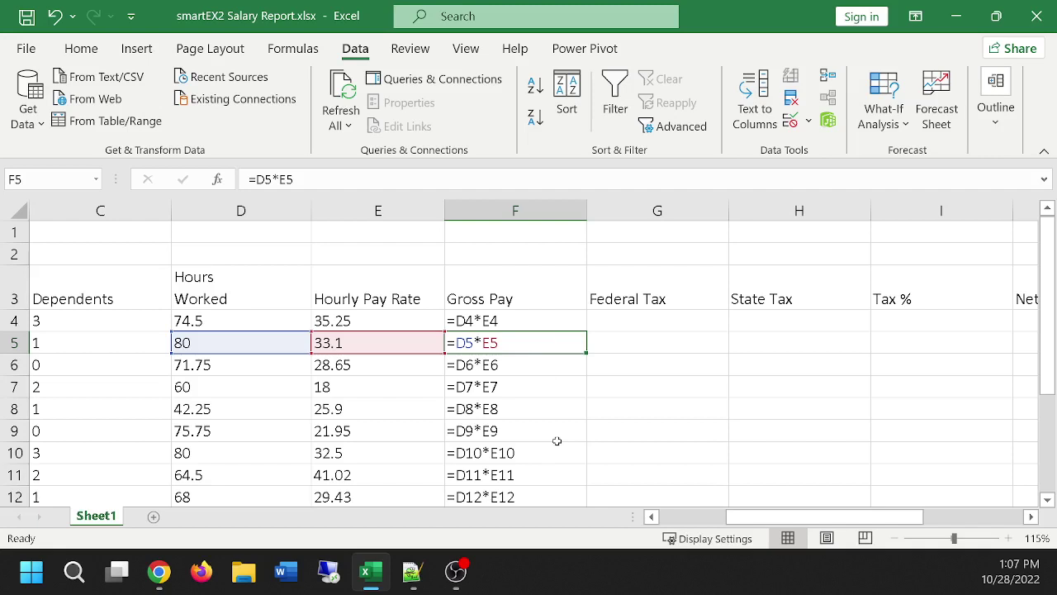
pyautogui.hotkey('ctrl', '`')
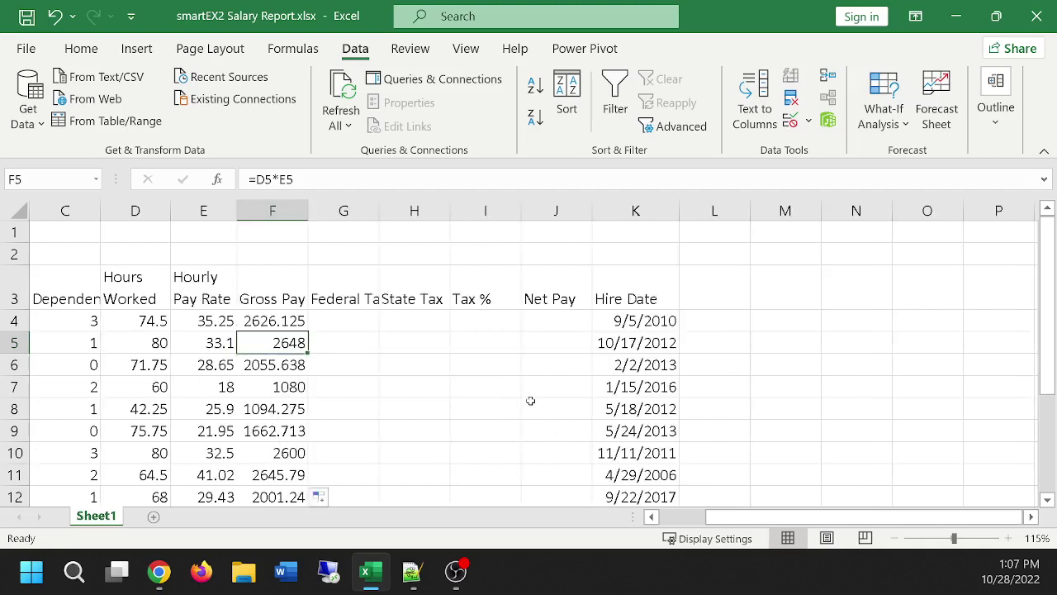
pyautogui.hotkey('ctrl', '`')
pyautogui.hotkey('ctrl', '`')
pyautogui.click(359, 319)
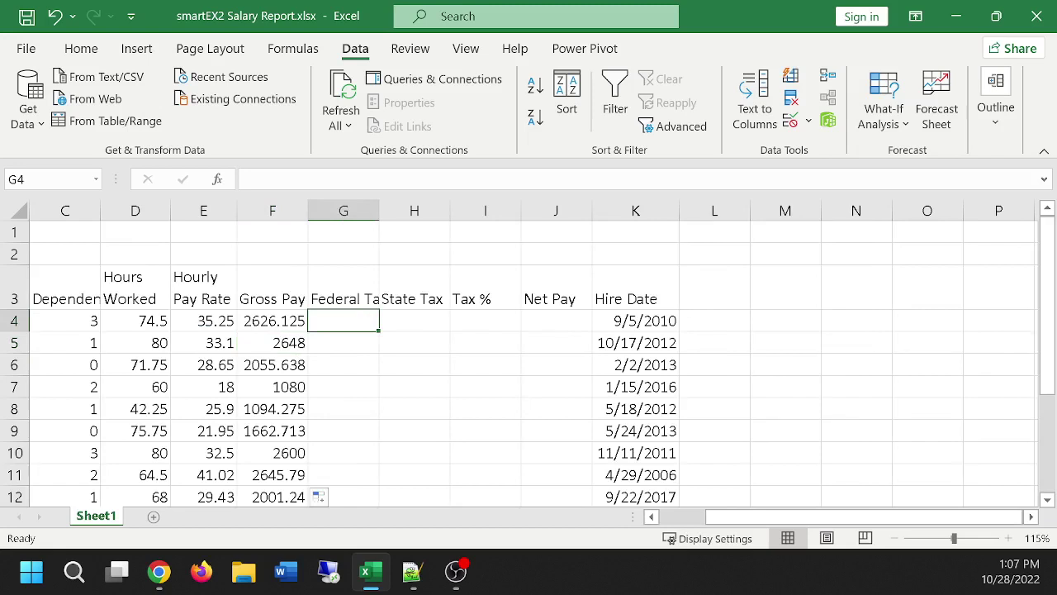
# - Enter the federal tax formula =0.26*(F4-C4*221.6) in G4
pyautogui.click(159, 570)
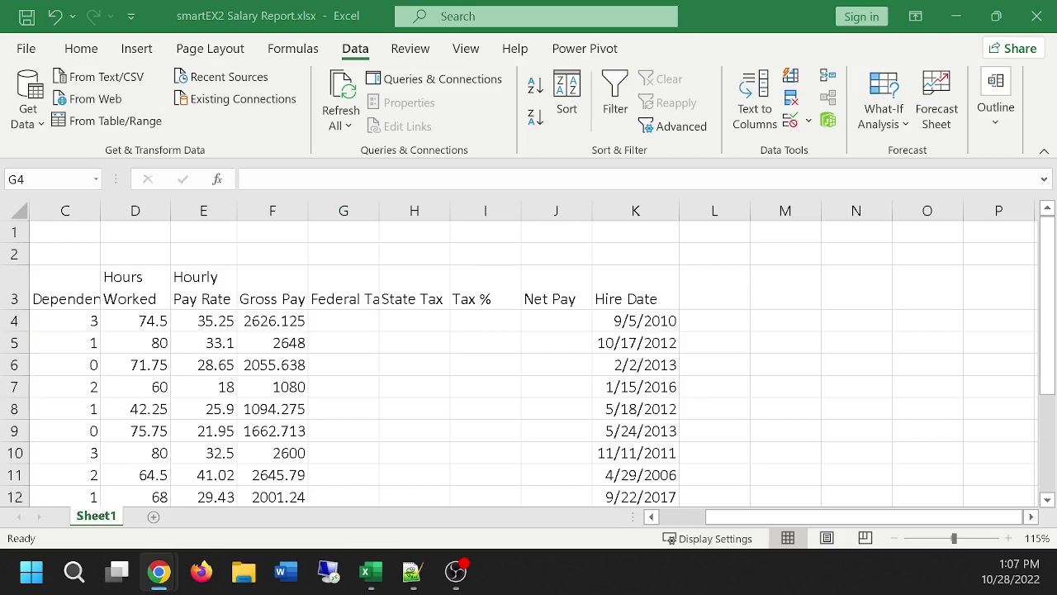
pyautogui.click(354, 322)
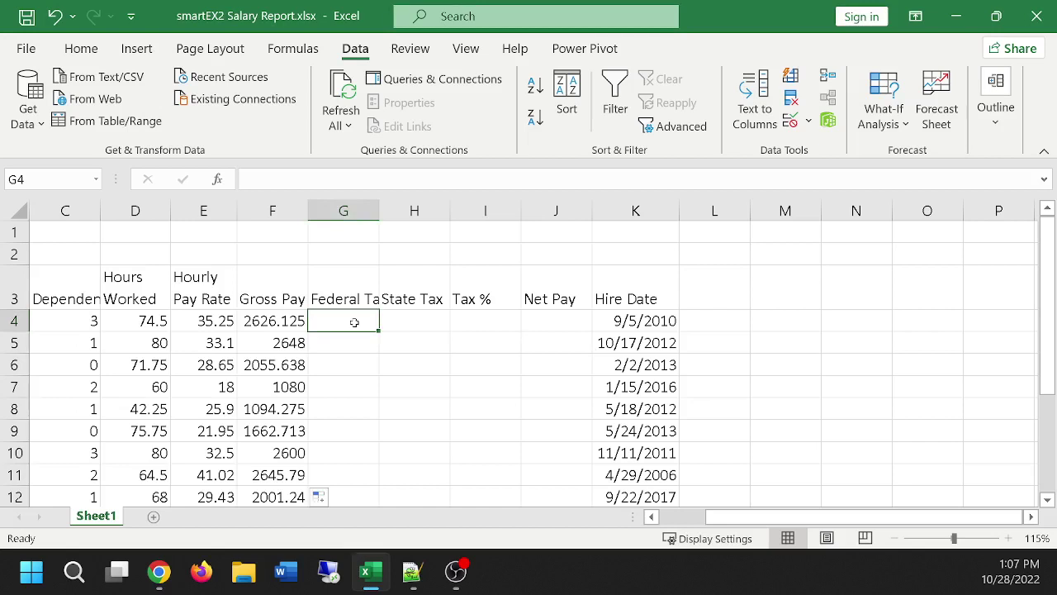
pyautogui.write('=')
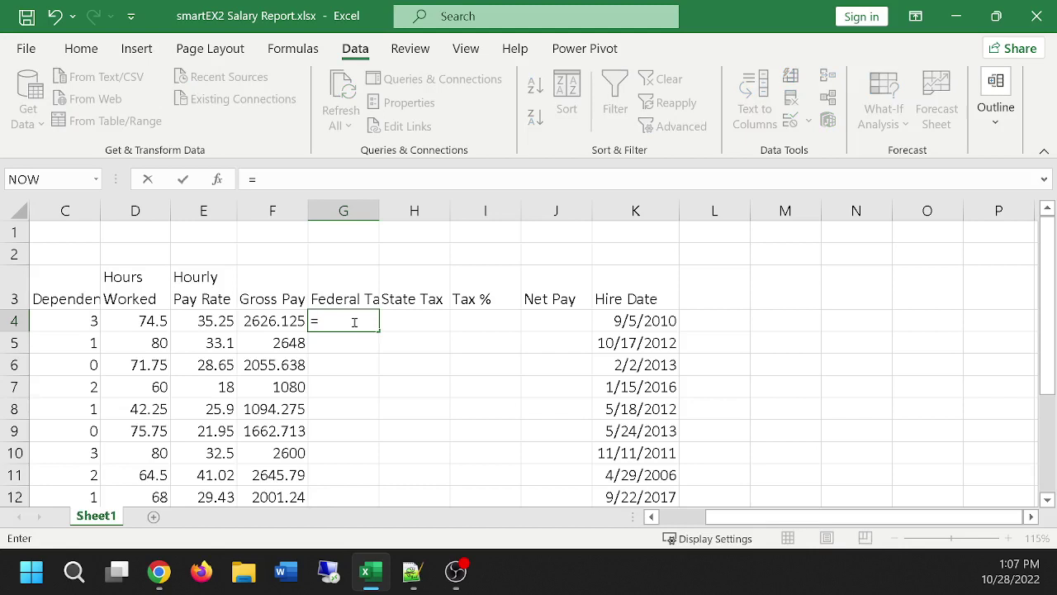
pyautogui.write('.26')
pyautogui.write('*')
pyautogui.write('(')
pyautogui.click(270, 320)
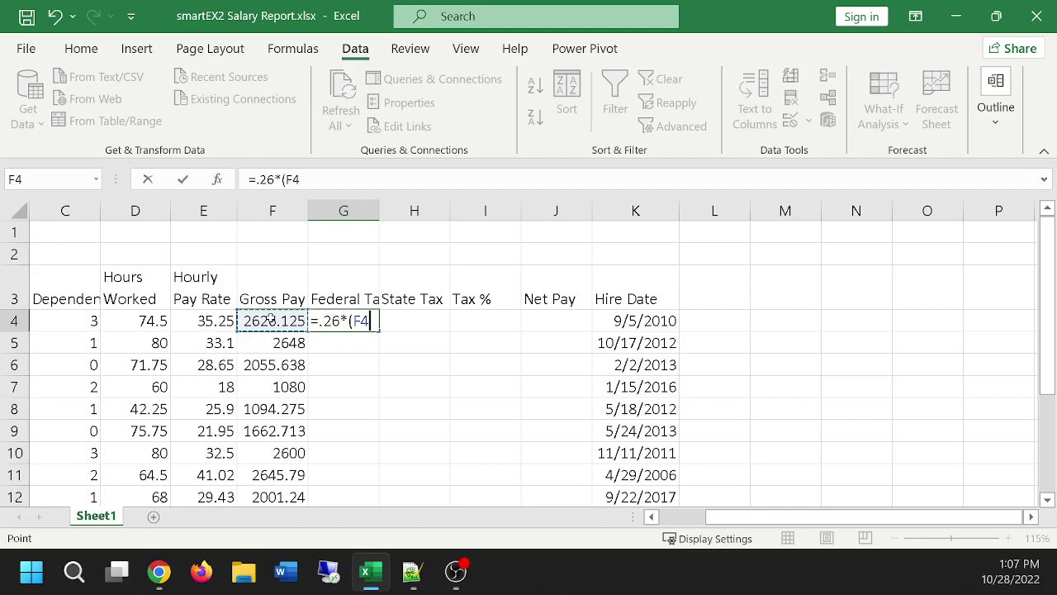
pyautogui.write('-')
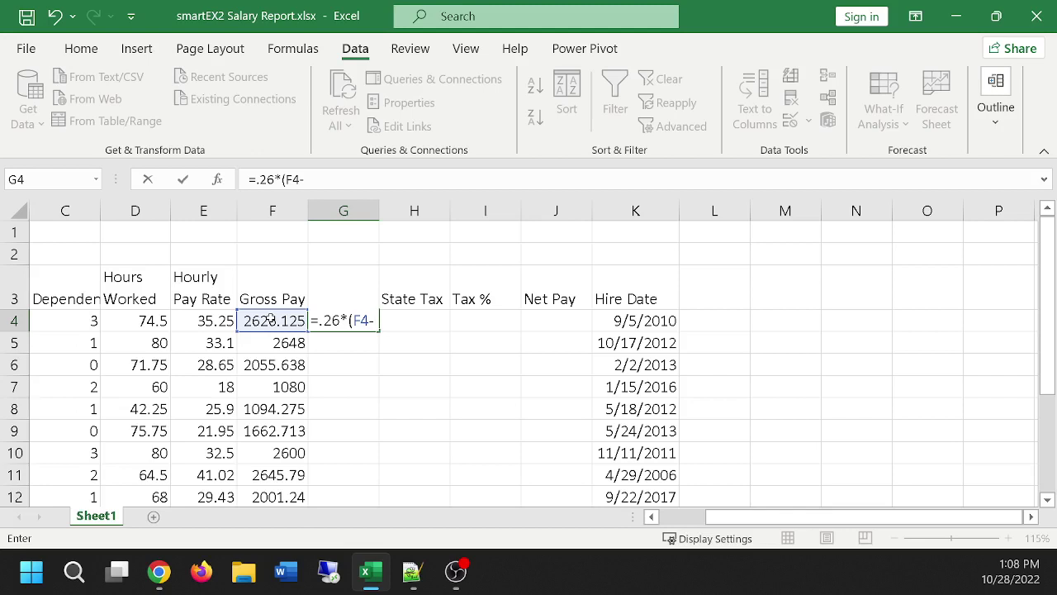
pyautogui.click(62, 321)
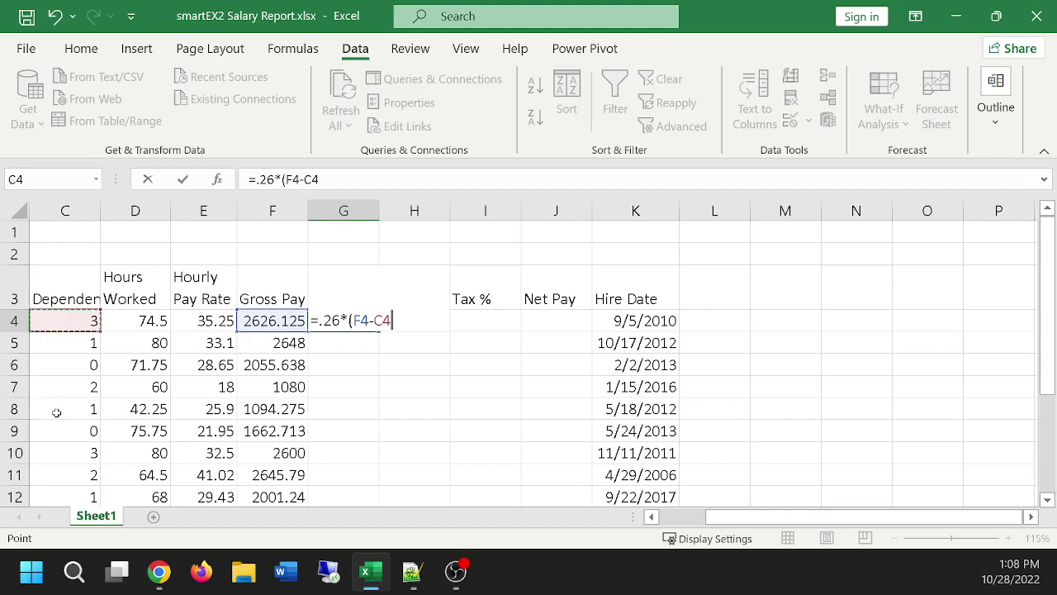
pyautogui.write('*')
pyautogui.write('2')
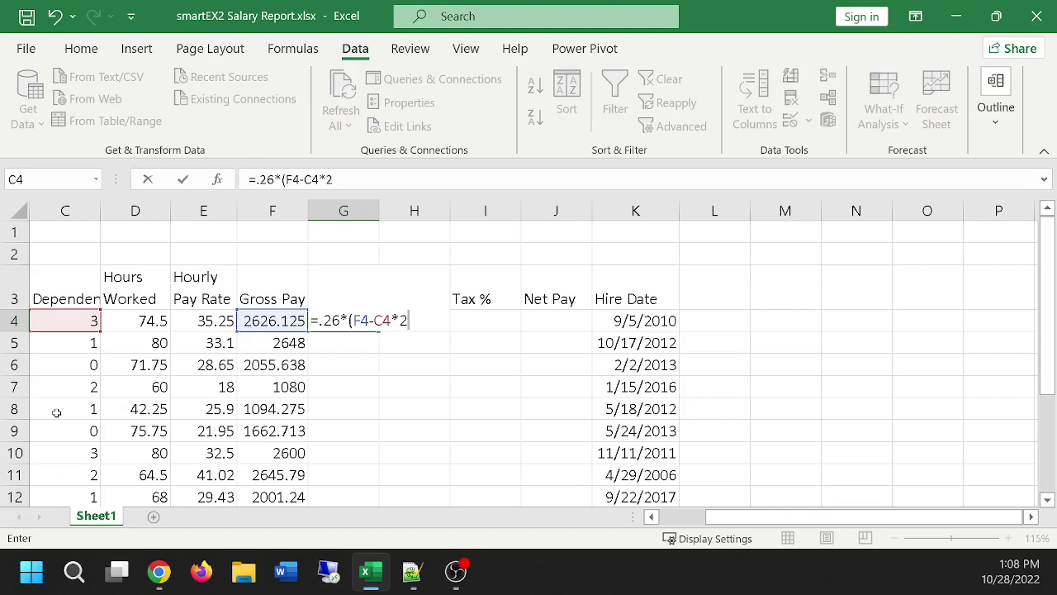
pyautogui.write('2')
pyautogui.write('0')
pyautogui.press('BackSpace')
pyautogui.write('1.')
pyautogui.write('6')
pyautogui.press('Return')
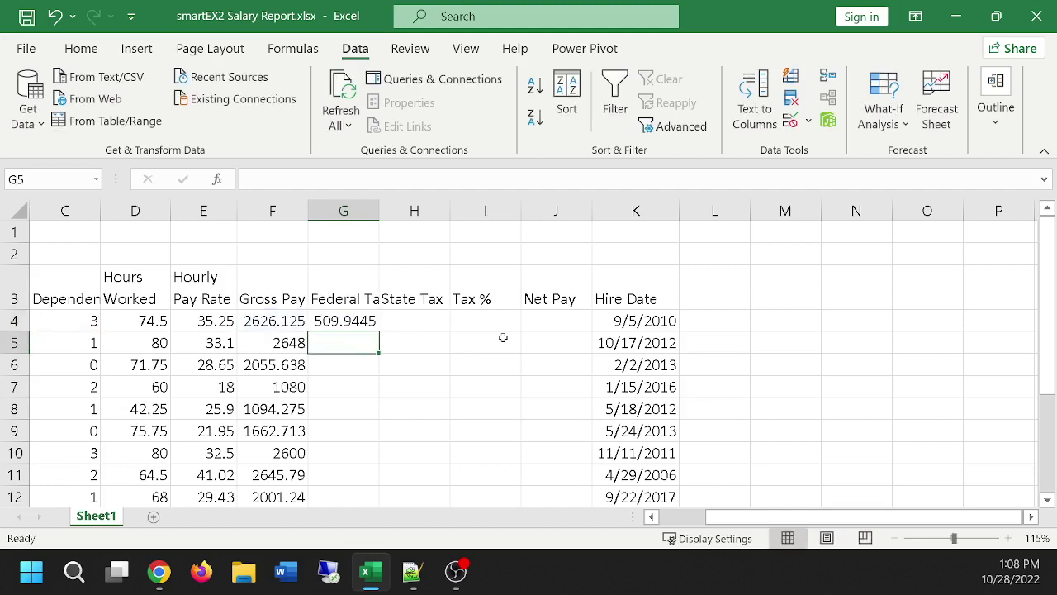
# - Recheck G4's formula, leaving the 509.9445 federal tax result unchanged
pyautogui.click(343, 320)
pyautogui.doubleClick(341, 320)
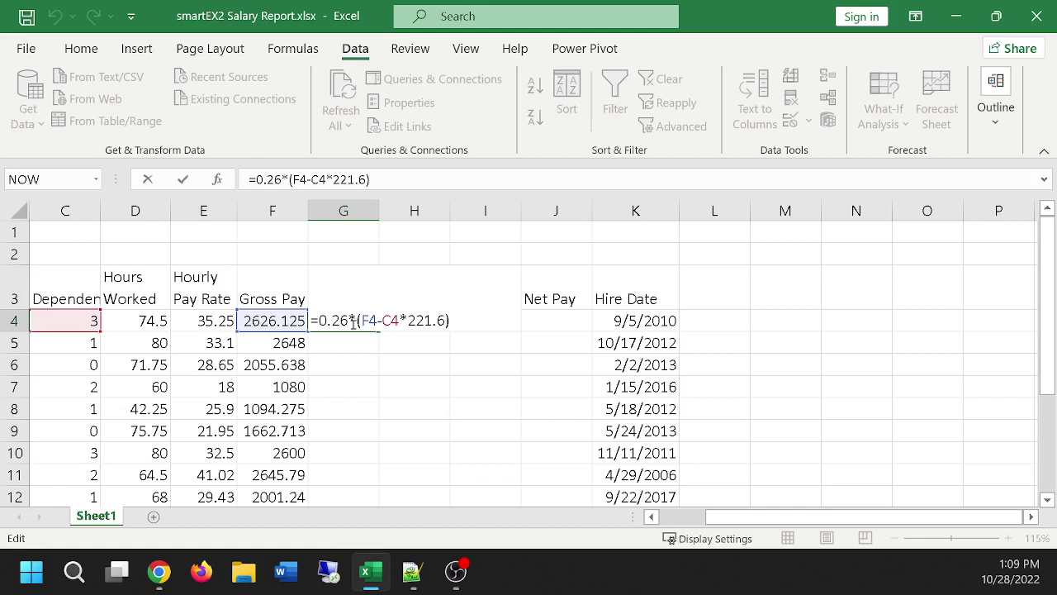
pyautogui.press('Return')
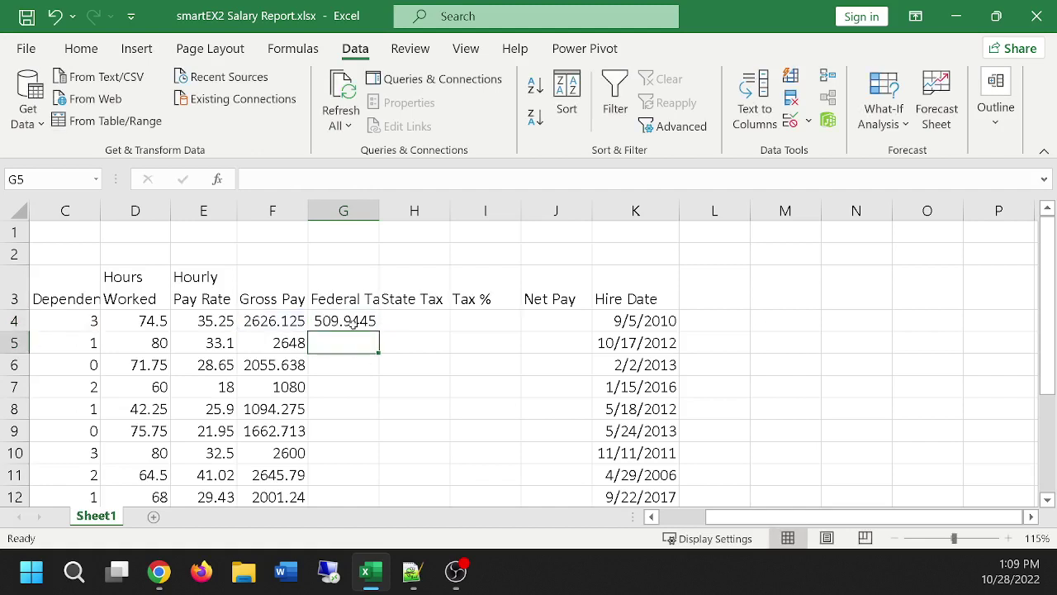
pyautogui.click(418, 318)
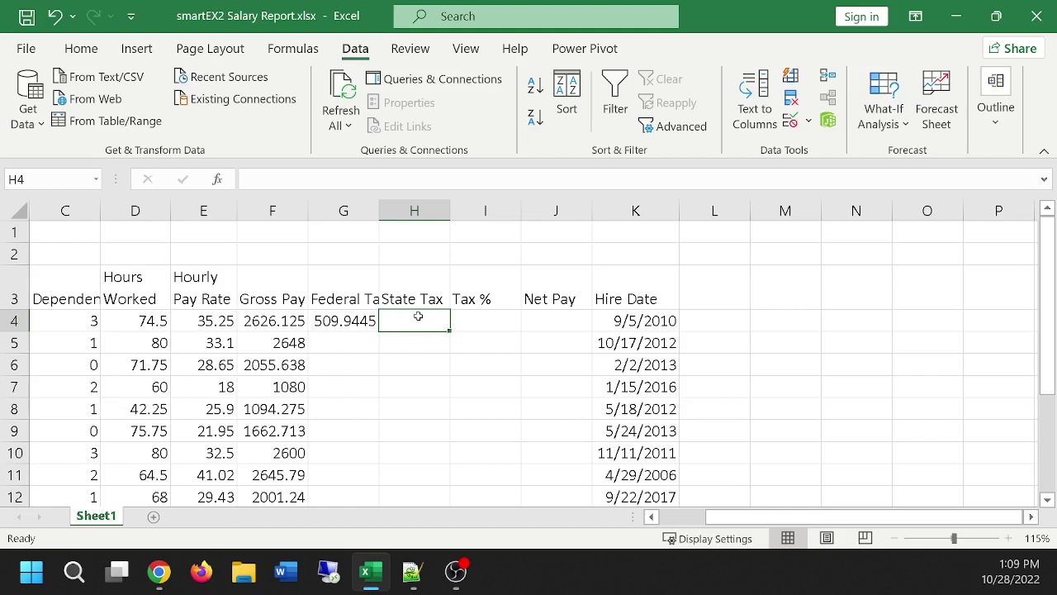
# - Enter the state tax in H4 as =.055*F4
pyautogui.write('=')
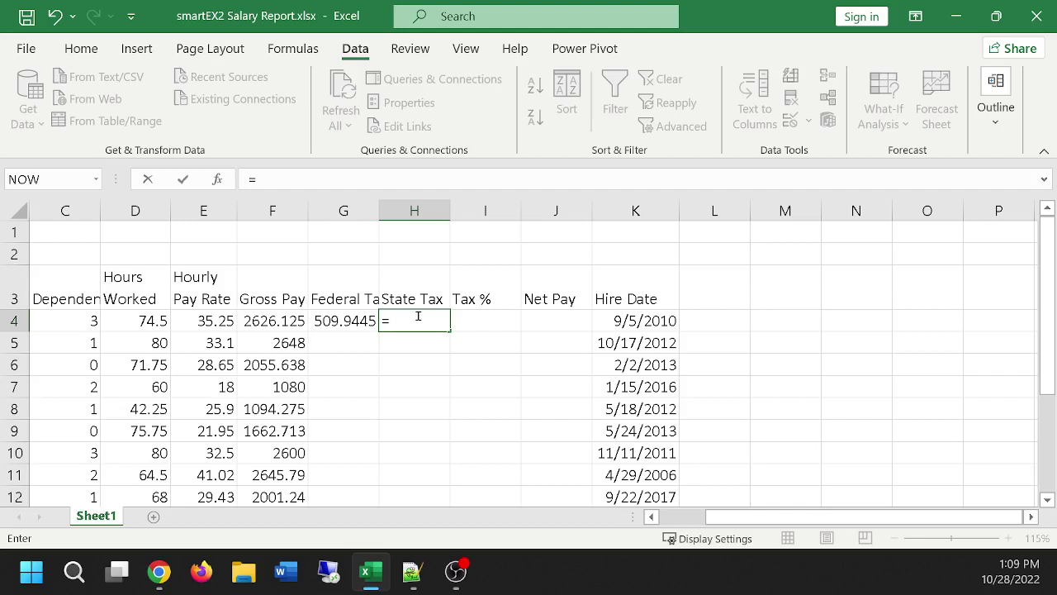
pyautogui.write('.055')
pyautogui.write('*')
pyautogui.click(256, 322)
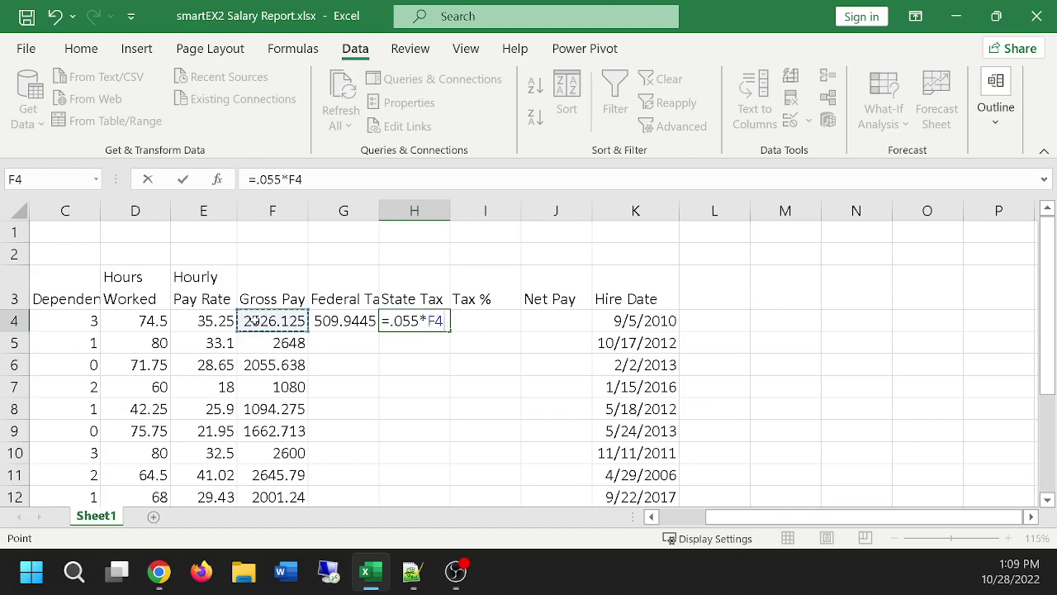
pyautogui.press('Return')
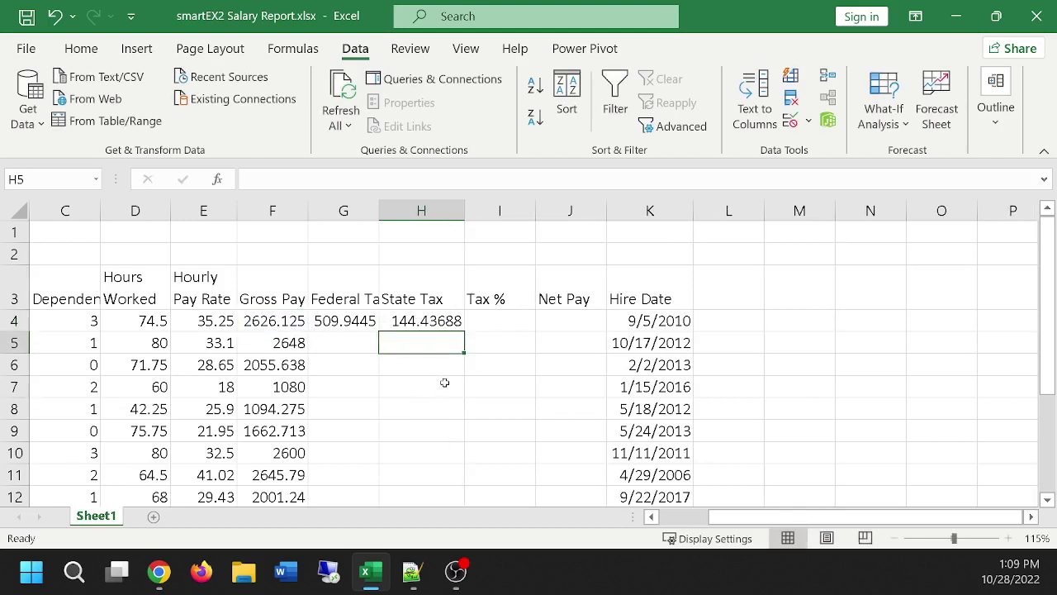
# - Rewrite H4's formula as =5.5%*F4, showing 144.43688, and verify it
pyautogui.doubleClick(442, 322)
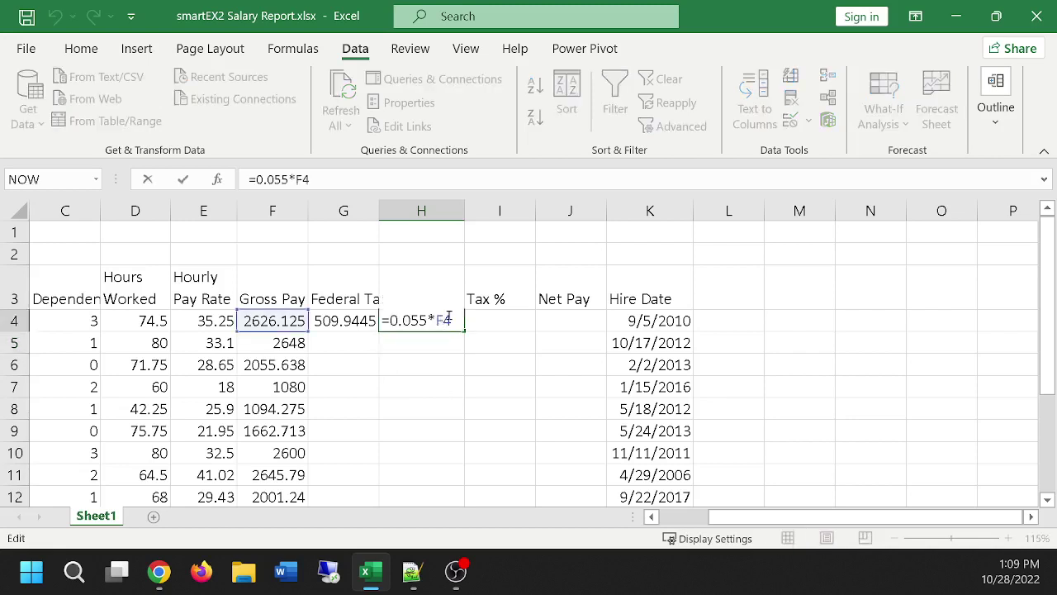
pyautogui.moveTo(450, 320); pyautogui.dragTo(380, 322)
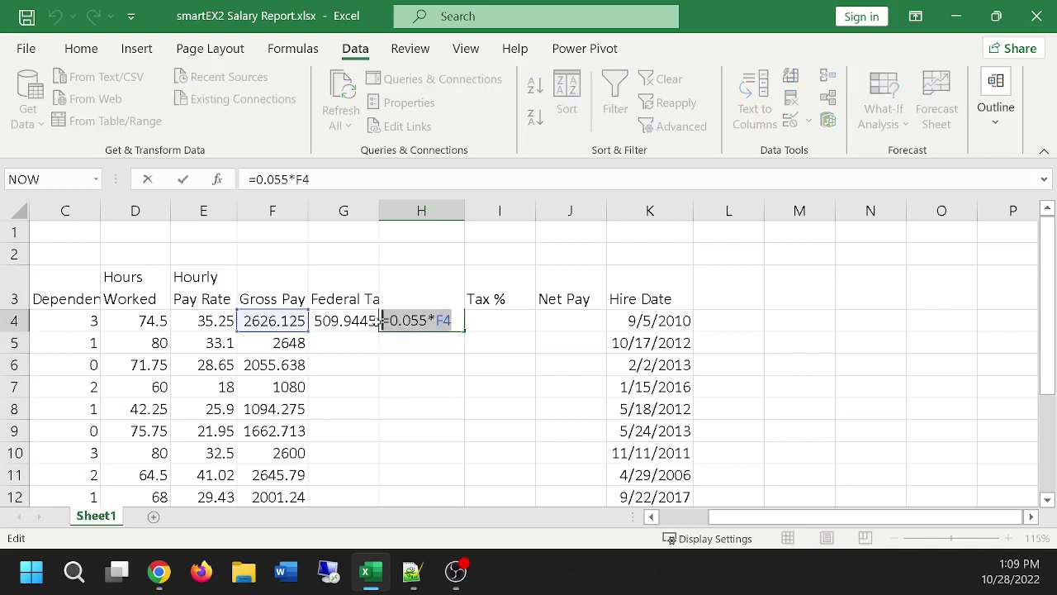
pyautogui.write('=5.')
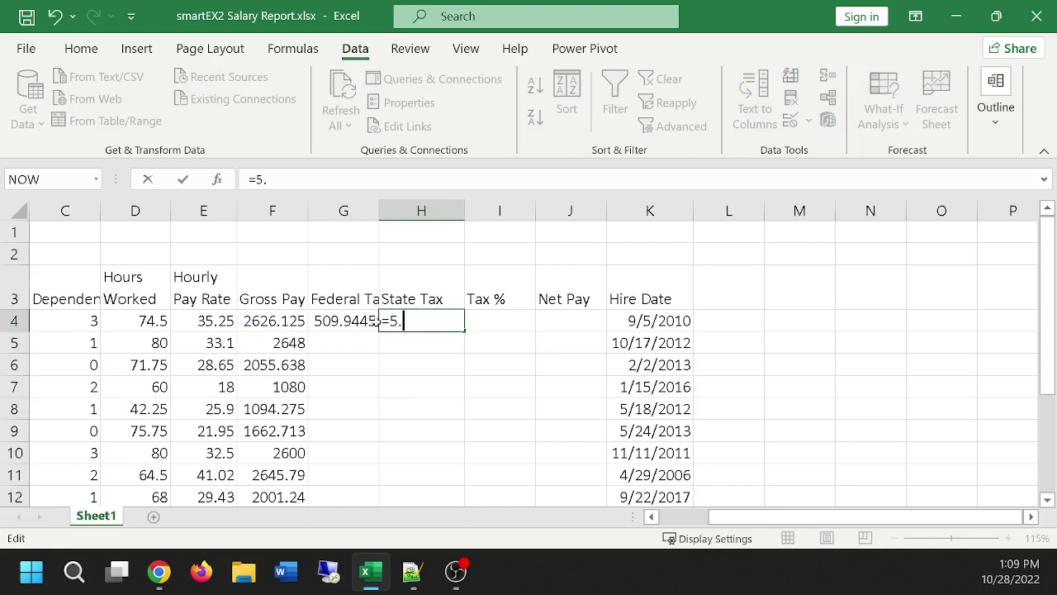
pyautogui.write('5')
pyautogui.write('%*')
pyautogui.click(274, 321)
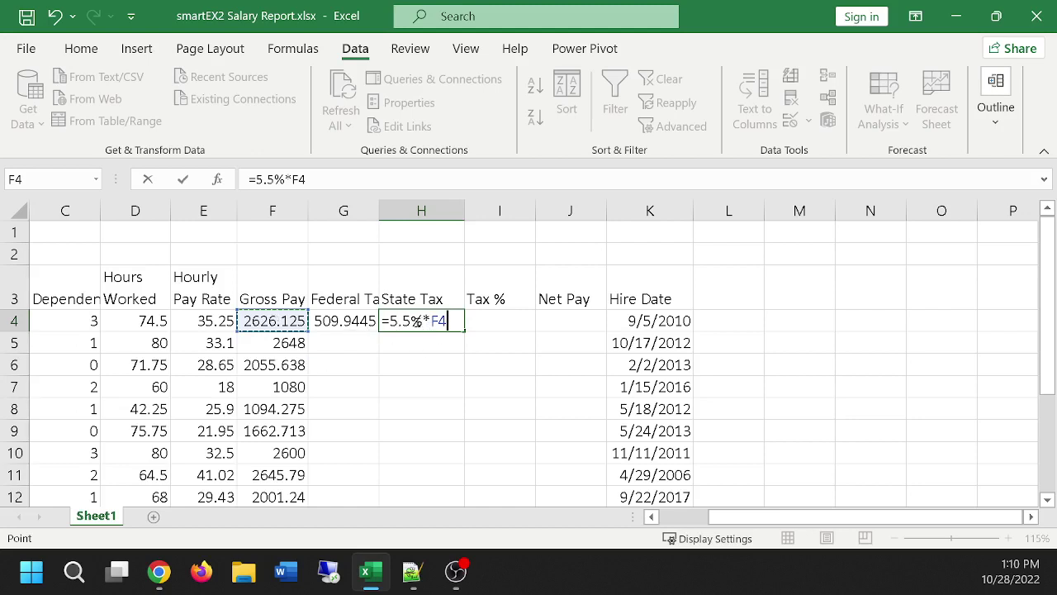
pyautogui.press('Return')
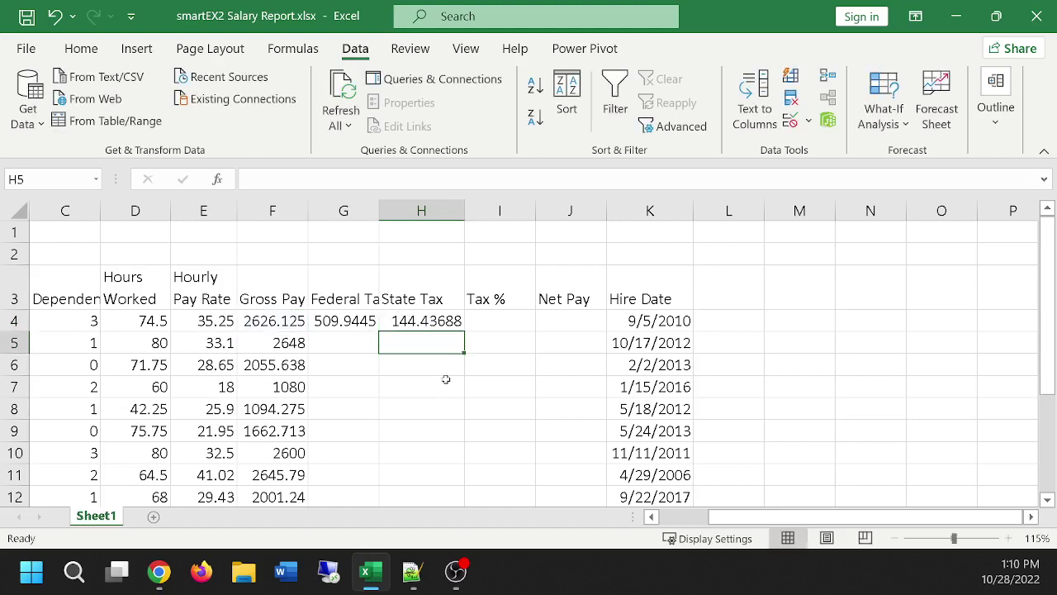
pyautogui.click(419, 320)
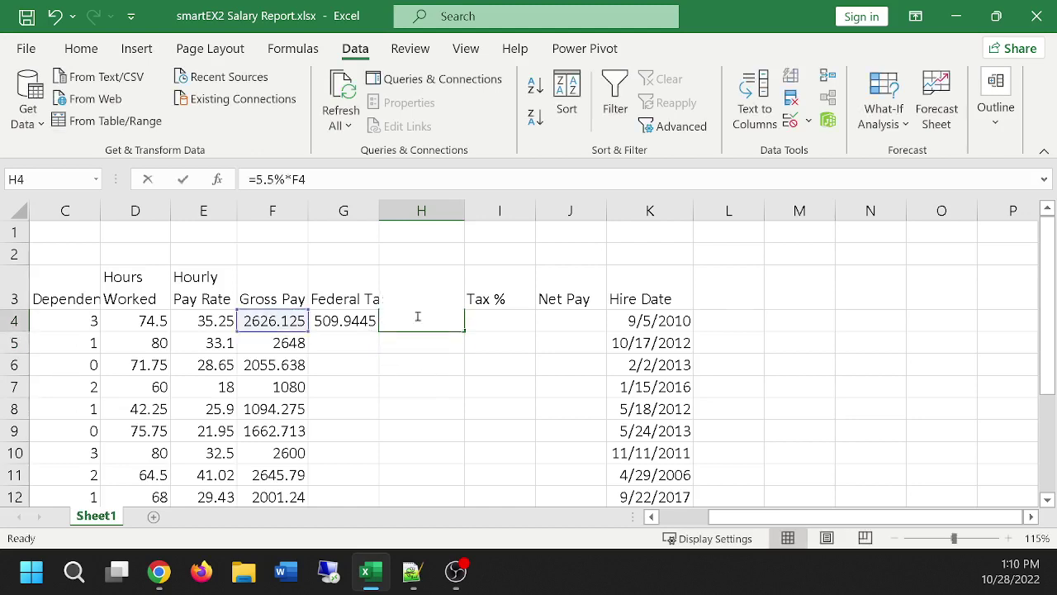
pyautogui.doubleClick(424, 320)
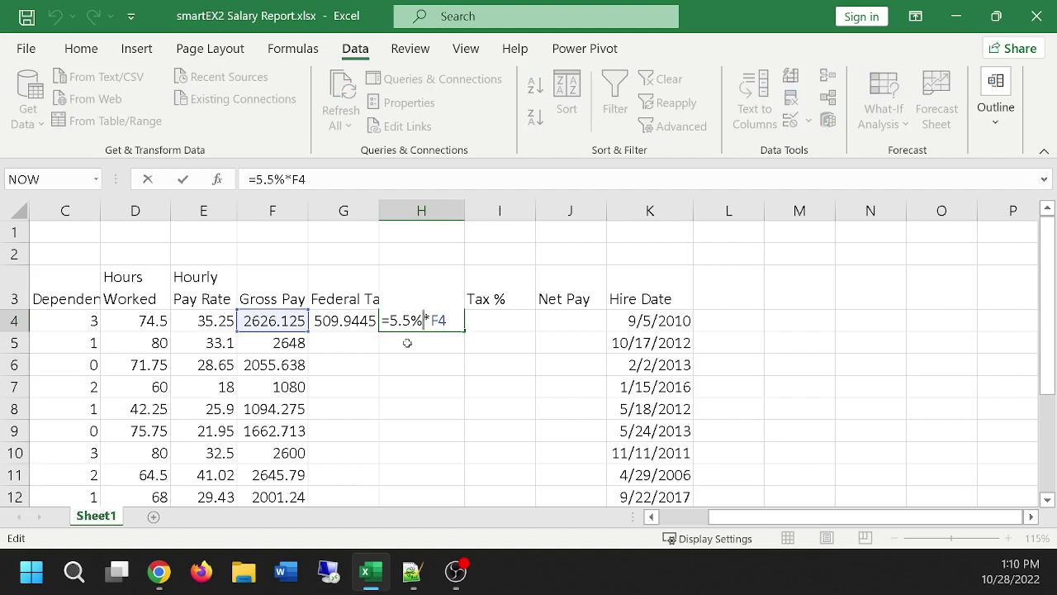
pyautogui.press('Return')
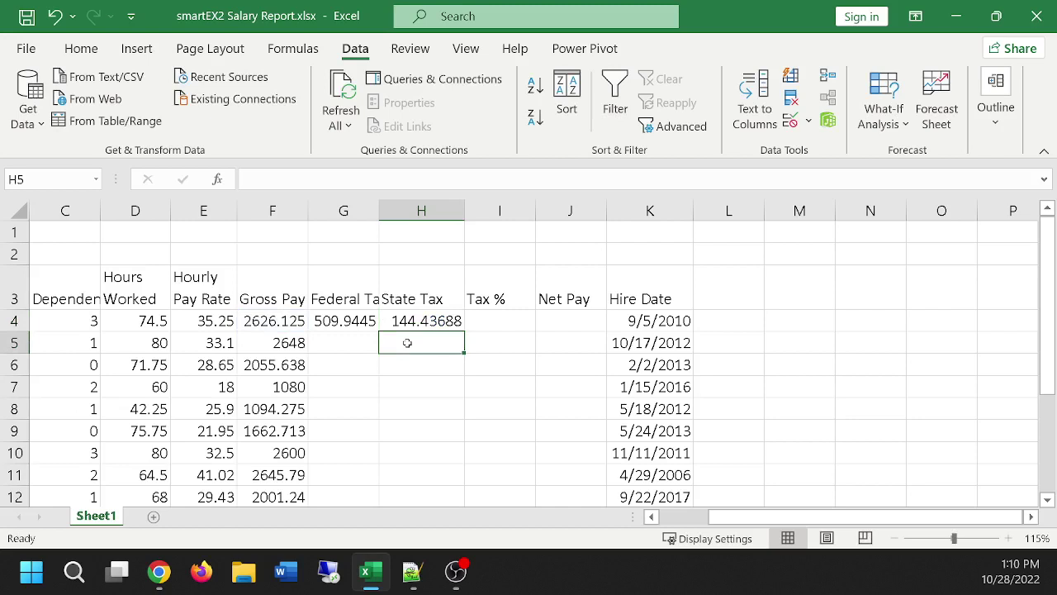
pyautogui.click(514, 321)
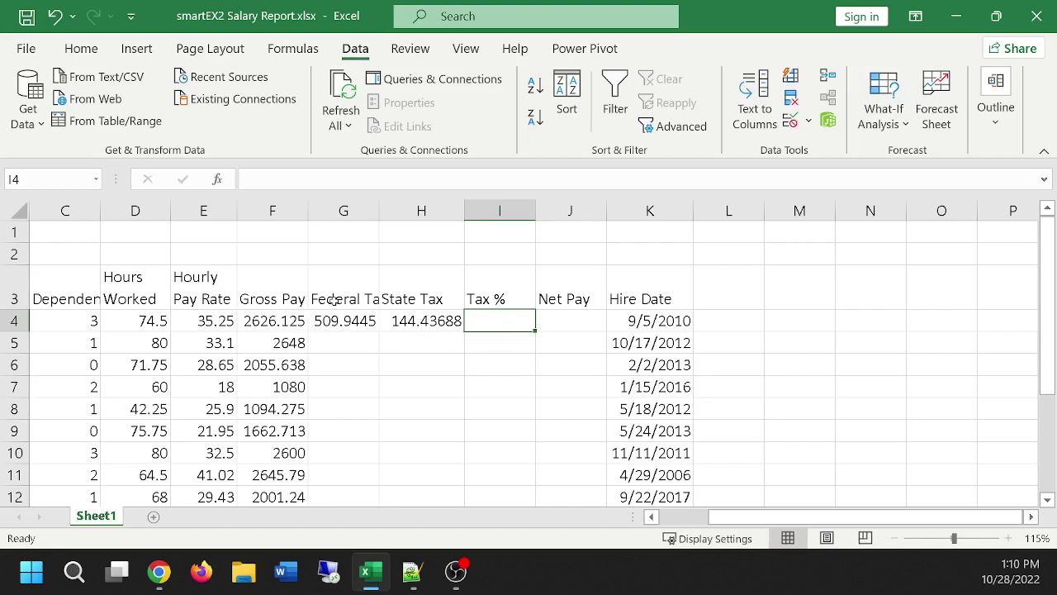
# - Enter the Tax % formula =(G4+H4)/F4 in I4, giving 0.24918135
pyautogui.write('=')
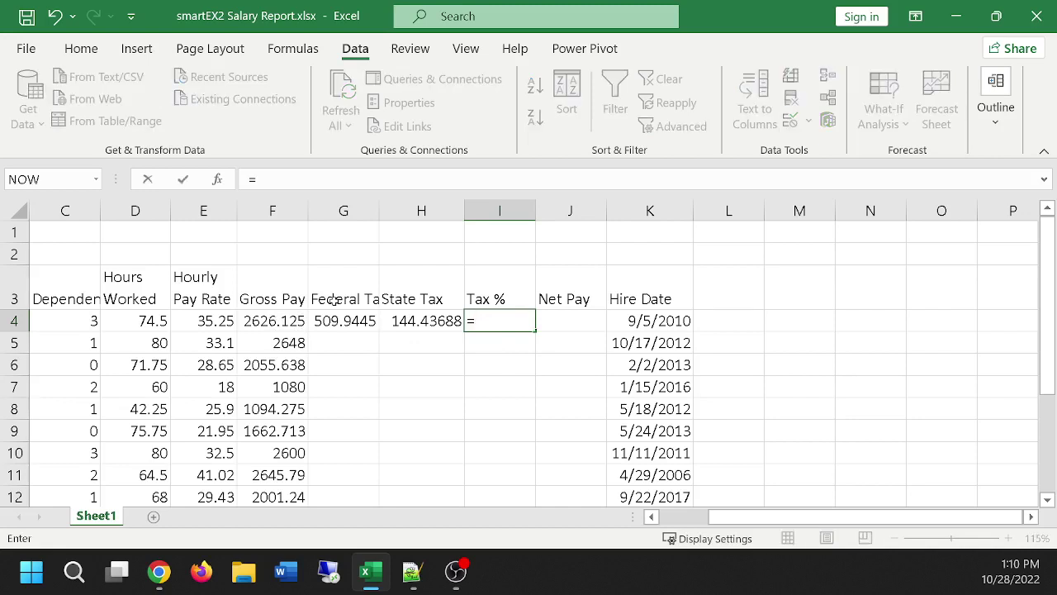
pyautogui.write('(')
pyautogui.click(344, 319)
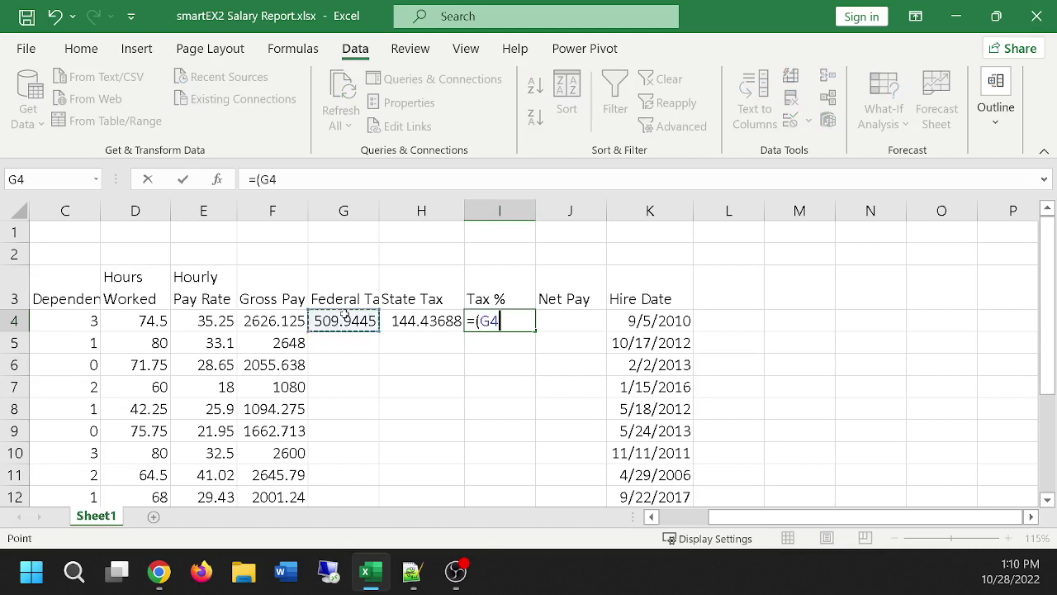
pyautogui.write('+')
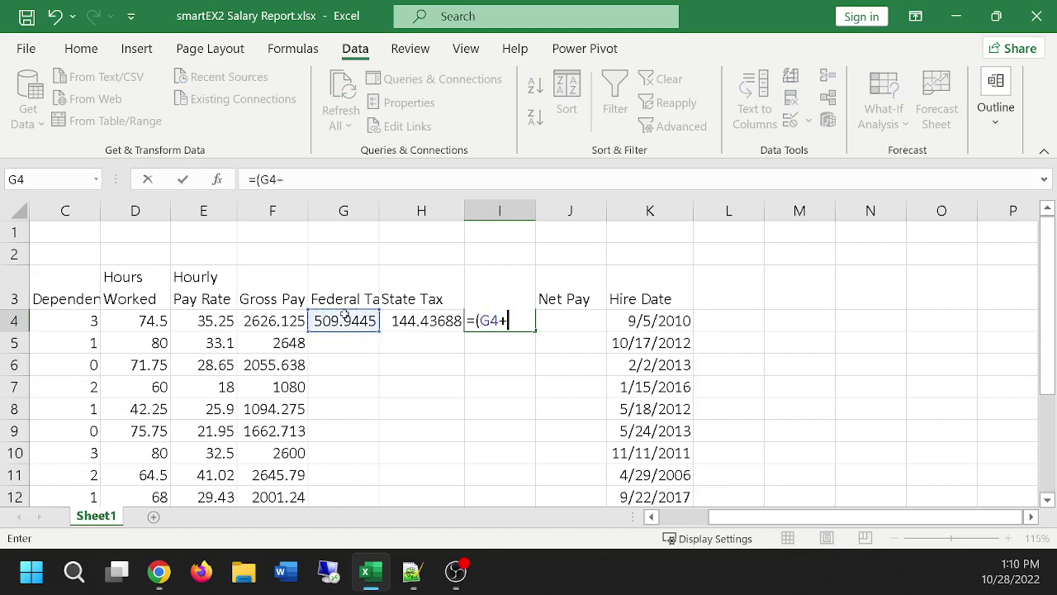
pyautogui.click(410, 317)
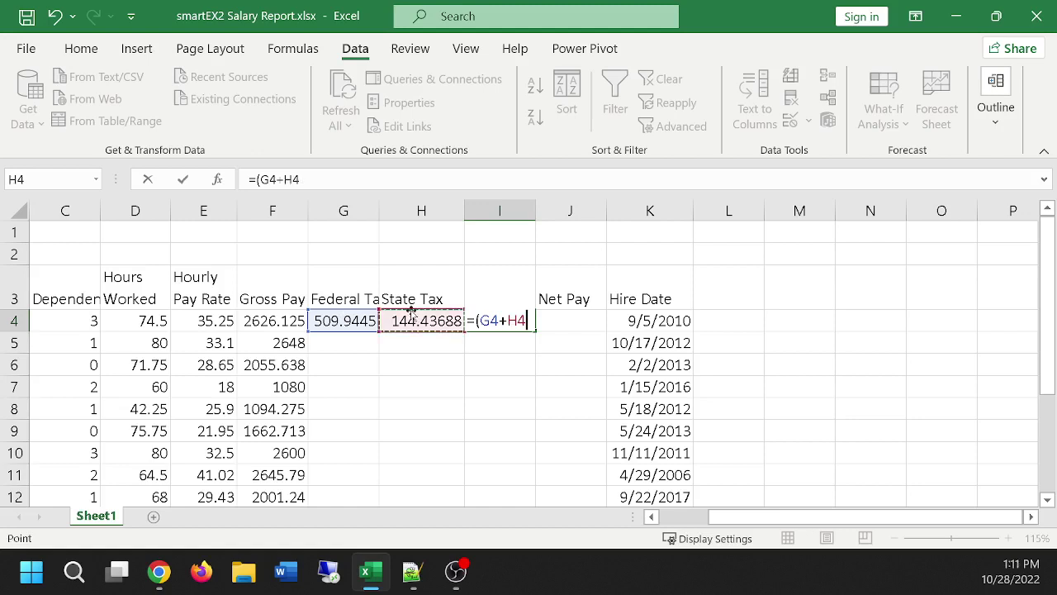
pyautogui.write(')')
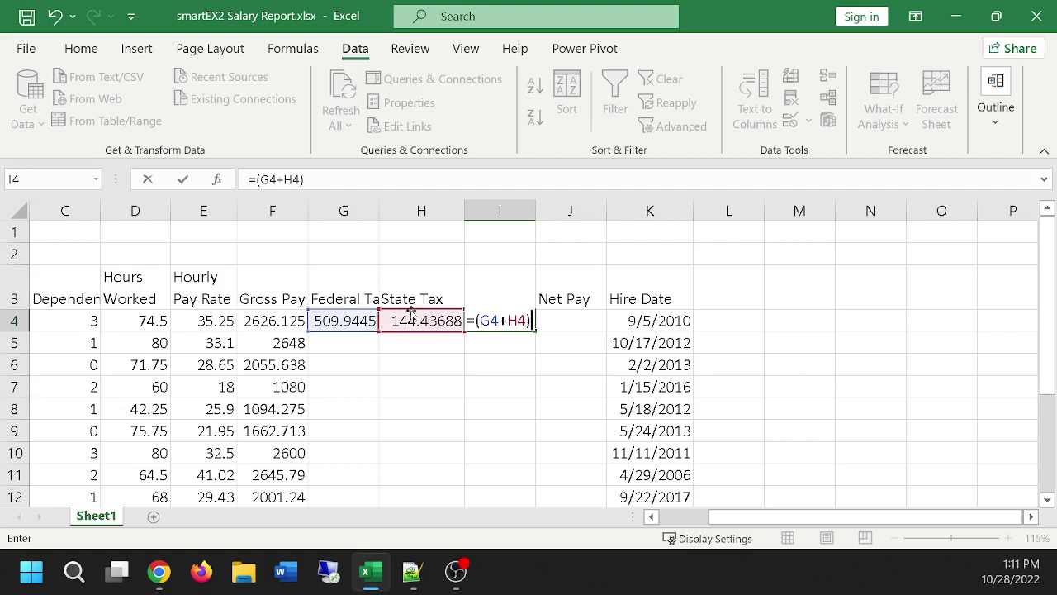
pyautogui.write('/')
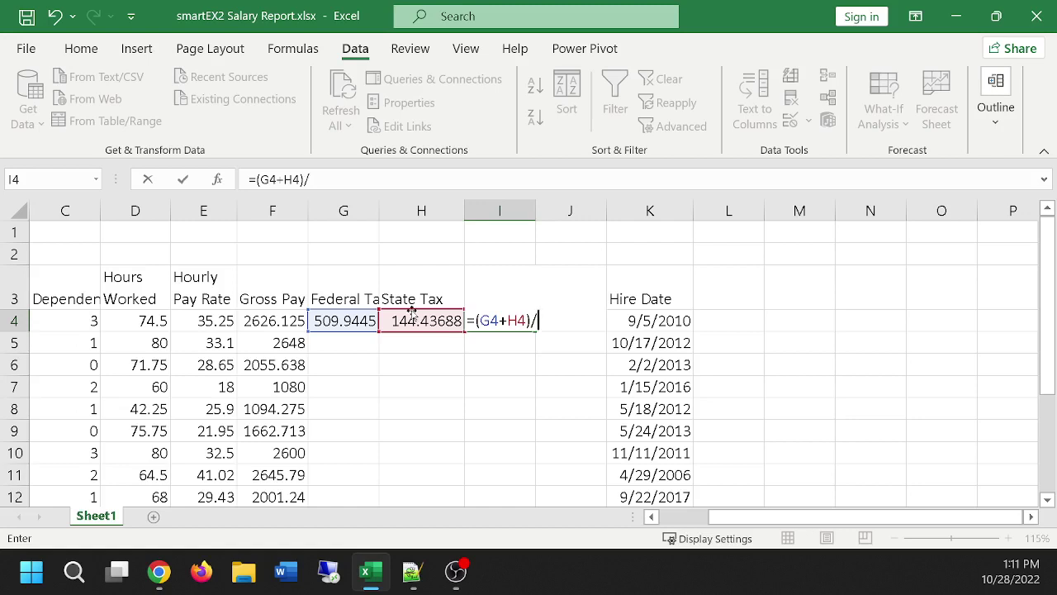
pyautogui.click(276, 322)
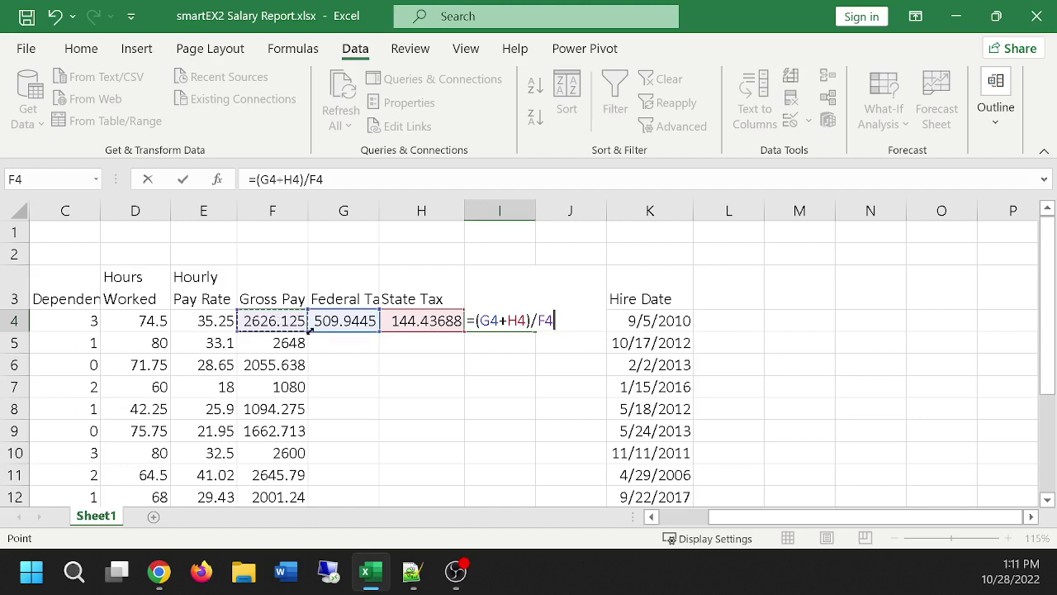
pyautogui.press('Return')
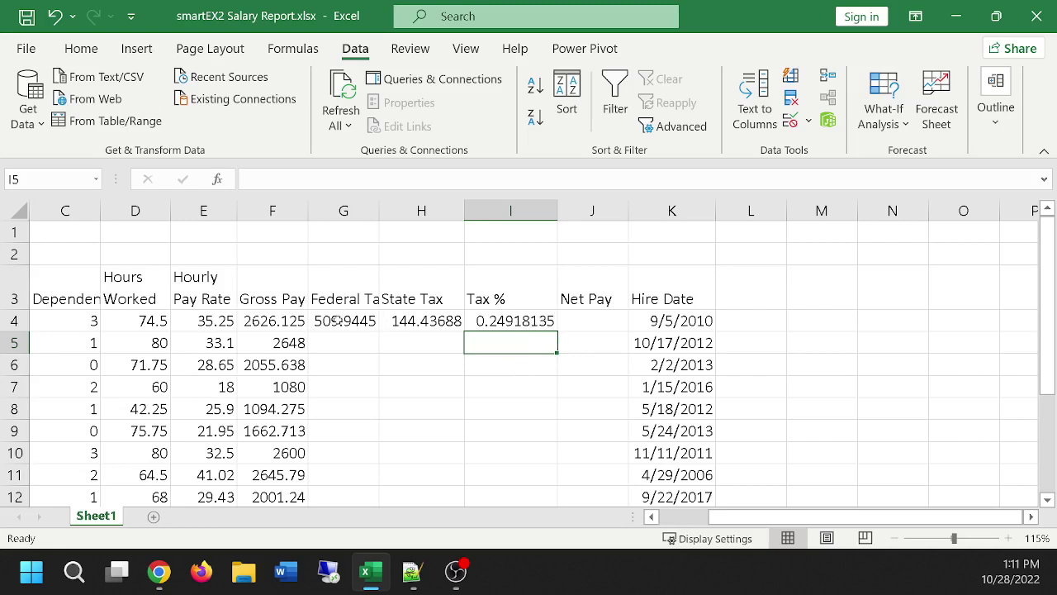
# - Review the G4 and I4 formulas, discarding an accidental edit to G4
pyautogui.doubleClick(337, 320)
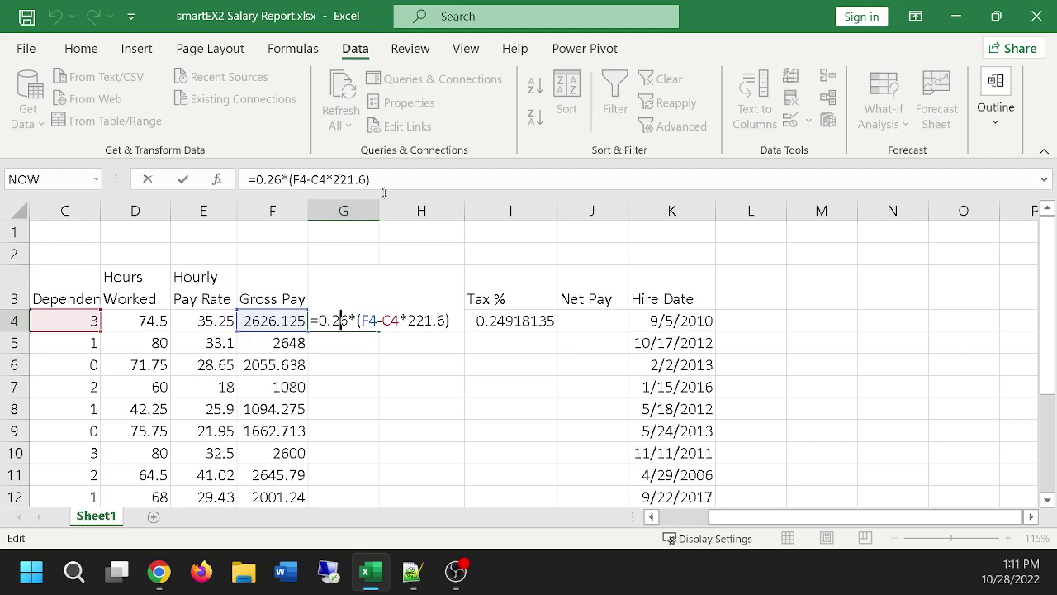
pyautogui.write('`')
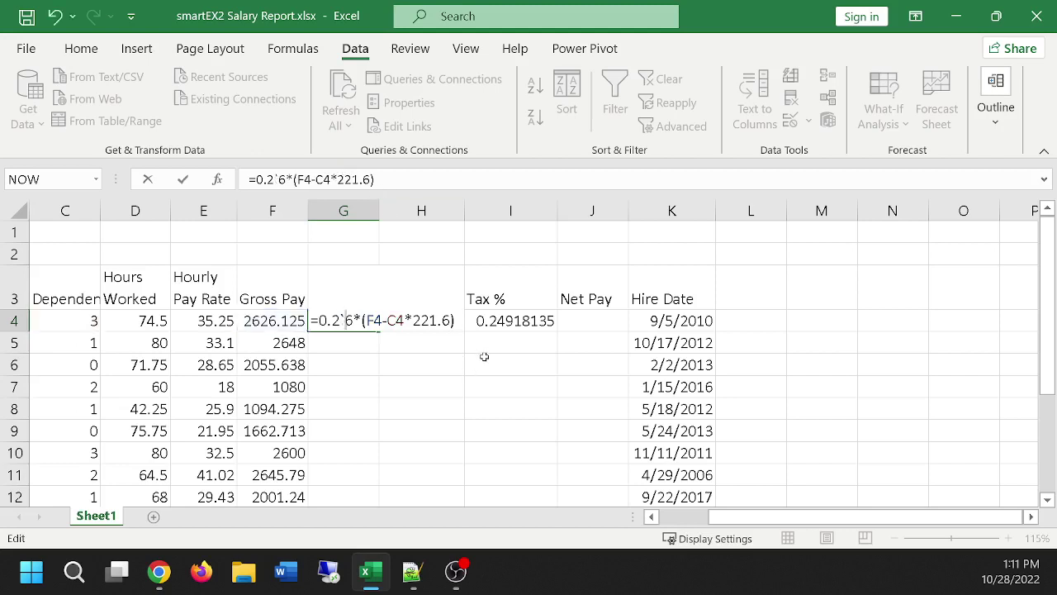
pyautogui.press('Escape')
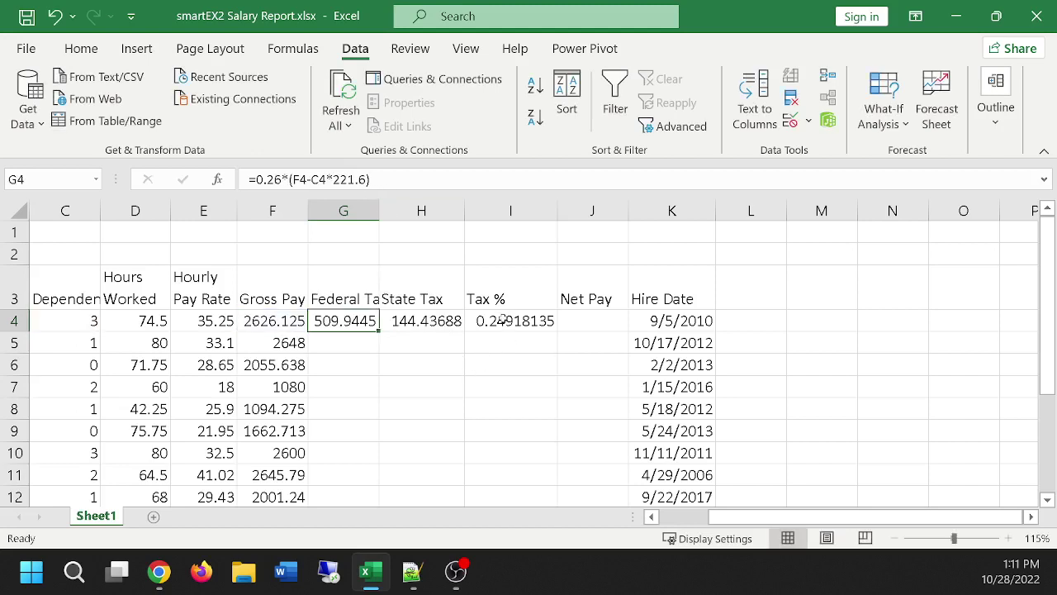
pyautogui.doubleClick(503, 321)
pyautogui.press('Escape')
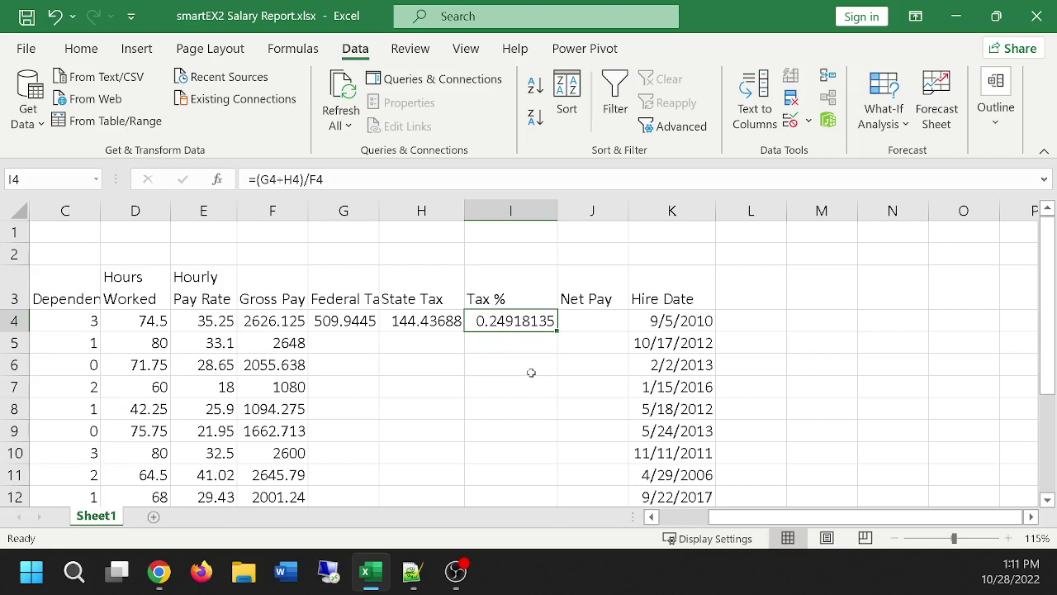
# - Format I4 as a percentage (25%) and switch the sheet to showing formulas with Ctrl+`
pyautogui.click(81, 49)
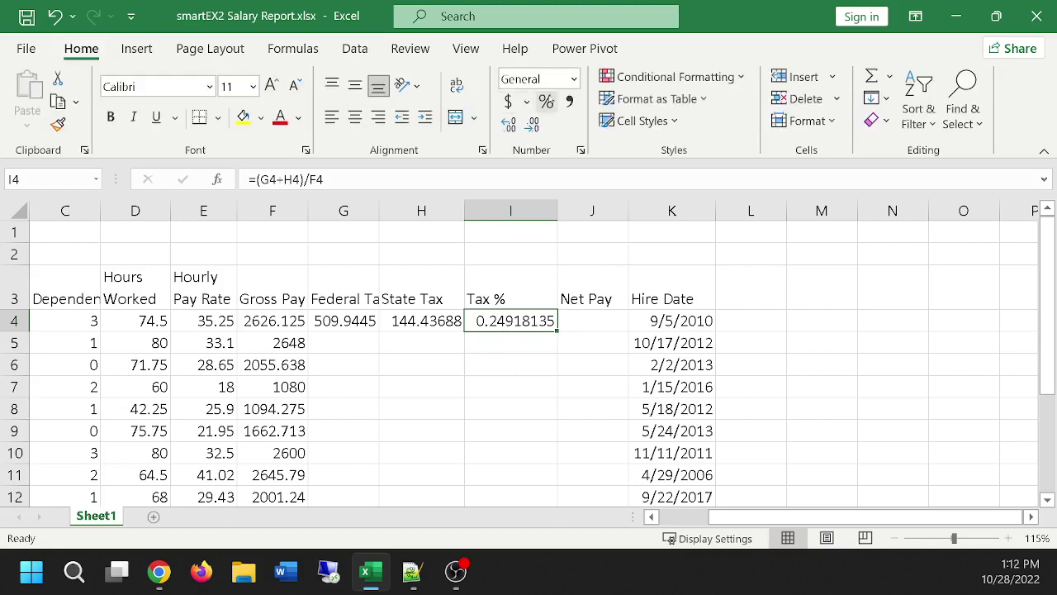
pyautogui.click(546, 101)
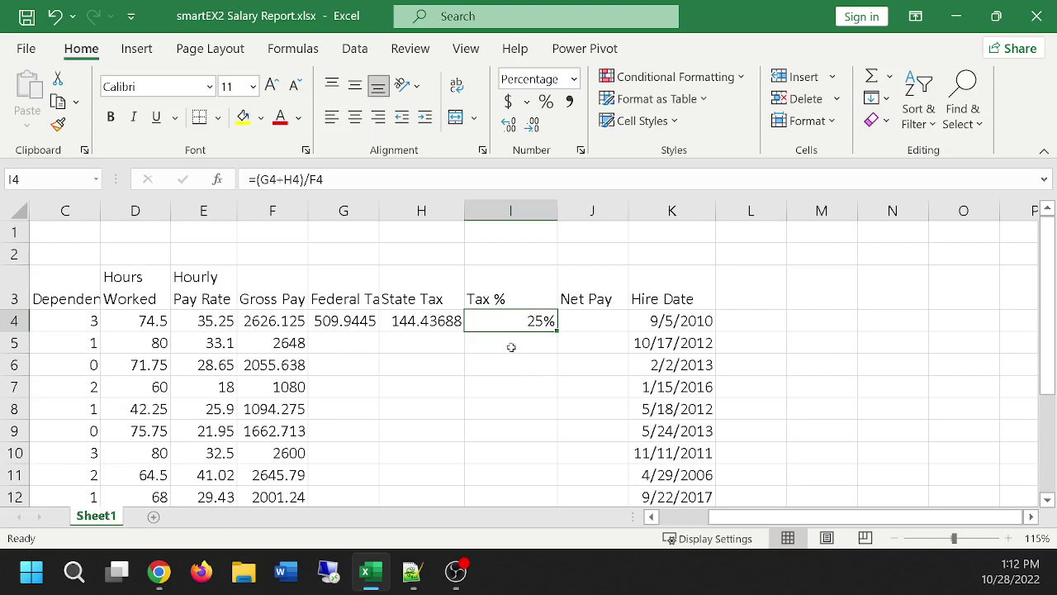
pyautogui.hotkey('ctrl', '`')
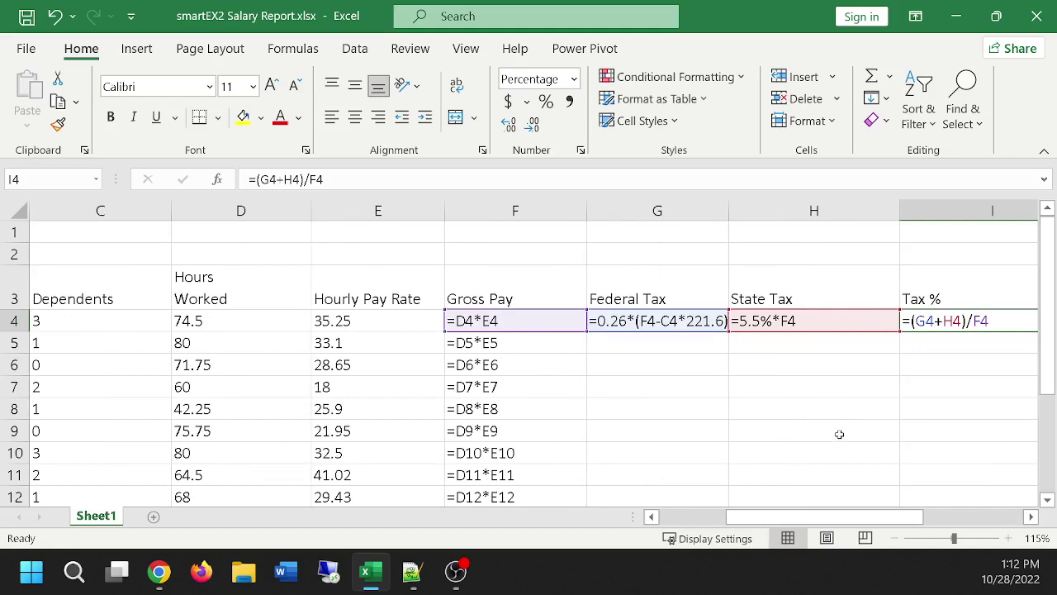
# - Show computed values again and narrow column H until its State Tax displays ##
pyautogui.moveTo(842, 517); pyautogui.dragTo(900, 519)
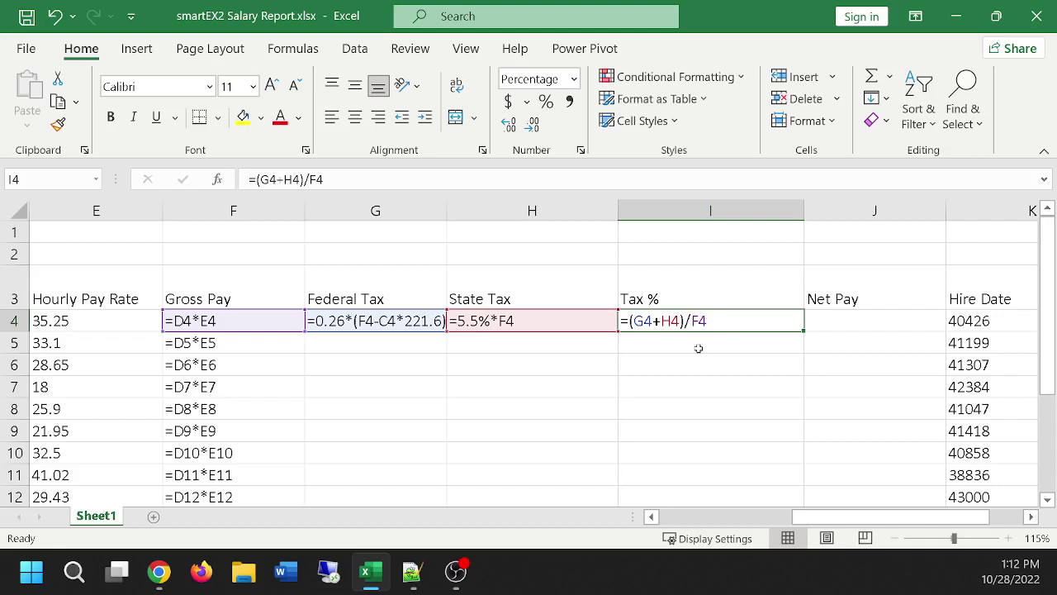
pyautogui.hotkey('ctrl', '`')
pyautogui.hotkey('ctrl', '`')
pyautogui.hotkey('ctrl', '`')
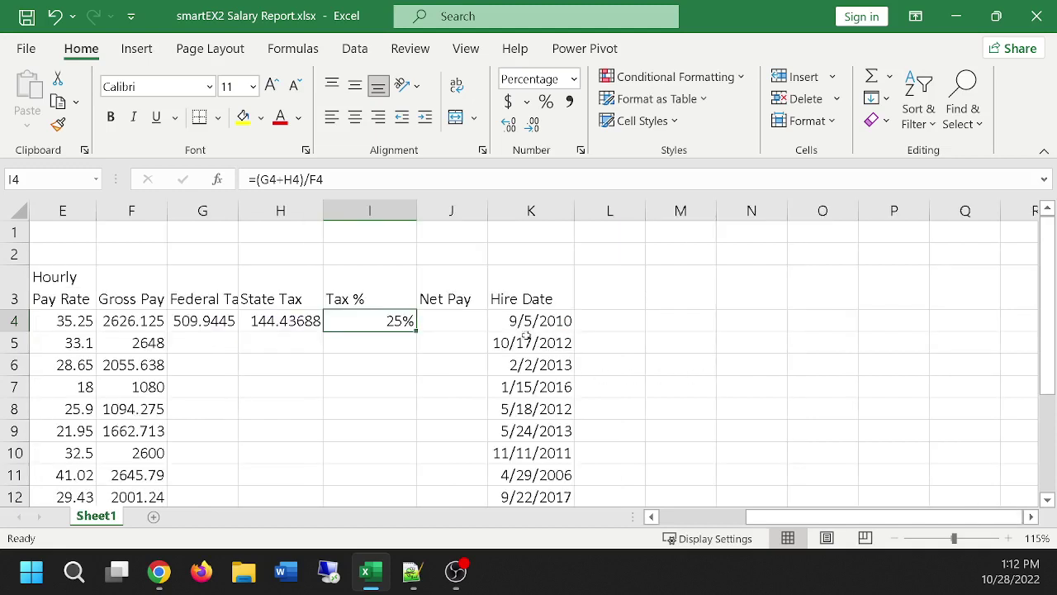
pyautogui.moveTo(323, 207)
pyautogui.mouseDown()
pyautogui.moveTo(436, 203)
pyautogui.moveTo(301, 236)
pyautogui.moveTo(293, 213)
pyautogui.moveTo(324, 215)
pyautogui.mouseUp()
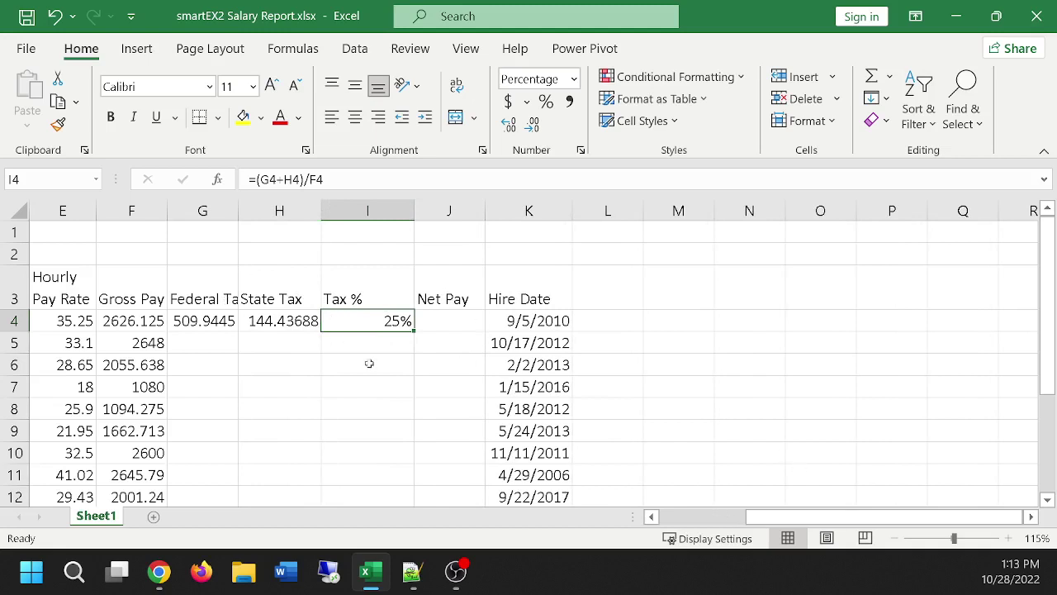
pyautogui.moveTo(322, 211)
pyautogui.mouseDown()
pyautogui.moveTo(333, 213)
pyautogui.moveTo(264, 219)
pyautogui.mouseUp()
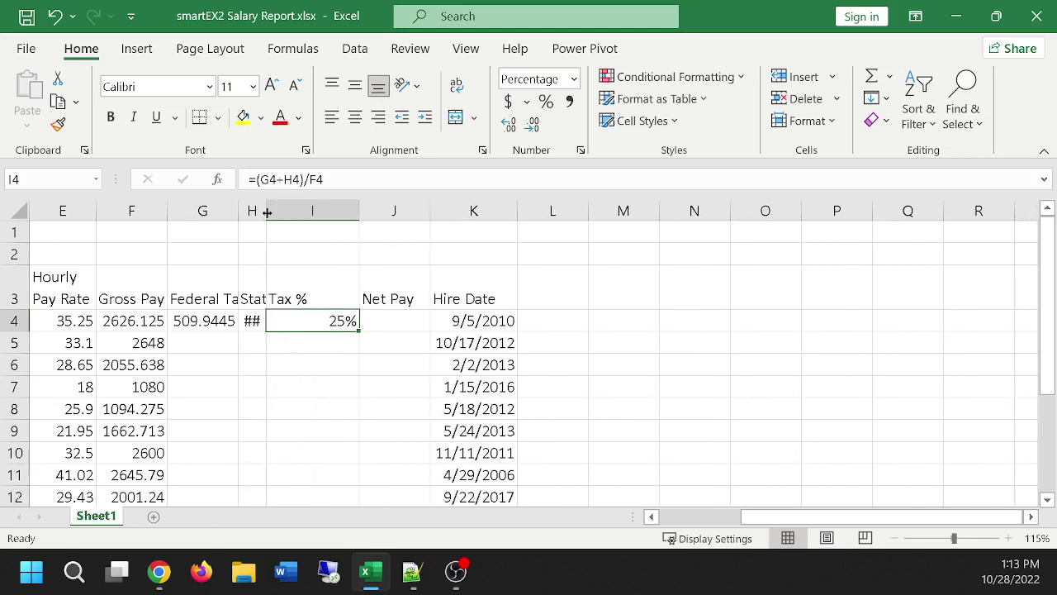
# - AutoFit column H so the State Tax shows 144.436875 in full
pyautogui.doubleClick(267, 209)
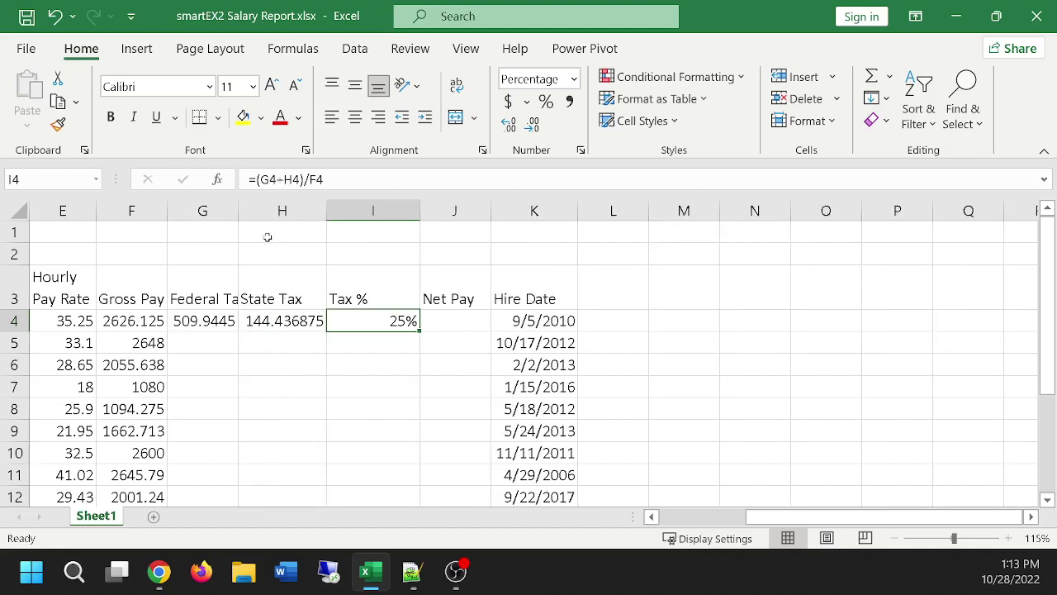
pyautogui.click(273, 321)
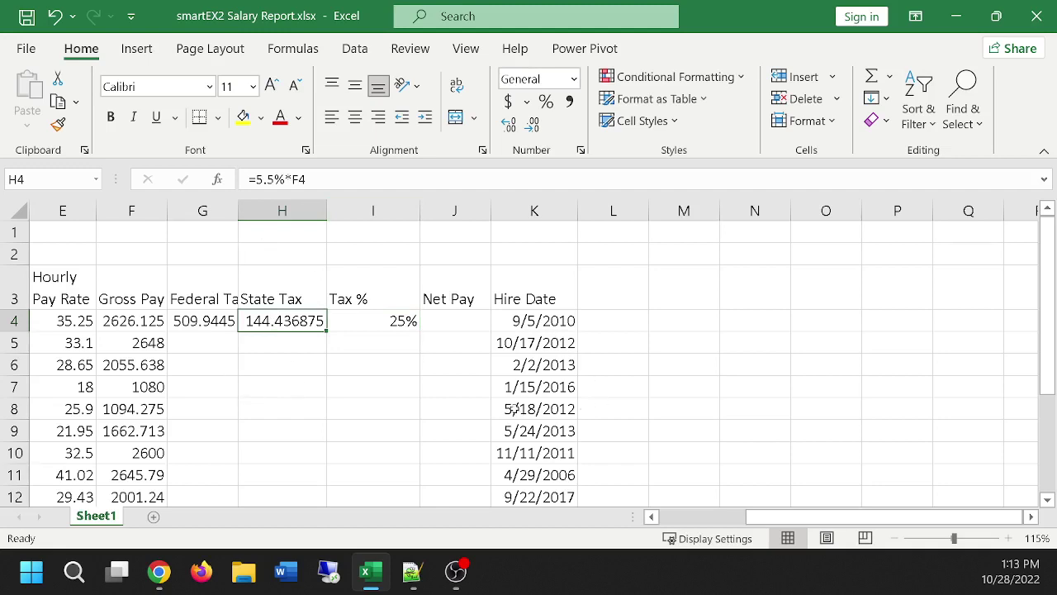
pyautogui.click(454, 327)
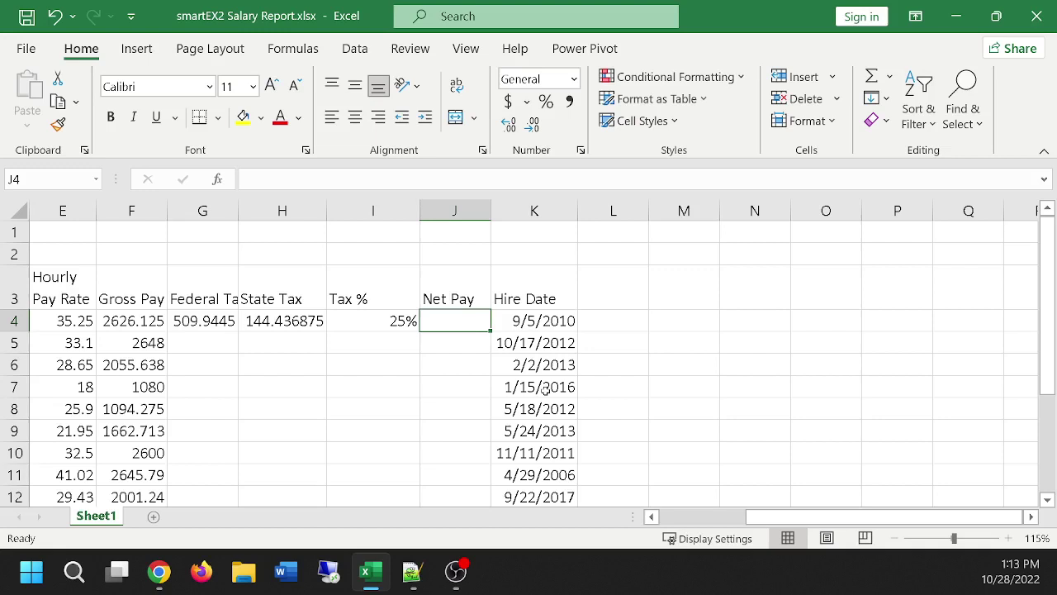
# - Build the Net Pay formula =F4-G4-H4 in J4
pyautogui.write('=')
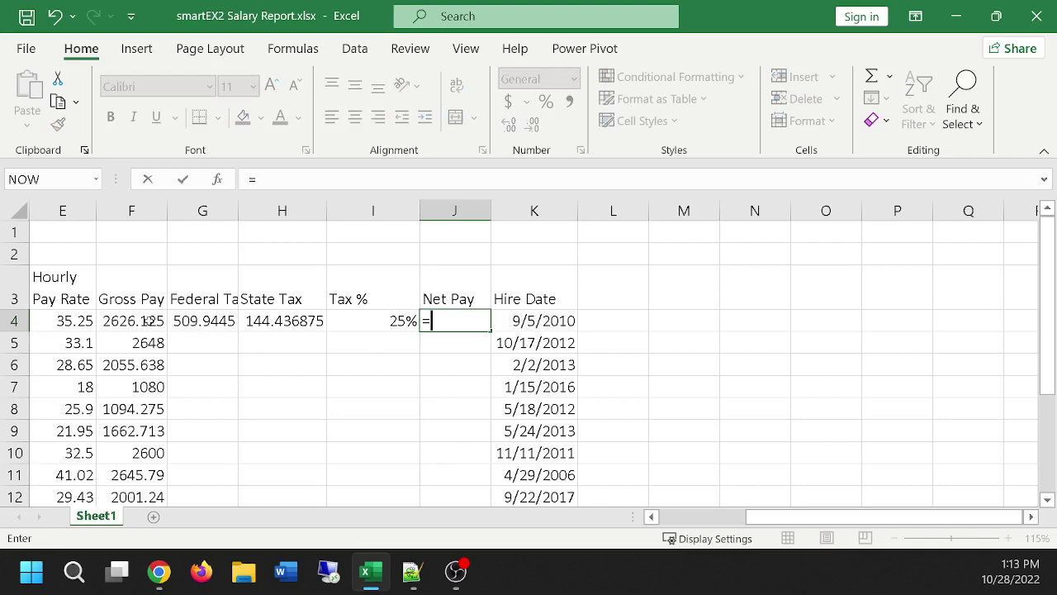
pyautogui.click(147, 321)
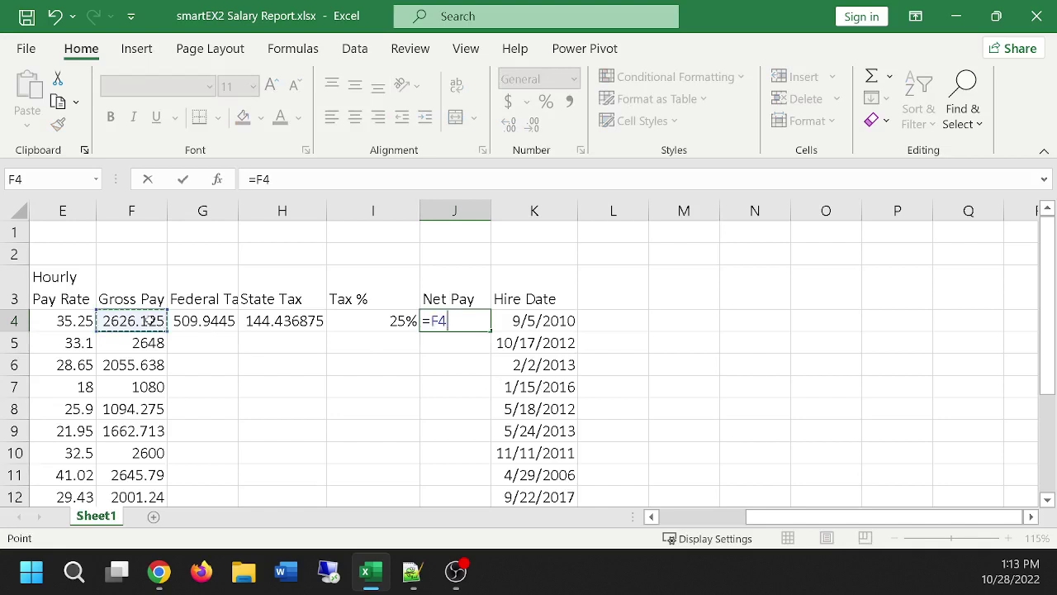
pyautogui.write('-')
pyautogui.click(182, 314)
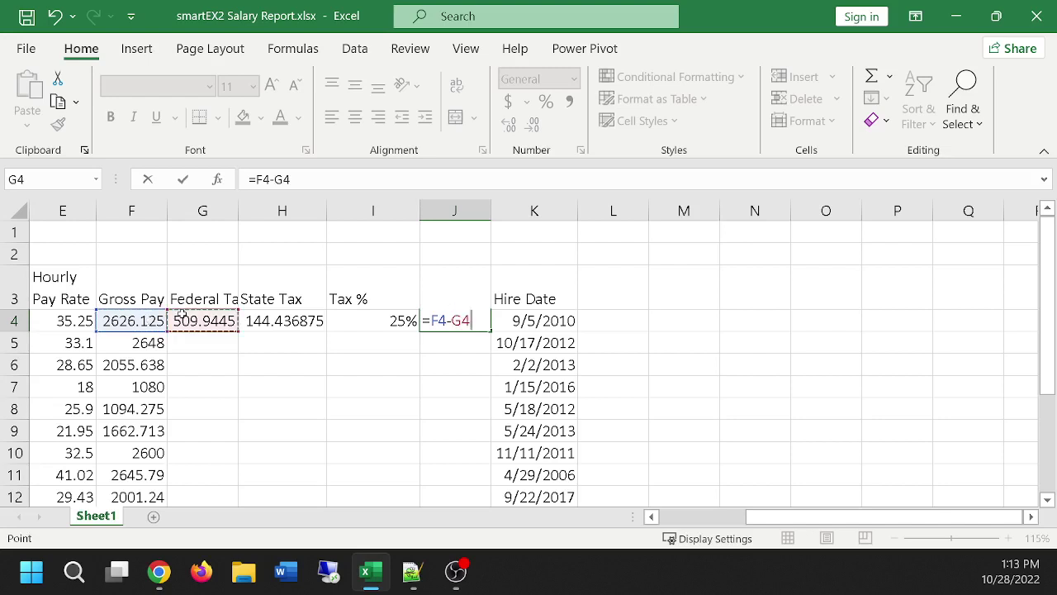
pyautogui.write('-')
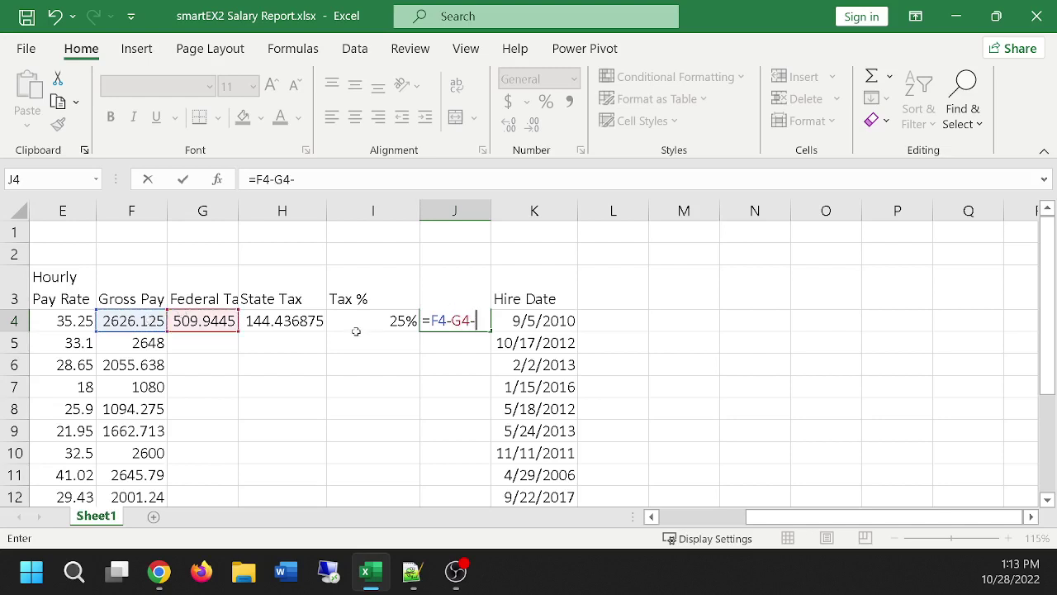
pyautogui.click(312, 321)
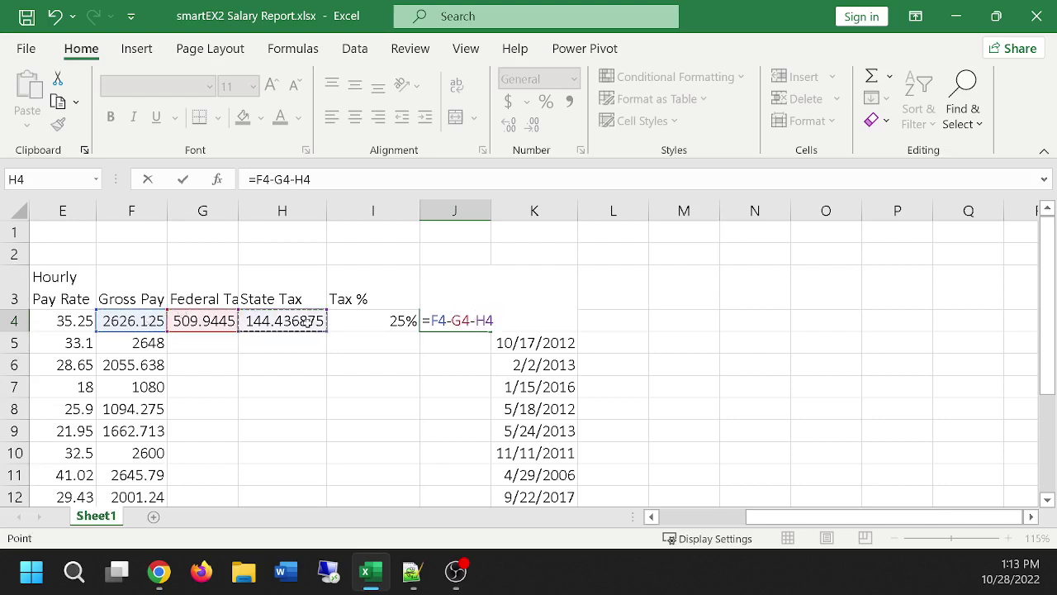
# - Rework J4's formula back to =F4-G4-H4 and confirm it, showing 1971.74363
pyautogui.click(452, 320)
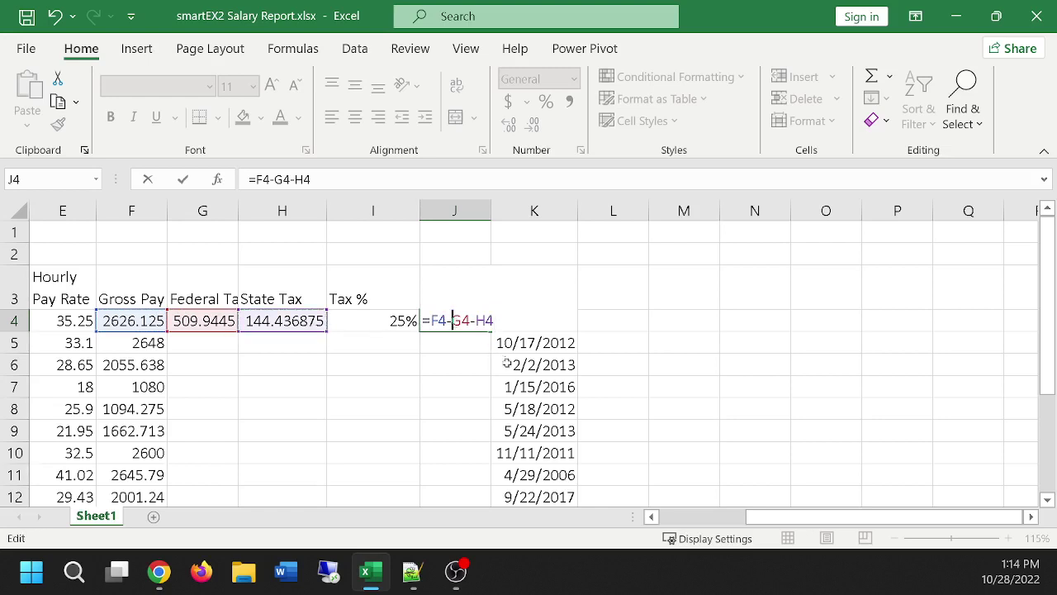
pyautogui.write('(')
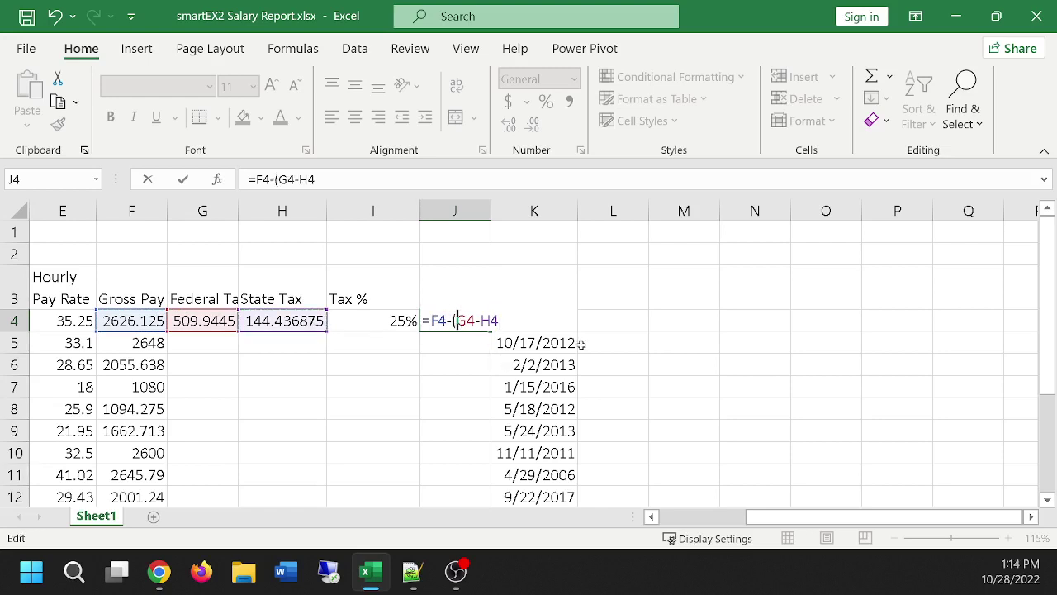
pyautogui.click(499, 320)
pyautogui.write(')')
pyautogui.press('Left')
pyautogui.press('Left')
pyautogui.press('Left')
pyautogui.press('BackSpace')
pyautogui.write('+')
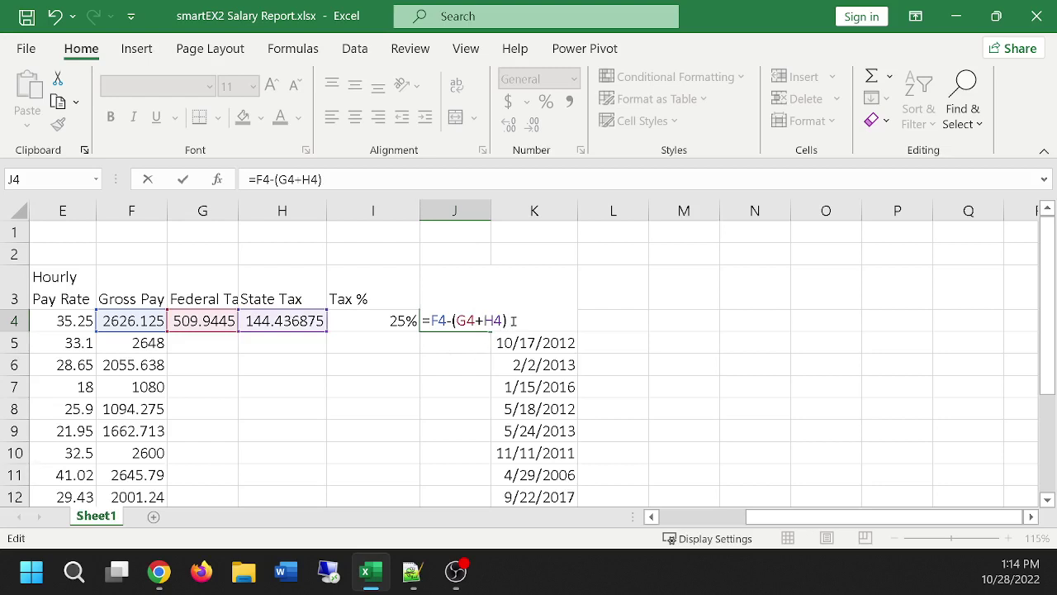
pyautogui.press('BackSpace')
pyautogui.press('BackSpace')
pyautogui.press('BackSpace')
pyautogui.press('BackSpace')
pyautogui.press('BackSpace')
pyautogui.press('BackSpace')
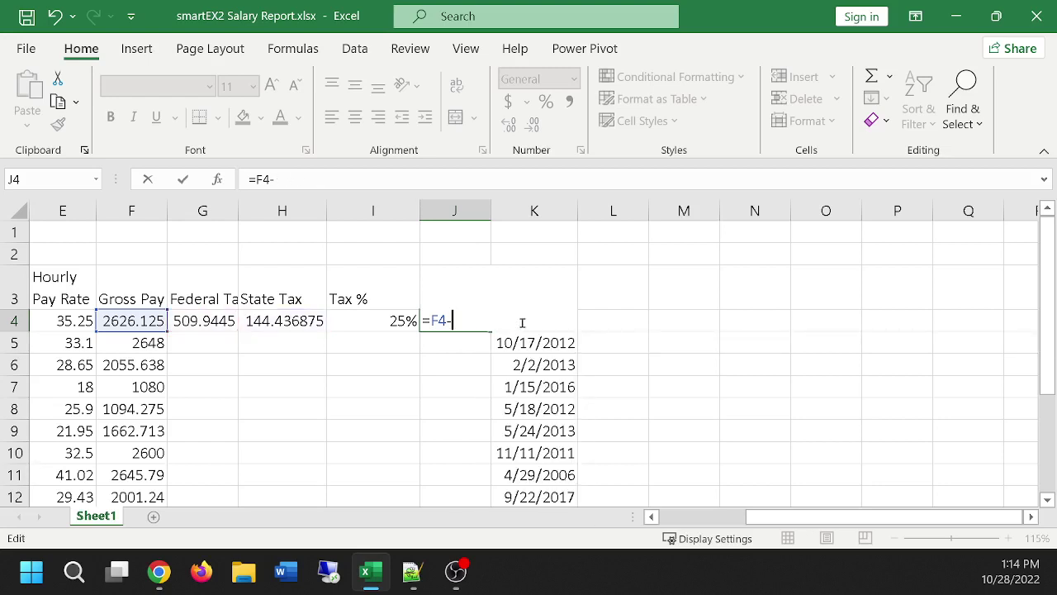
pyautogui.click(191, 319)
pyautogui.write('-')
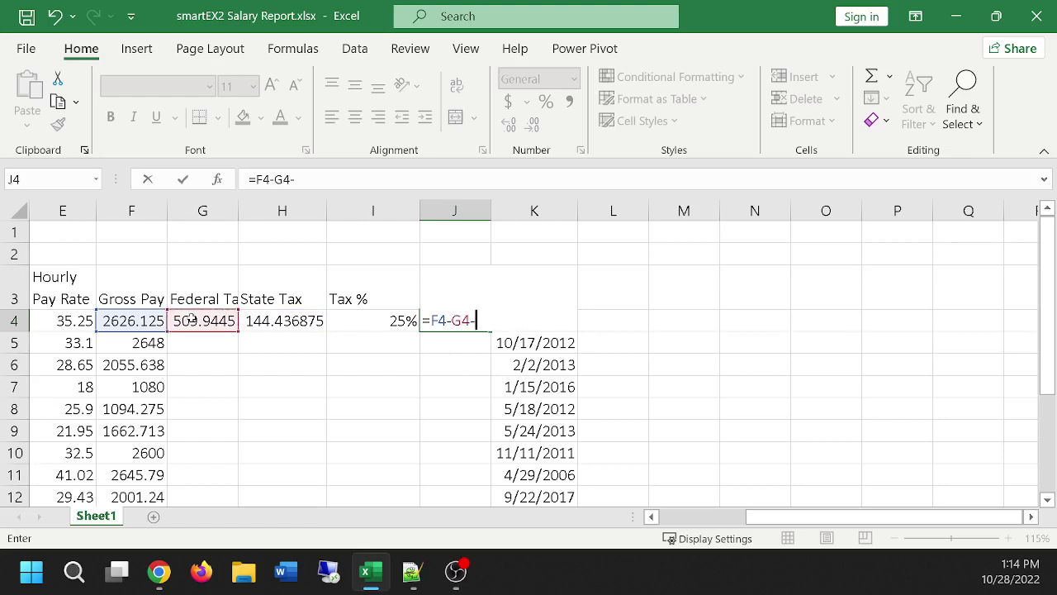
pyautogui.click(298, 320)
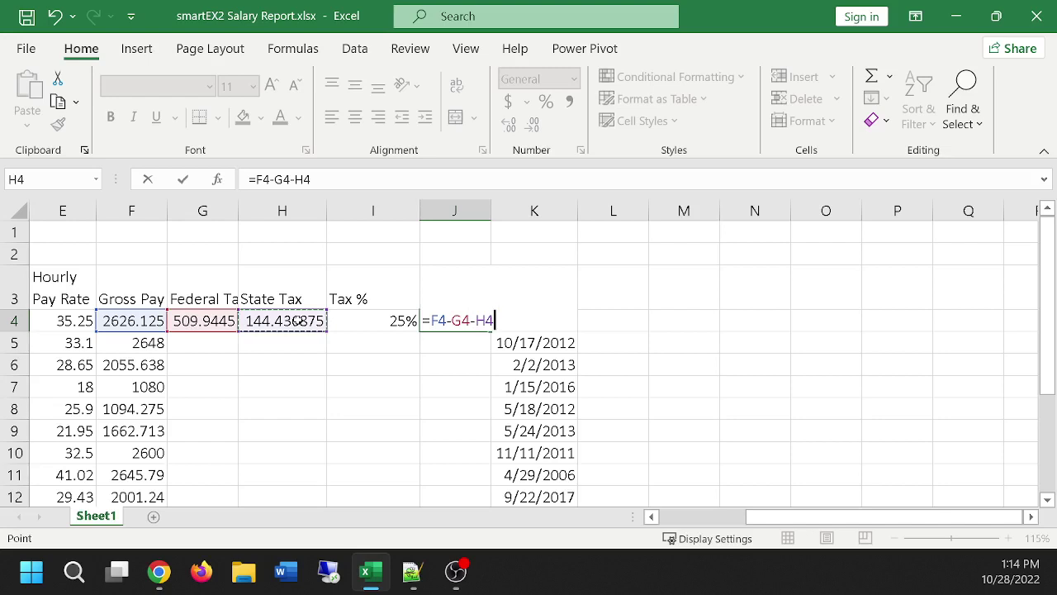
pyautogui.press('Return')
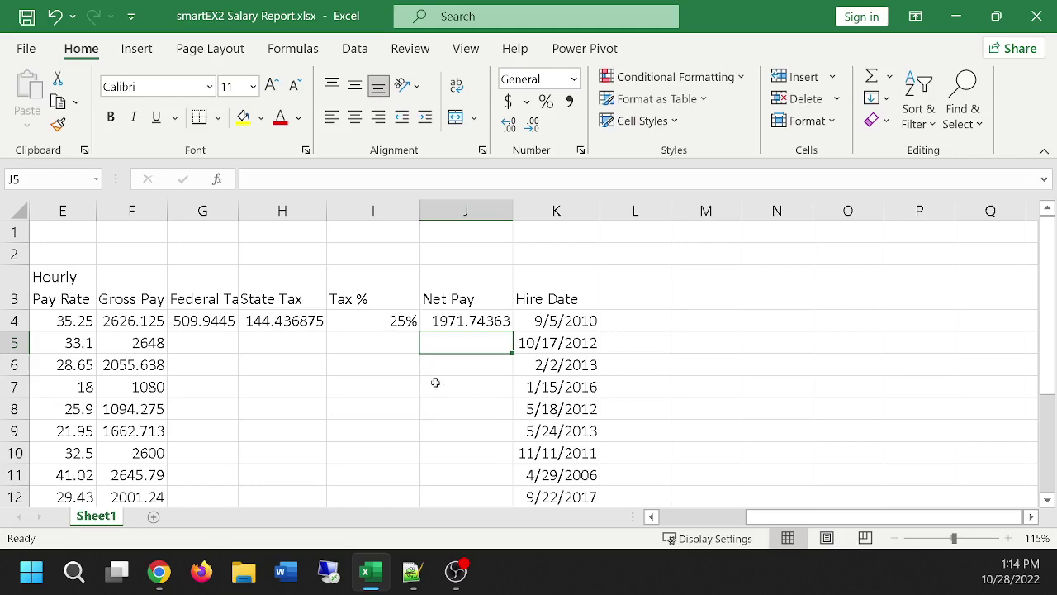
# - Copy the G4:J4 tax and Net Pay formulas down to row 12, then undo and reselect G4:J4
pyautogui.moveTo(755, 518); pyautogui.dragTo(713, 521)
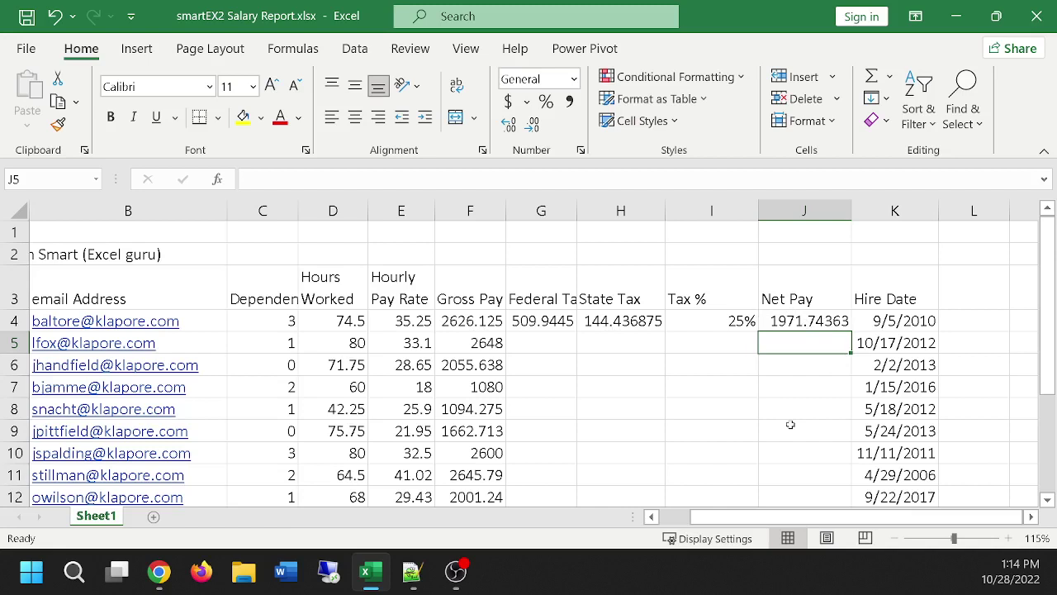
pyautogui.moveTo(534, 317)
pyautogui.mouseDown()
pyautogui.moveTo(625, 311)
pyautogui.moveTo(730, 324)
pyautogui.mouseUp()
pyautogui.moveTo(790, 320); pyautogui.dragTo(829, 507)
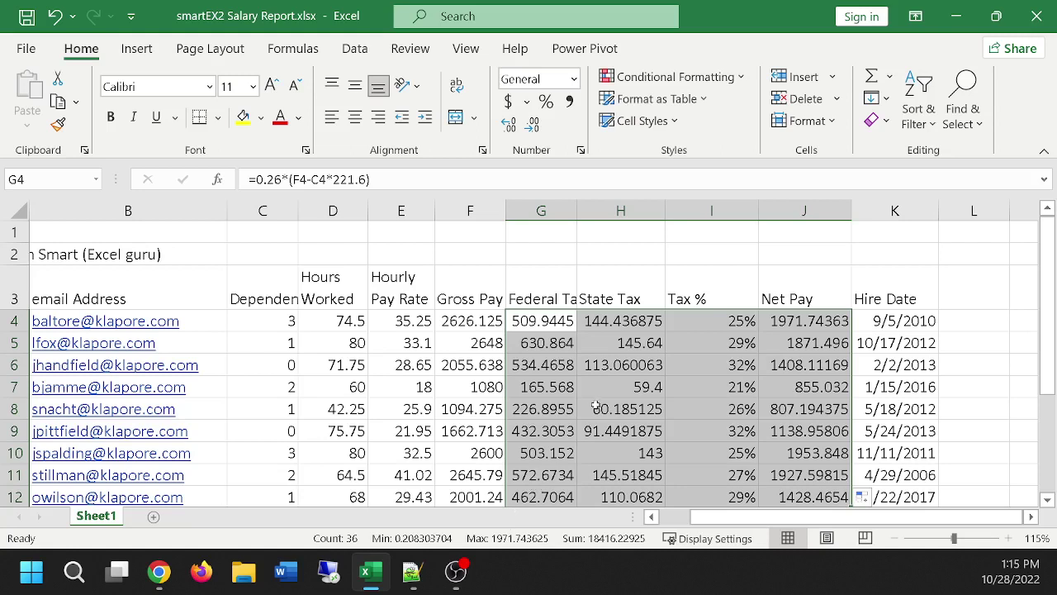
pyautogui.hotkey('ctrl', 'z')
pyautogui.click(730, 412)
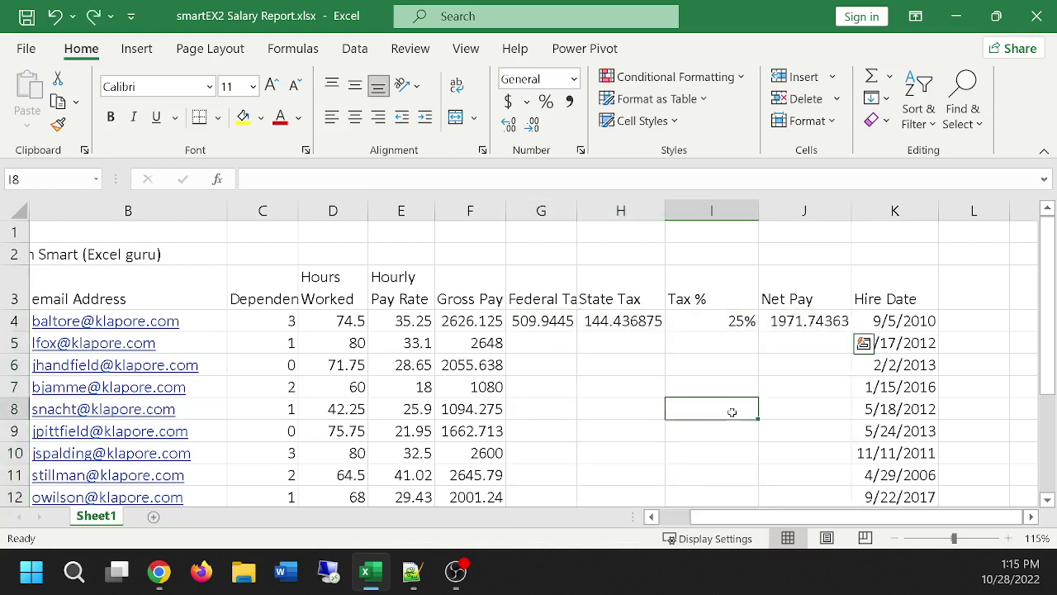
pyautogui.moveTo(543, 321)
pyautogui.mouseDown()
pyautogui.moveTo(805, 322)
pyautogui.moveTo(841, 497)
pyautogui.mouseUp()
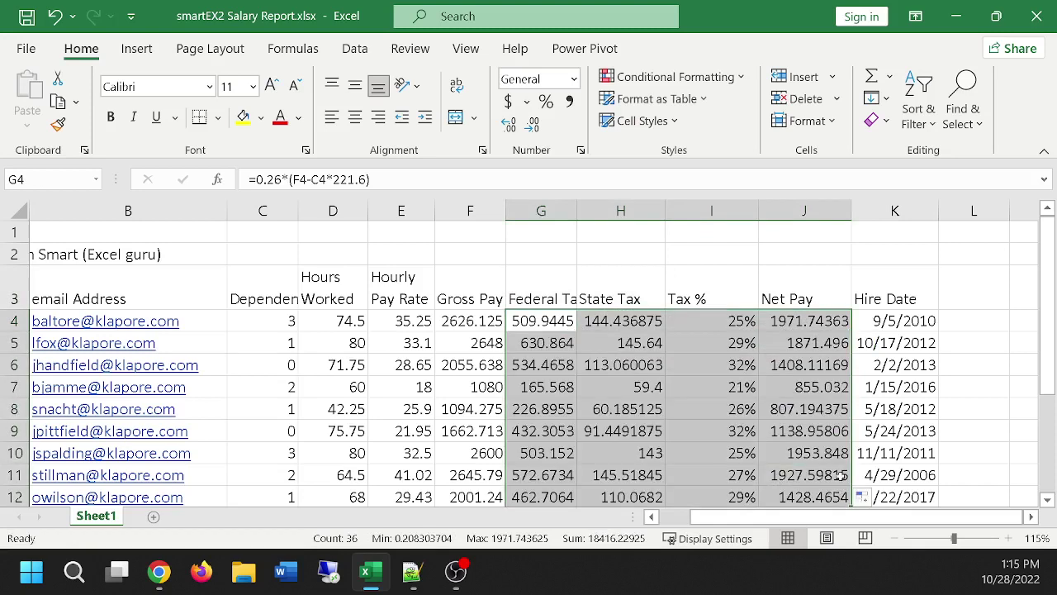
# - Fill the G4:J4 formulas down to row 12, undoing the attempt twice
pyautogui.click(807, 263)
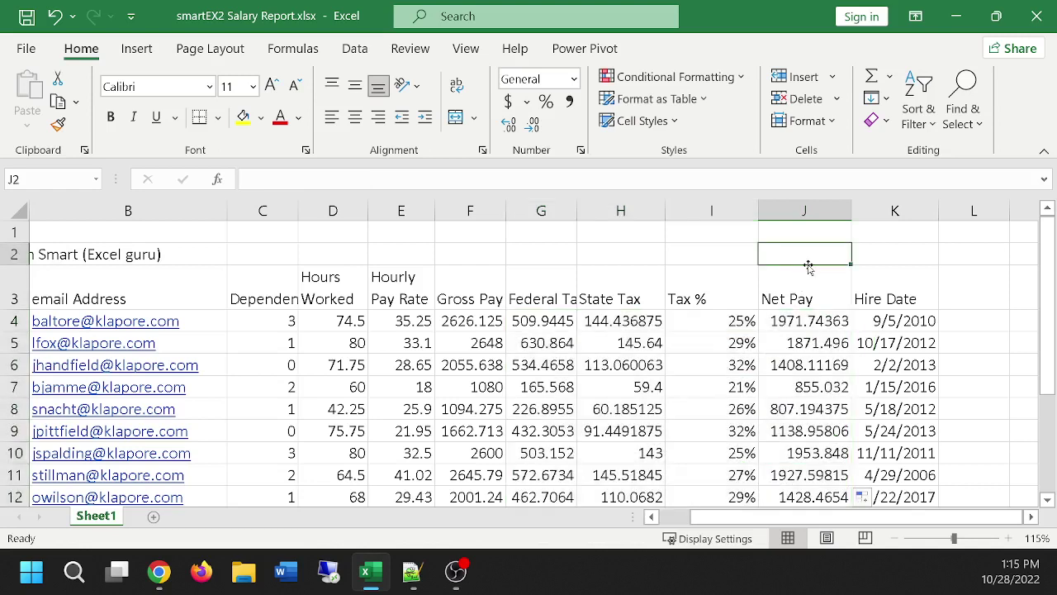
pyautogui.hotkey('ctrl', 'z')
pyautogui.click(826, 407)
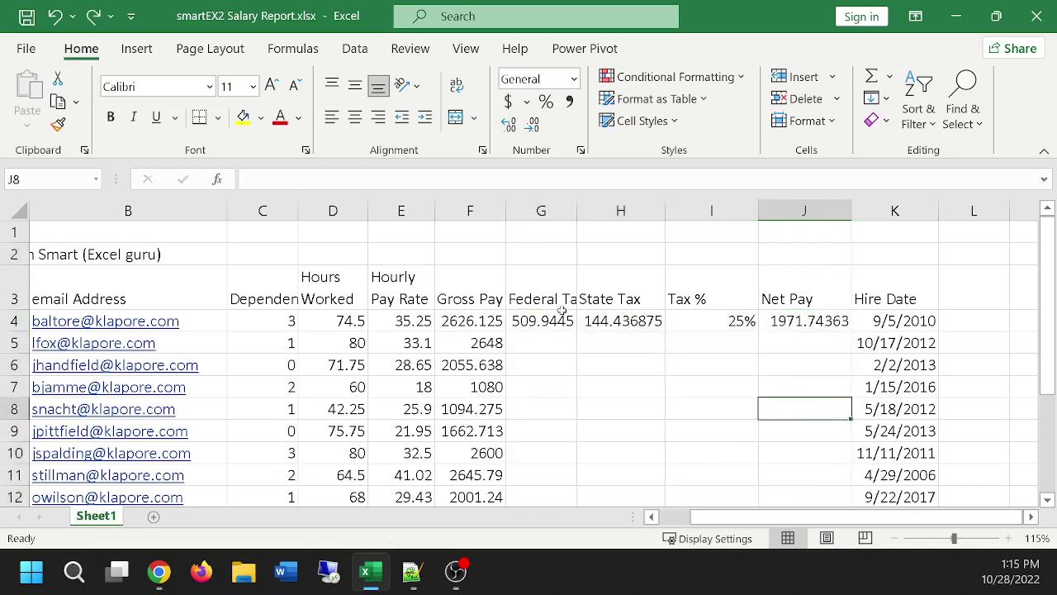
pyautogui.moveTo(545, 321); pyautogui.dragTo(805, 322)
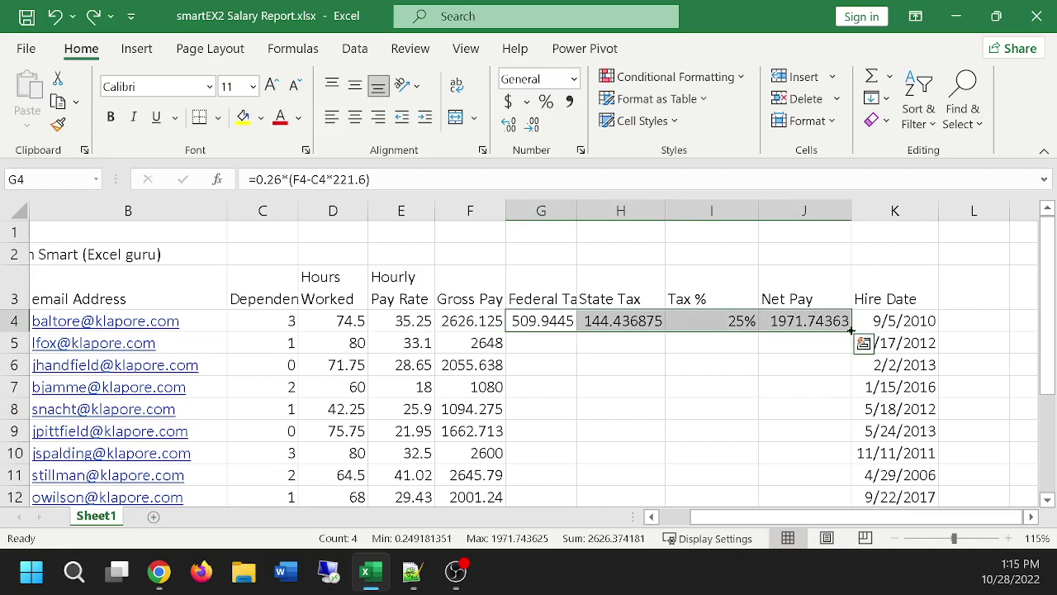
pyautogui.moveTo(851, 329); pyautogui.dragTo(846, 478)
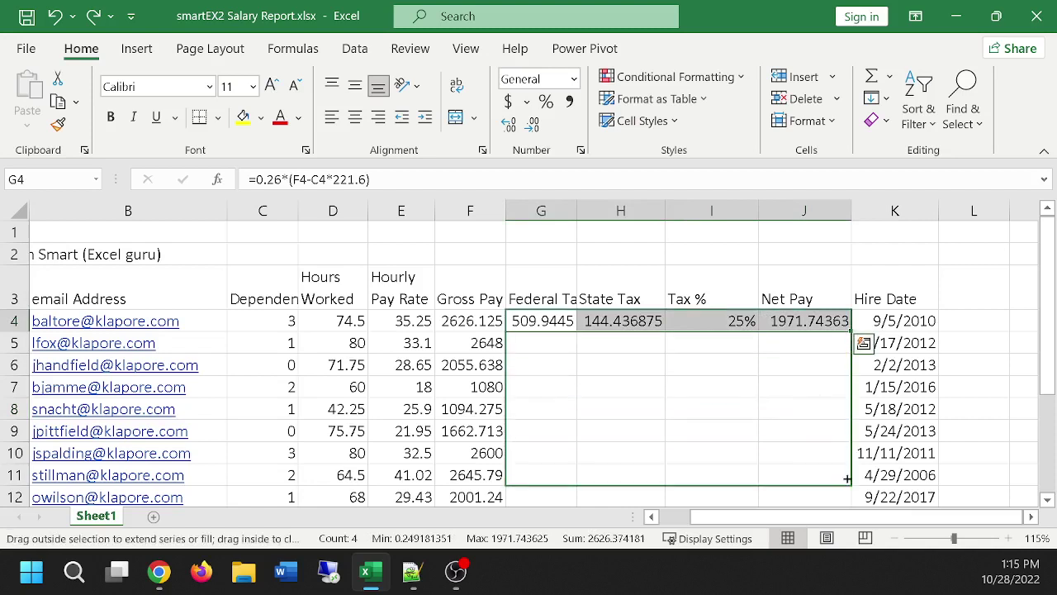
pyautogui.moveTo(847, 478); pyautogui.dragTo(846, 496)
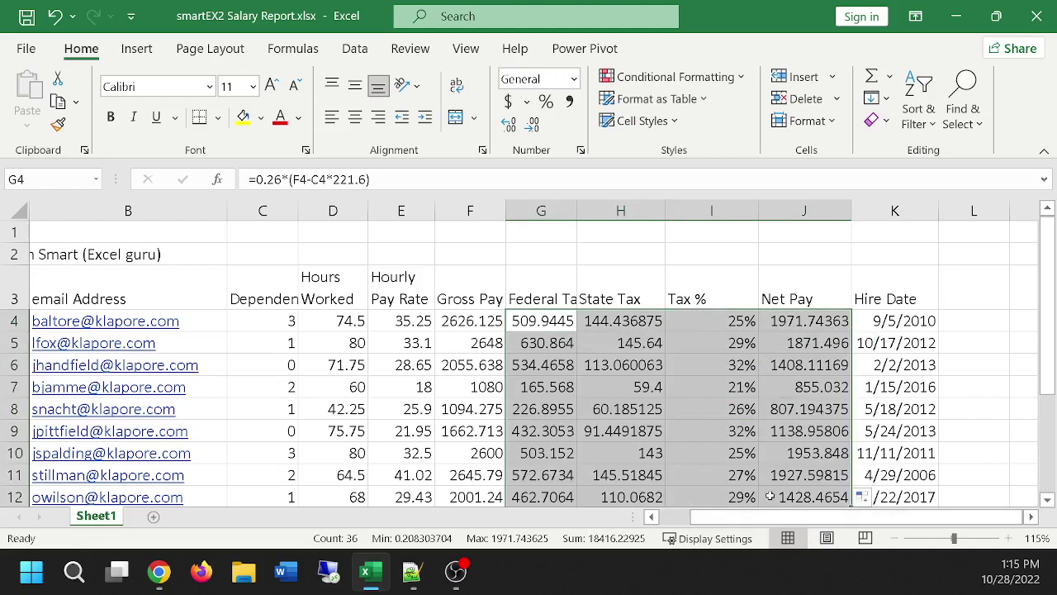
pyautogui.click(767, 257)
pyautogui.hotkey('ctrl', 'z')
pyautogui.click(614, 371)
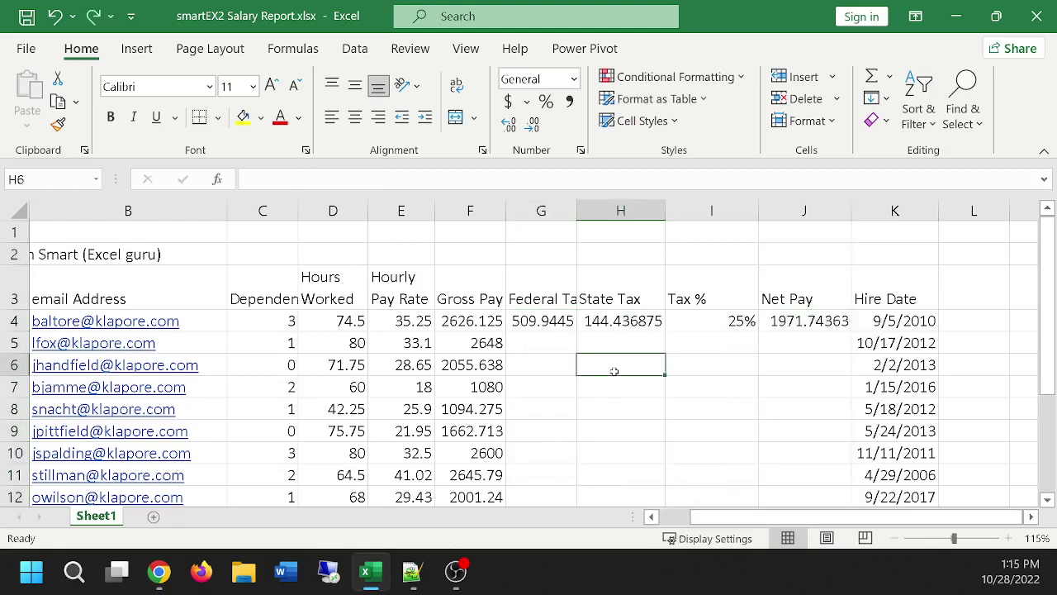
# - Copy the G4 and H4 formulas, then the I4:J4 pair, down through row 12
pyautogui.click(530, 318)
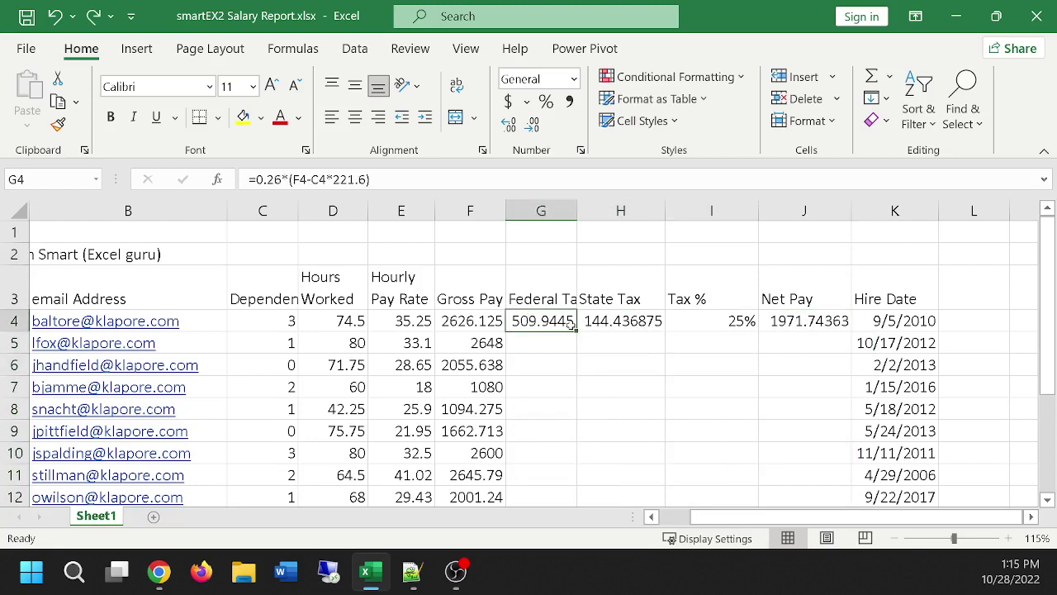
pyautogui.moveTo(576, 330); pyautogui.dragTo(574, 492)
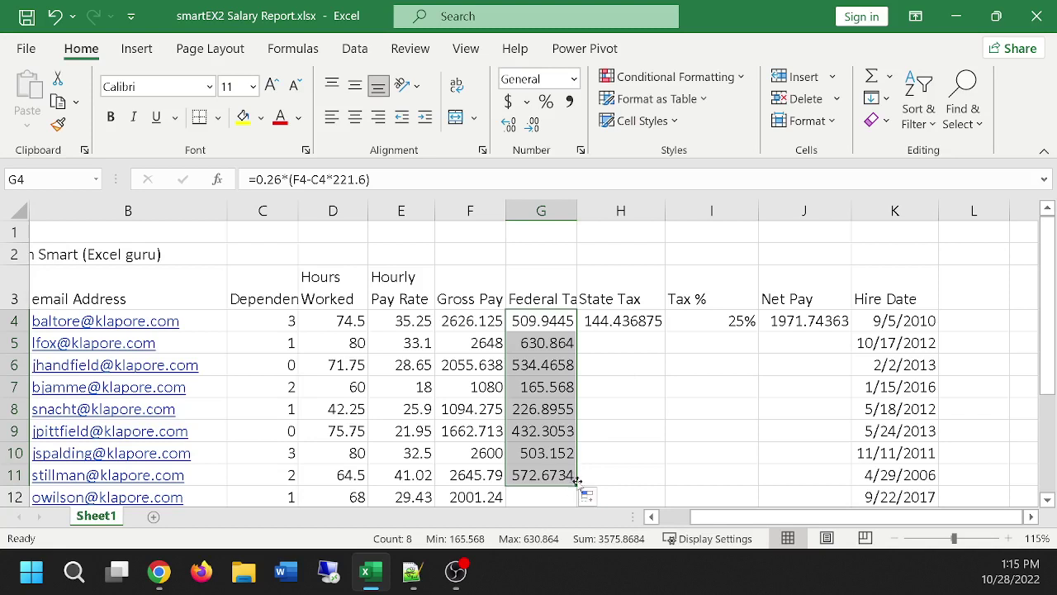
pyautogui.moveTo(576, 485); pyautogui.dragTo(577, 498)
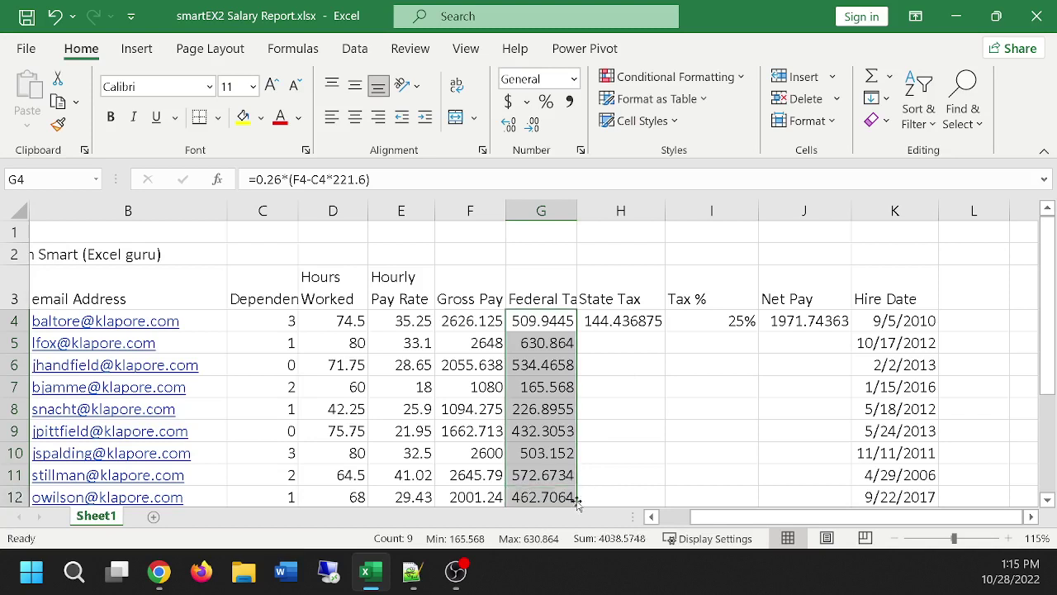
pyautogui.click(650, 330)
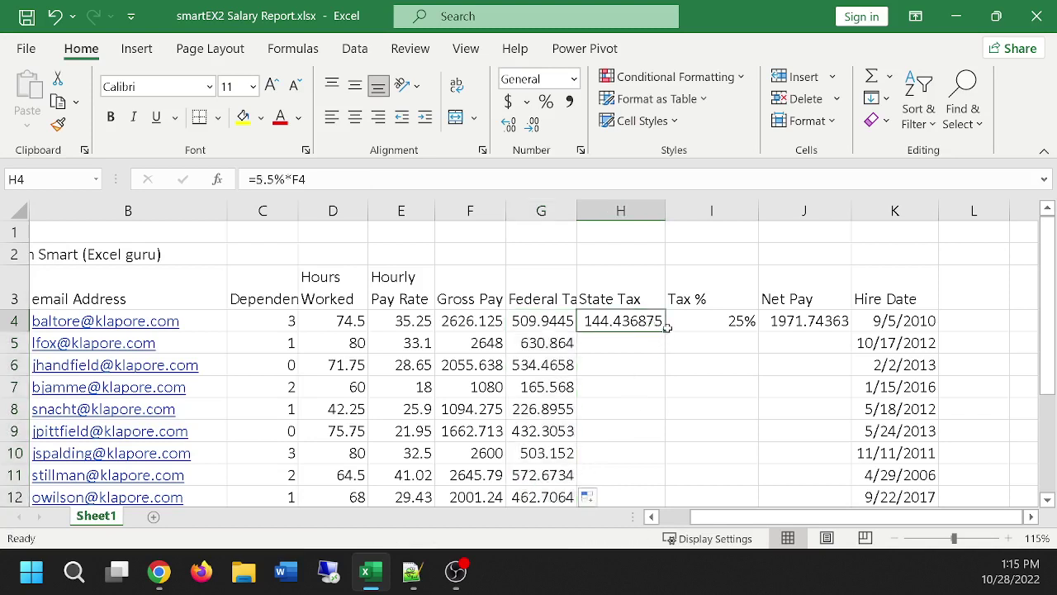
pyautogui.moveTo(661, 332); pyautogui.dragTo(660, 505)
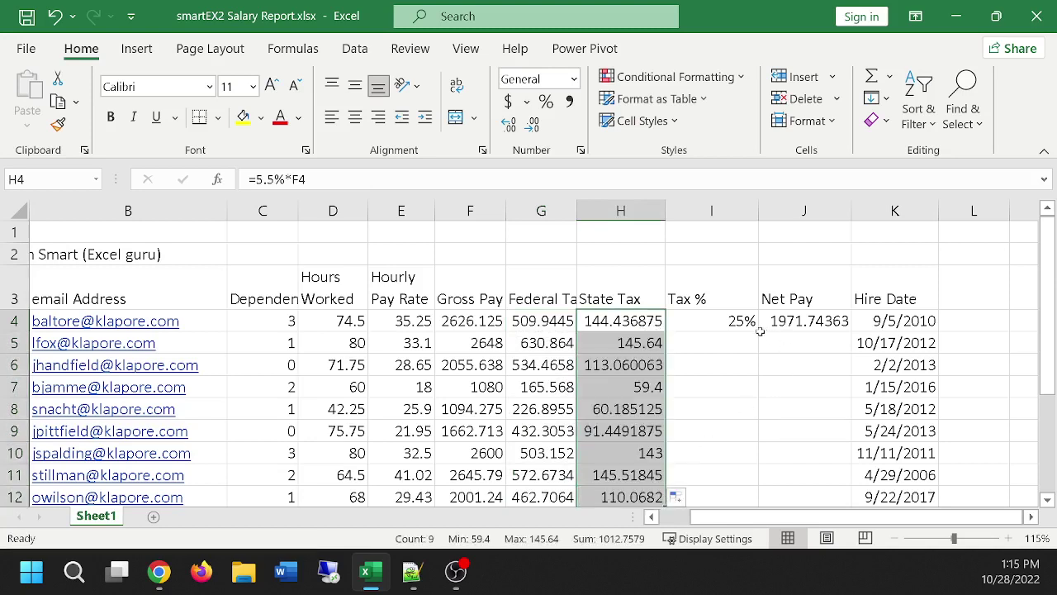
pyautogui.moveTo(717, 319)
pyautogui.mouseDown()
pyautogui.moveTo(772, 304)
pyautogui.moveTo(797, 315)
pyautogui.moveTo(841, 501)
pyautogui.mouseUp()
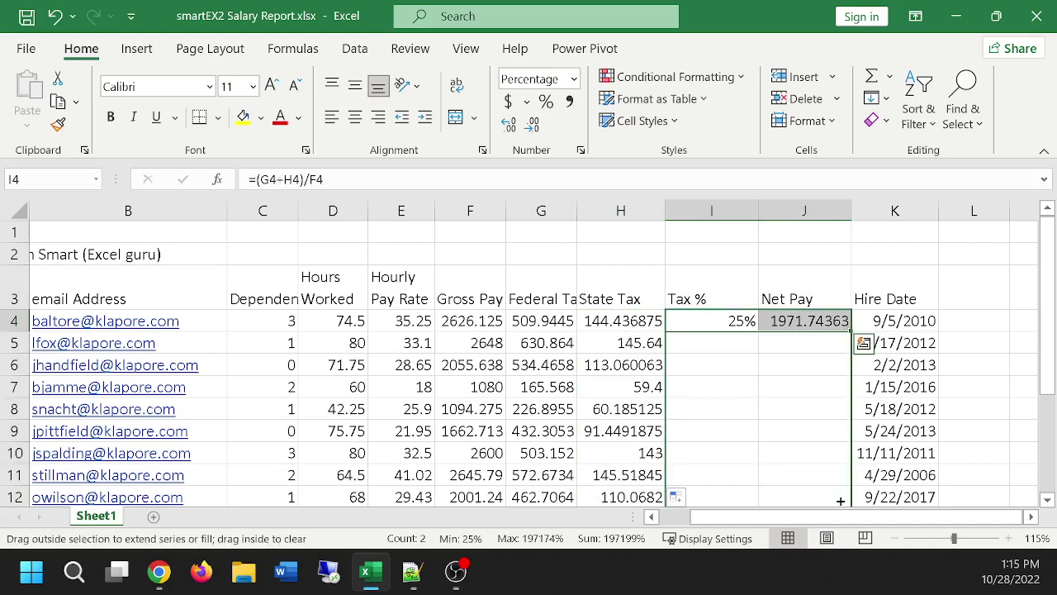
pyautogui.click(971, 301)
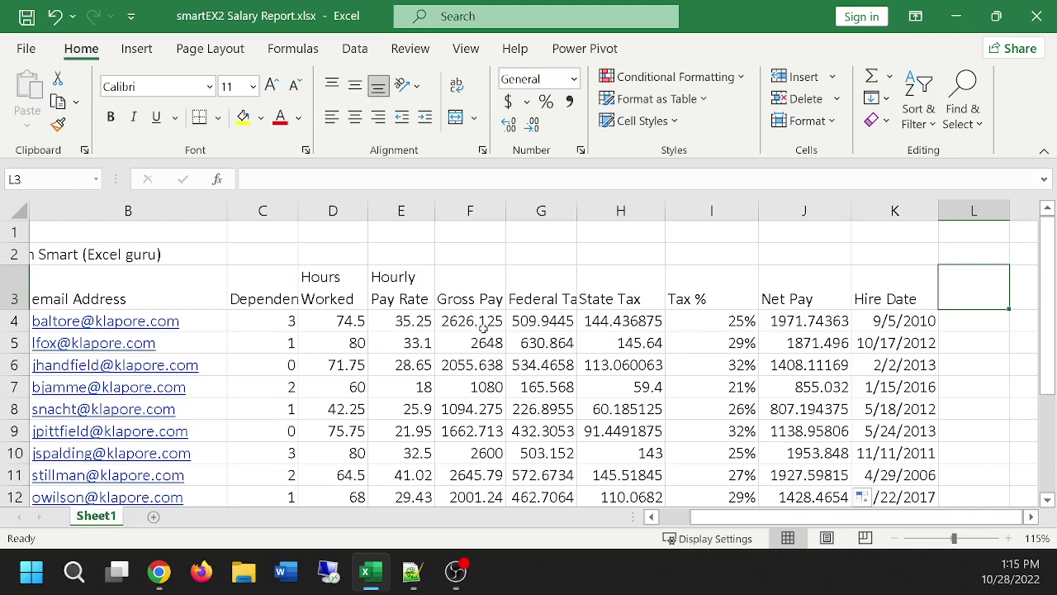
# - With formulas displayed, narrow columns D and E, then return to values and autofit column E
pyautogui.hotkey('ctrl', '`')
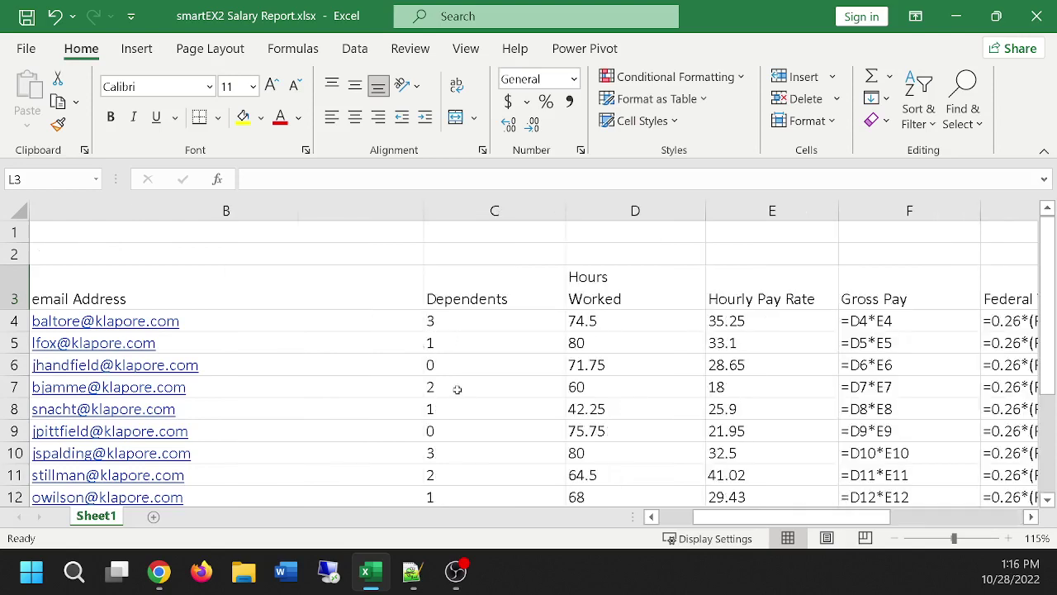
pyautogui.moveTo(709, 520); pyautogui.dragTo(780, 525)
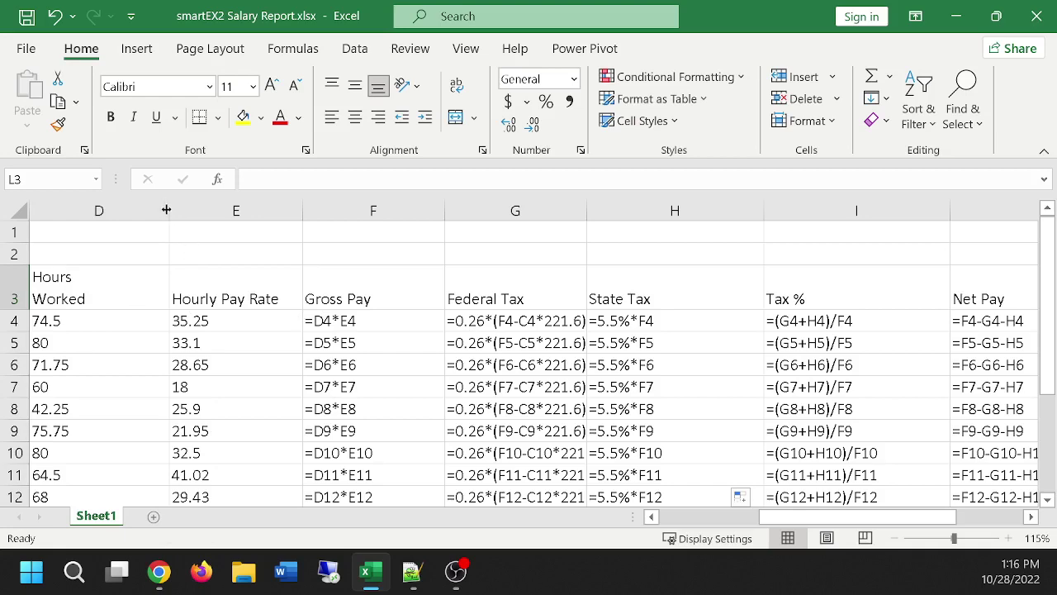
pyautogui.moveTo(169, 209); pyautogui.dragTo(120, 209)
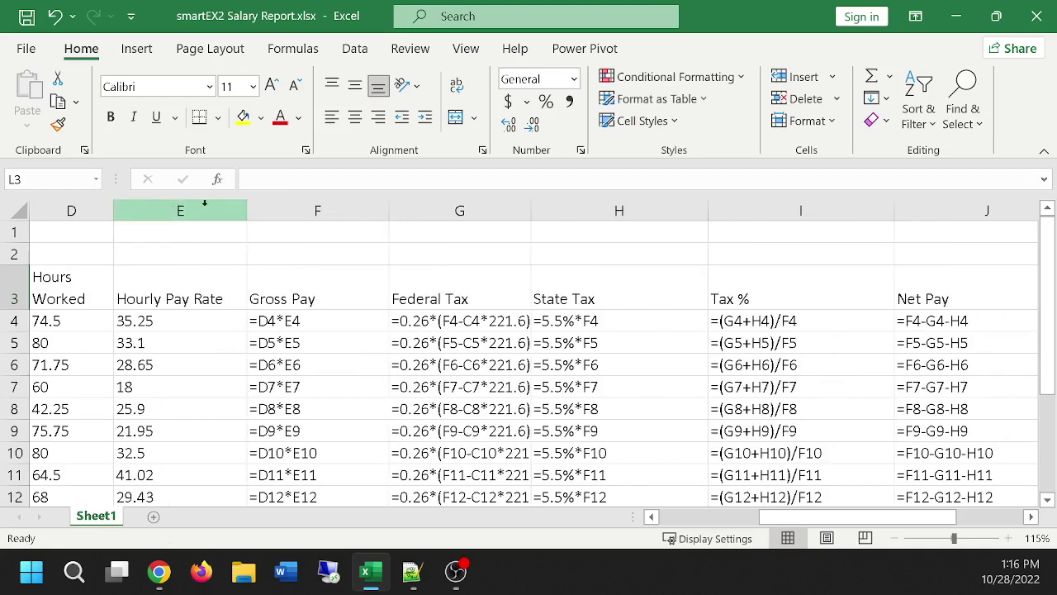
pyautogui.moveTo(247, 211); pyautogui.dragTo(211, 211)
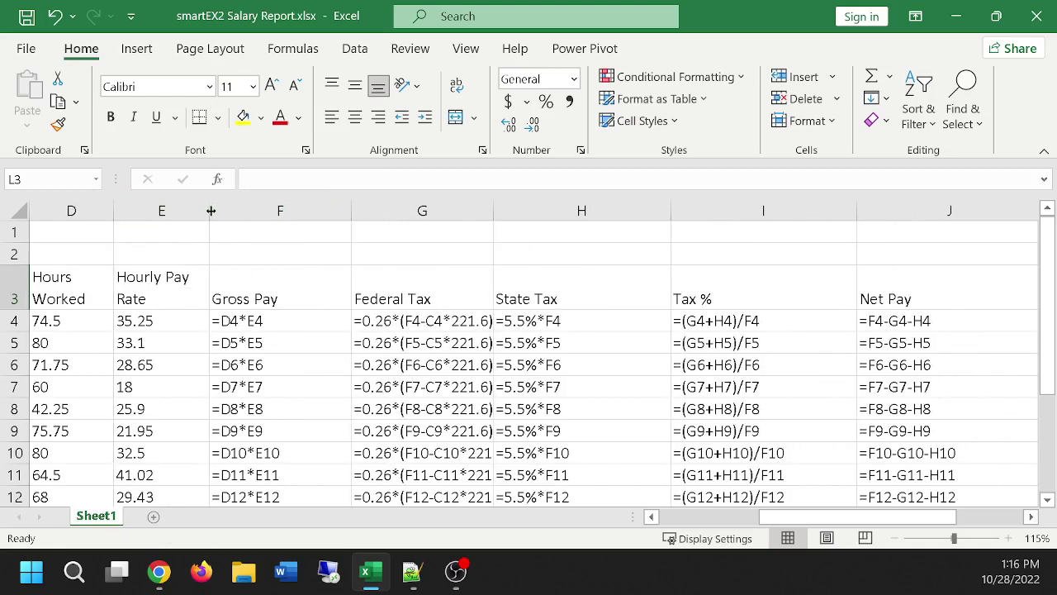
pyautogui.hotkey('ctrl', '`')
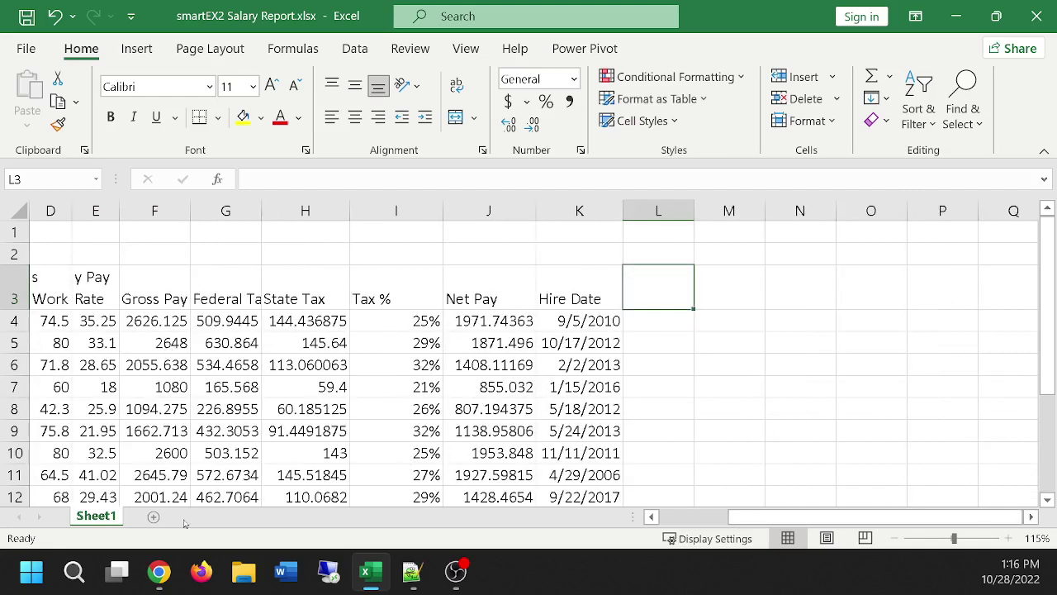
pyautogui.click(78, 325)
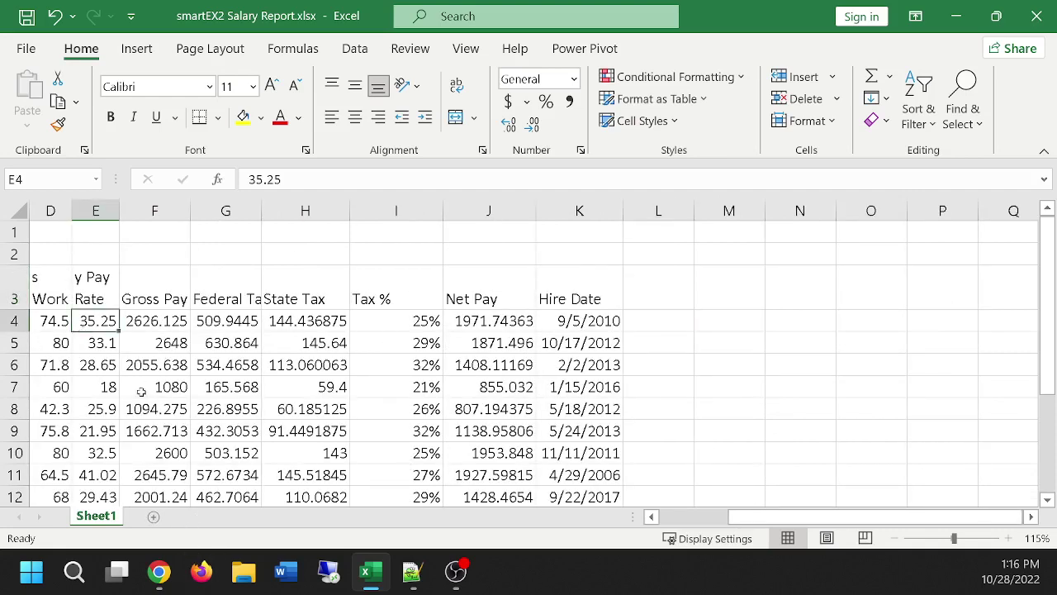
pyautogui.doubleClick(121, 211)
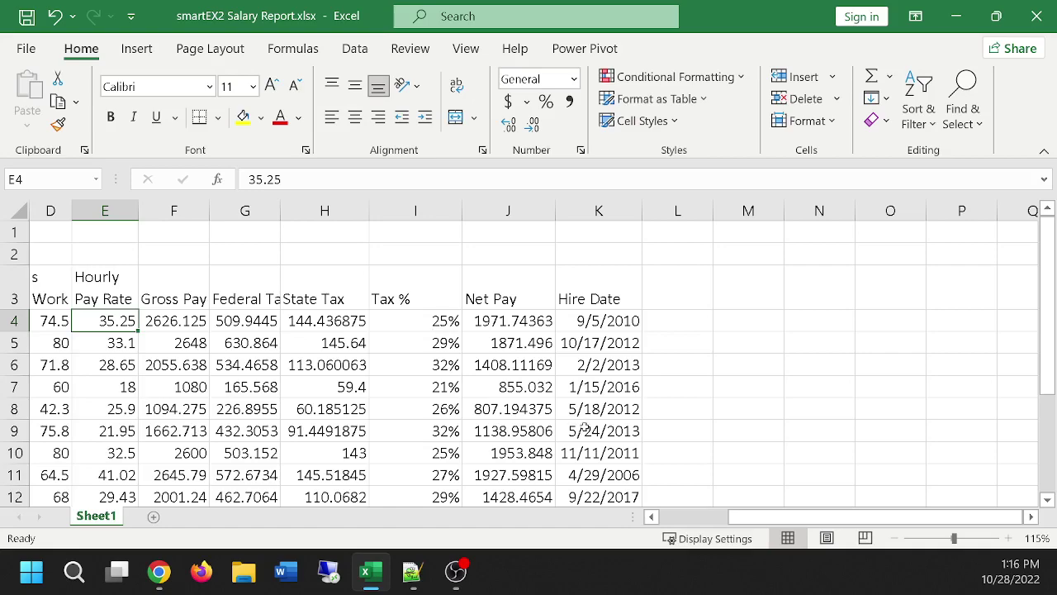
pyautogui.moveTo(753, 524); pyautogui.dragTo(673, 518)
# - Enter the labels Total, Highest, Lowest and Average in cells A13 through A16
pyautogui.scroll(-1, 646, 386)
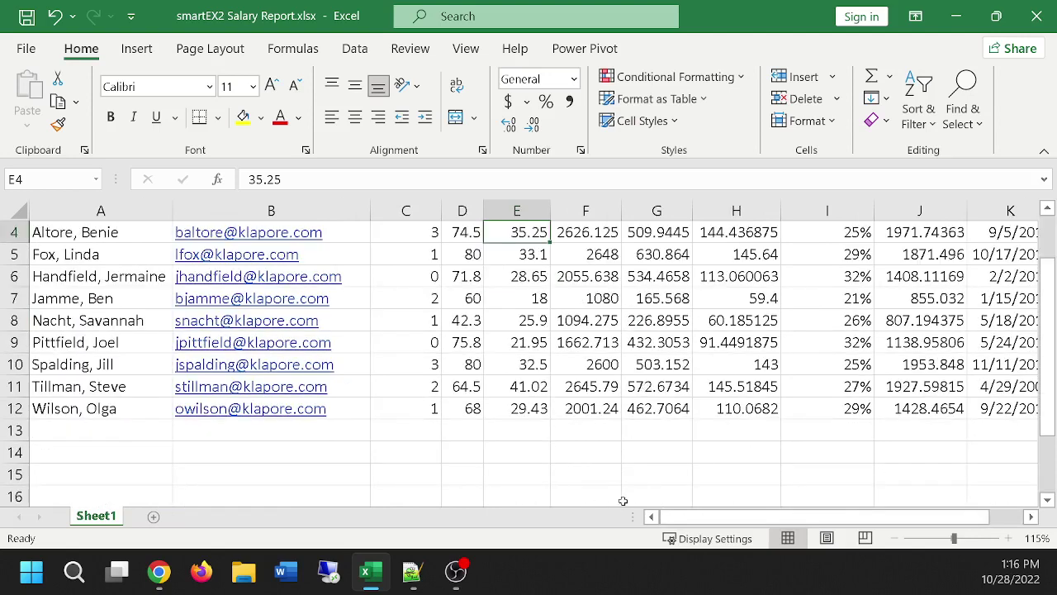
pyautogui.click(95, 431)
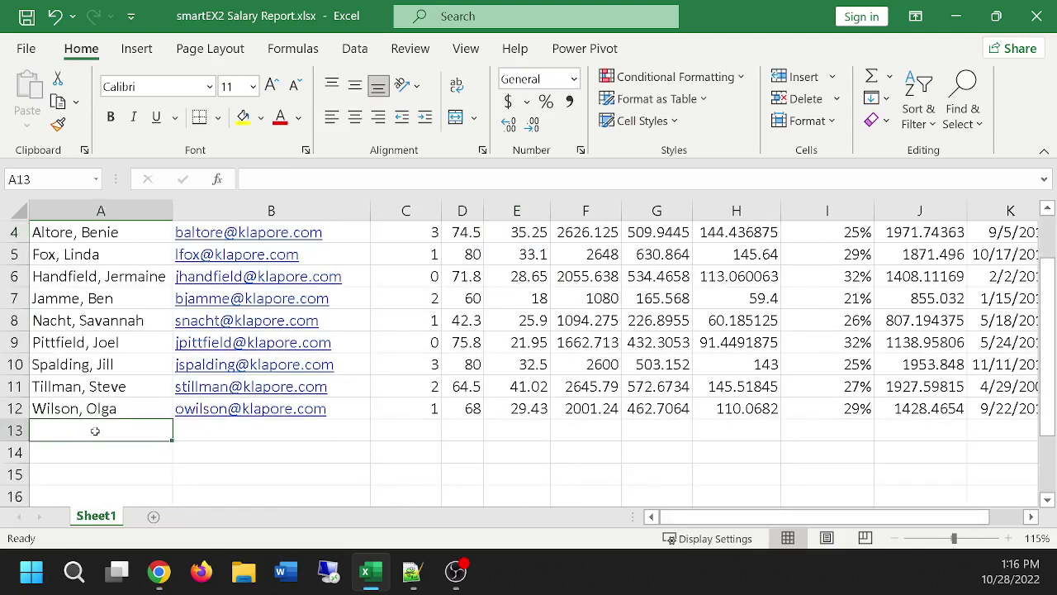
pyautogui.write('T')
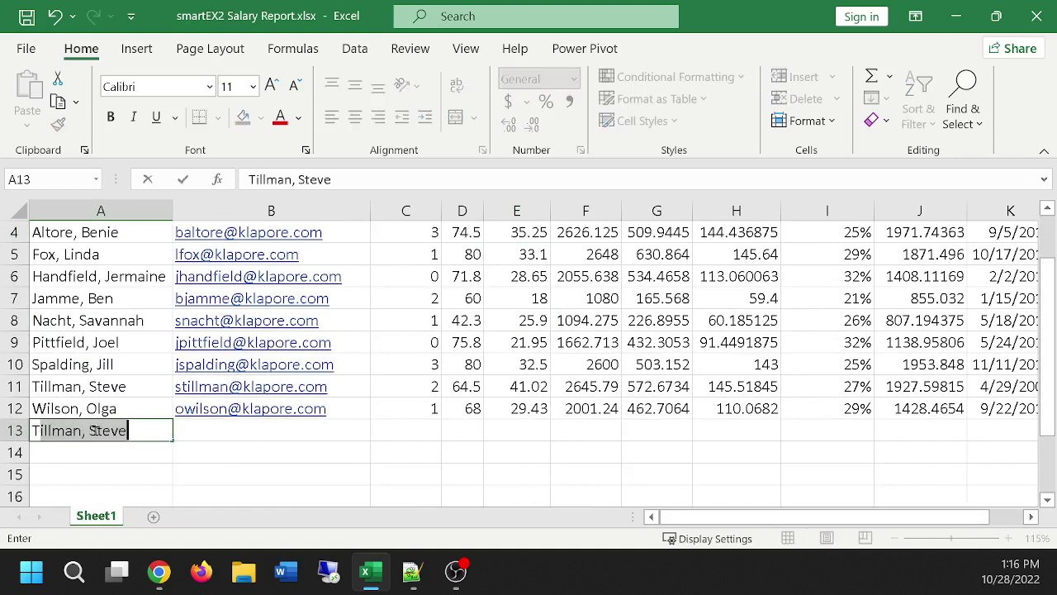
pyautogui.write('otal')
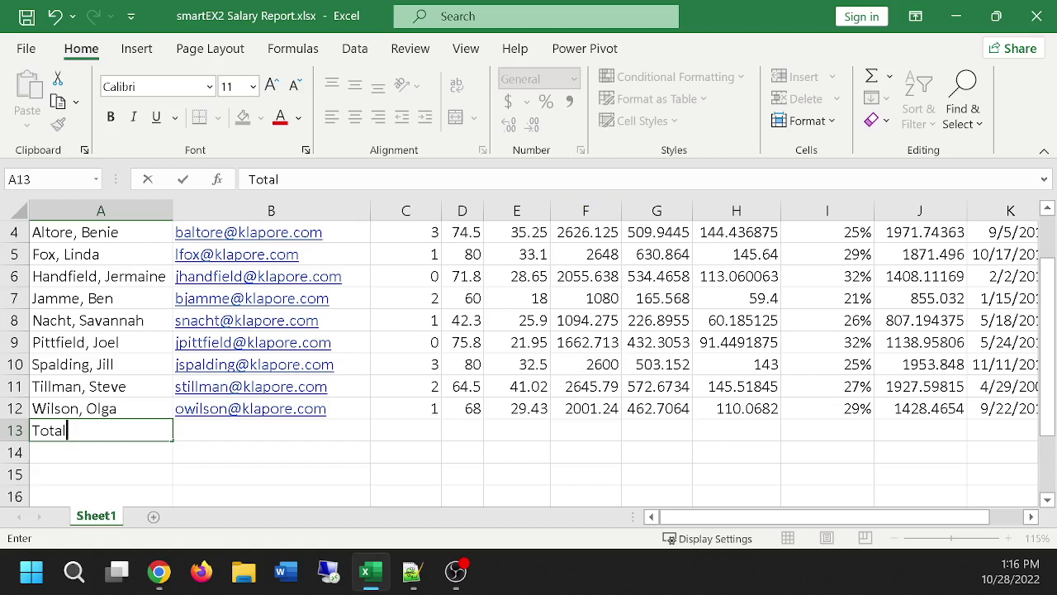
pyautogui.click(158, 571)
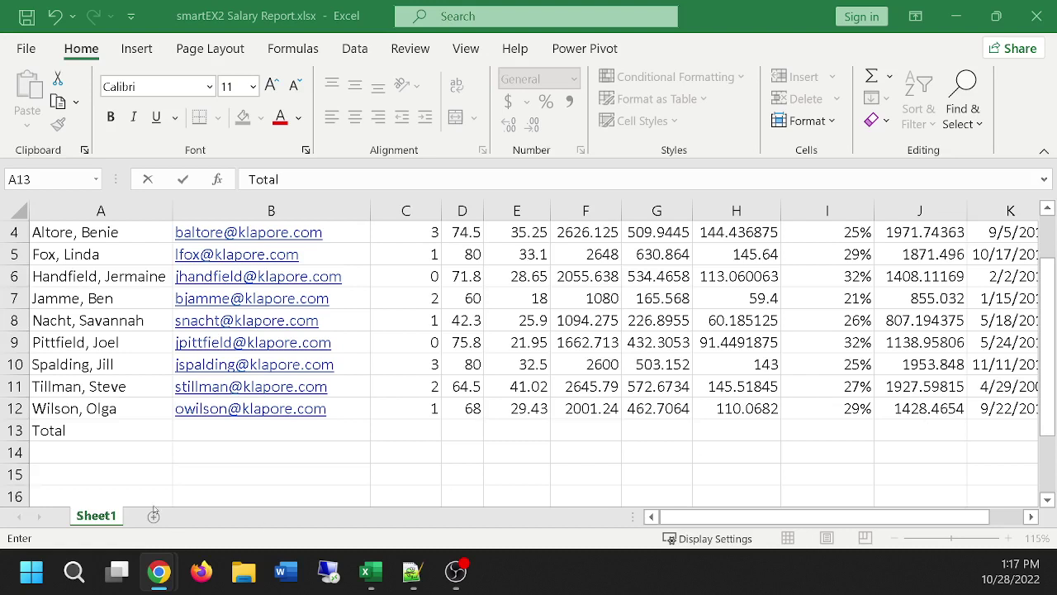
pyautogui.moveTo(76, 467); pyautogui.dragTo(73, 453)
pyautogui.click(72, 453)
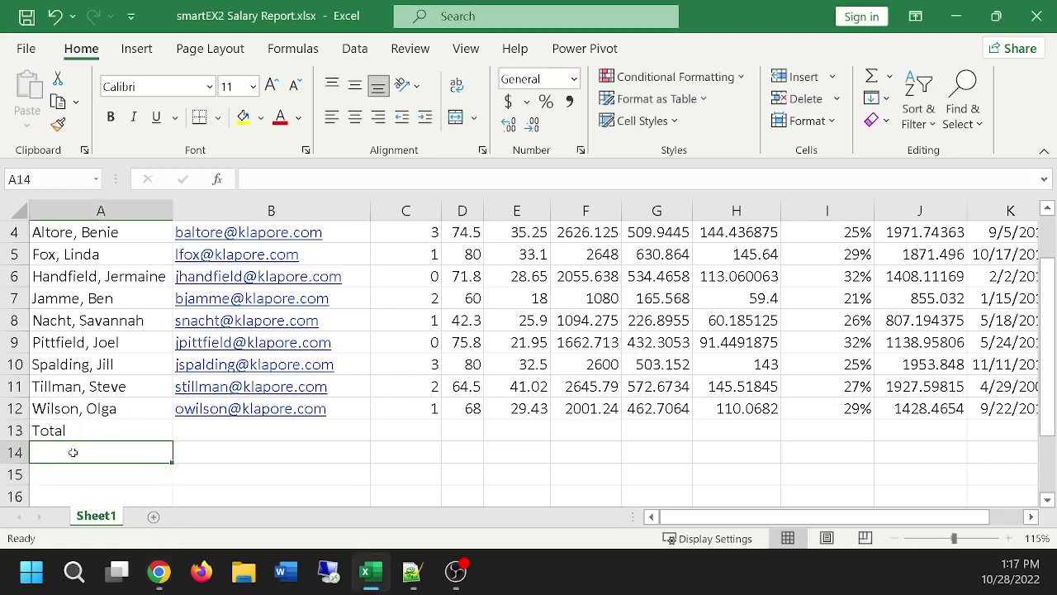
pyautogui.write('Highest')
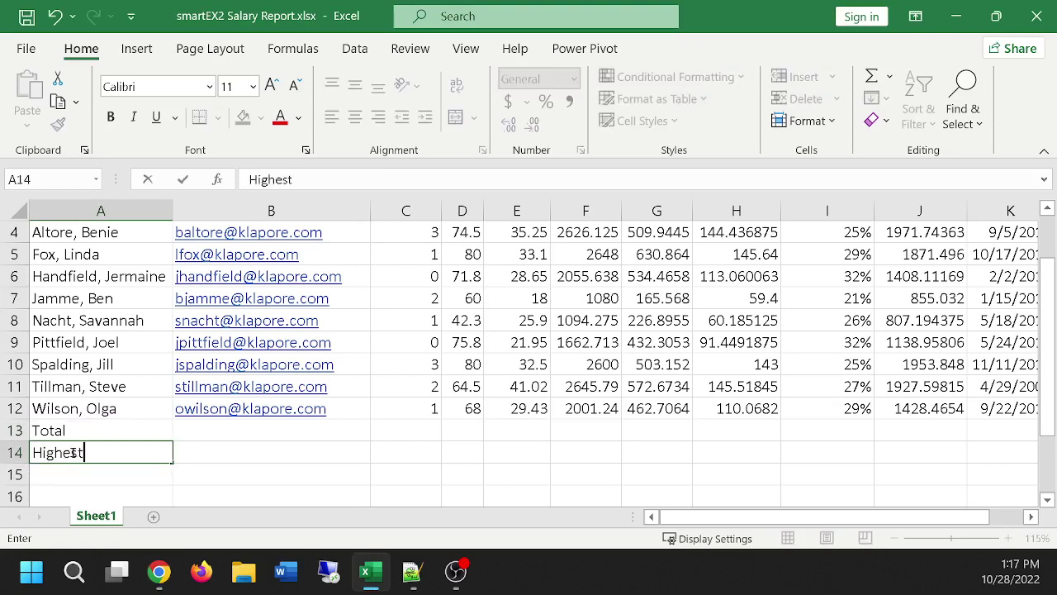
pyautogui.press('Return')
pyautogui.write('Lowest')
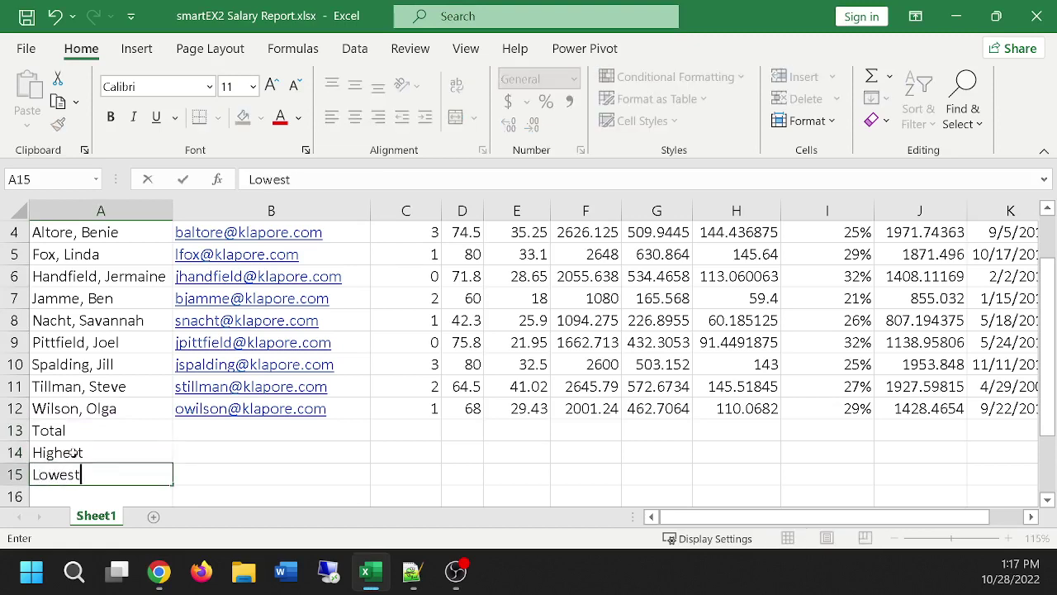
pyautogui.press('Return')
pyautogui.write('A')
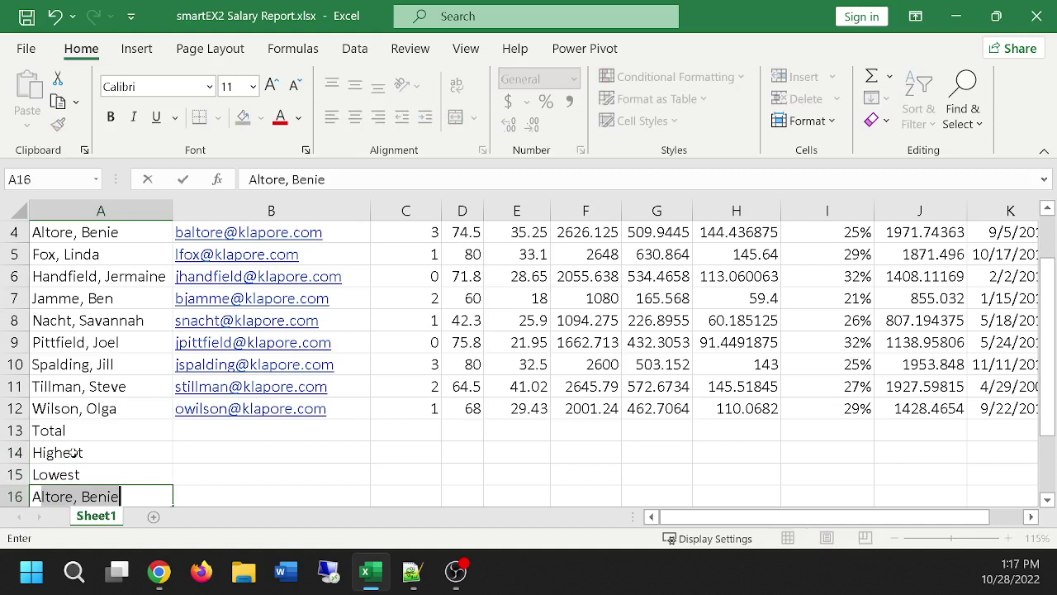
pyautogui.write('verage')
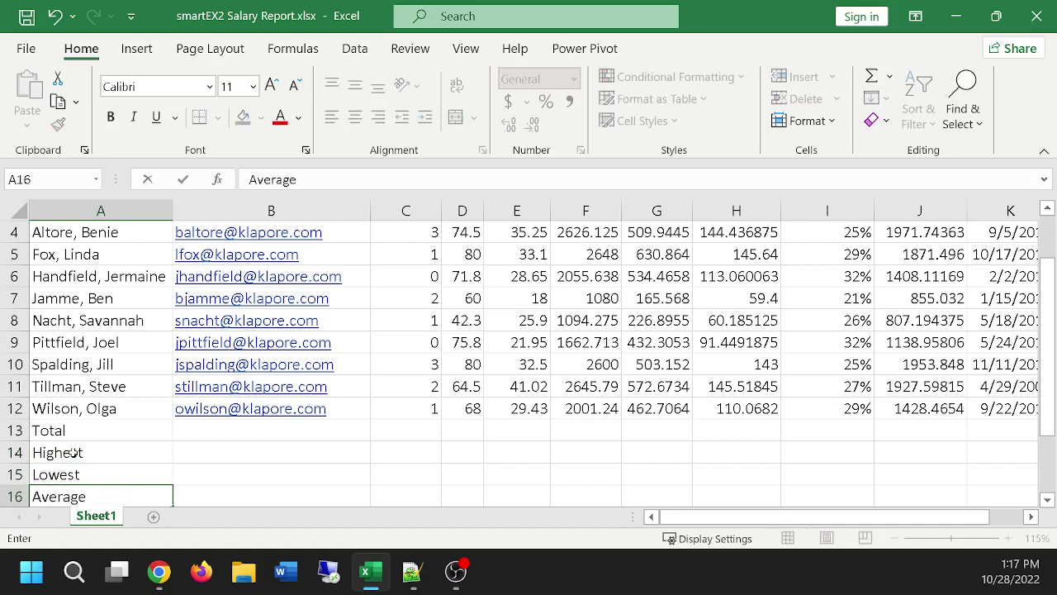
pyautogui.click(201, 430)
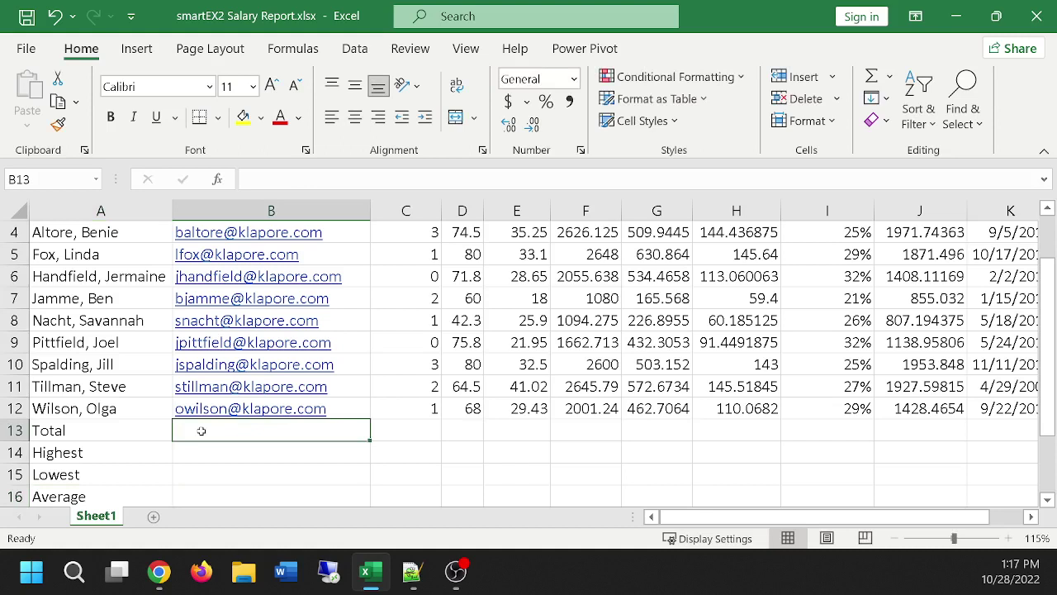
# - Enter =MAX(C4:C12) in C14 using AutoSum's Max, fixing the range to end at row 12
pyautogui.click(413, 432)
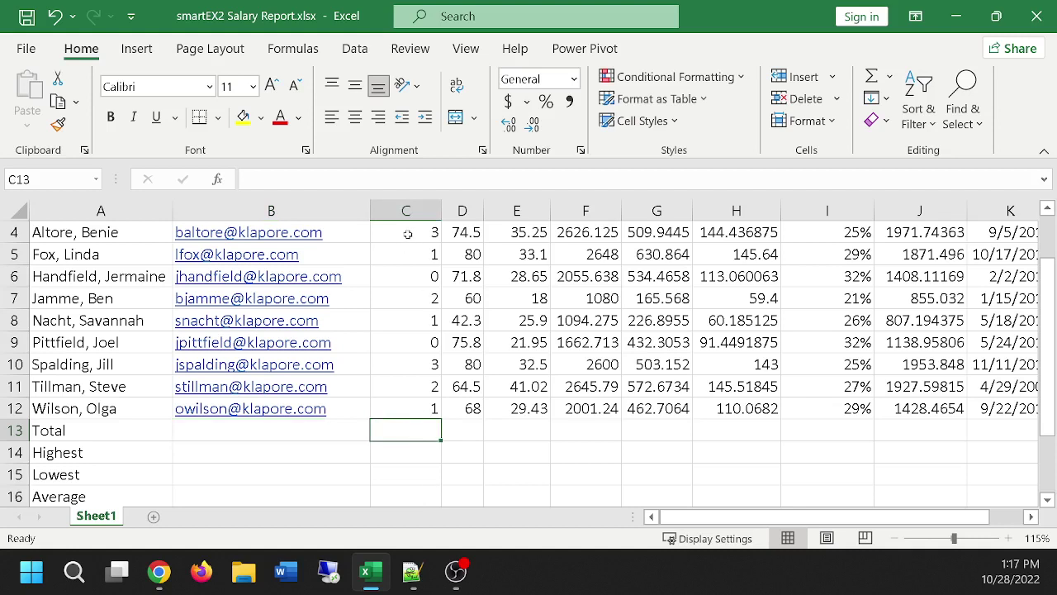
pyautogui.click(407, 450)
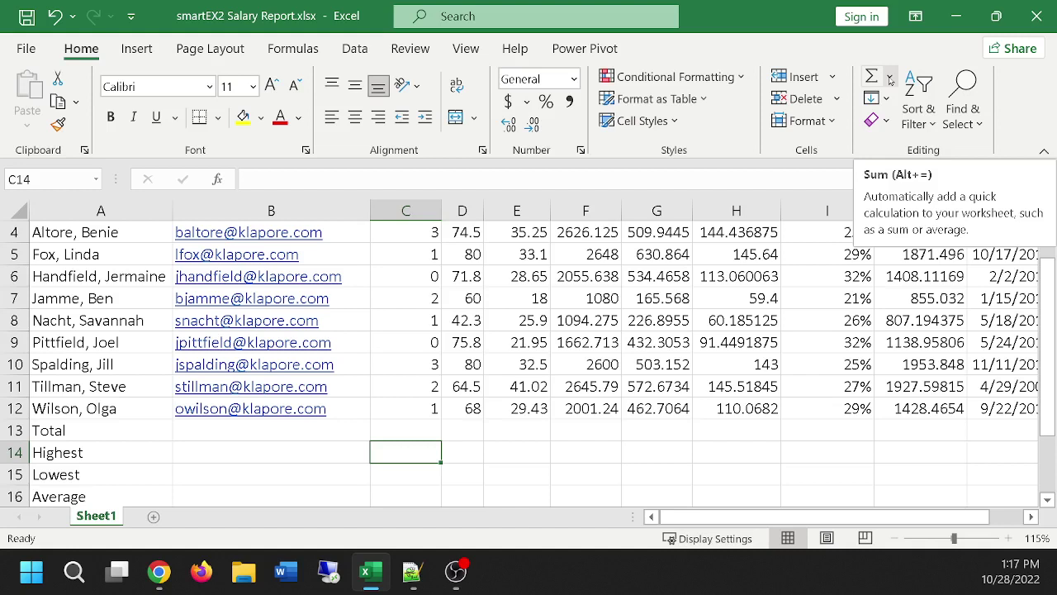
pyautogui.click(890, 80)
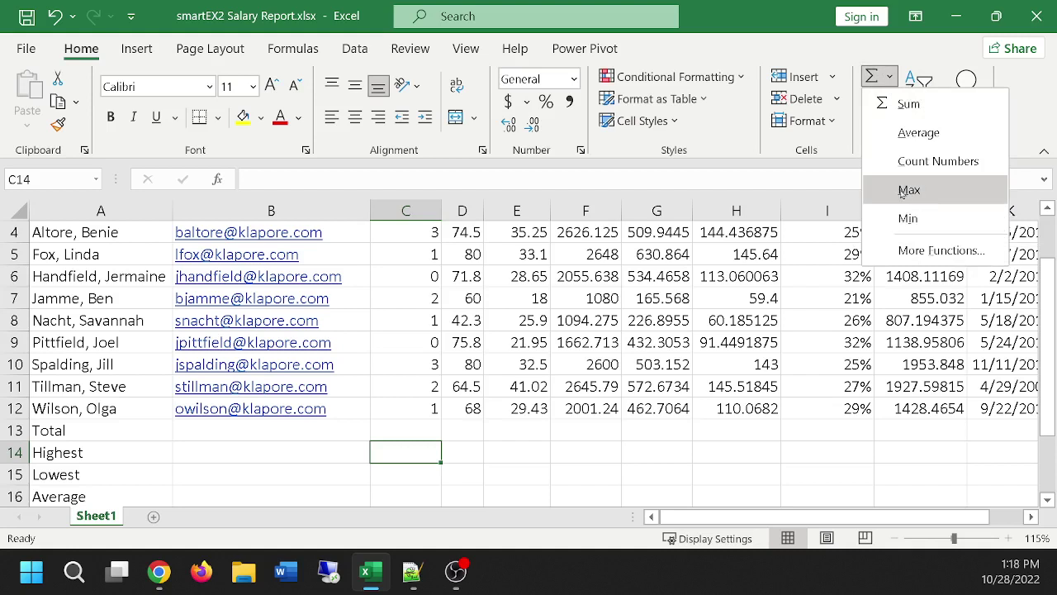
pyautogui.click(903, 193)
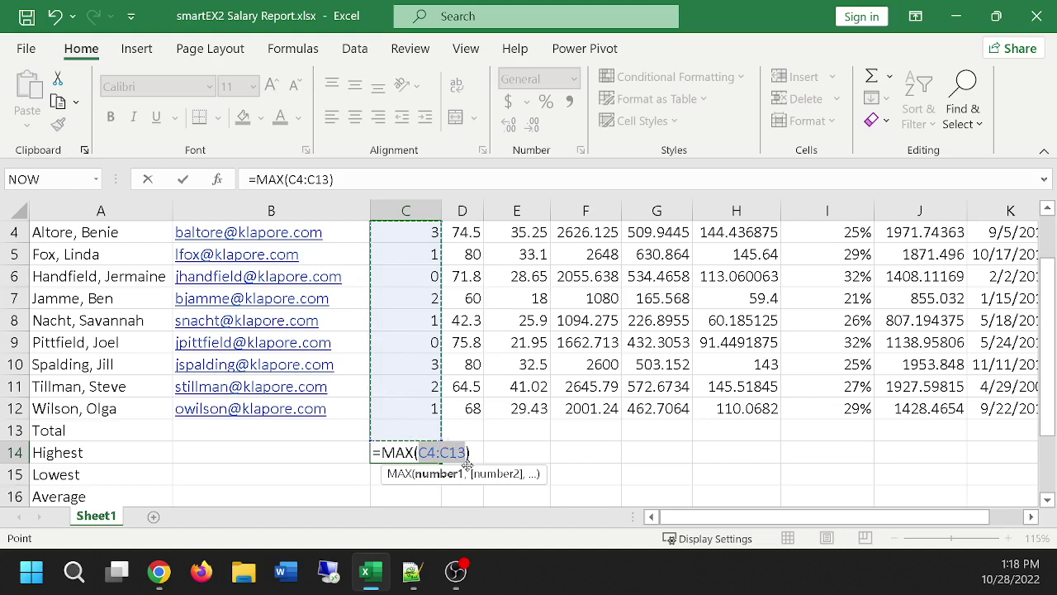
pyautogui.write(')')
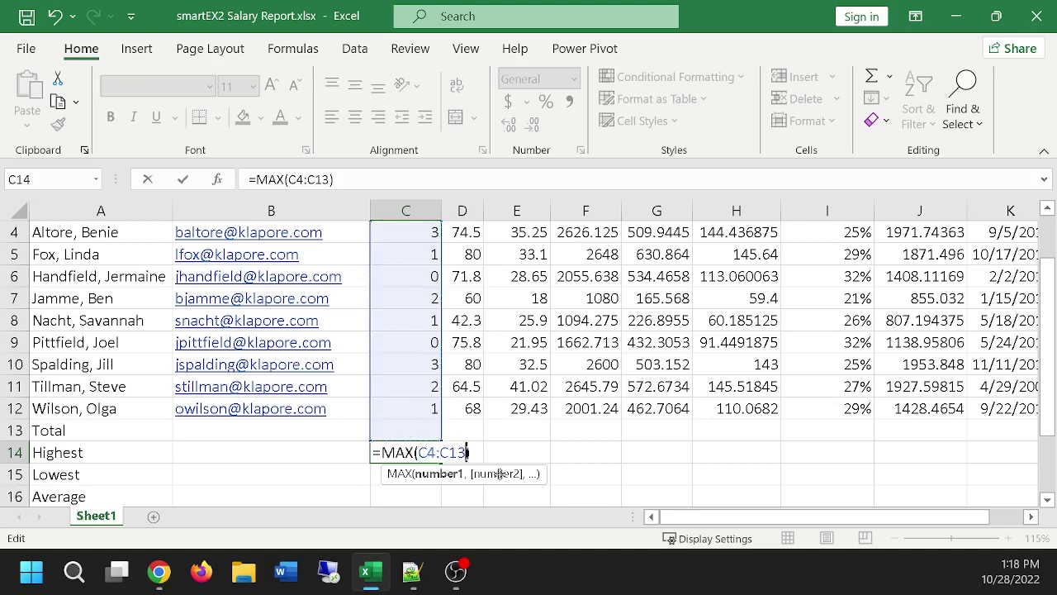
pyautogui.press('BackSpace')
pyautogui.press('BackSpace')
pyautogui.write('2)')
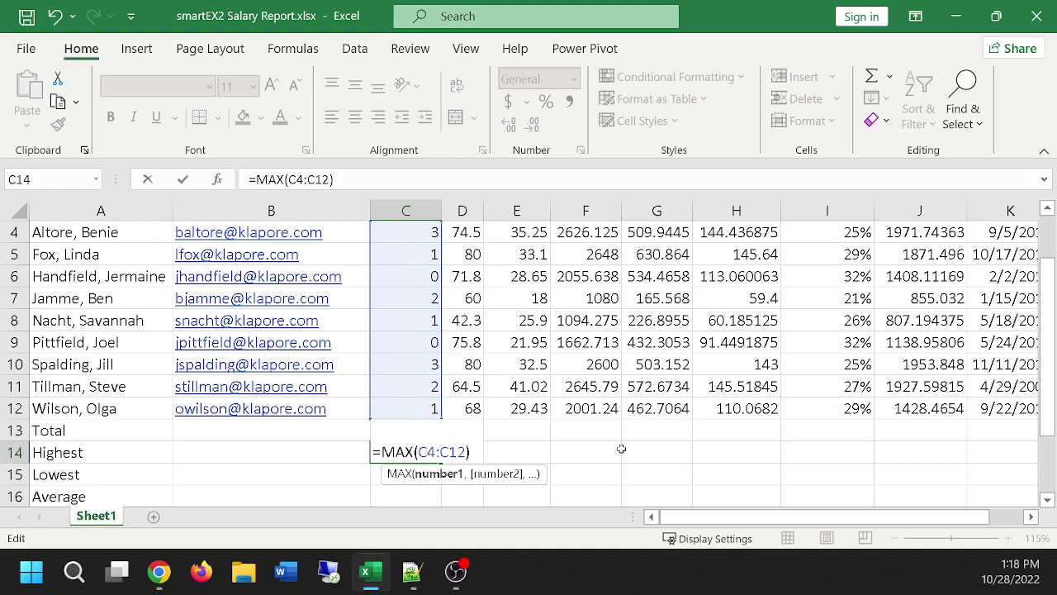
pyautogui.press('Return')
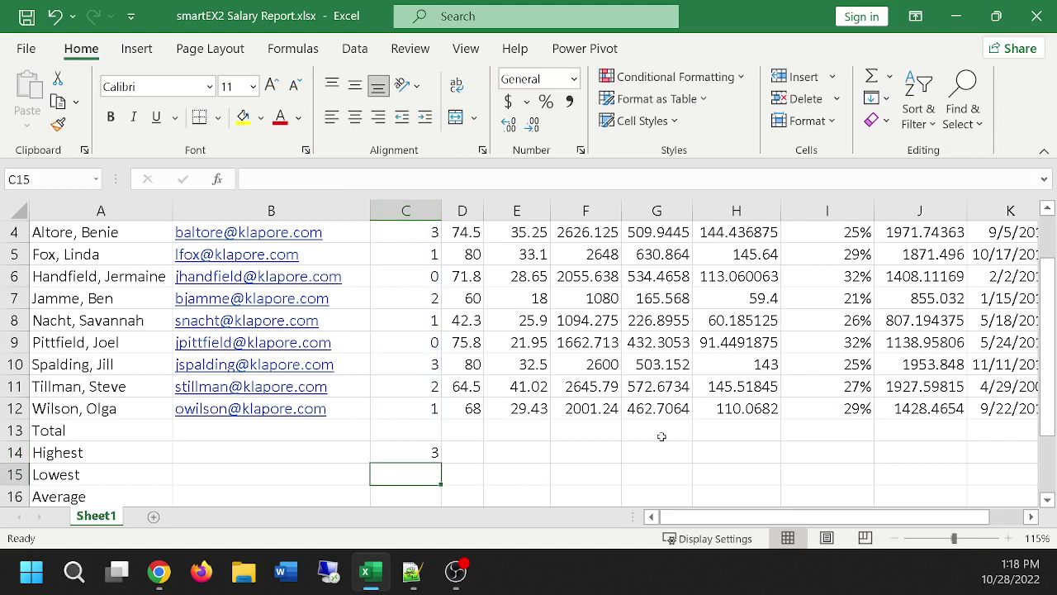
pyautogui.doubleClick(417, 454)
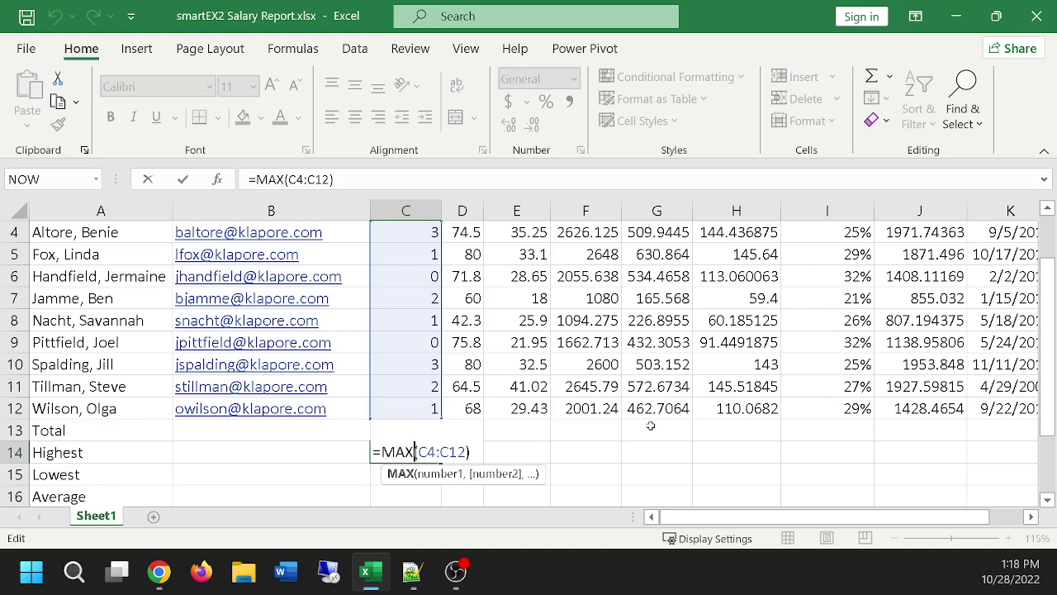
pyautogui.press('Return')
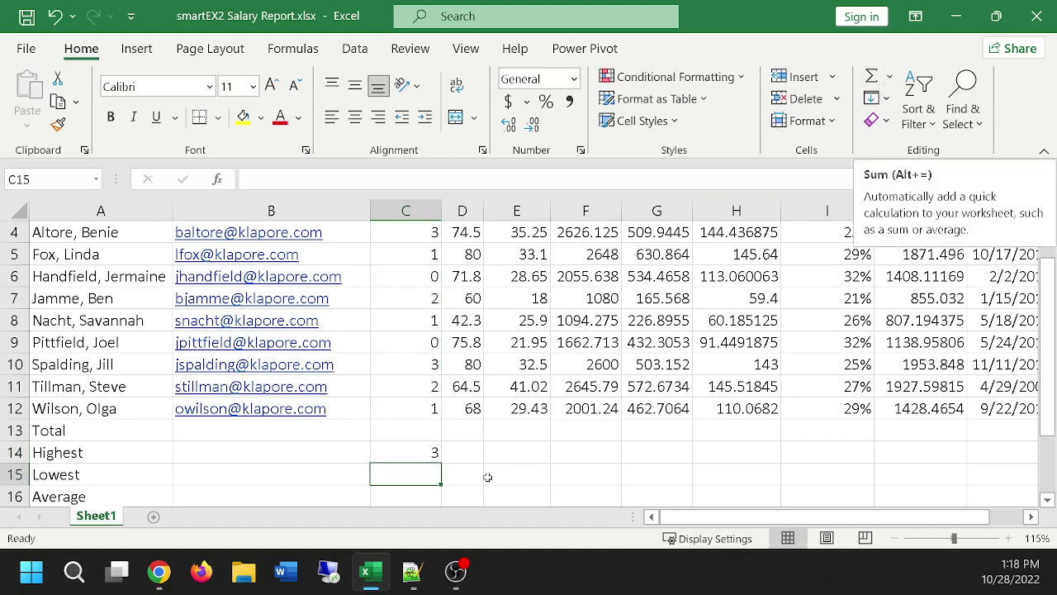
# - Insert =MIN(C4:C12) in C15 with AutoSum's Min and check its range, showing 0
pyautogui.click(890, 77)
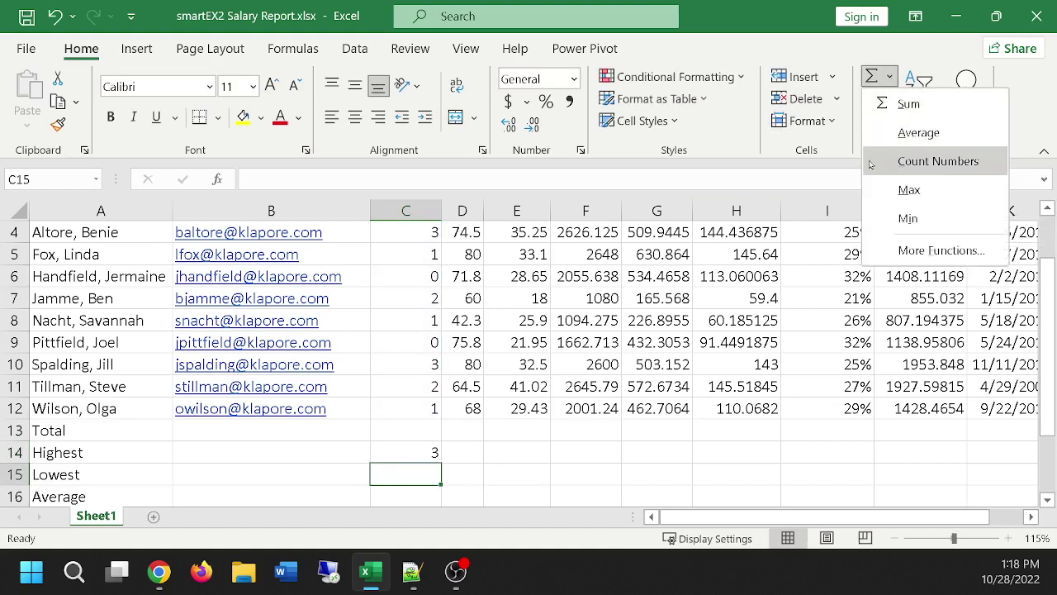
pyautogui.click(908, 219)
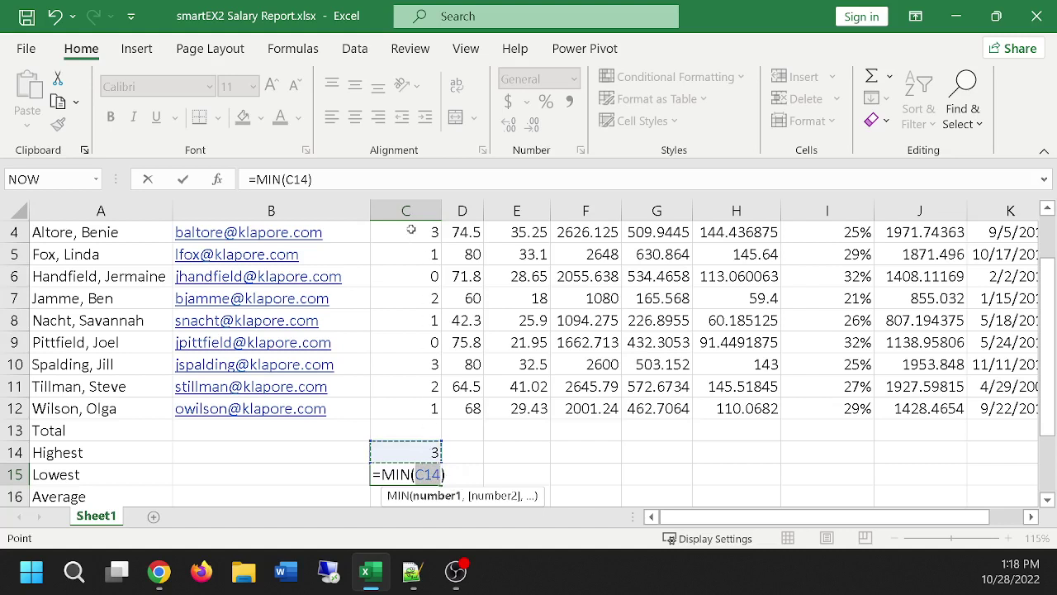
pyautogui.moveTo(410, 229); pyautogui.dragTo(406, 403)
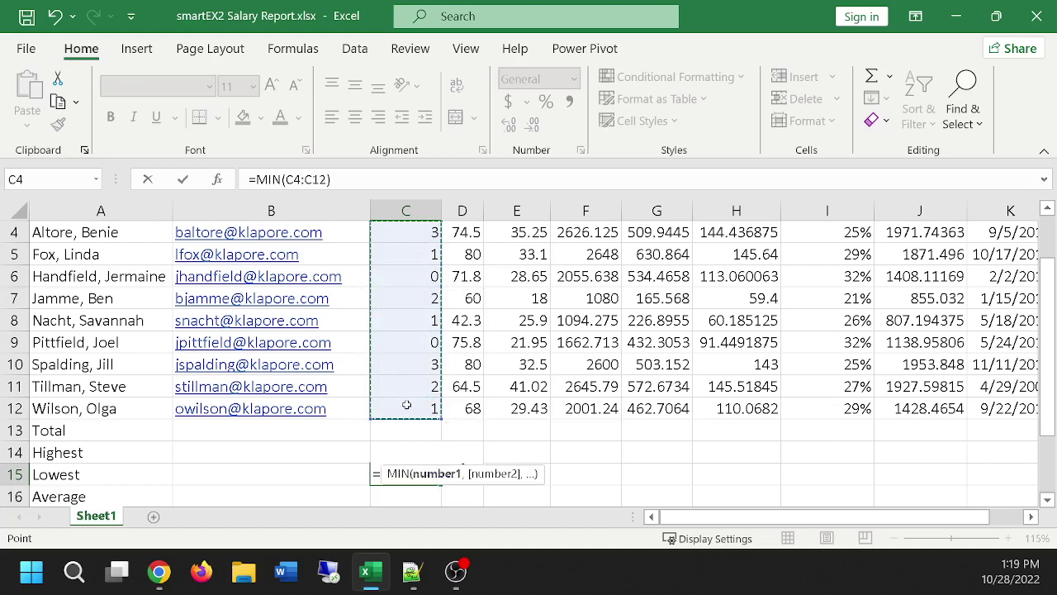
pyautogui.click(774, 454)
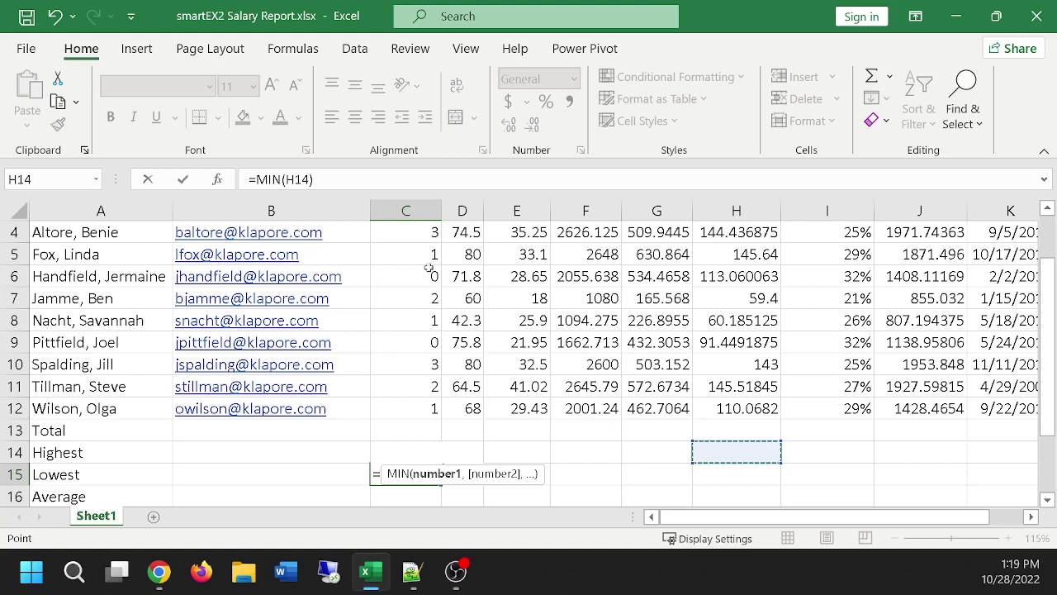
pyautogui.moveTo(411, 232); pyautogui.dragTo(406, 406)
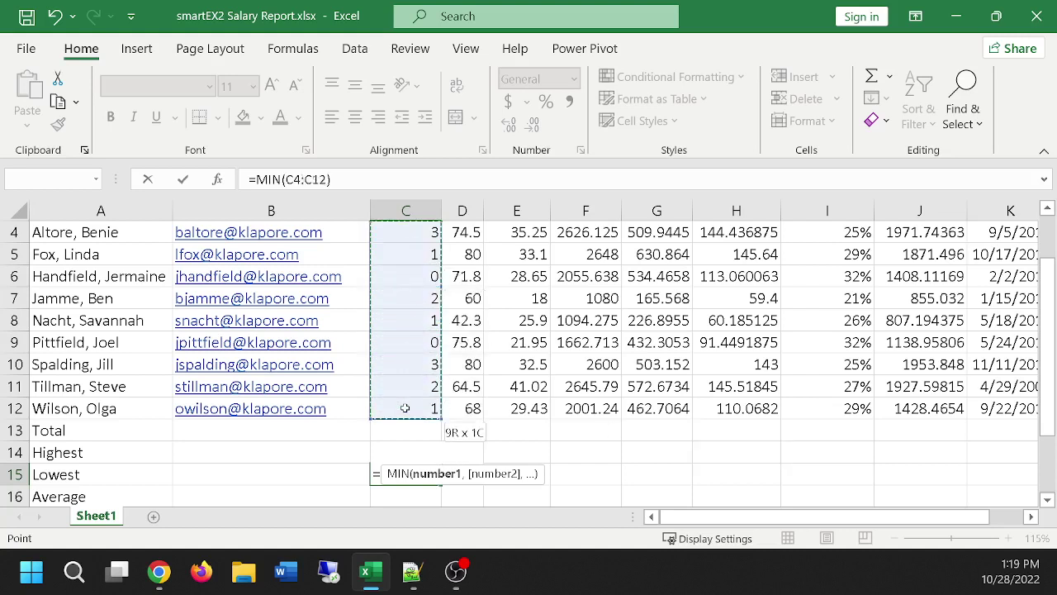
pyautogui.press('Return')
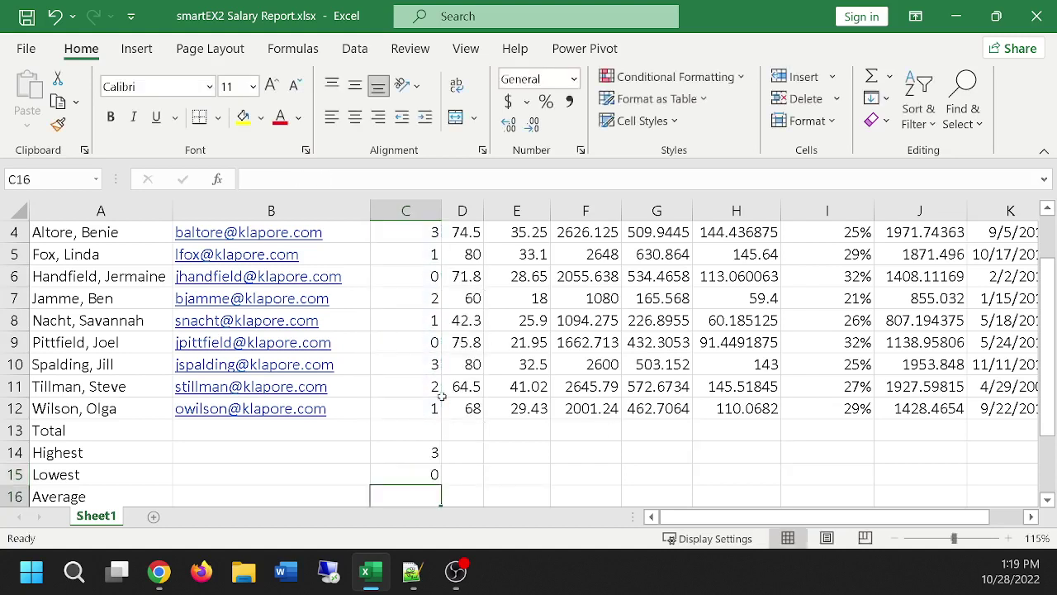
pyautogui.doubleClick(417, 471)
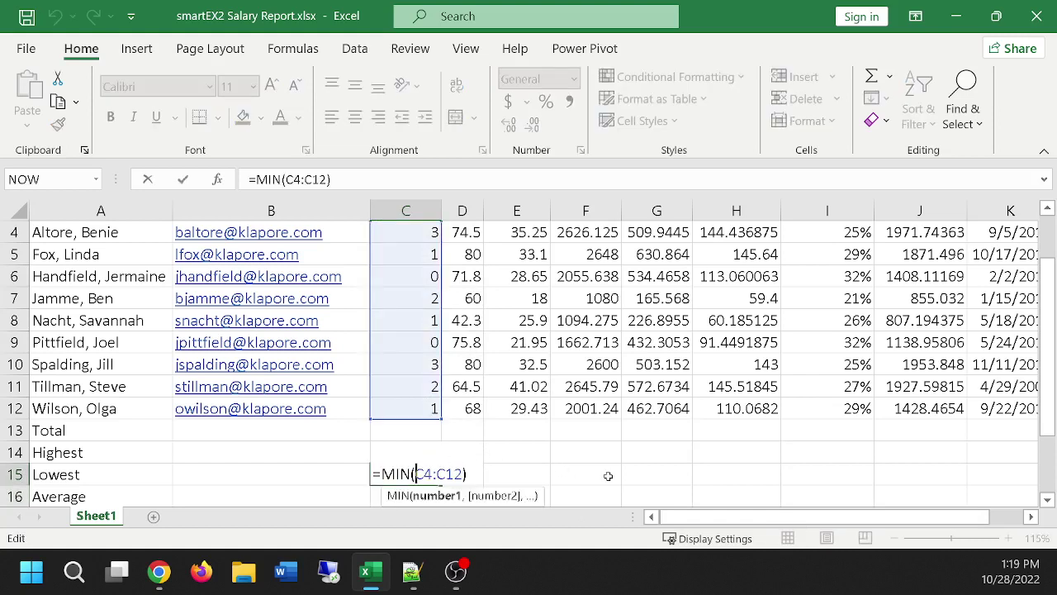
pyautogui.press('Escape')
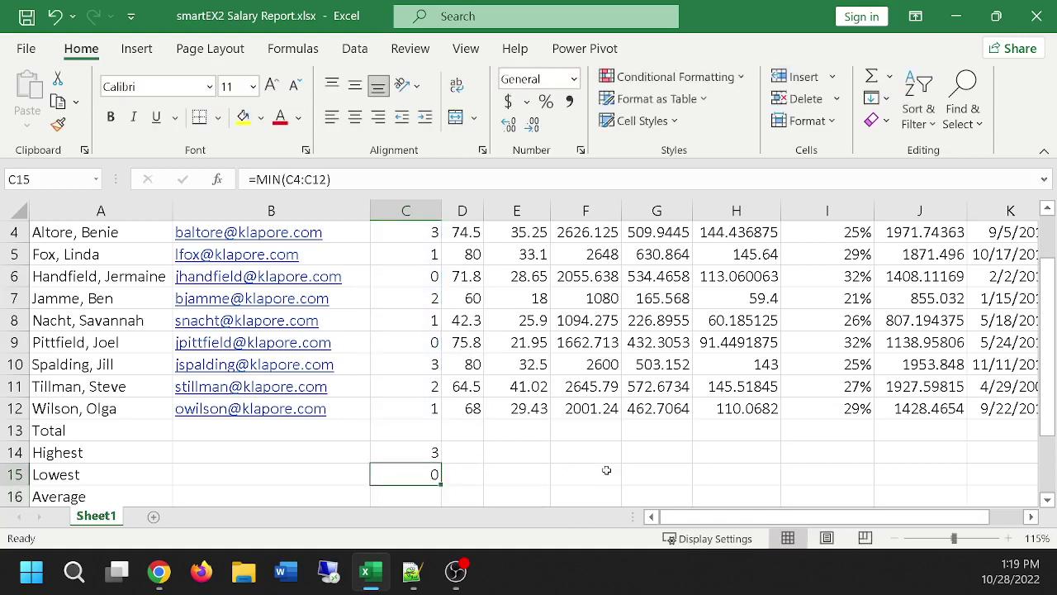
# - Type =average(c4:c12 in C16 to get 1.44444444, then check the formula
pyautogui.click(411, 494)
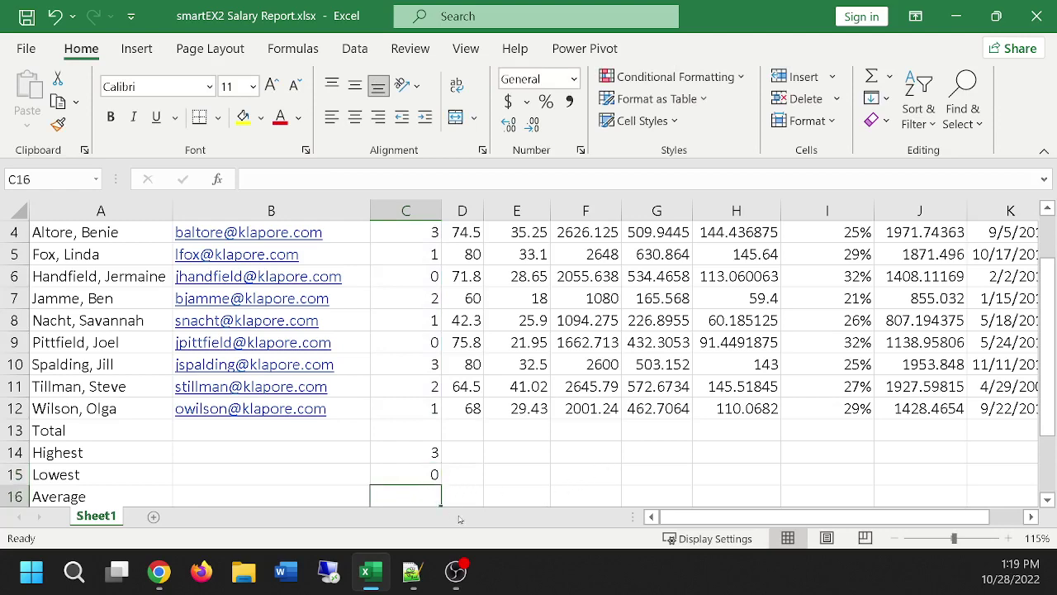
pyautogui.write('=avera')
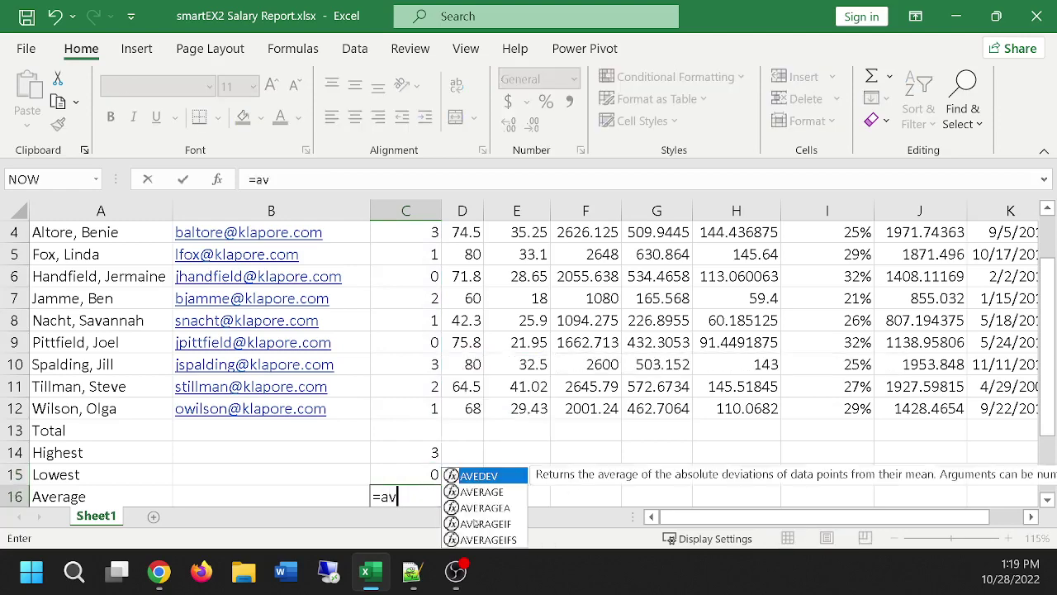
pyautogui.write('ge(')
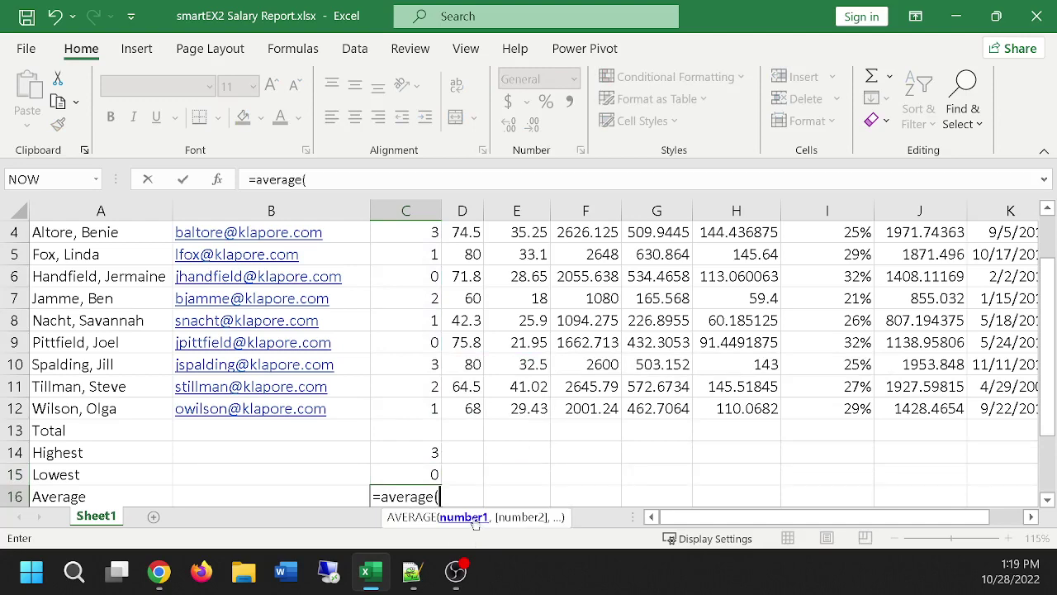
pyautogui.write('c4')
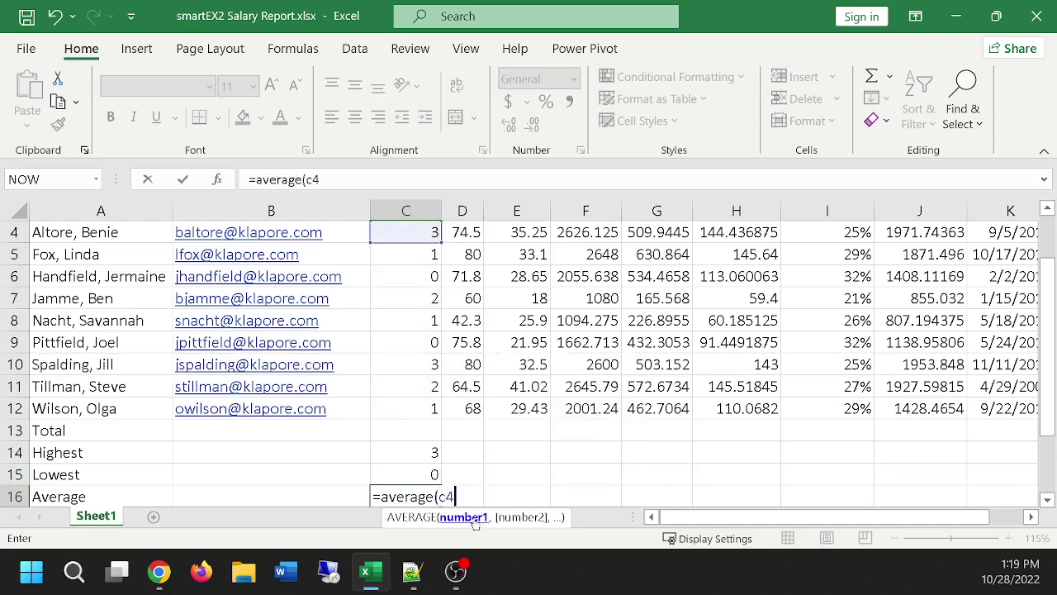
pyautogui.write(':c1')
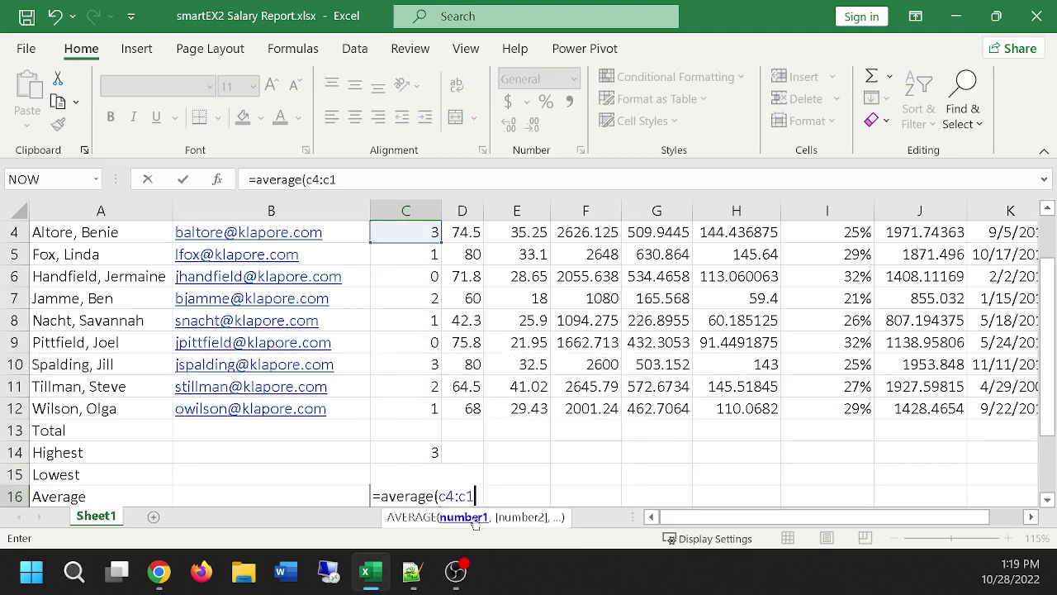
pyautogui.write('2')
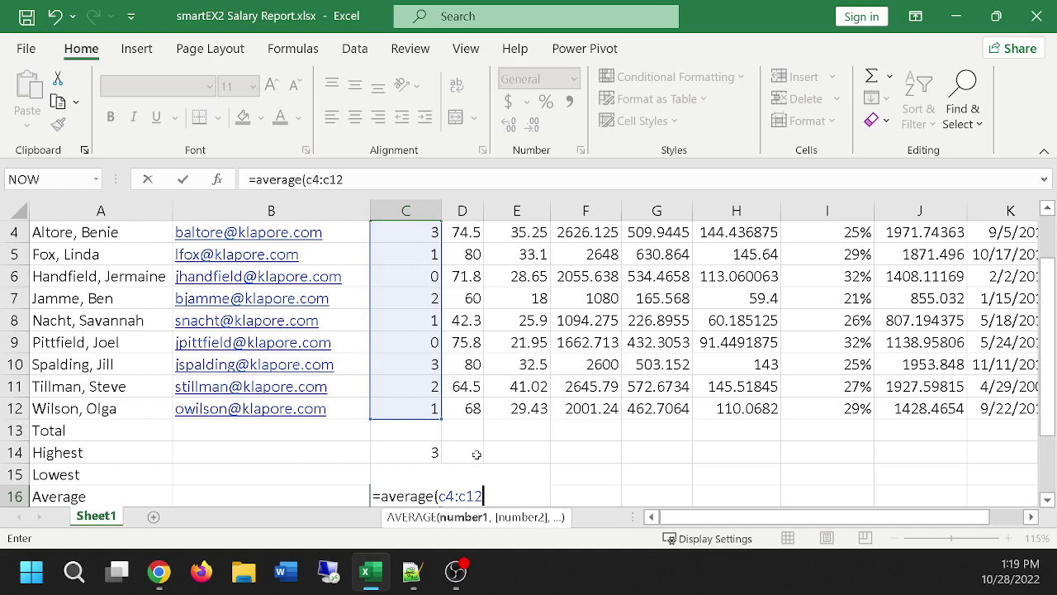
pyautogui.press('Return')
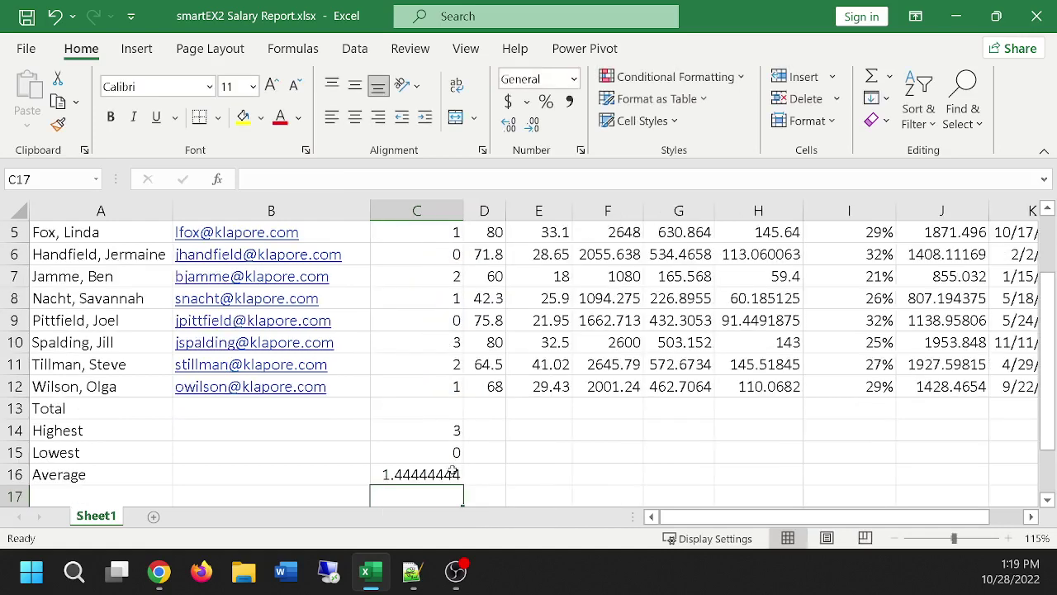
pyautogui.doubleClick(446, 473)
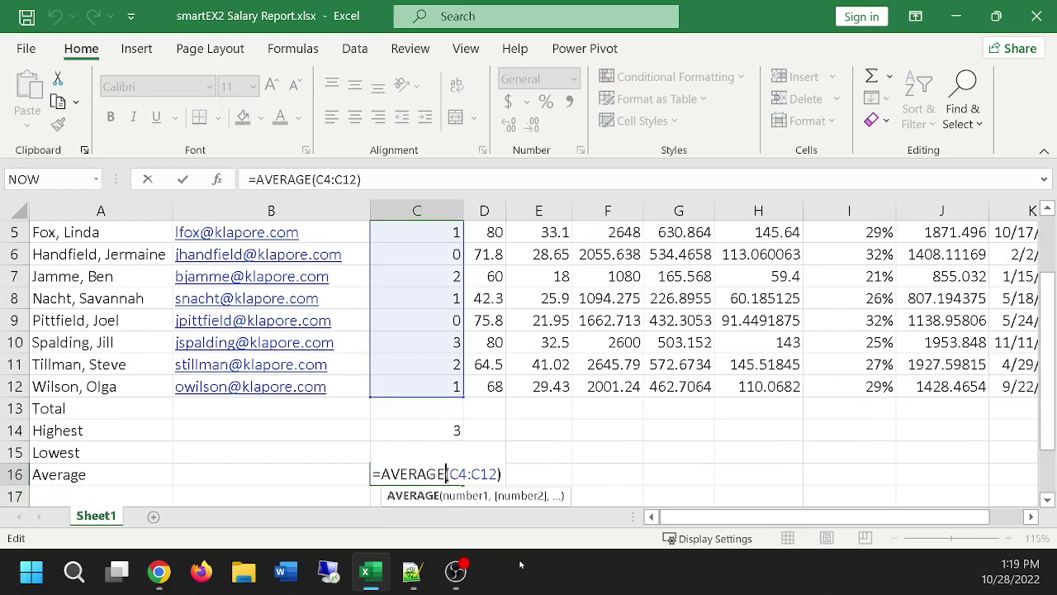
pyautogui.click(553, 452)
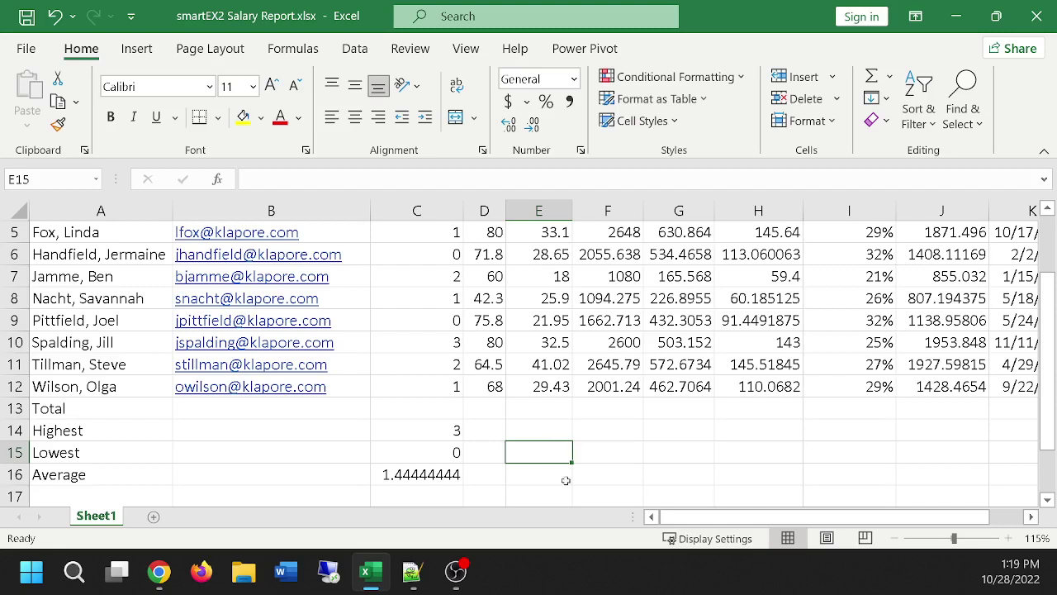
# - Review the Highest, Lowest and Average formulas, then delete the MIN formula from C15
pyautogui.click(458, 470)
pyautogui.click(423, 424)
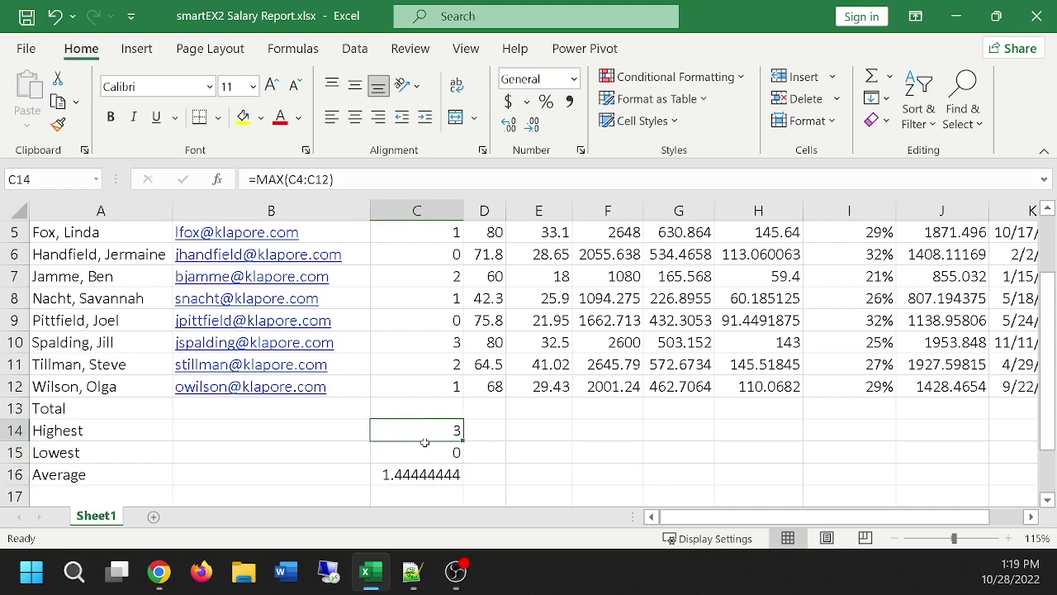
pyautogui.click(427, 453)
pyautogui.doubleClick(427, 453)
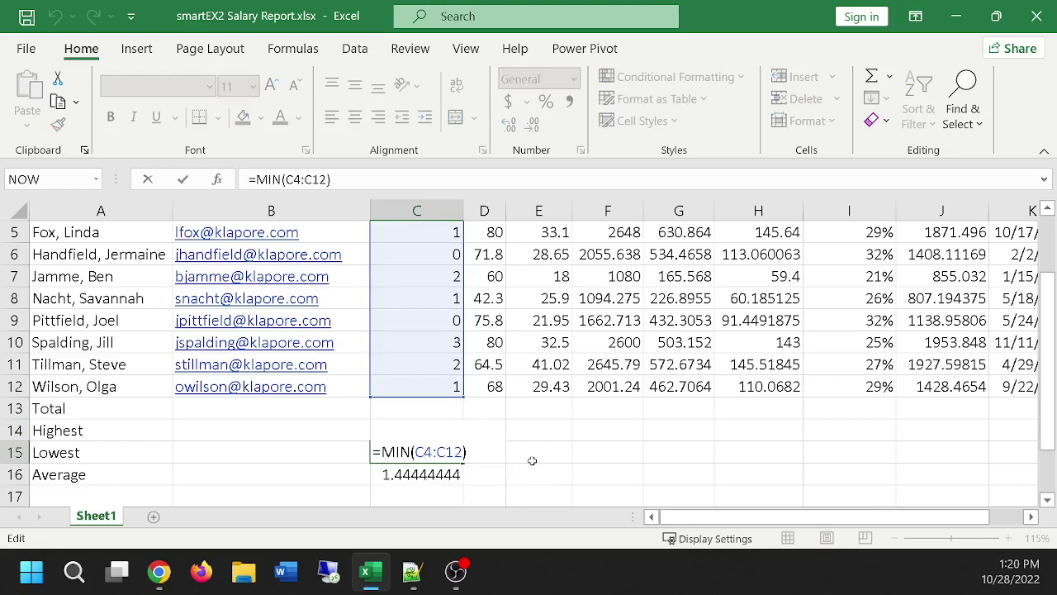
pyautogui.hotkey('ctrl', 'Return')
pyautogui.press('Delete')
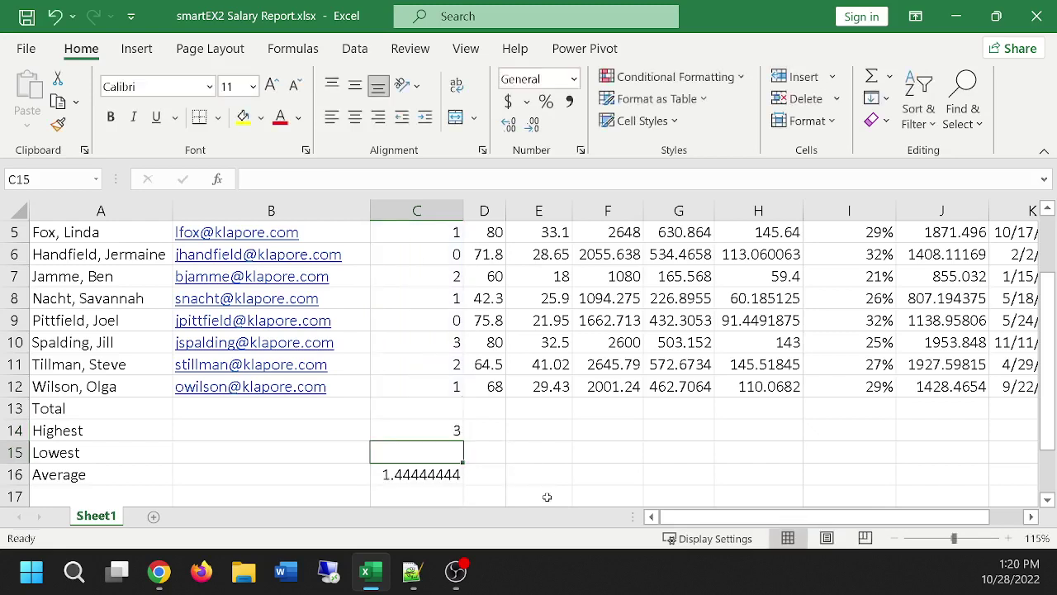
pyautogui.click(527, 452)
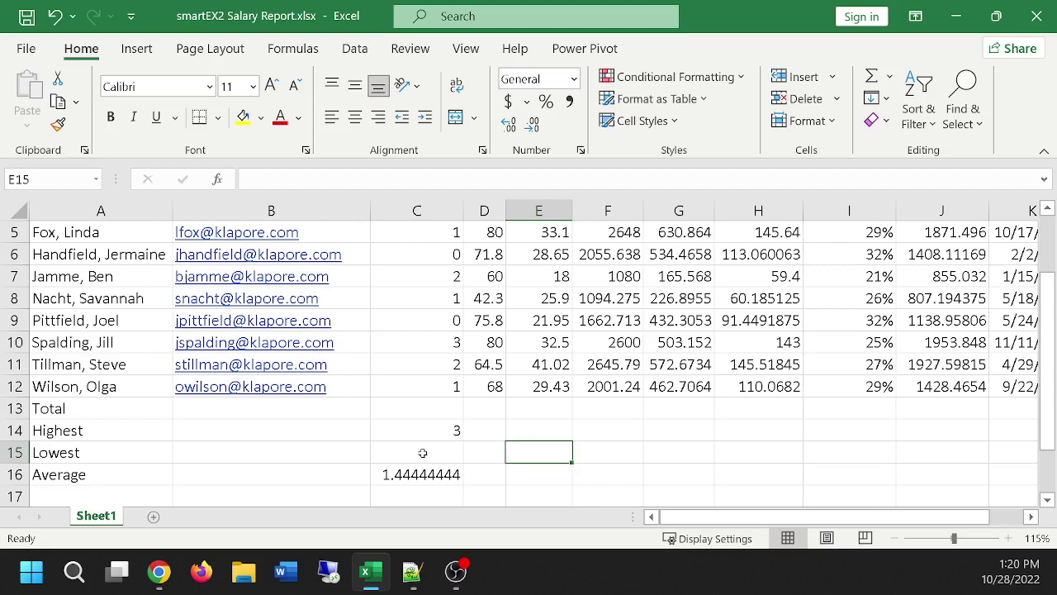
pyautogui.doubleClick(422, 452)
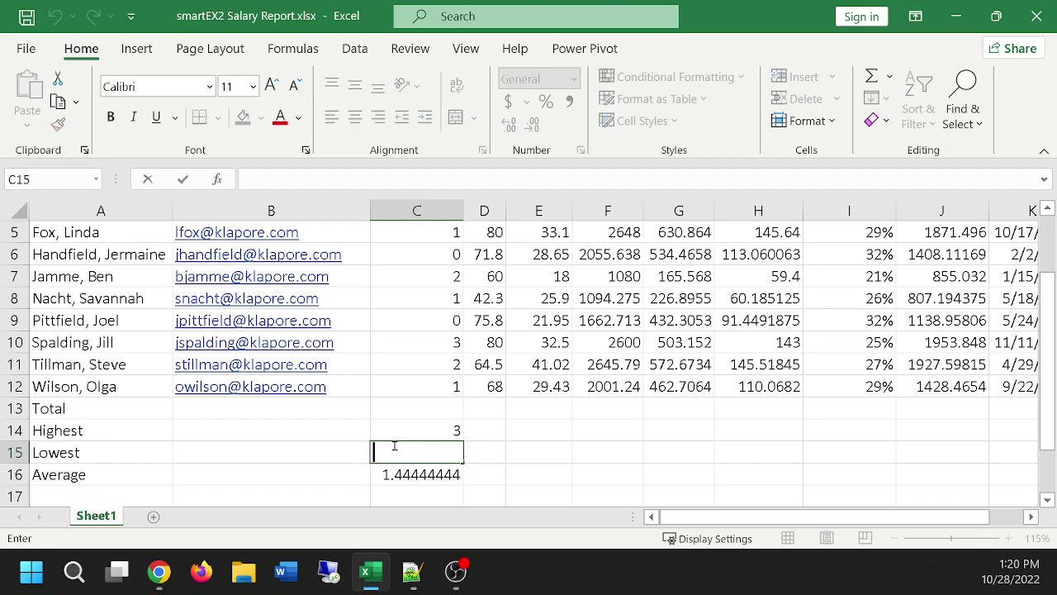
pyautogui.click(889, 76)
pyautogui.click(909, 215)
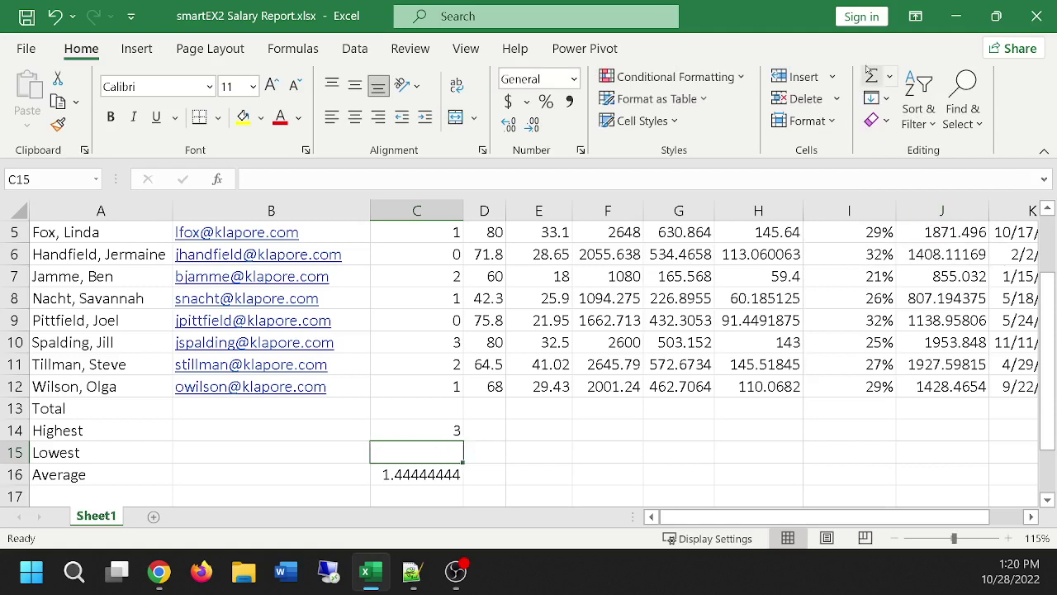
# - Re-insert =MIN(C4:C12) in C15 through AutoSum's Min and review the formula
pyautogui.click(585, 446)
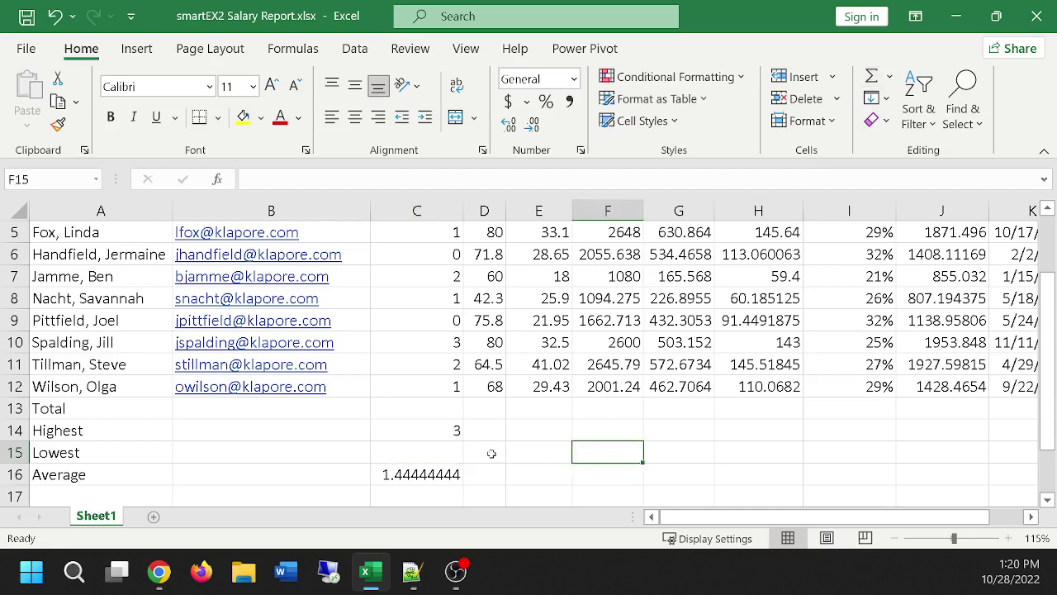
pyautogui.click(436, 450)
pyautogui.click(892, 79)
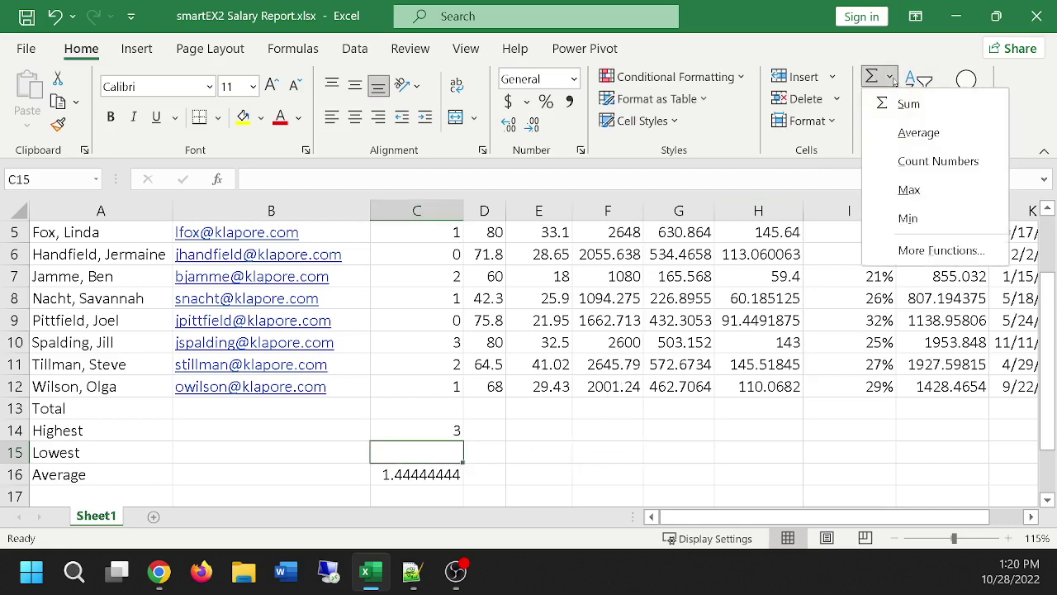
pyautogui.click(907, 218)
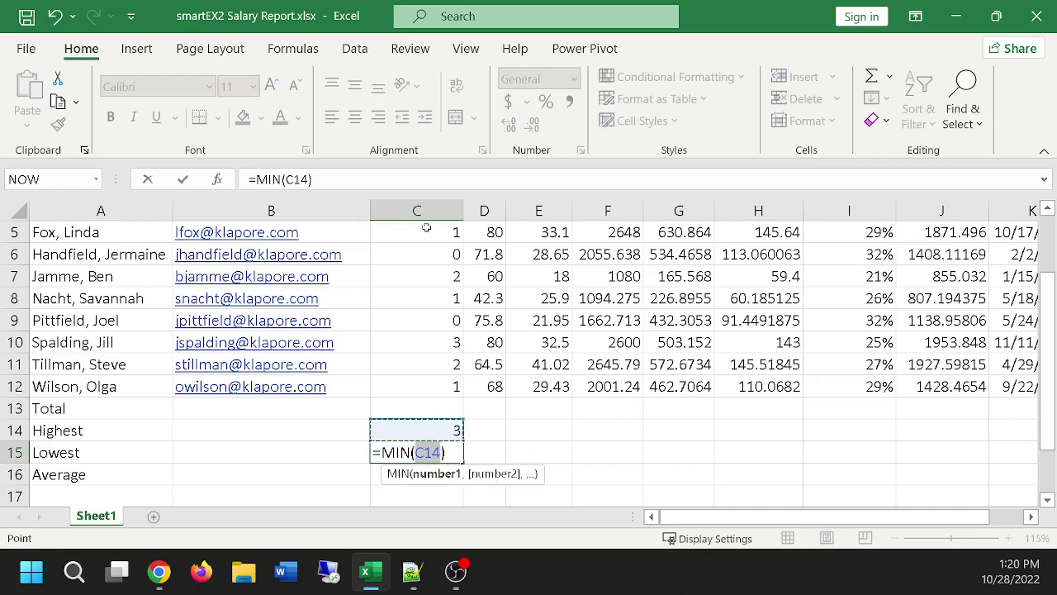
pyautogui.moveTo(426, 227); pyautogui.dragTo(427, 387)
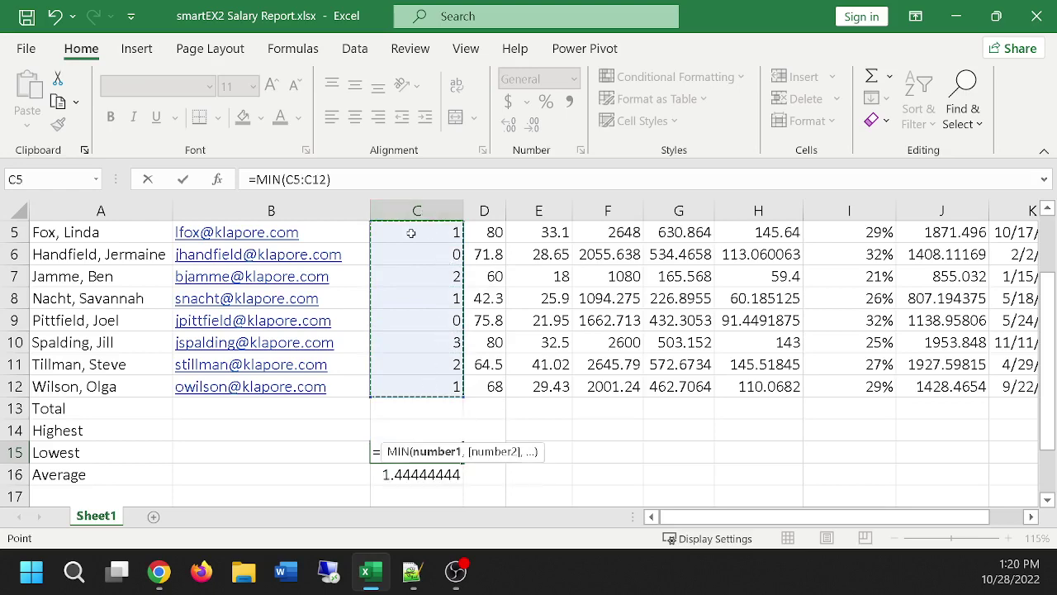
pyautogui.moveTo(410, 233); pyautogui.dragTo(413, 459)
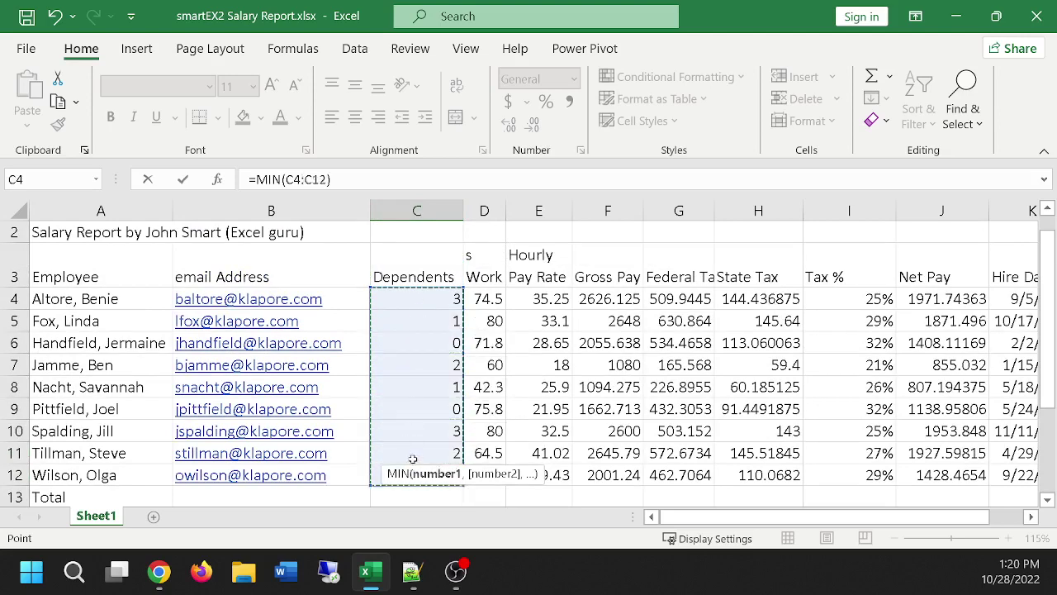
pyautogui.scroll(-2, 417, 450)
pyautogui.scroll(-1, 484, 407)
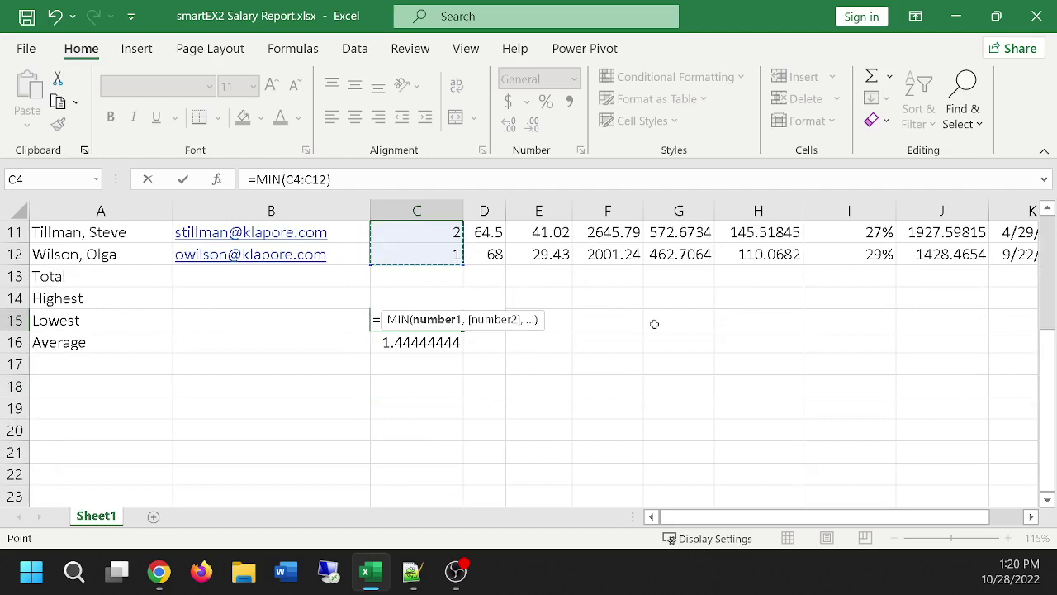
pyautogui.scroll(1, 688, 320)
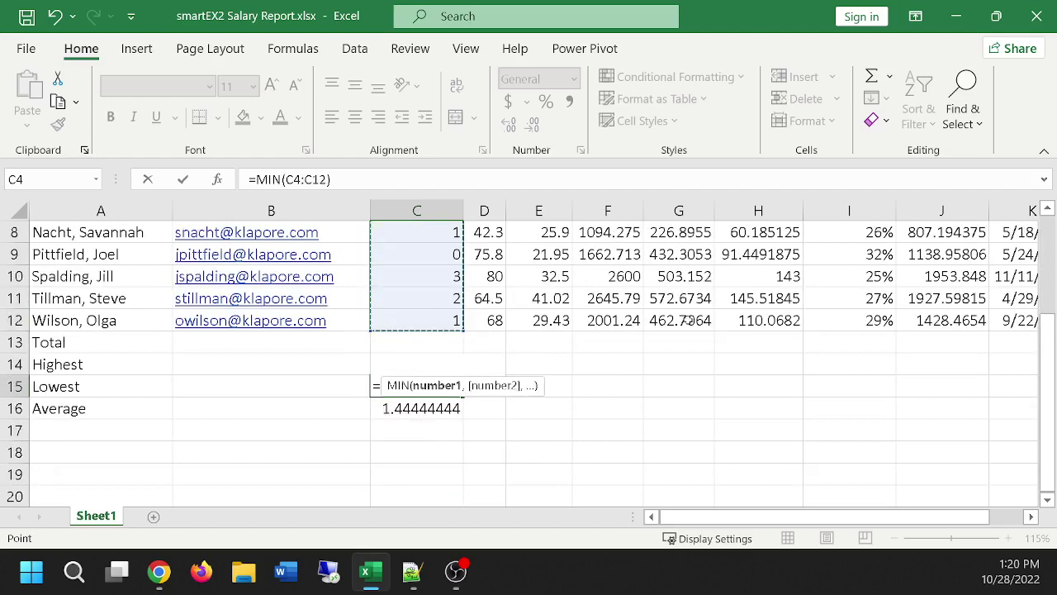
pyautogui.press('Return')
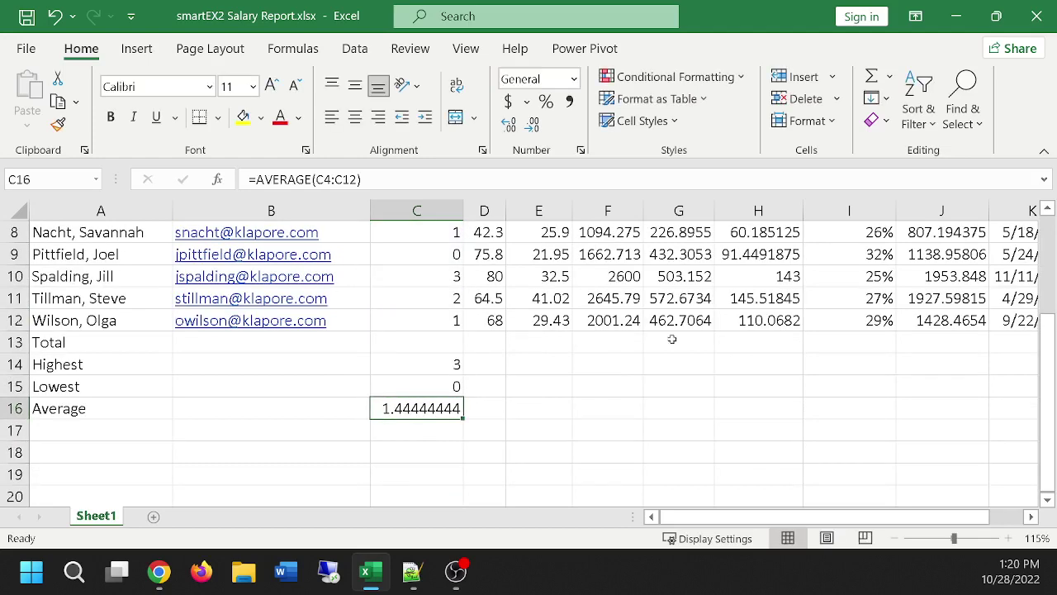
pyautogui.doubleClick(453, 385)
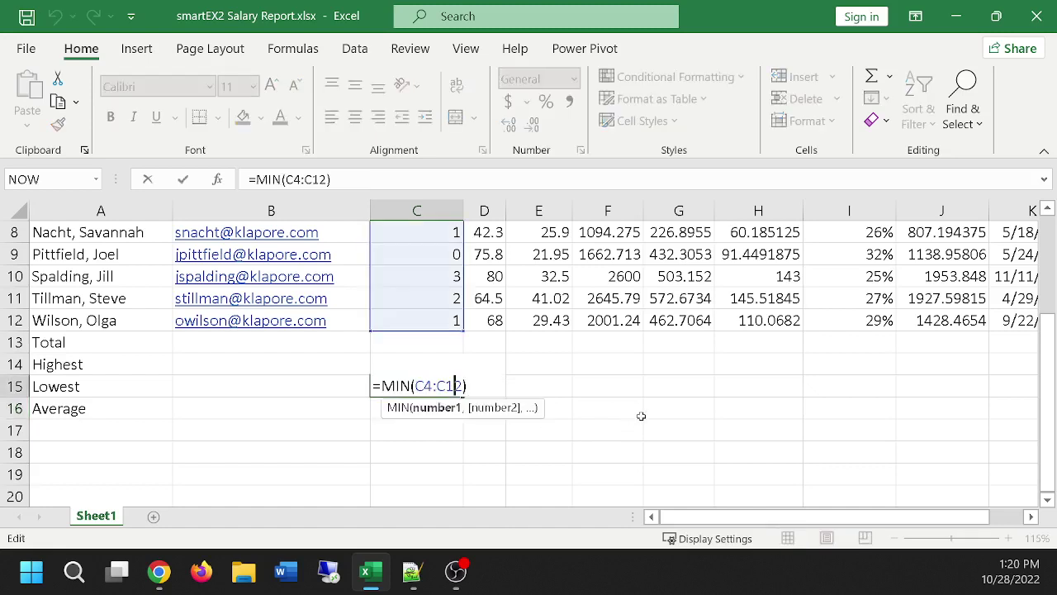
pyautogui.press('Escape')
pyautogui.doubleClick(438, 363)
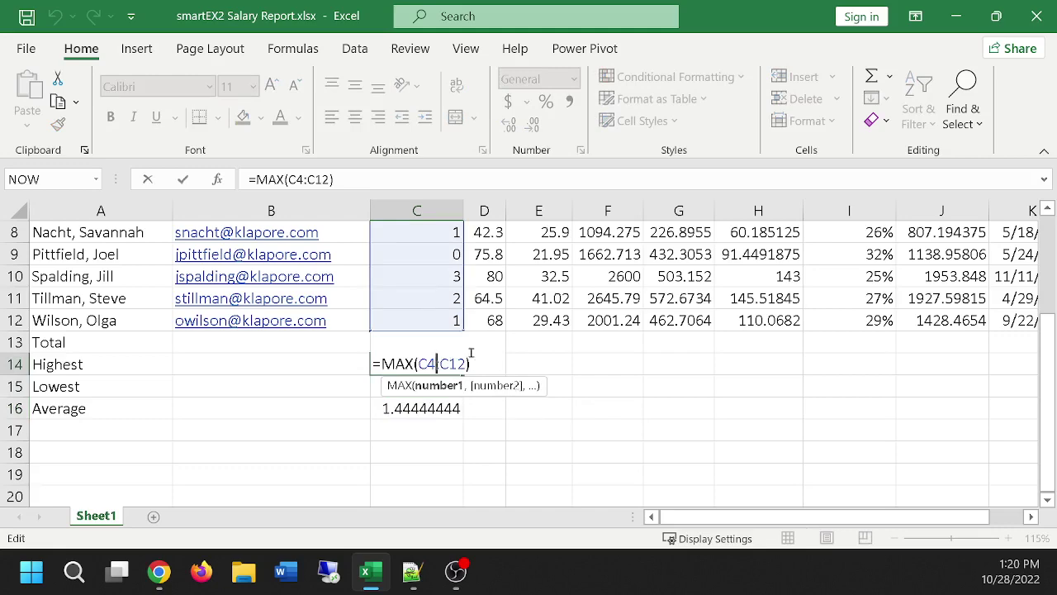
pyautogui.scroll(1, 649, 385)
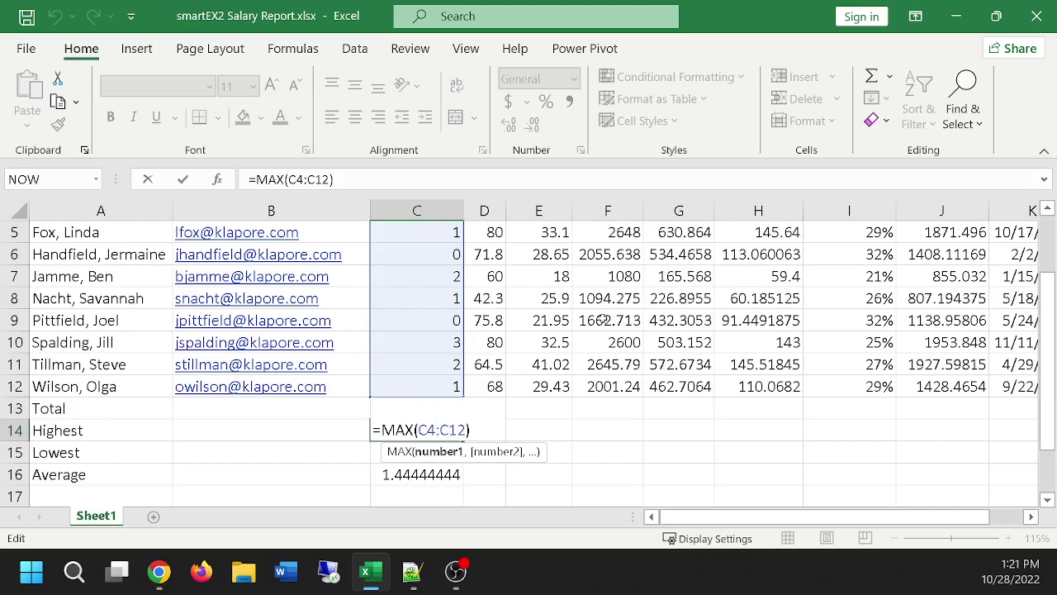
pyautogui.moveTo(627, 298); pyautogui.dragTo(749, 341)
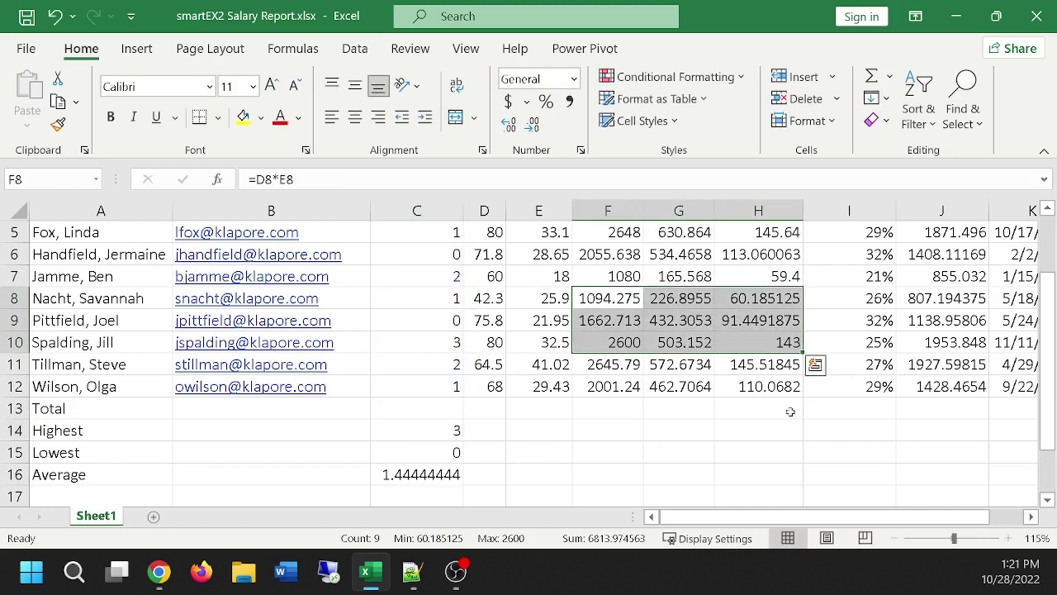
pyautogui.doubleClick(436, 425)
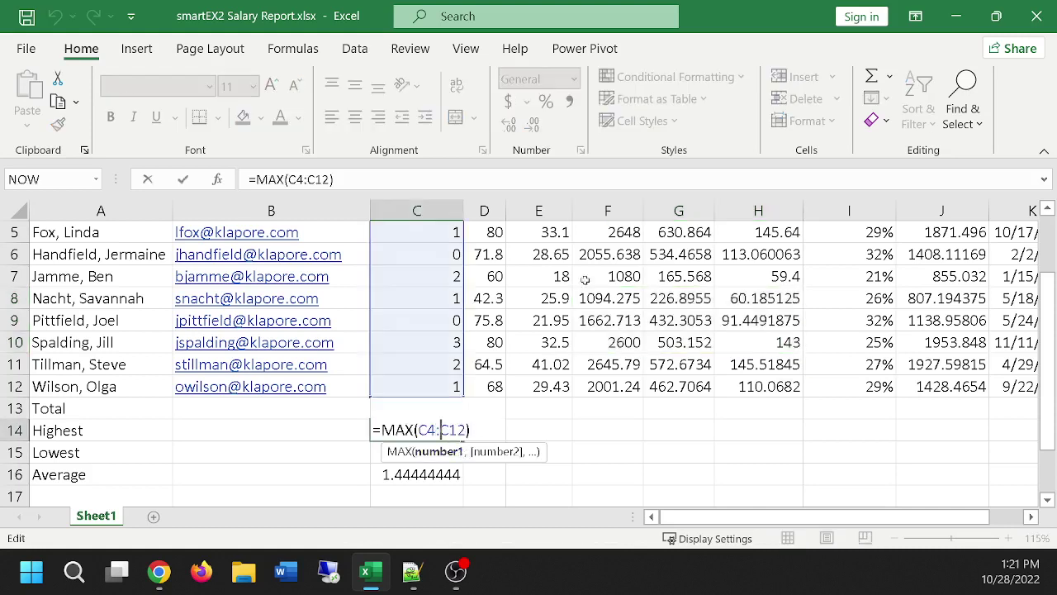
pyautogui.moveTo(608, 248); pyautogui.dragTo(908, 423)
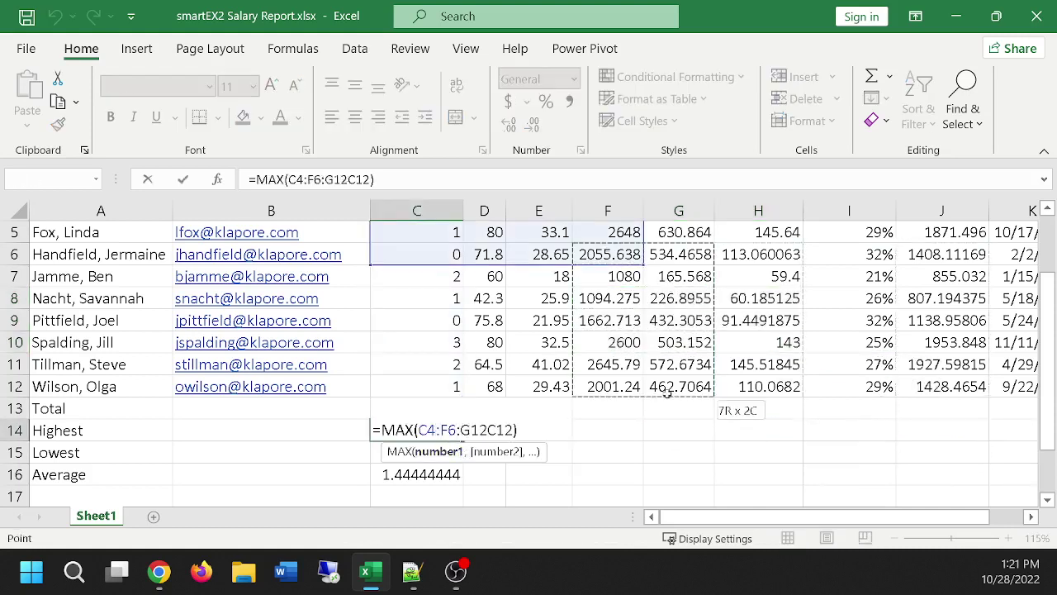
pyautogui.moveTo(909, 423); pyautogui.dragTo(793, 402)
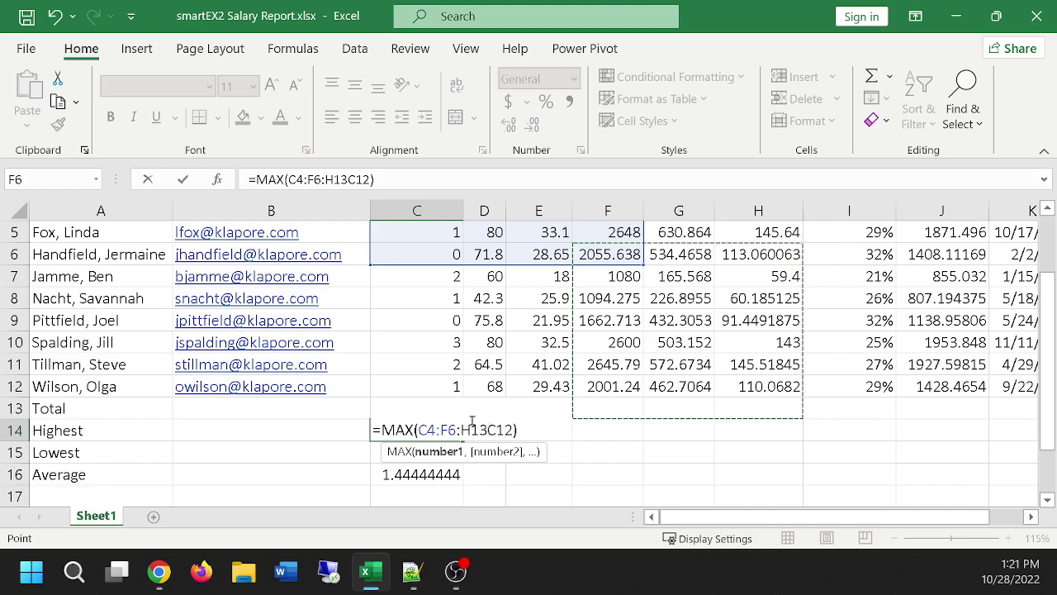
pyautogui.press('Escape')
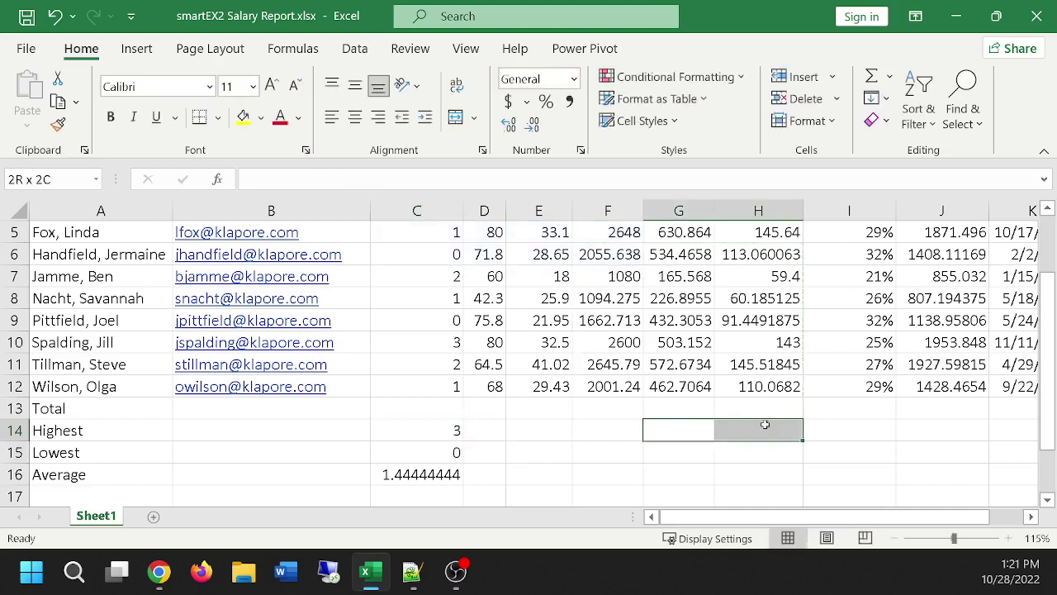
pyautogui.moveTo(656, 431); pyautogui.dragTo(835, 439)
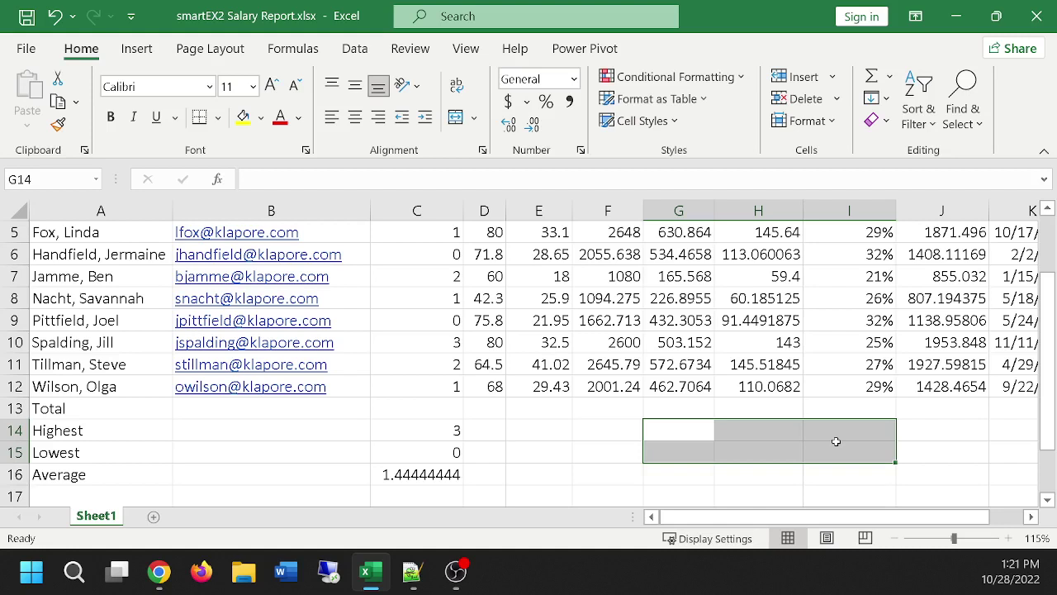
pyautogui.click(425, 428)
pyautogui.doubleClick(433, 430)
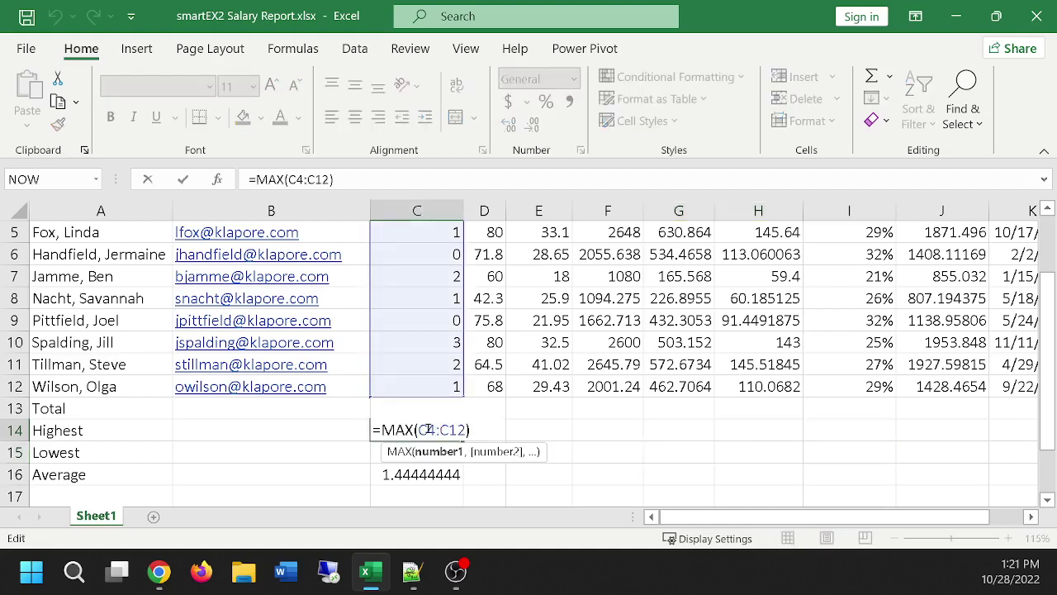
pyautogui.moveTo(660, 429); pyautogui.dragTo(814, 329)
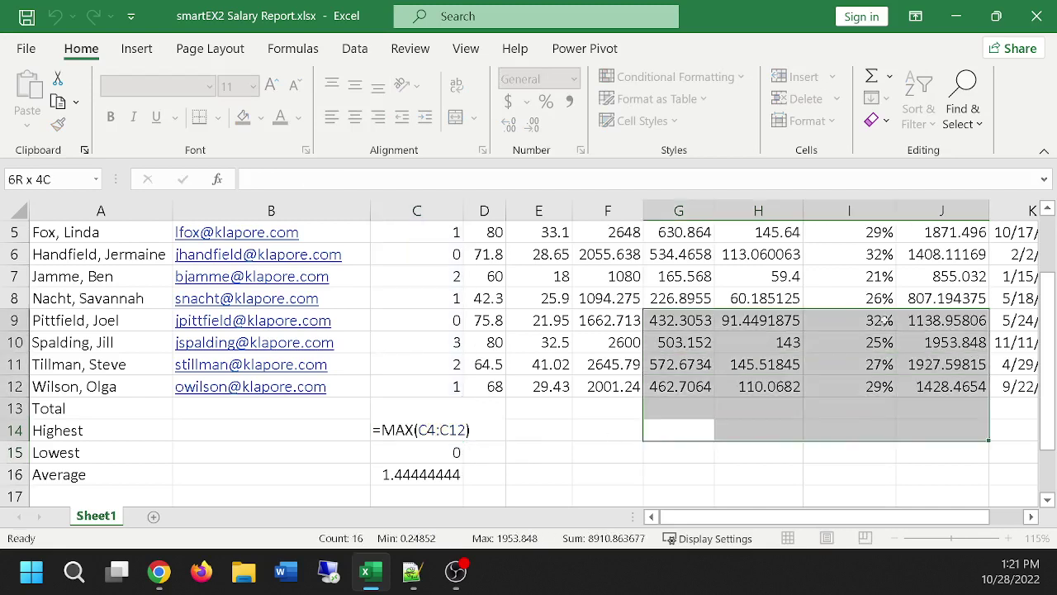
pyautogui.doubleClick(436, 424)
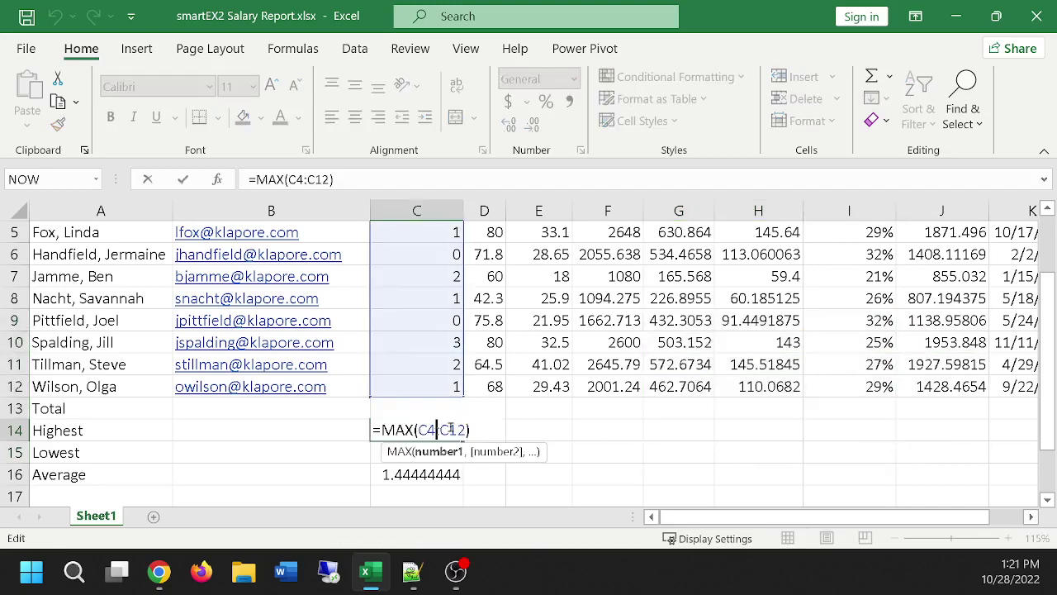
pyautogui.moveTo(590, 335); pyautogui.dragTo(664, 370)
pyautogui.click(446, 430)
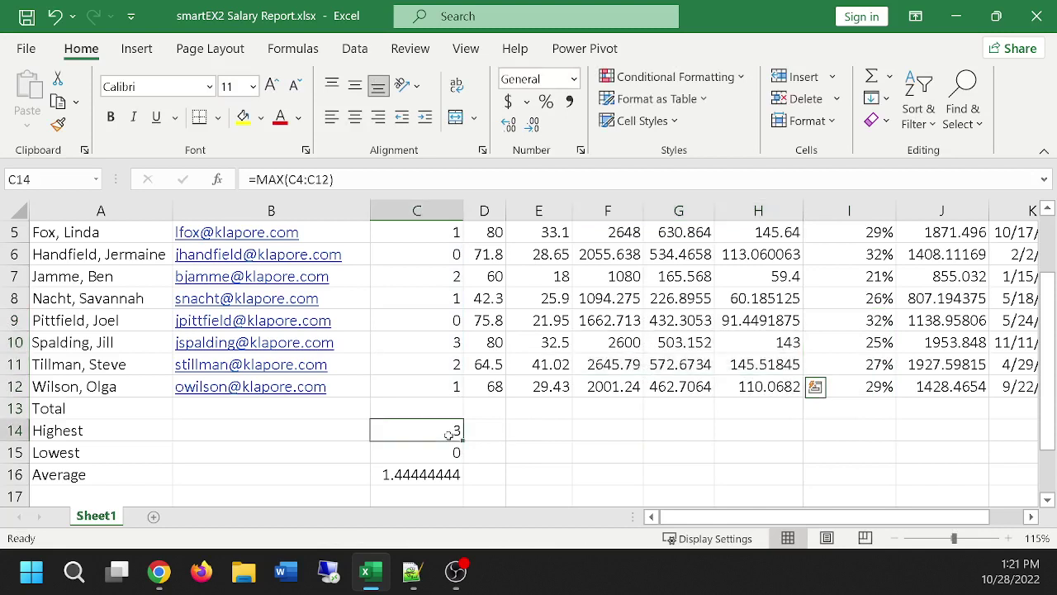
pyautogui.doubleClick(442, 430)
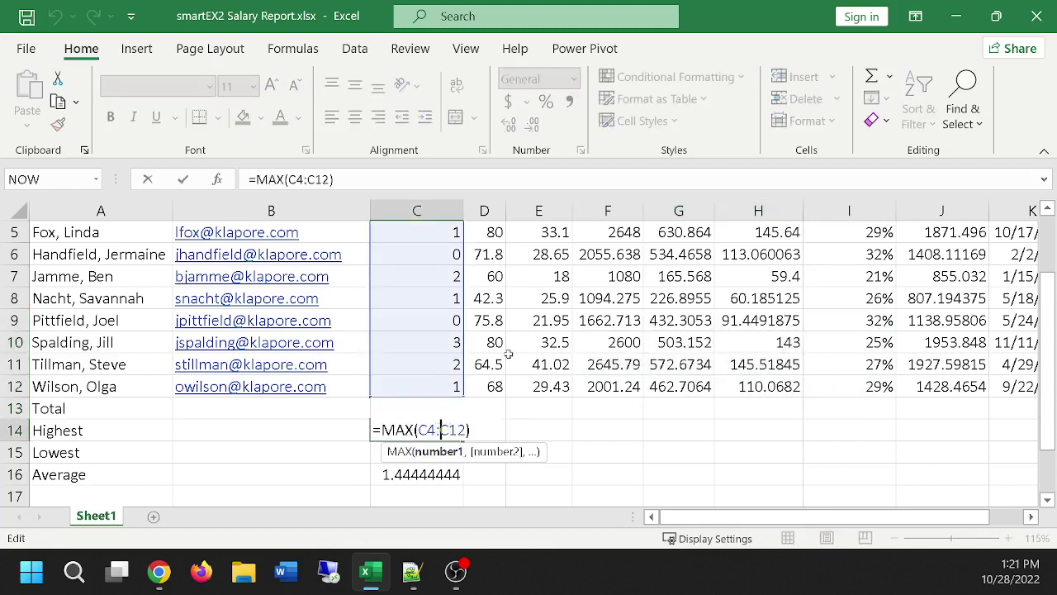
pyautogui.moveTo(537, 365)
pyautogui.mouseDown()
pyautogui.moveTo(655, 334)
pyautogui.moveTo(795, 275)
pyautogui.mouseUp()
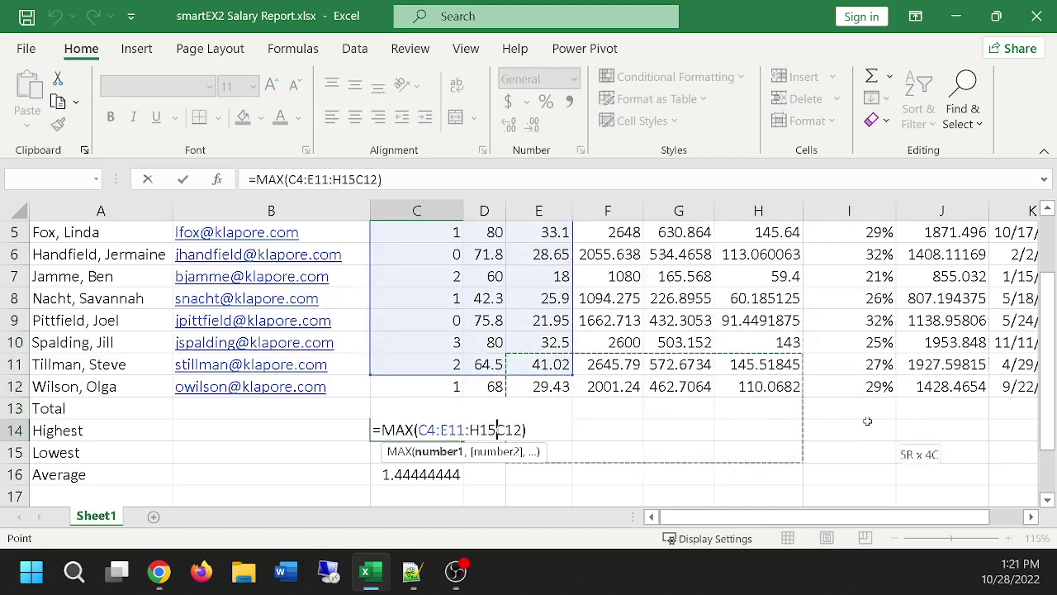
pyautogui.moveTo(794, 276); pyautogui.dragTo(667, 269)
pyautogui.press('Escape')
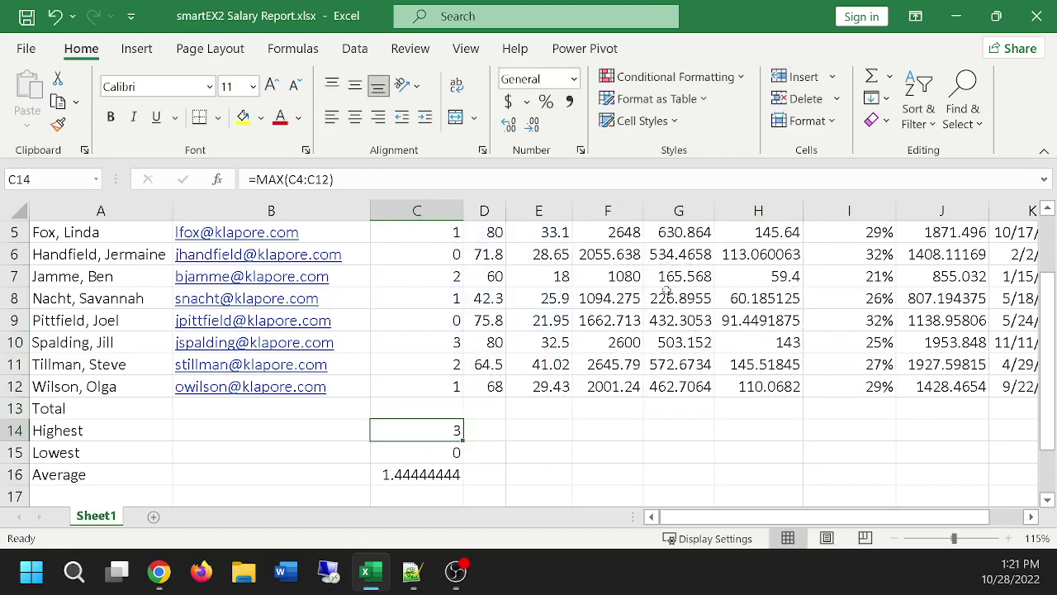
pyautogui.doubleClick(446, 436)
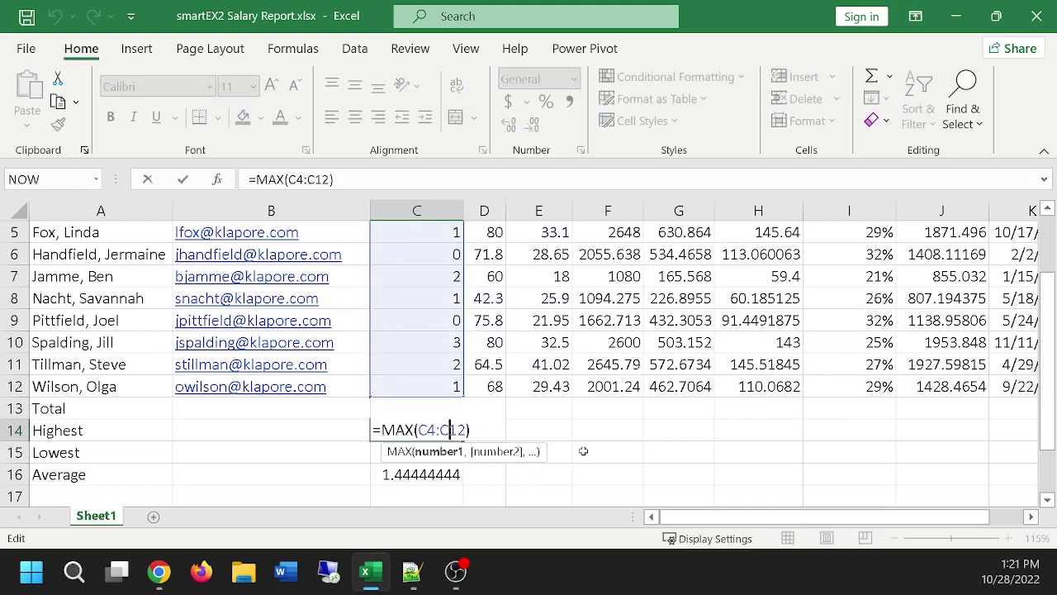
pyautogui.press('Return')
pyautogui.write('=MIN(C4:C12)')
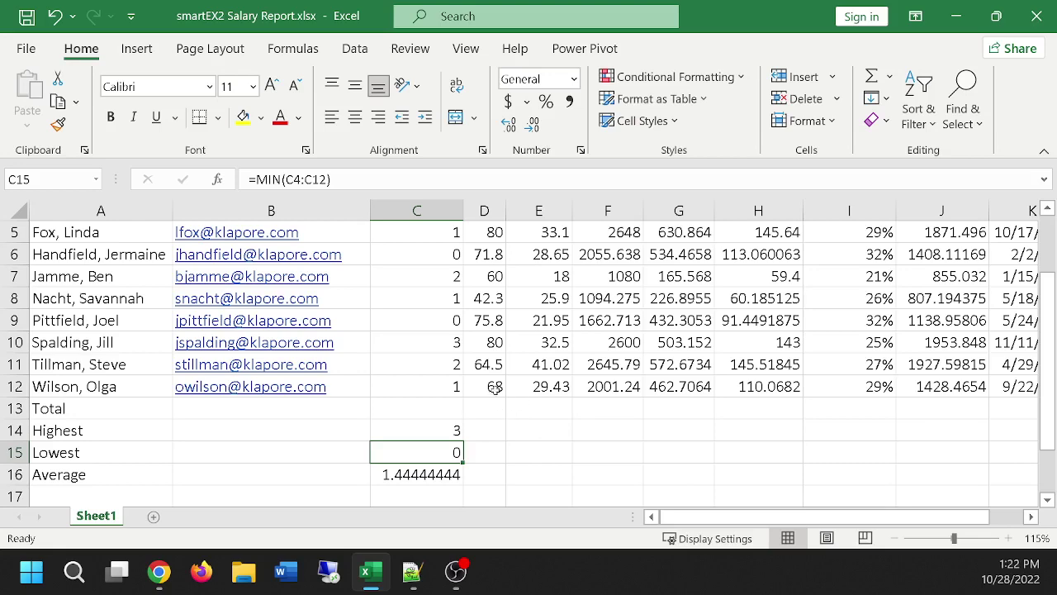
# - AutoSum Hours Worked into D13 as =SUM(D4:D12), giving 616.75, and widen column D
pyautogui.click(484, 405)
pyautogui.scroll(1, 585, 412)
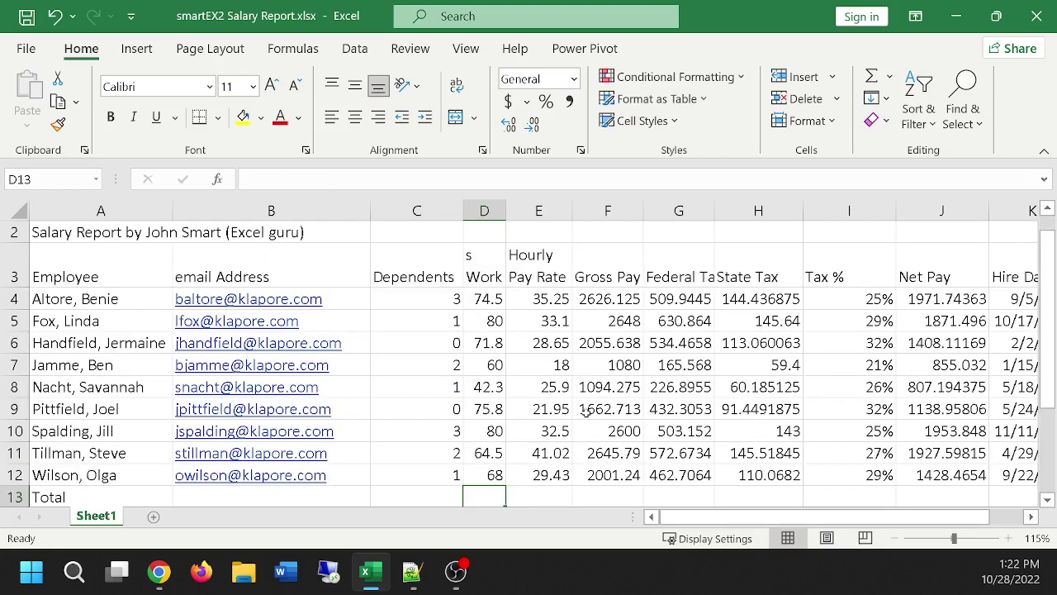
pyautogui.scroll(-1, 585, 410)
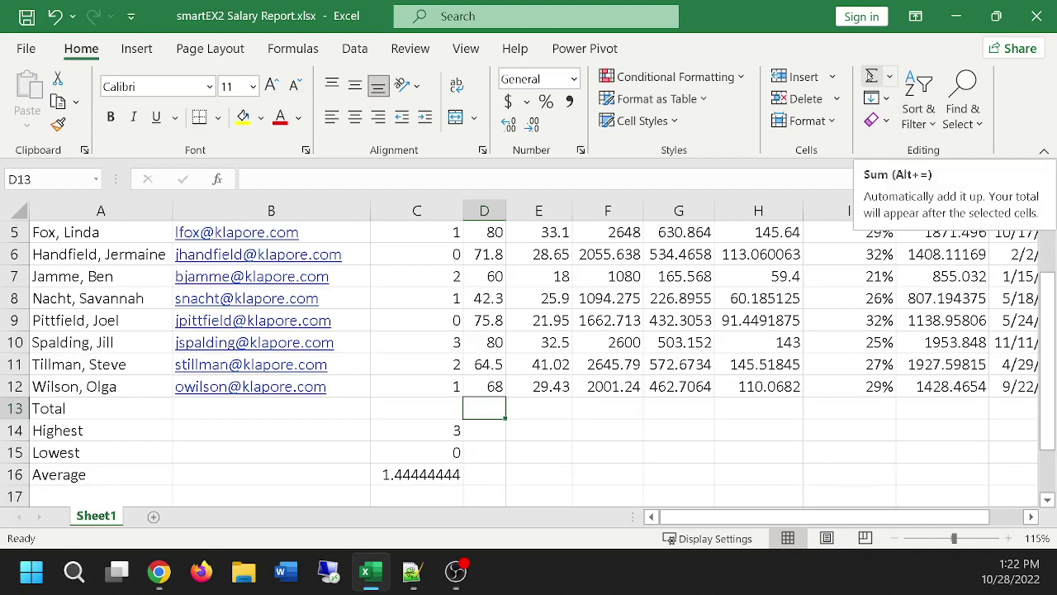
pyautogui.click(871, 76)
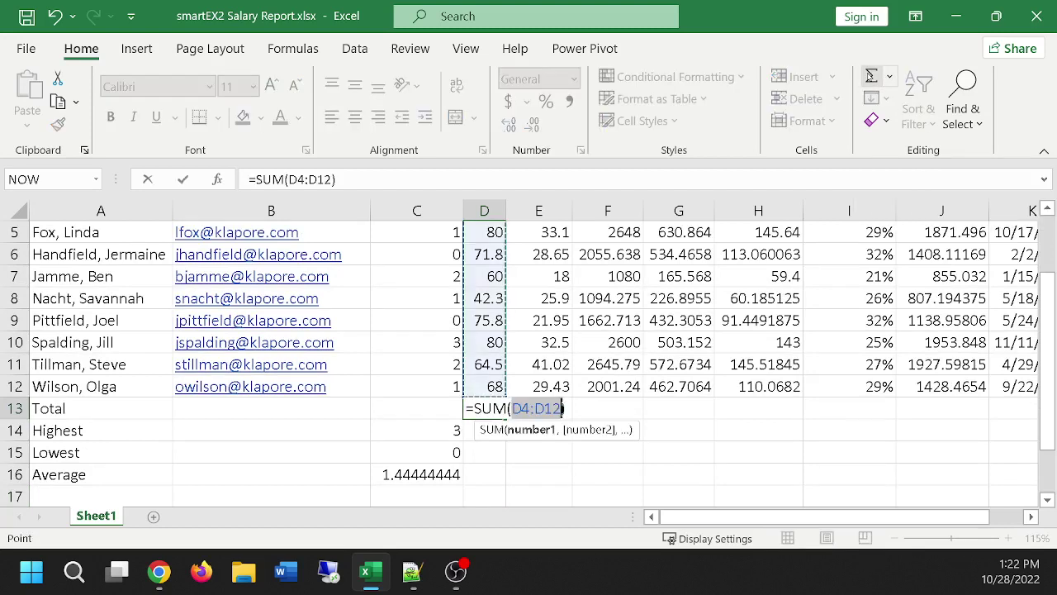
pyautogui.press('Return')
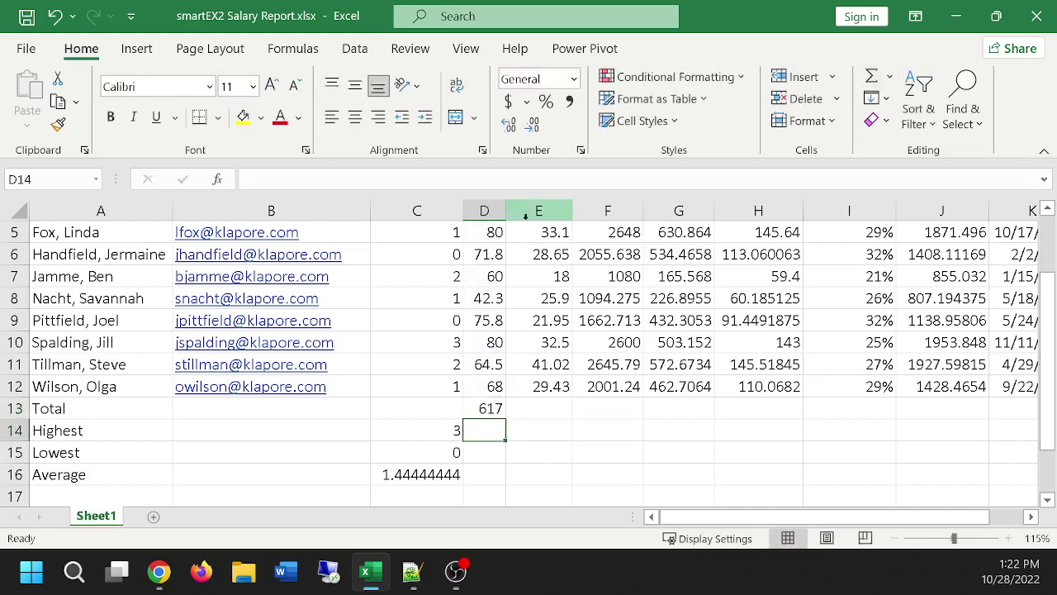
pyautogui.moveTo(506, 211); pyautogui.dragTo(521, 212)
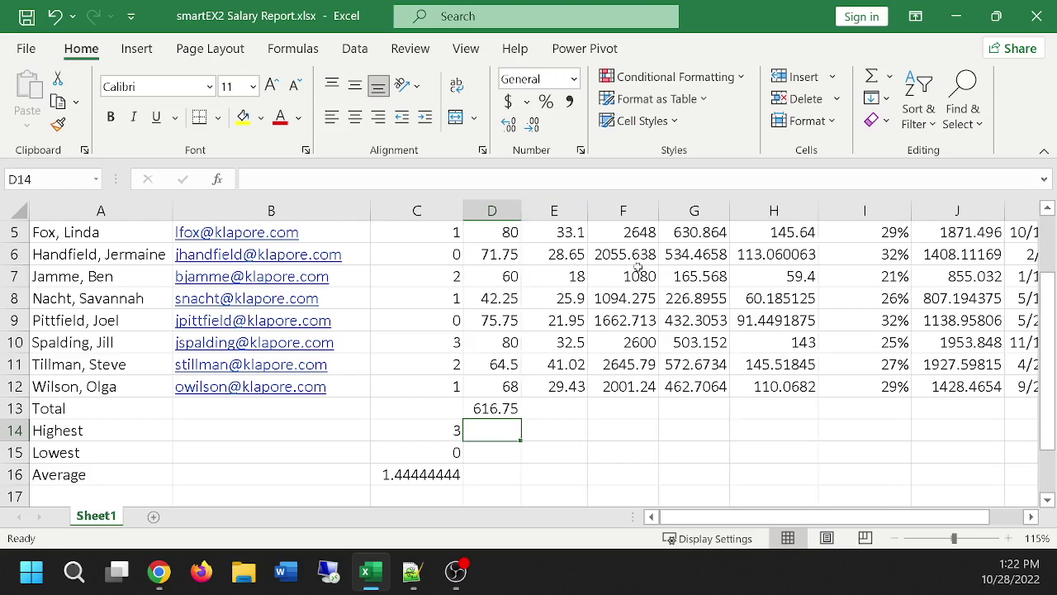
pyautogui.scroll(1, 695, 312)
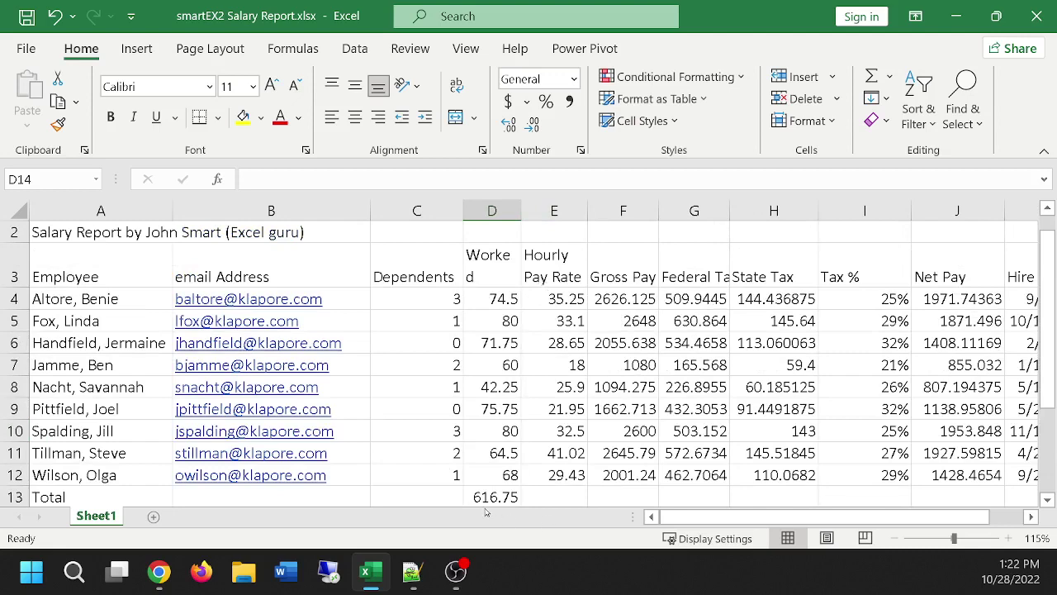
# - Copy the D13 SUM formula and paste it across F13:J13
pyautogui.click(479, 496)
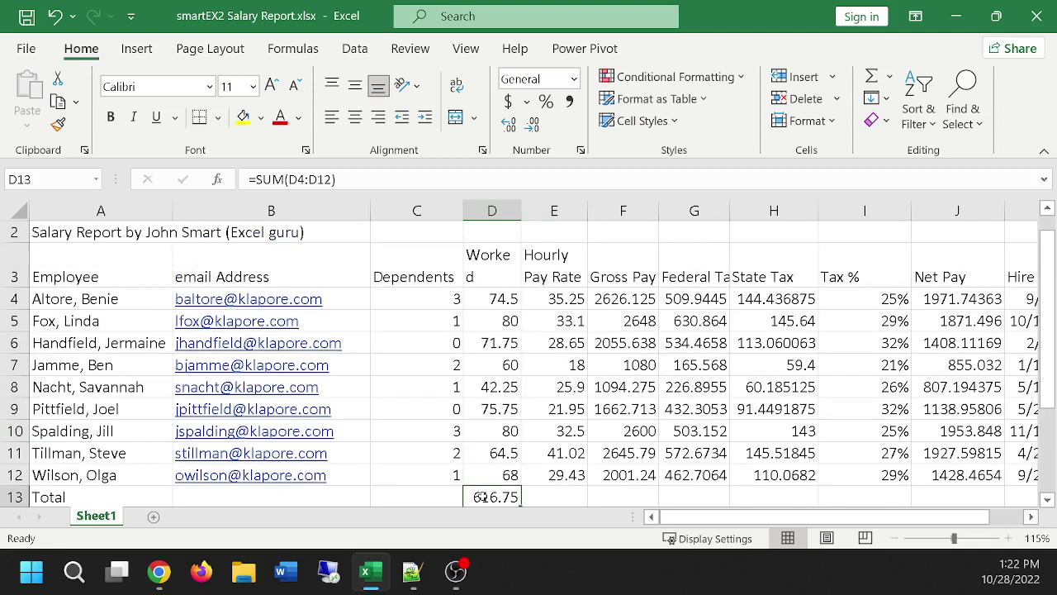
pyautogui.scroll(-1, 621, 447)
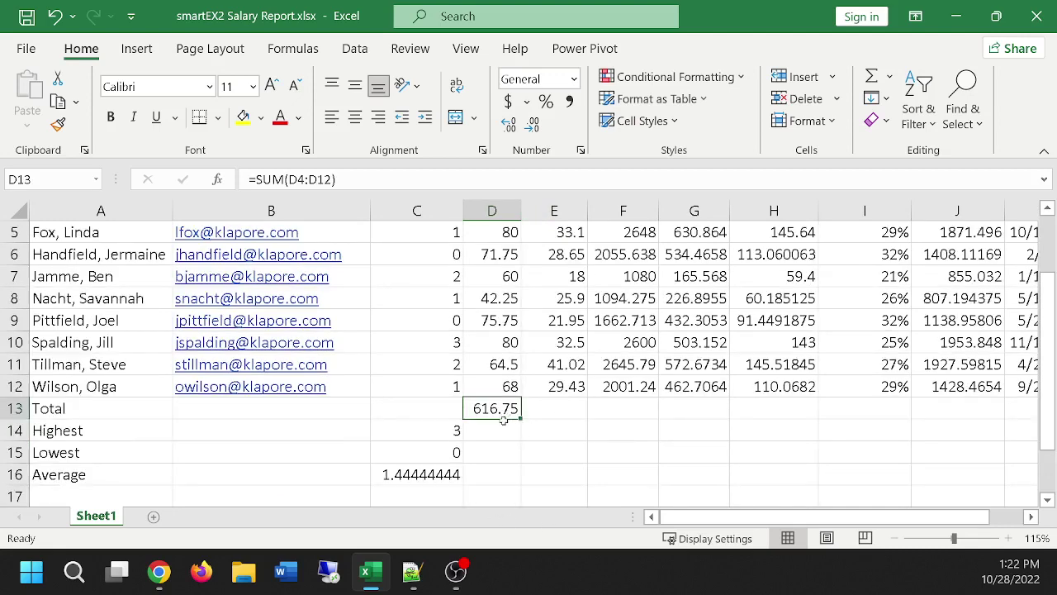
pyautogui.hotkey('ctrl', 'c')
pyautogui.scroll(1, 667, 415)
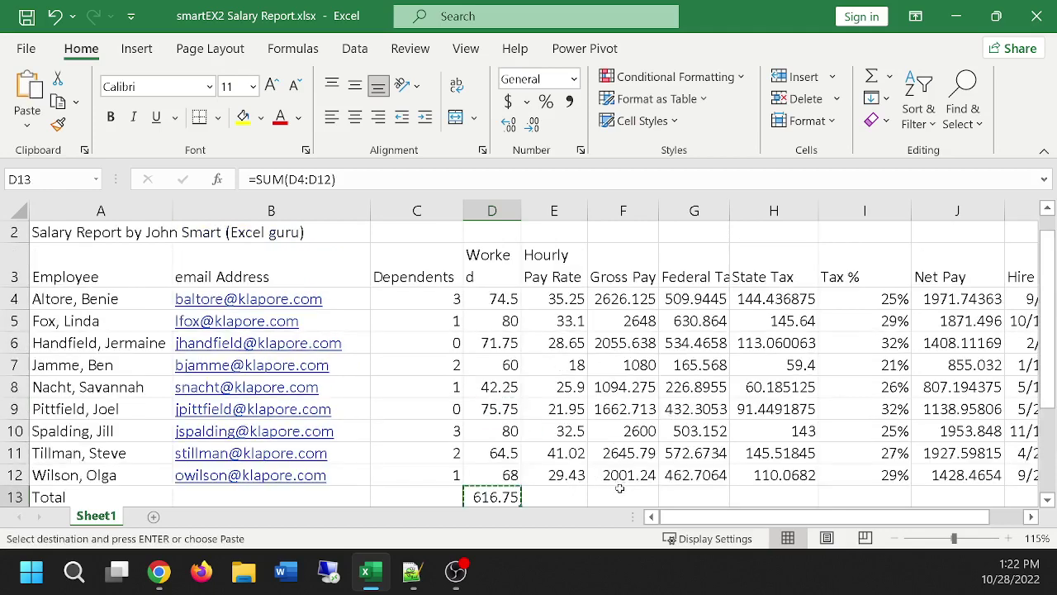
pyautogui.moveTo(620, 490); pyautogui.dragTo(935, 495)
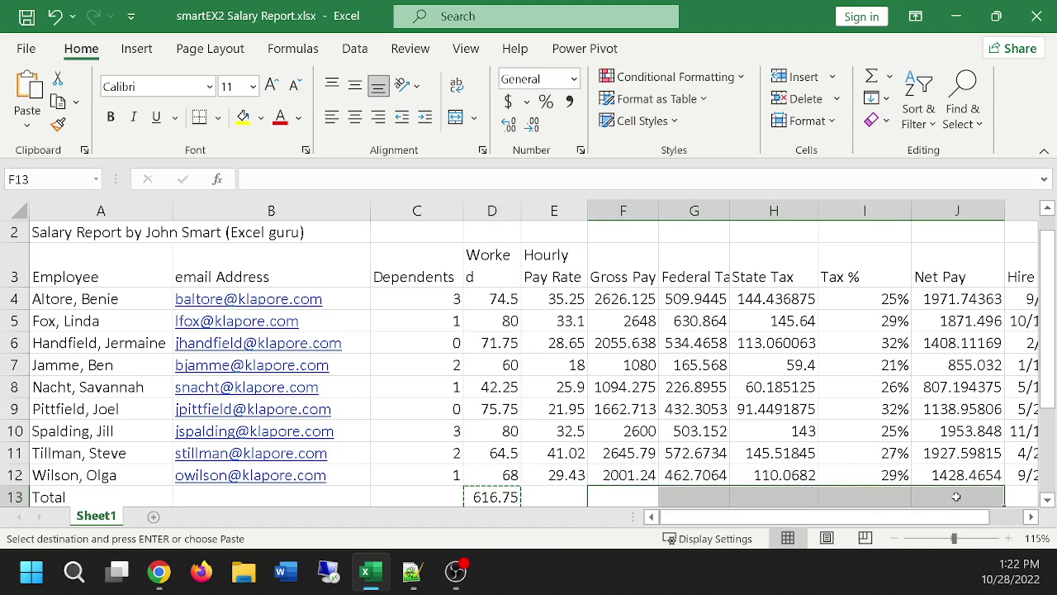
pyautogui.hotkey('ctrl', 'v')
pyautogui.scroll(-2, 942, 508)
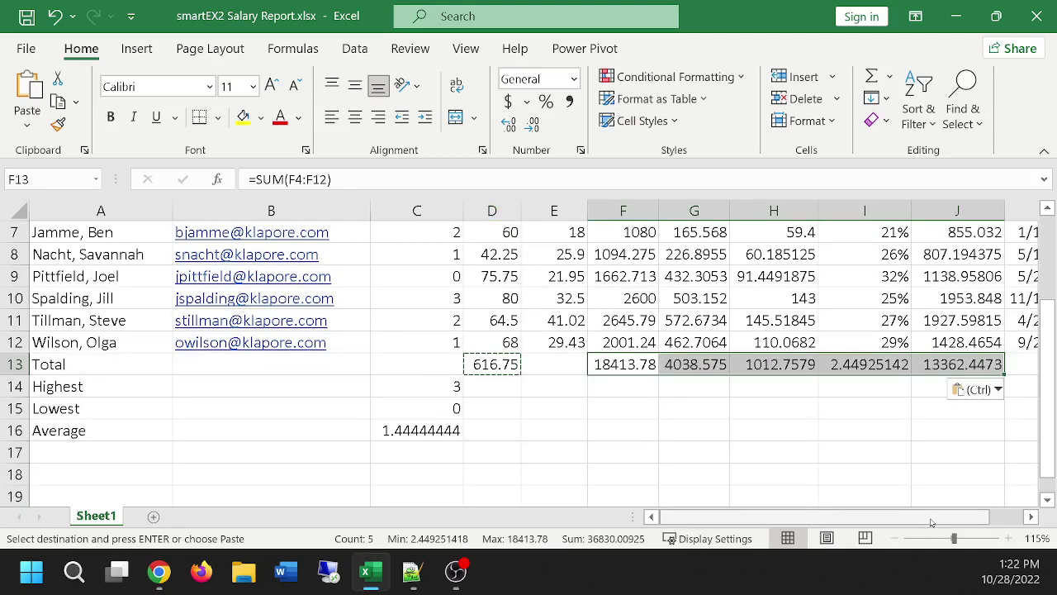
pyautogui.click(661, 416)
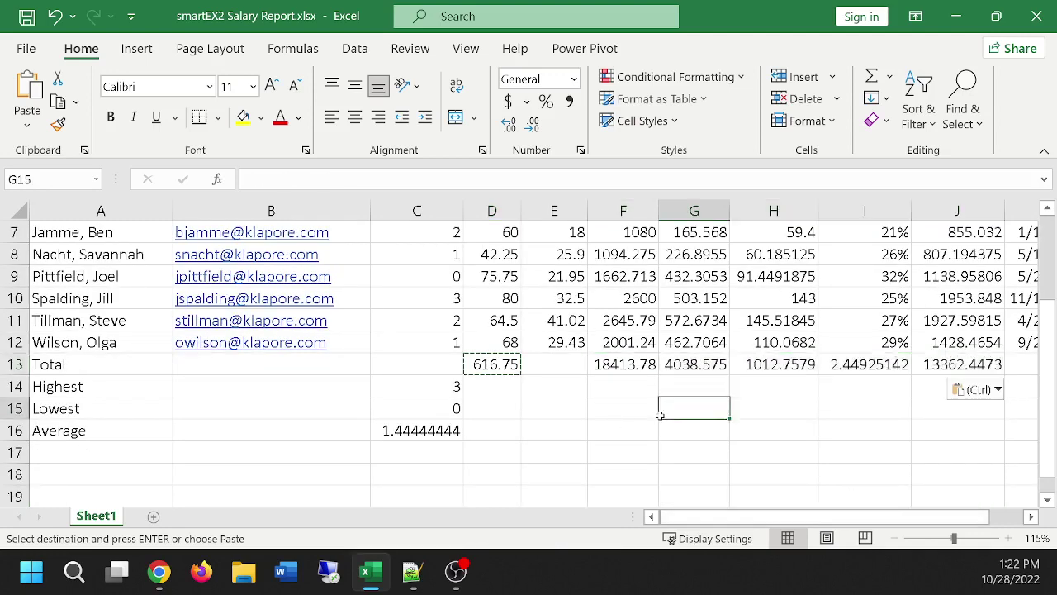
# - Verify the pasted sums in F13 (18413.78) and G13 (4038.575)
pyautogui.doubleClick(629, 368)
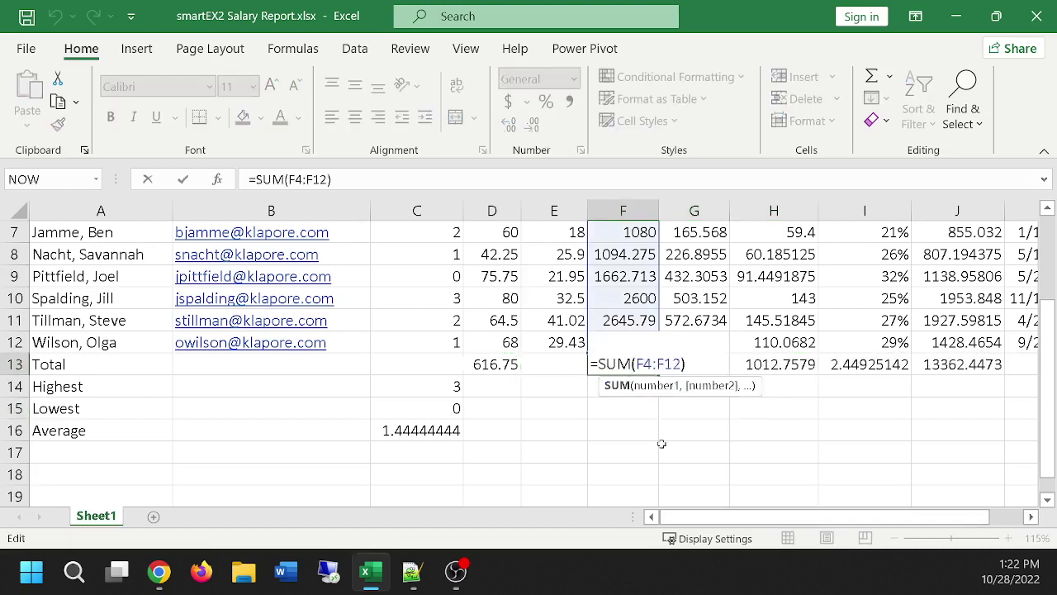
pyautogui.press('Return')
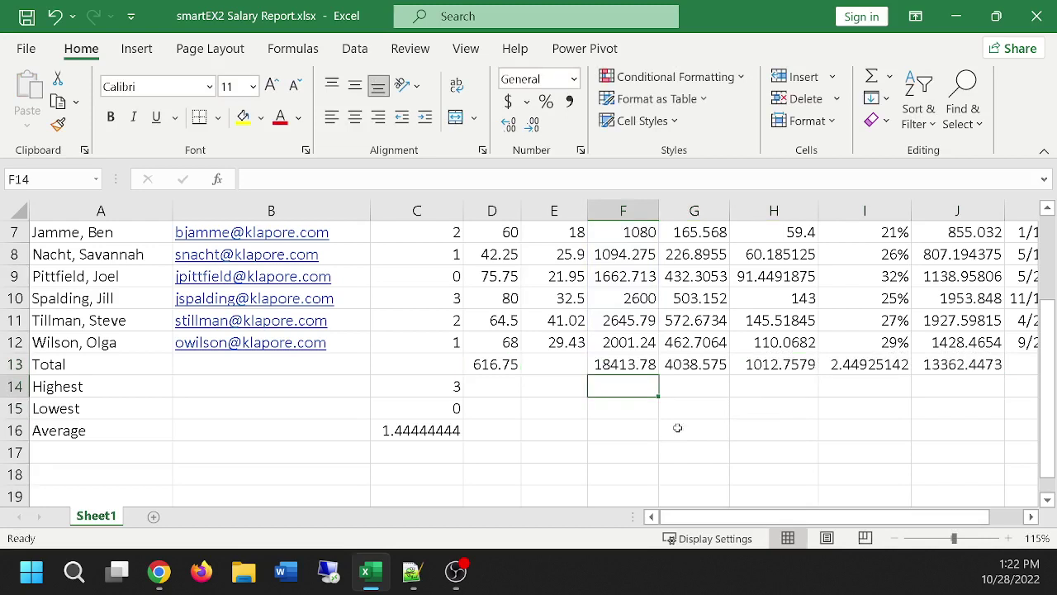
pyautogui.doubleClick(701, 363)
pyautogui.hotkey('ctrl', 'Return')
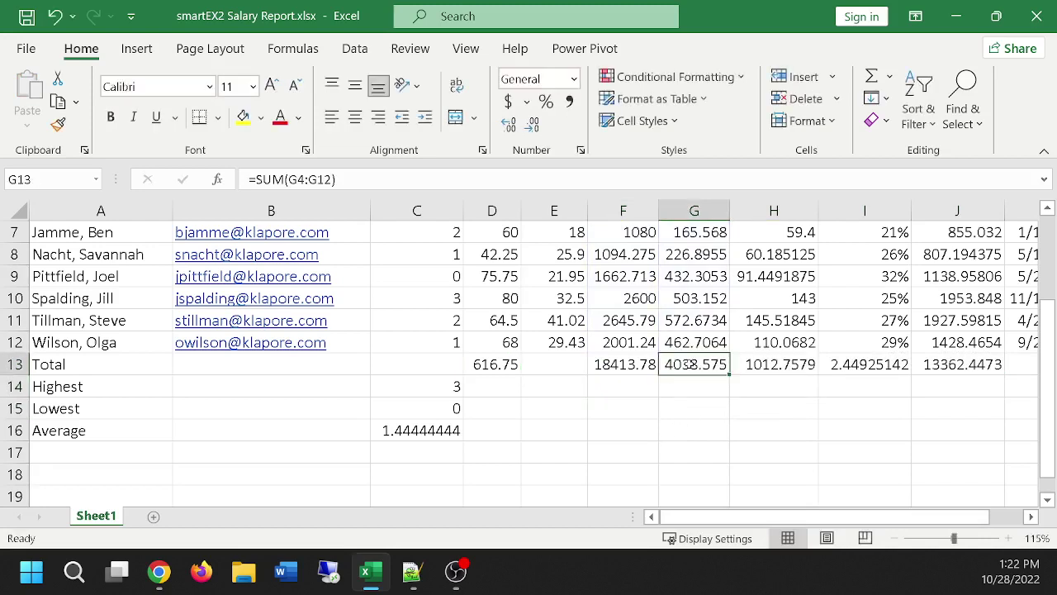
pyautogui.click(699, 408)
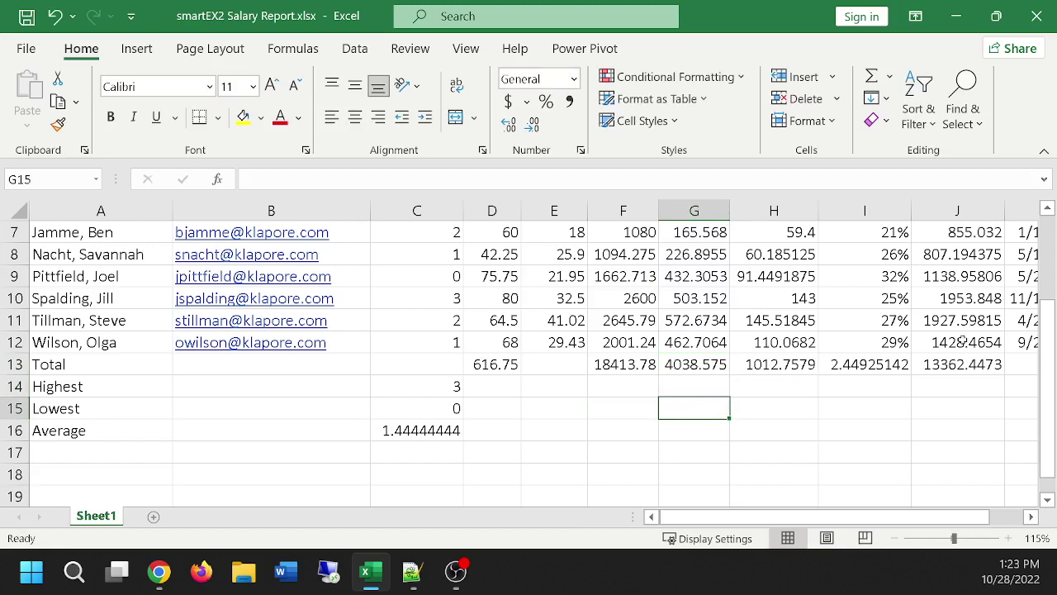
pyautogui.moveTo(894, 520); pyautogui.dragTo(927, 522)
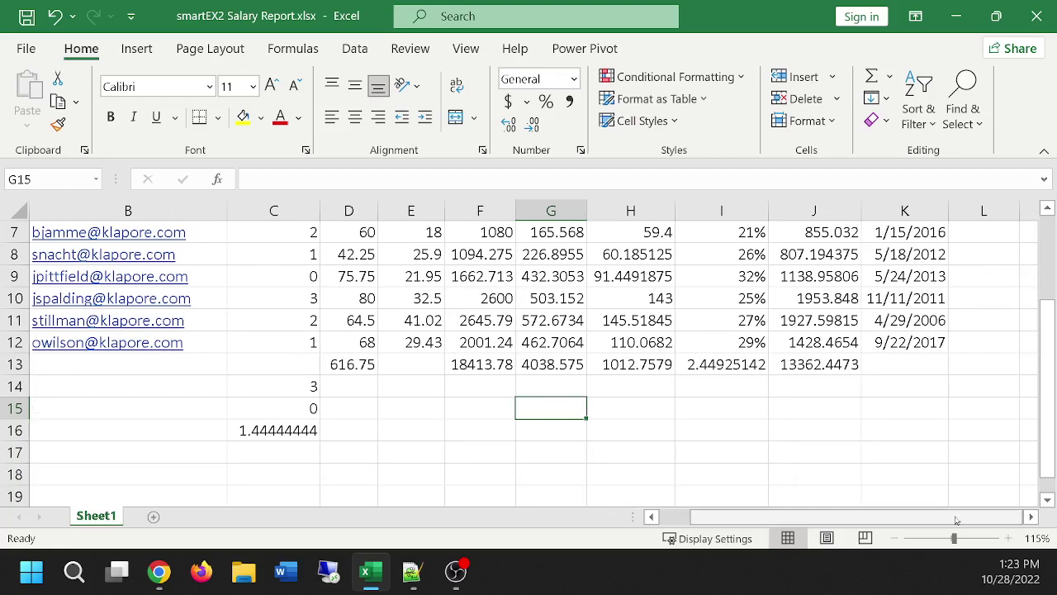
pyautogui.click(915, 367)
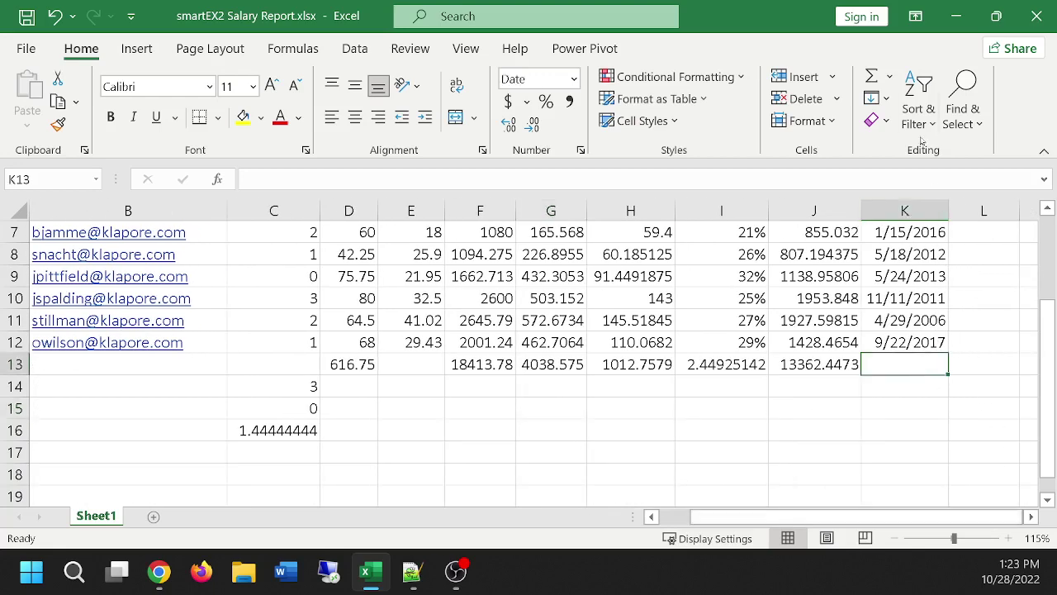
pyautogui.click(874, 77)
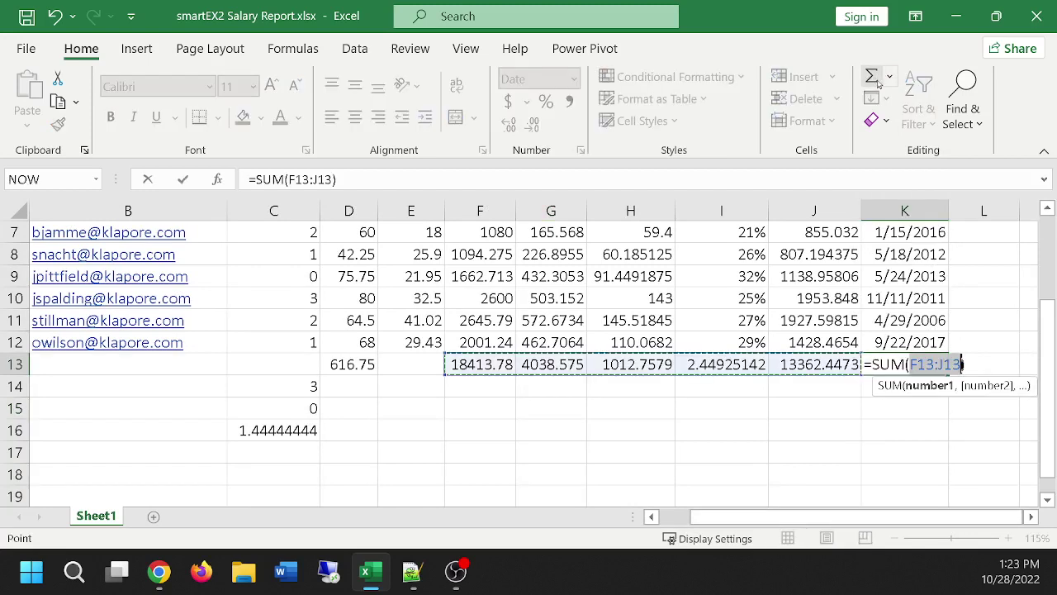
pyautogui.press('Return')
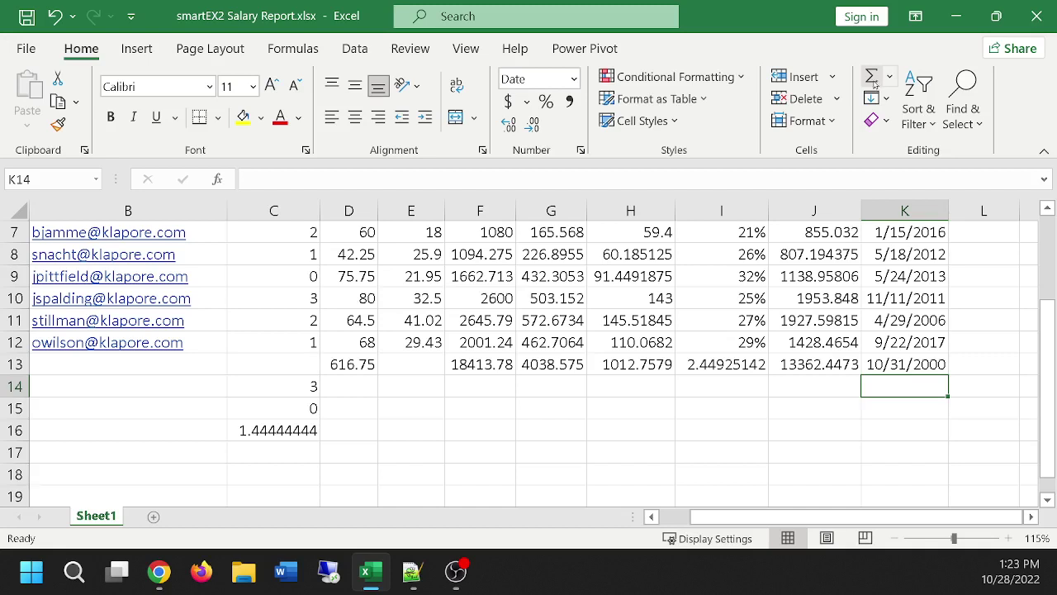
pyautogui.click(920, 363)
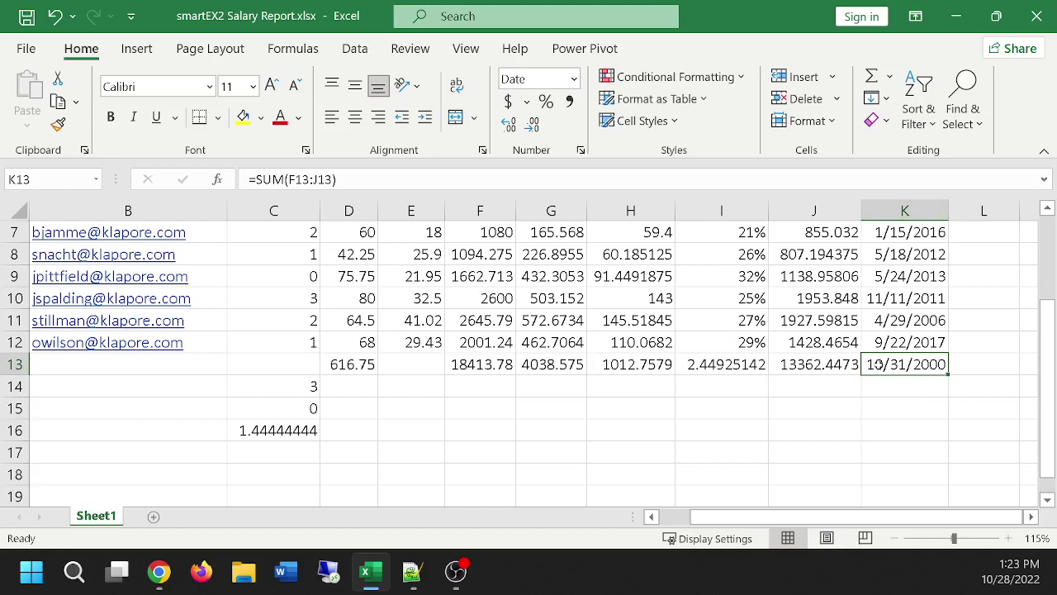
pyautogui.press('Delete')
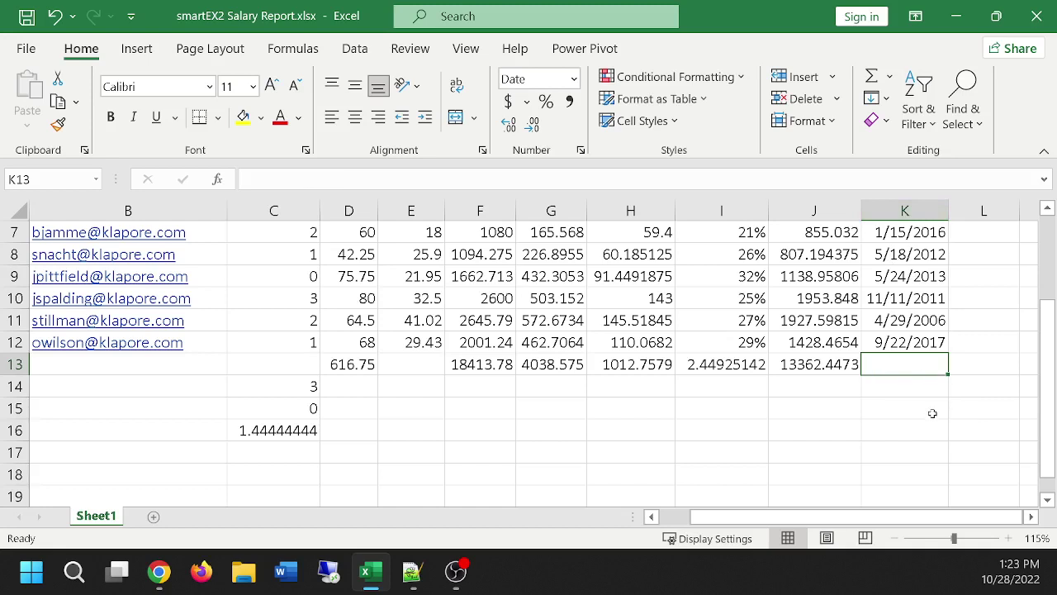
pyautogui.click(882, 409)
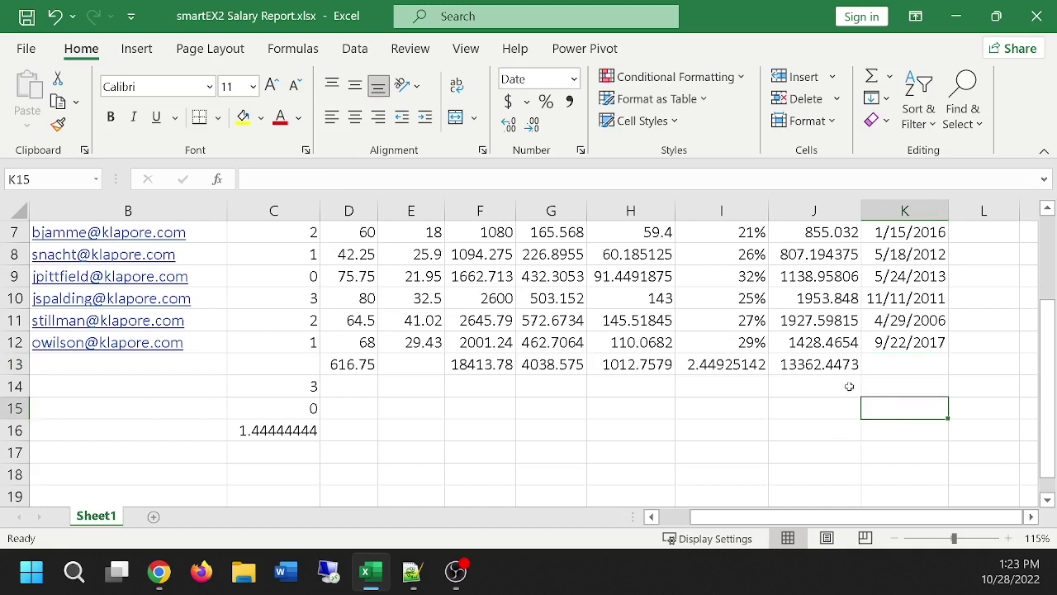
pyautogui.click(352, 387)
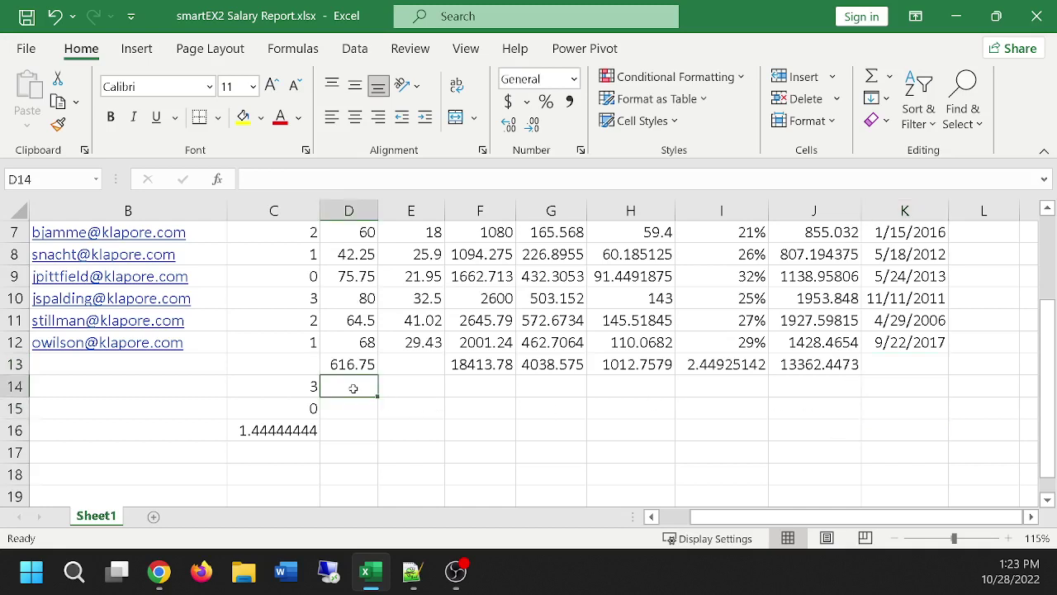
# - Copy the MAX formula from C14 across to J14, then re-enter D13's AutoSum total
pyautogui.click(287, 386)
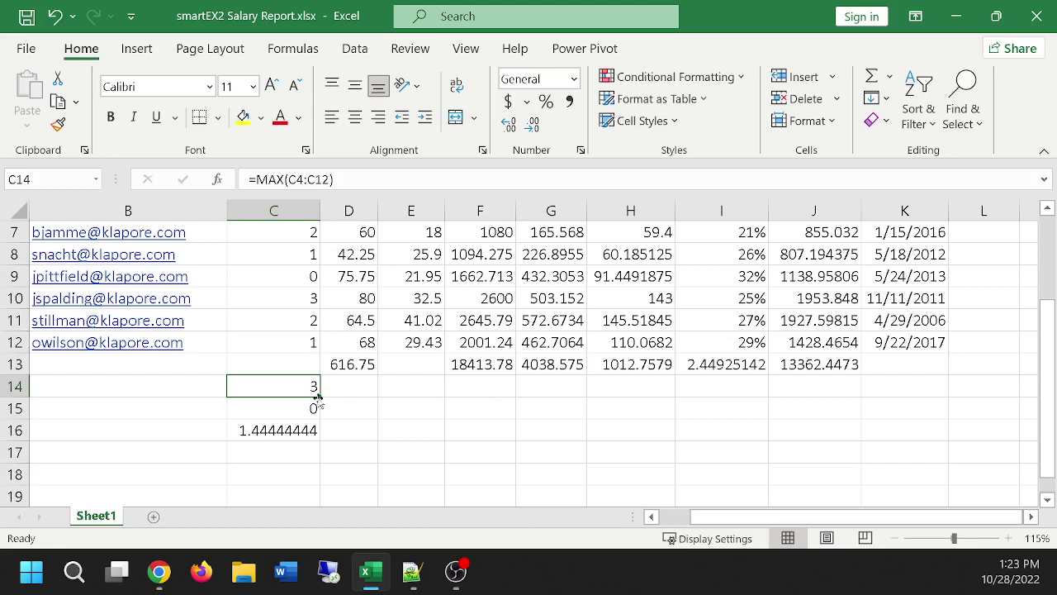
pyautogui.moveTo(320, 398); pyautogui.dragTo(859, 396)
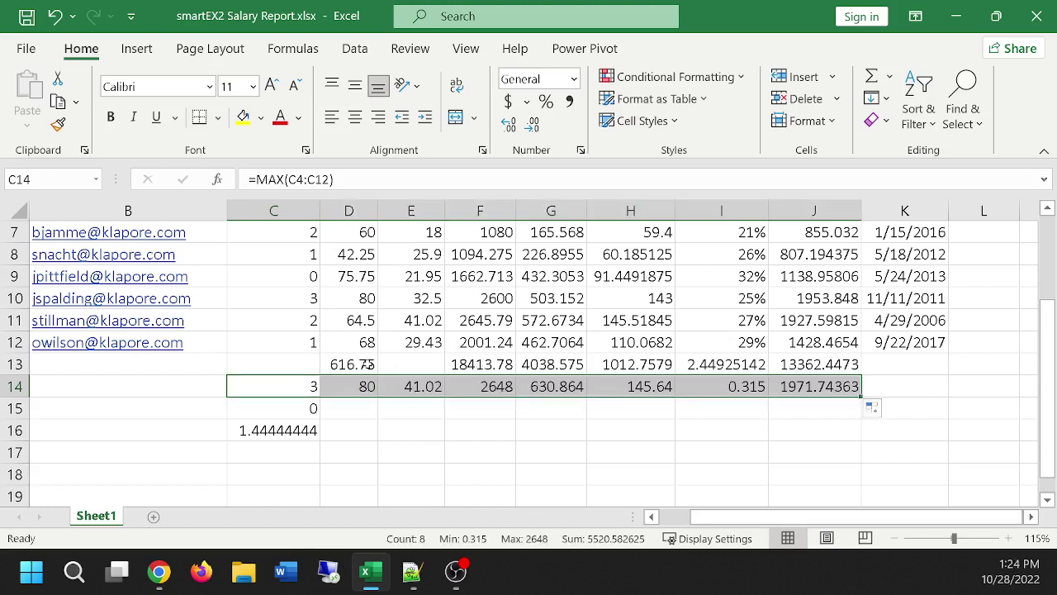
pyautogui.click(367, 364)
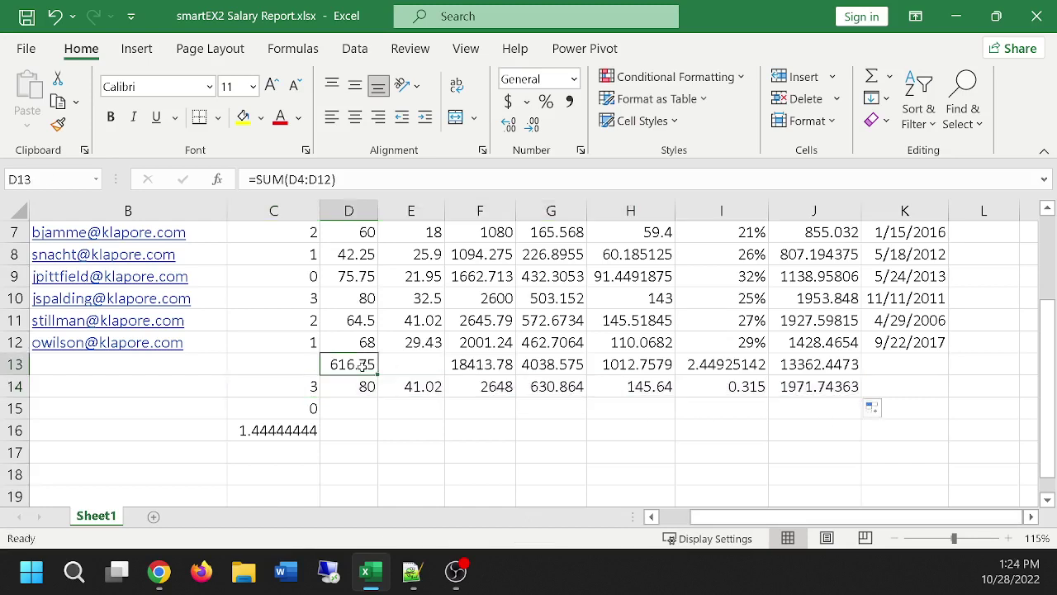
pyautogui.click(876, 78)
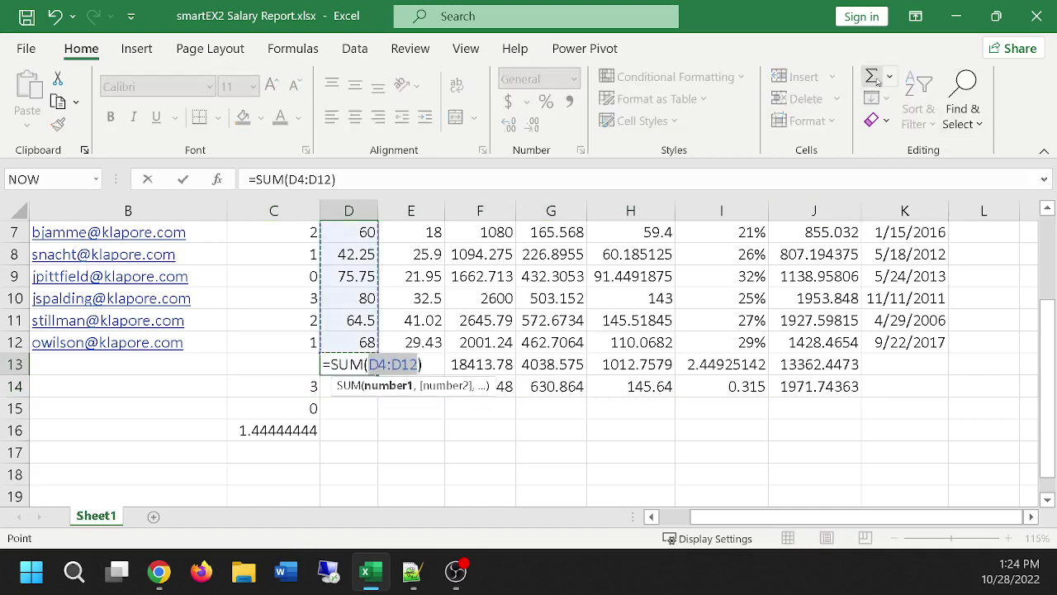
pyautogui.press('Return')
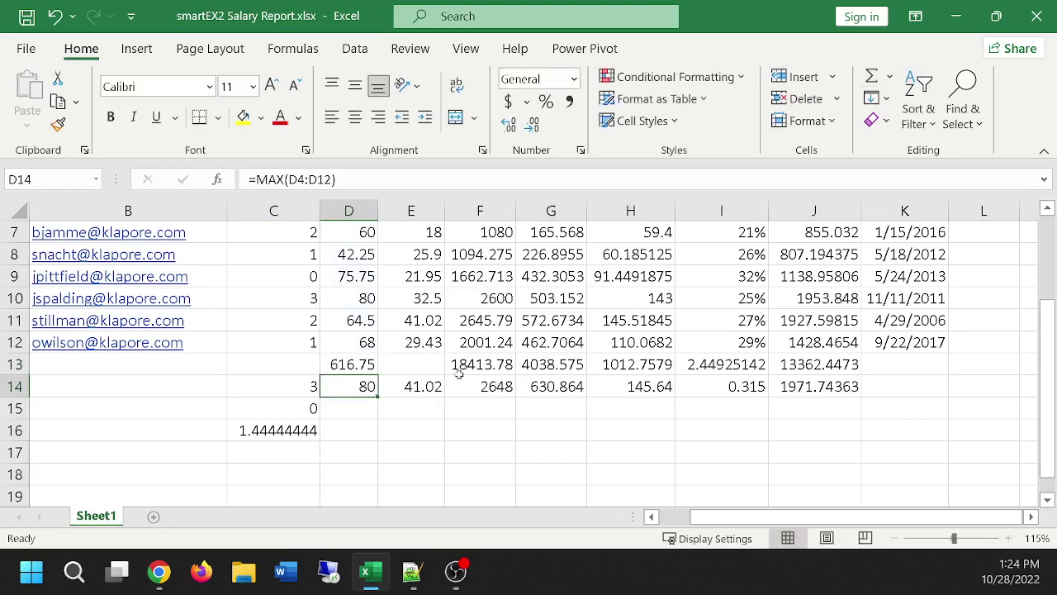
# - Check the SUM formula in G13's Total cell
pyautogui.scroll(1, 495, 341)
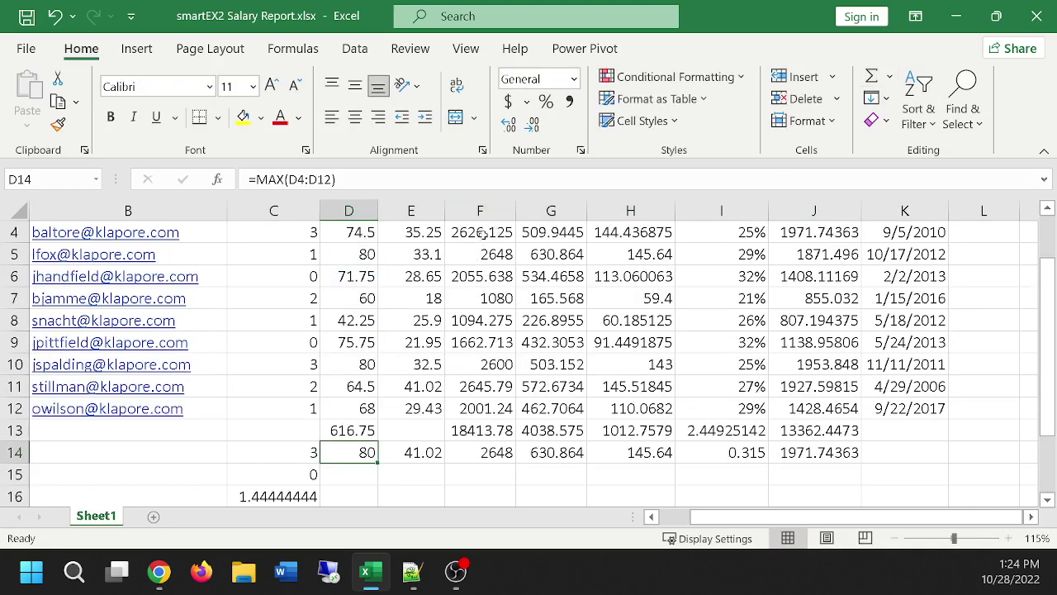
pyautogui.doubleClick(557, 428)
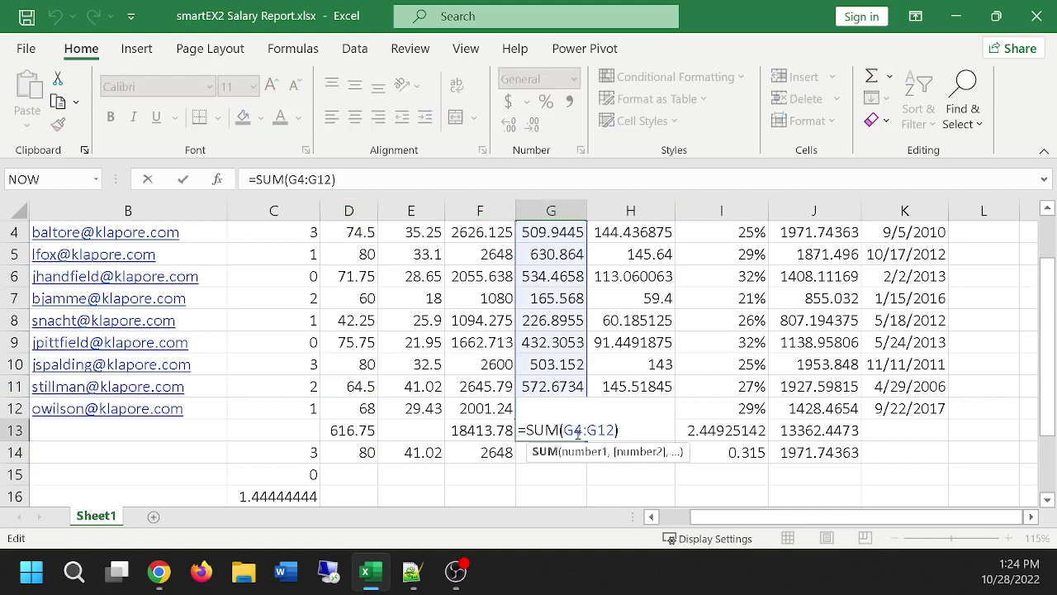
pyautogui.click(763, 487)
pyautogui.click(482, 429)
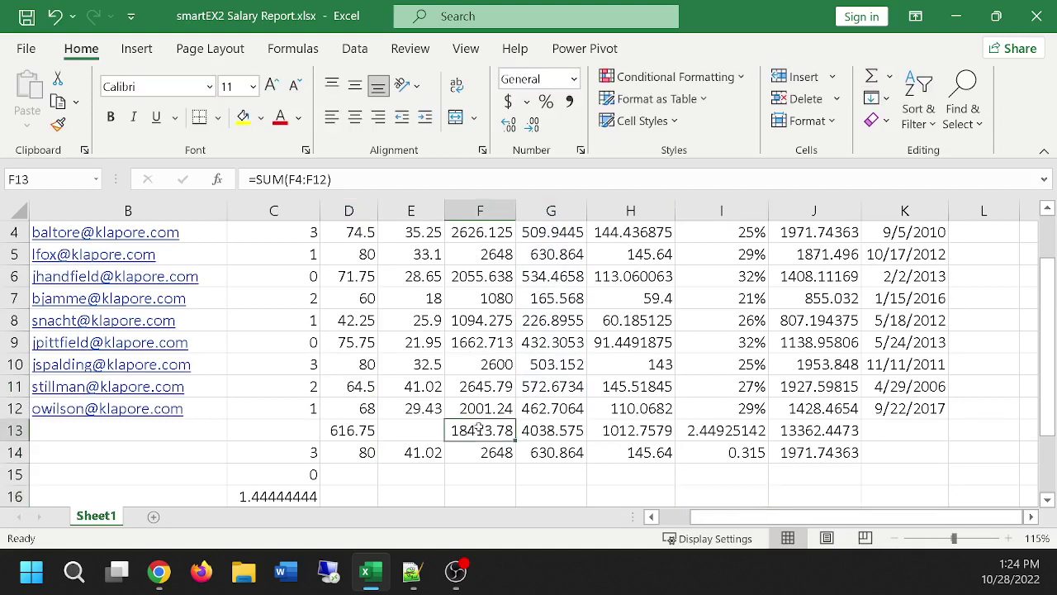
pyautogui.click(871, 76)
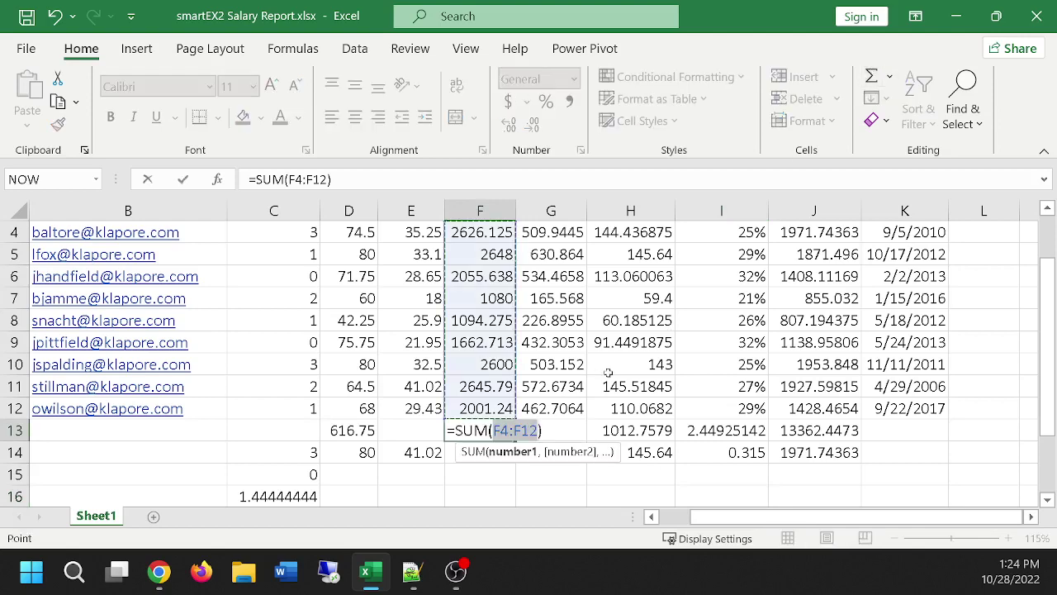
pyautogui.press('Escape')
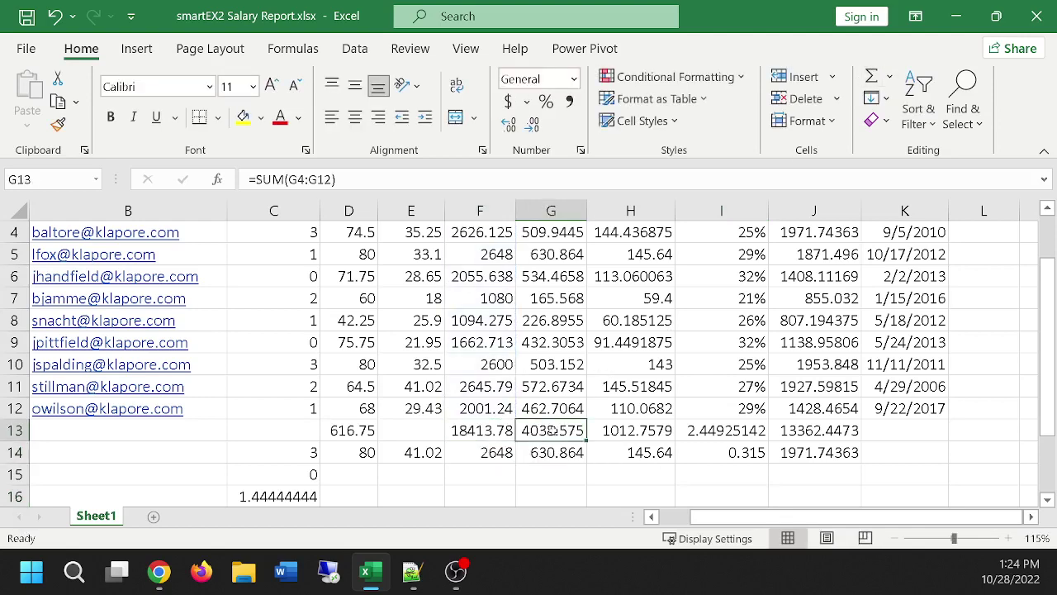
pyautogui.click(555, 430)
pyautogui.click(871, 76)
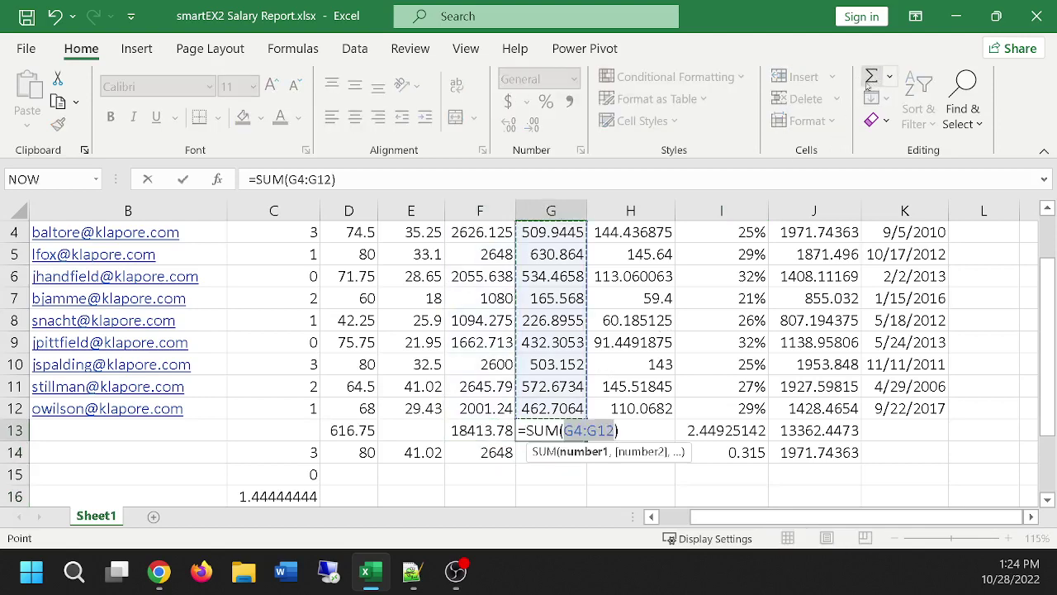
pyautogui.press('Return')
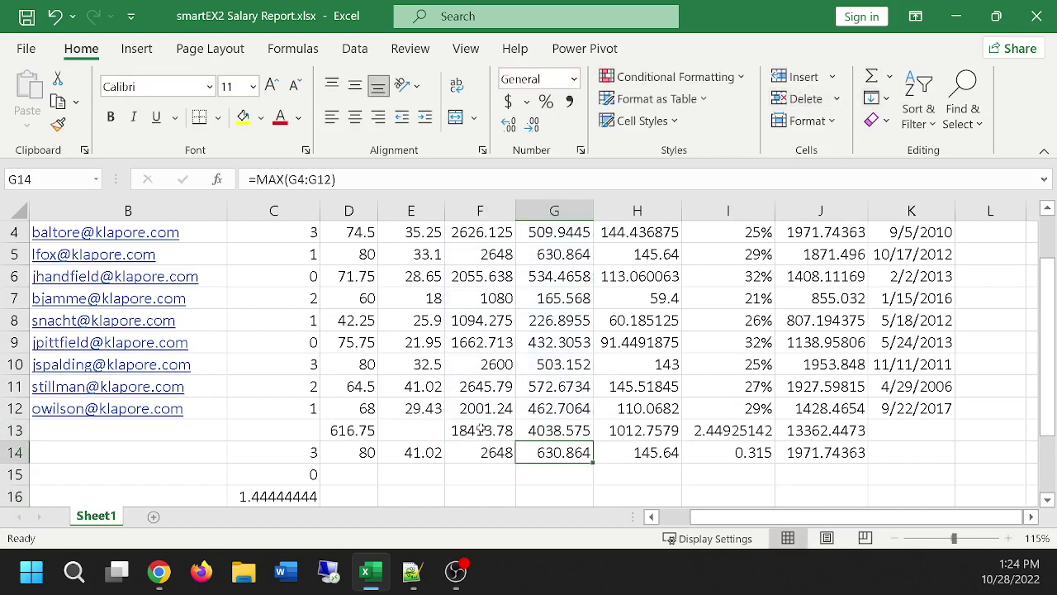
pyautogui.click(483, 430)
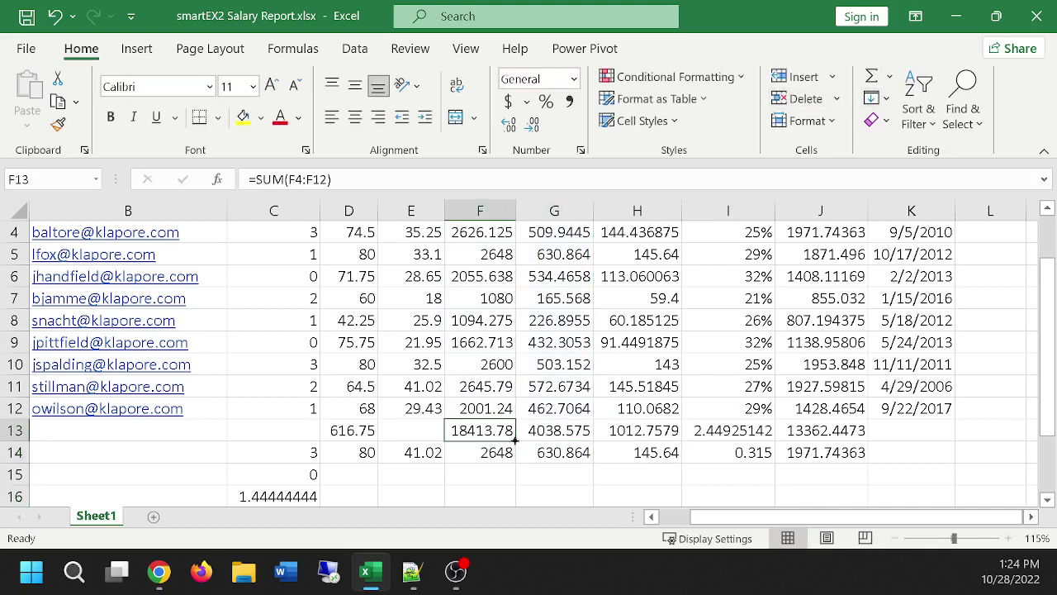
pyautogui.moveTo(510, 439); pyautogui.dragTo(854, 445)
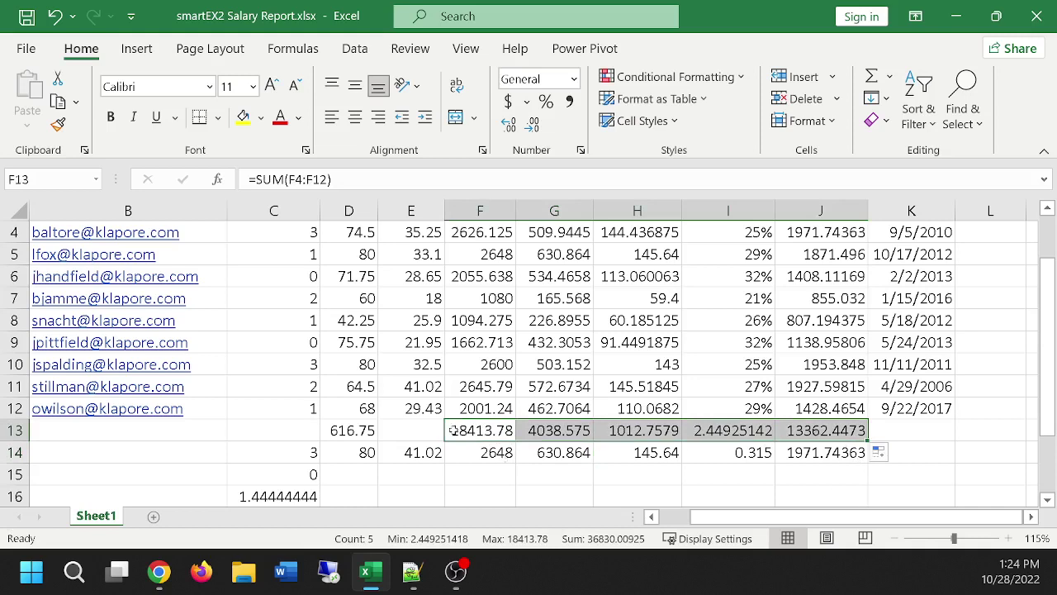
pyautogui.click(369, 426)
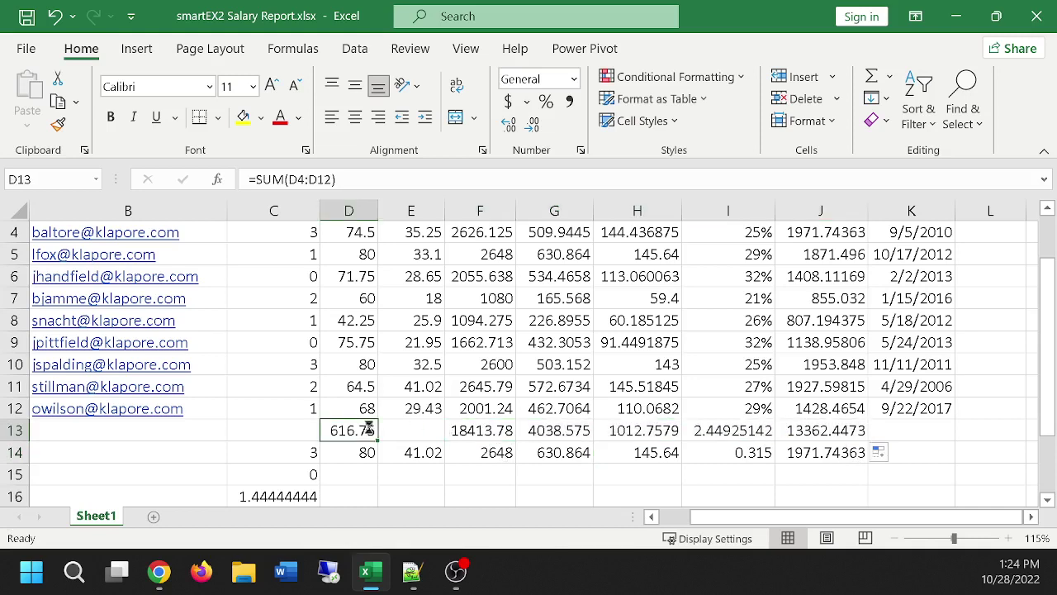
# - Paste D13's SUM formula across F13:J13, keeping totals from 18413.78 to 13362.4473
pyautogui.hotkey('ctrl', 'c')
pyautogui.moveTo(461, 431); pyautogui.dragTo(803, 430)
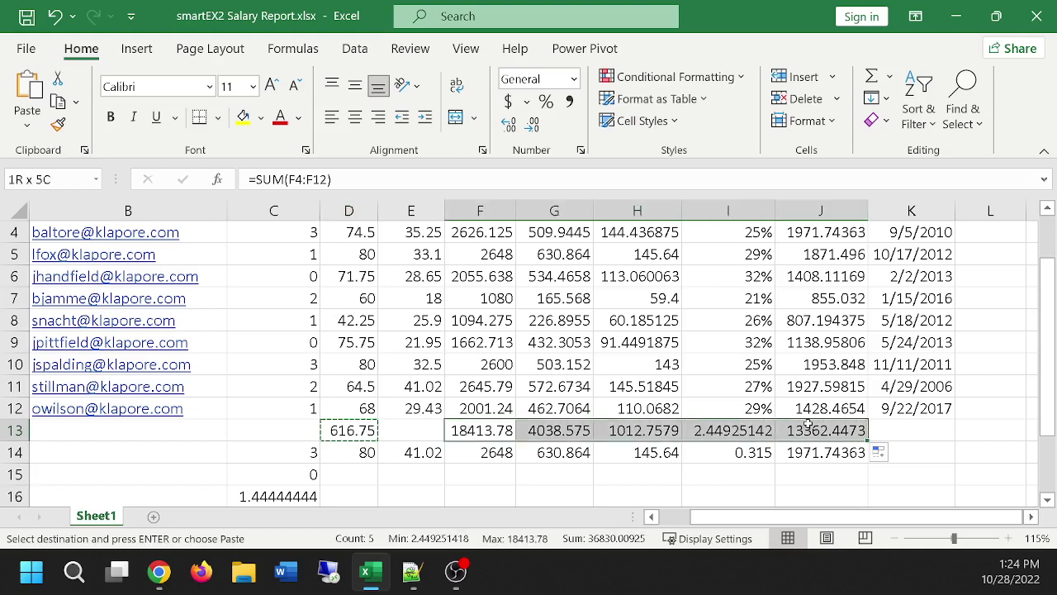
pyautogui.hotkey('ctrl', 'v')
pyautogui.press('ctrl')
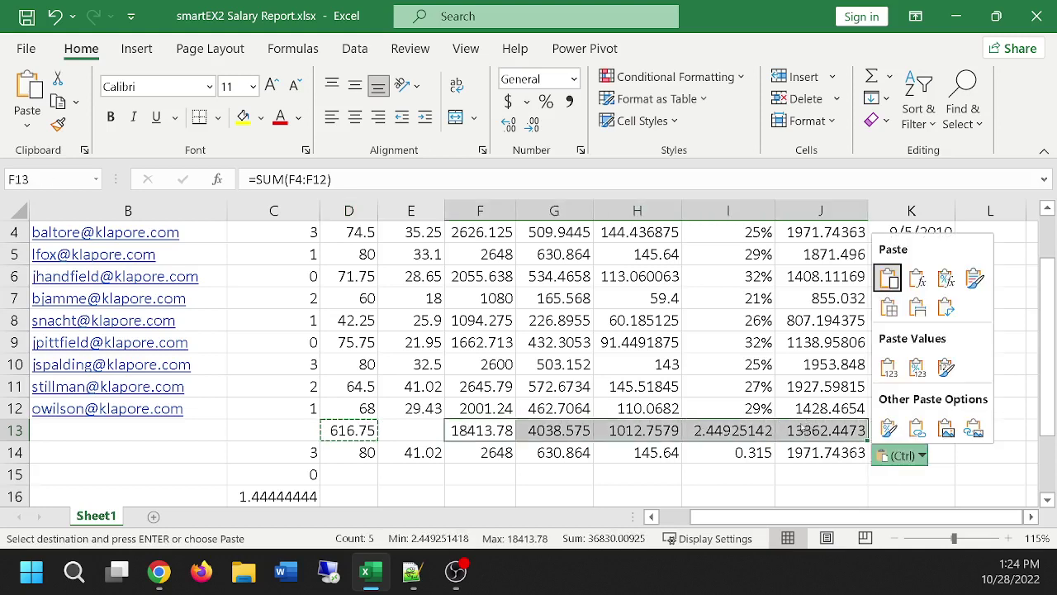
pyautogui.press('Escape')
pyautogui.click(790, 476)
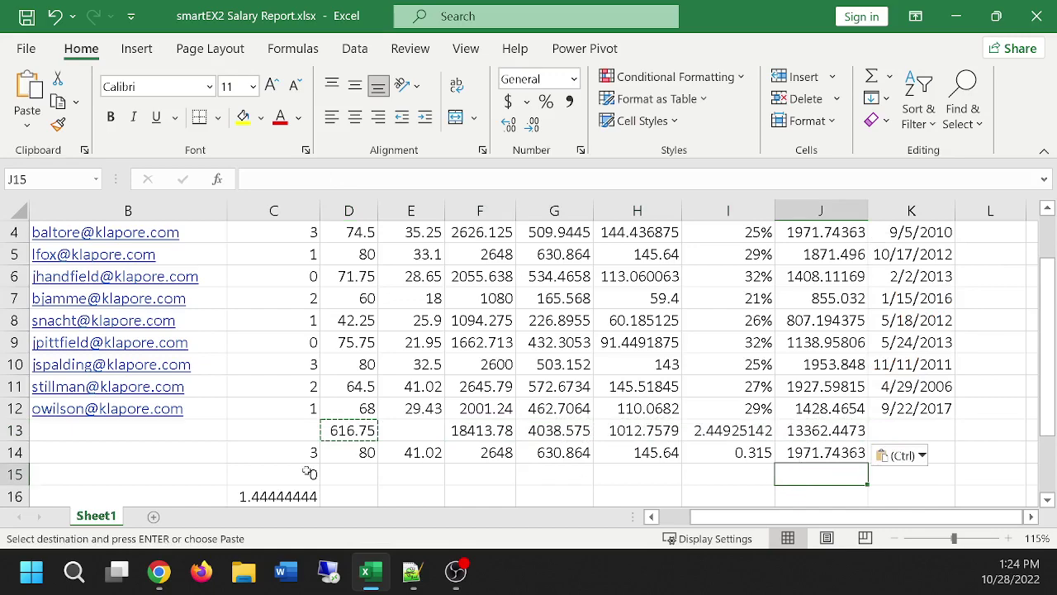
# - Fill the Lowest and Average formulas from column C across to J, e.g. 42.25 and 68.528 in D
pyautogui.moveTo(717, 517); pyautogui.dragTo(688, 517)
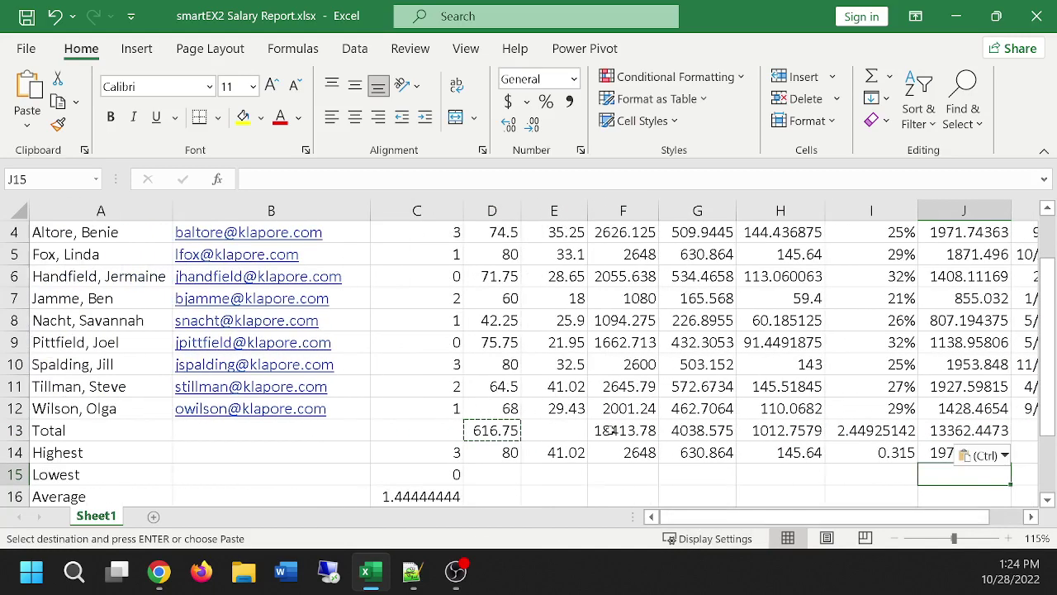
pyautogui.scroll(-1, 610, 430)
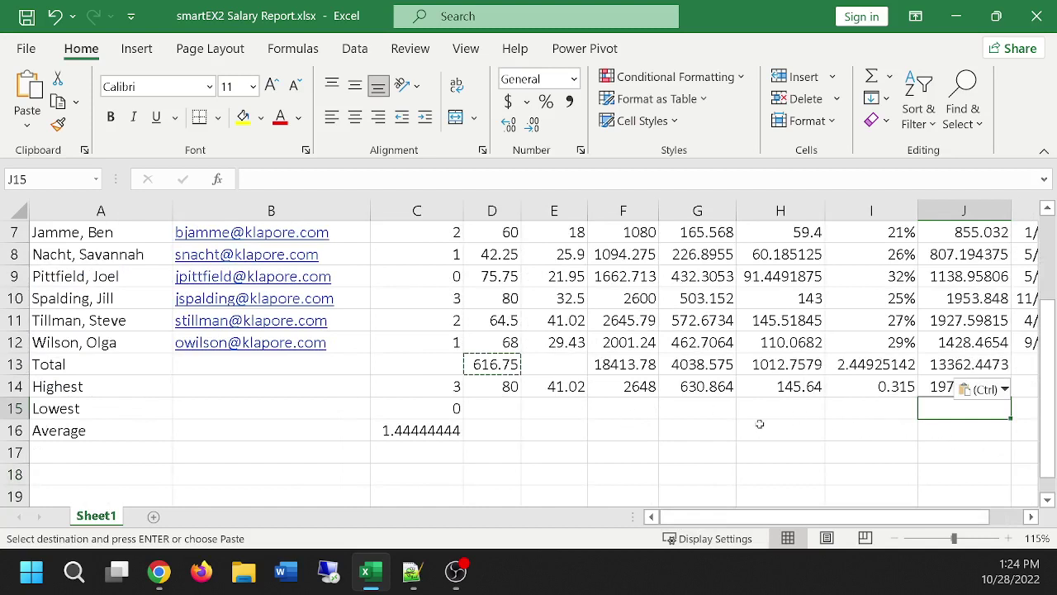
pyautogui.moveTo(423, 405)
pyautogui.mouseDown()
pyautogui.moveTo(432, 430)
pyautogui.moveTo(1010, 448)
pyautogui.mouseUp()
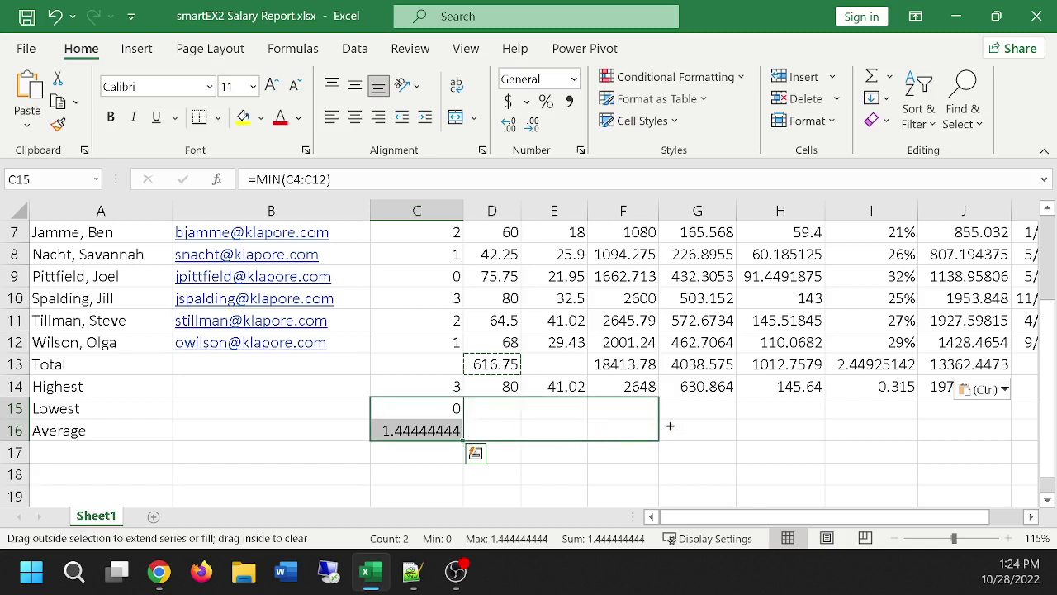
pyautogui.moveTo(1037, 444); pyautogui.dragTo(976, 445)
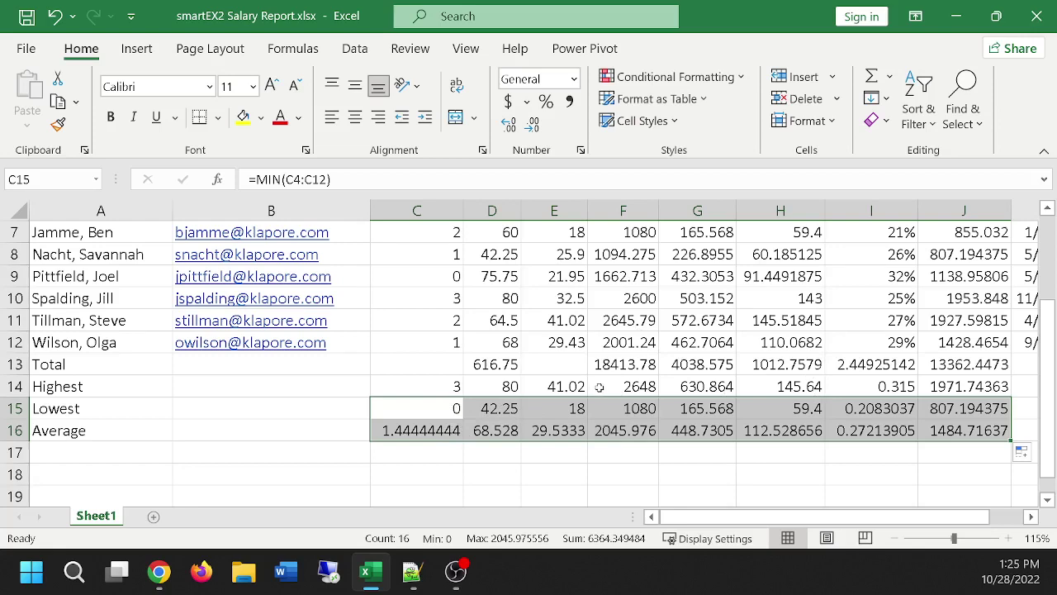
# - Collapse the ribbon to show the full report, then select the Net Pay total 13362.4473 in J13
pyautogui.scroll(1, 600, 386)
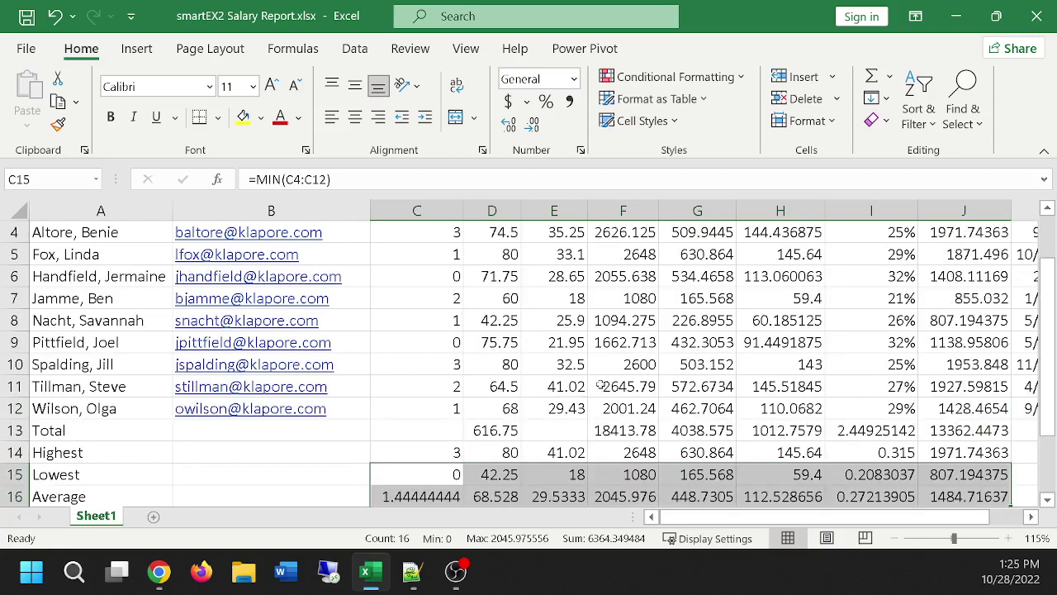
pyautogui.scroll(-1, 599, 384)
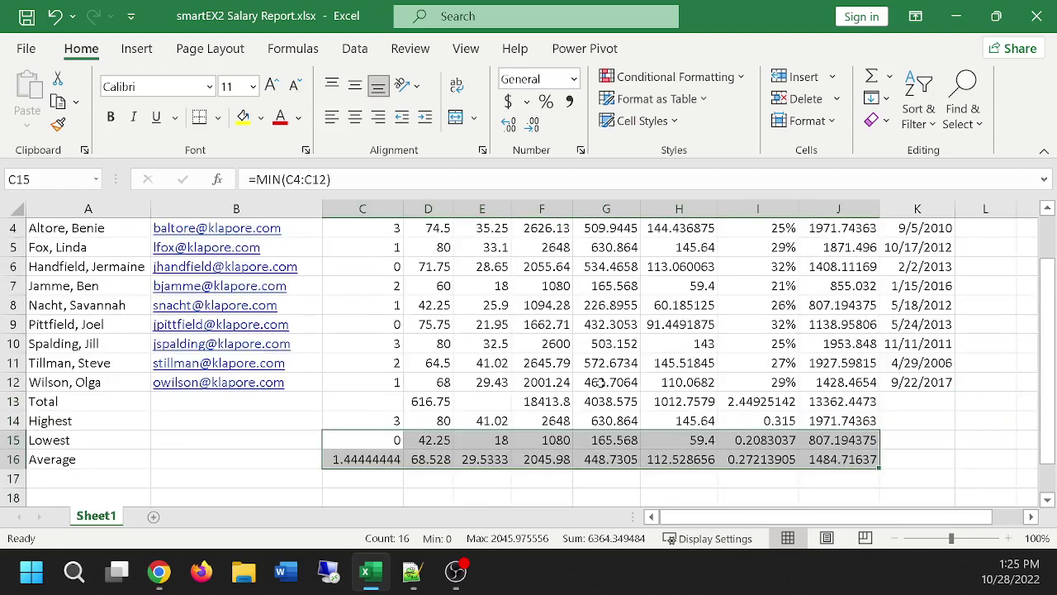
pyautogui.doubleClick(81, 48)
pyautogui.scroll(1, 345, 218)
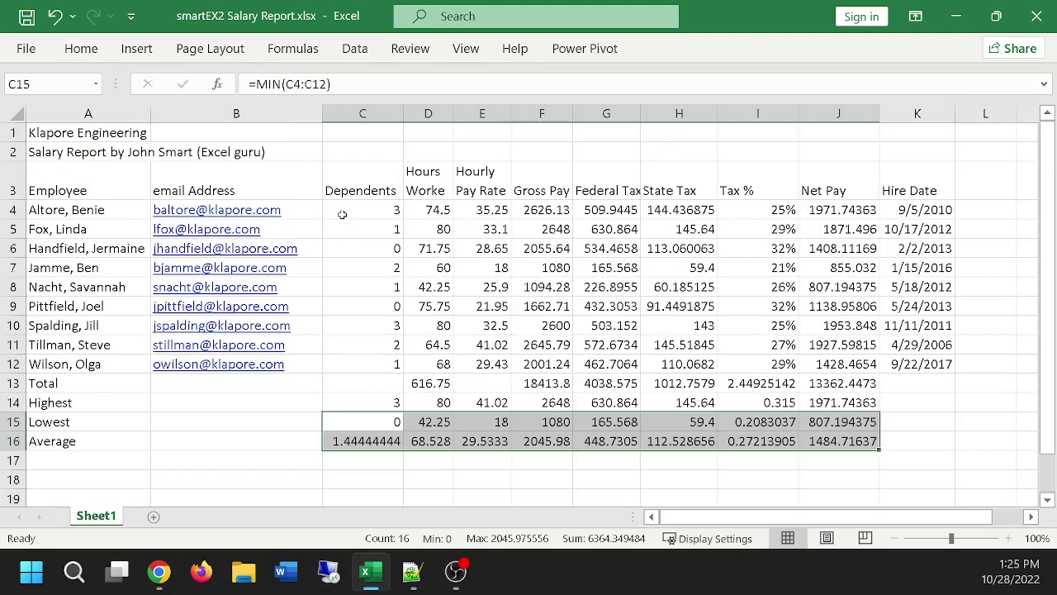
pyautogui.scroll(1, 342, 215)
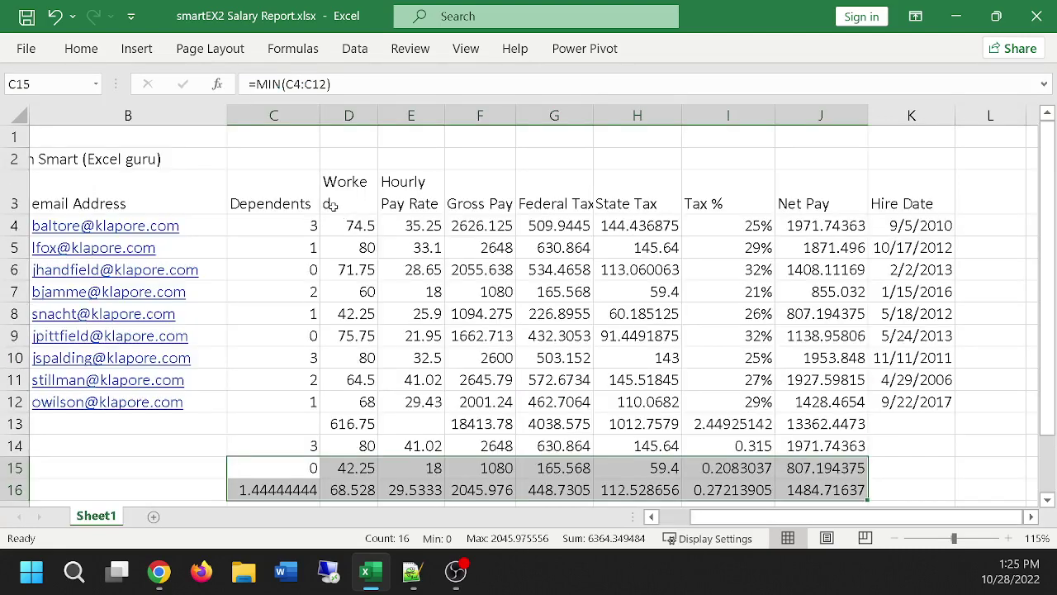
pyautogui.scroll(-1, 336, 207)
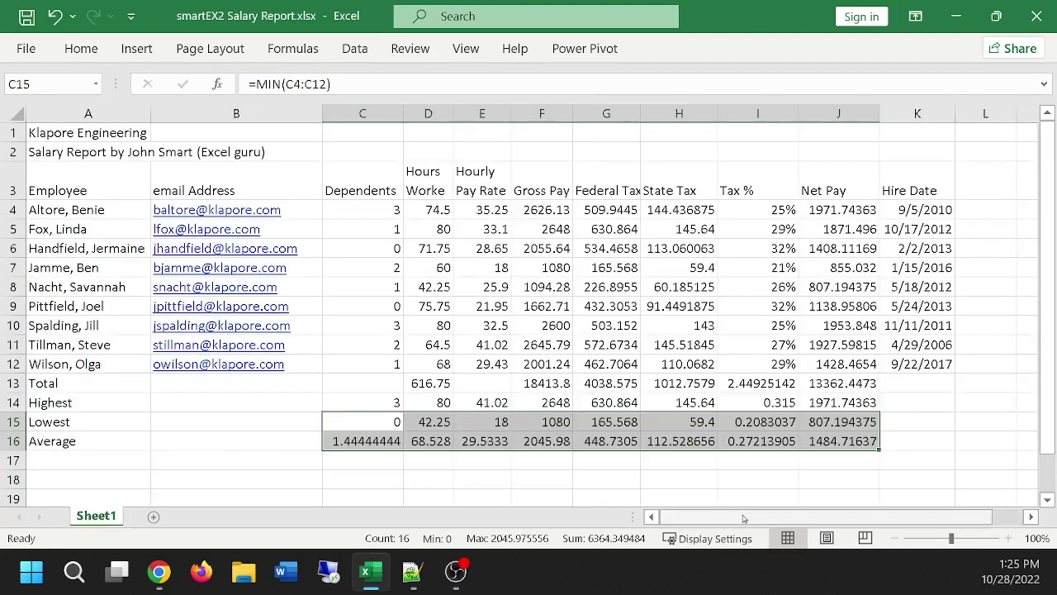
pyautogui.click(734, 491)
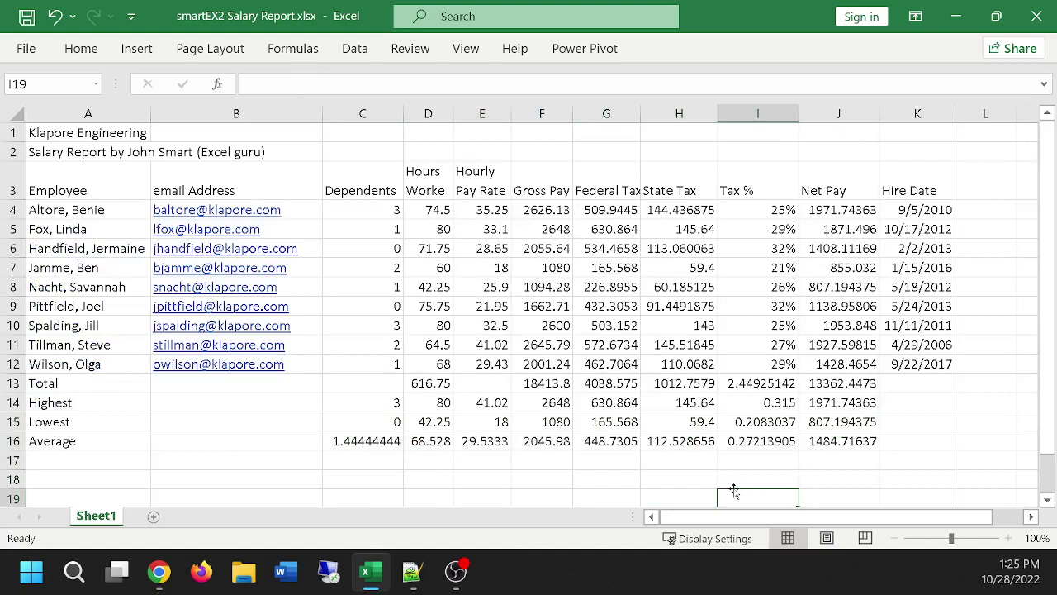
pyautogui.click(838, 379)
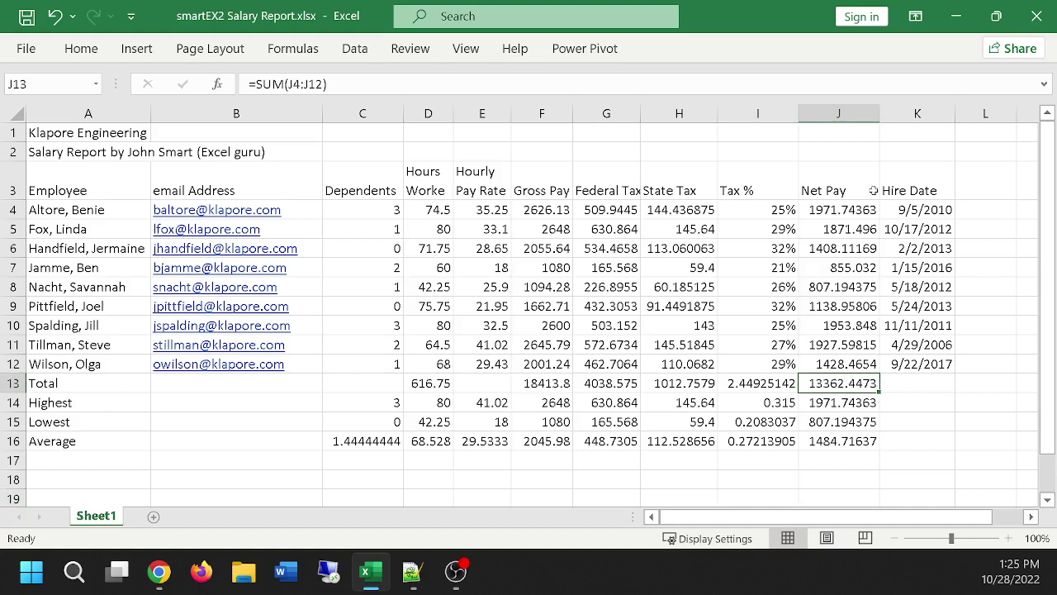
# - AutoFit Net Pay column J to show values like 1971.743625, then pin the ribbon open
pyautogui.moveTo(880, 113); pyautogui.dragTo(821, 120)
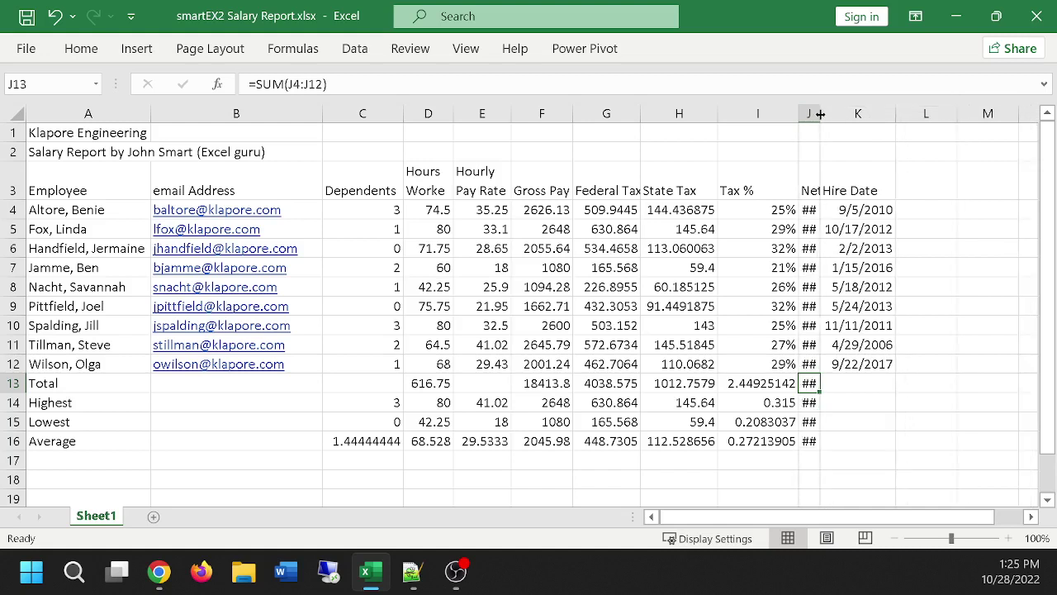
pyautogui.doubleClick(821, 117)
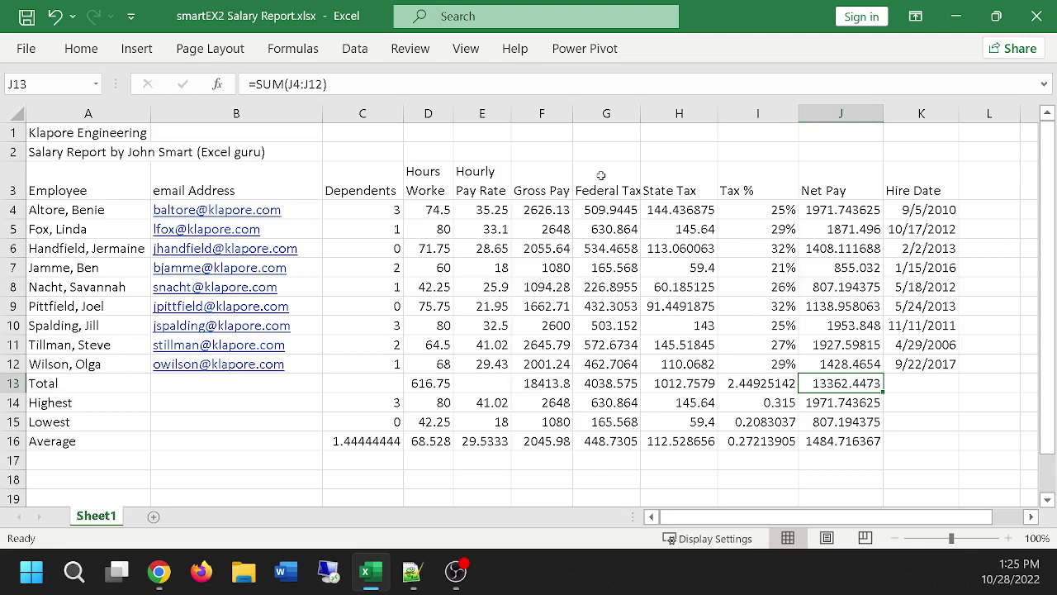
pyautogui.doubleClick(83, 48)
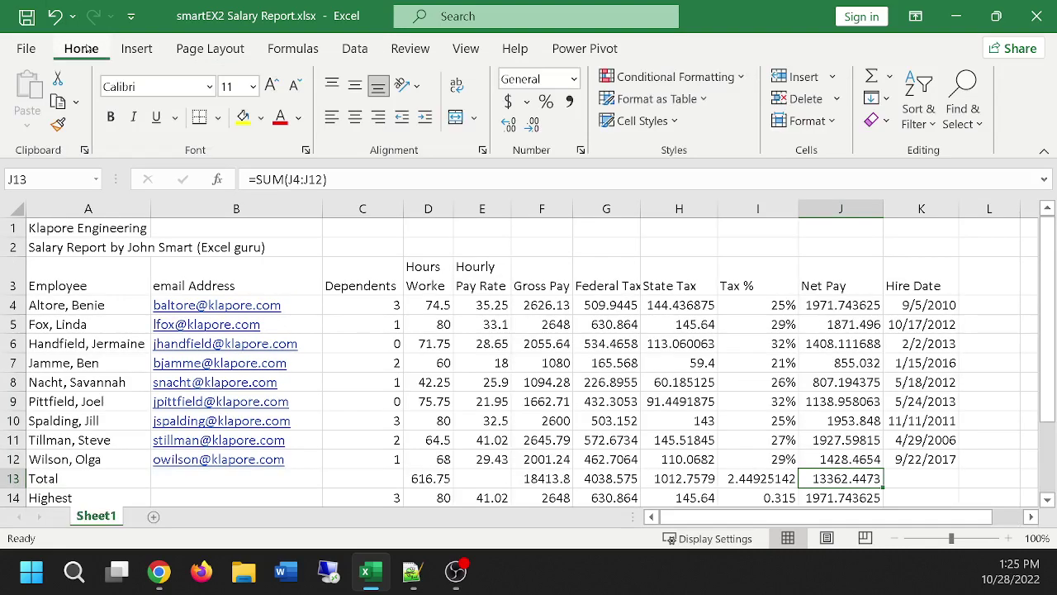
# - Turn on Wrap text for header row 3 so Hours Worked and Federal Tax wrap
pyautogui.click(616, 281)
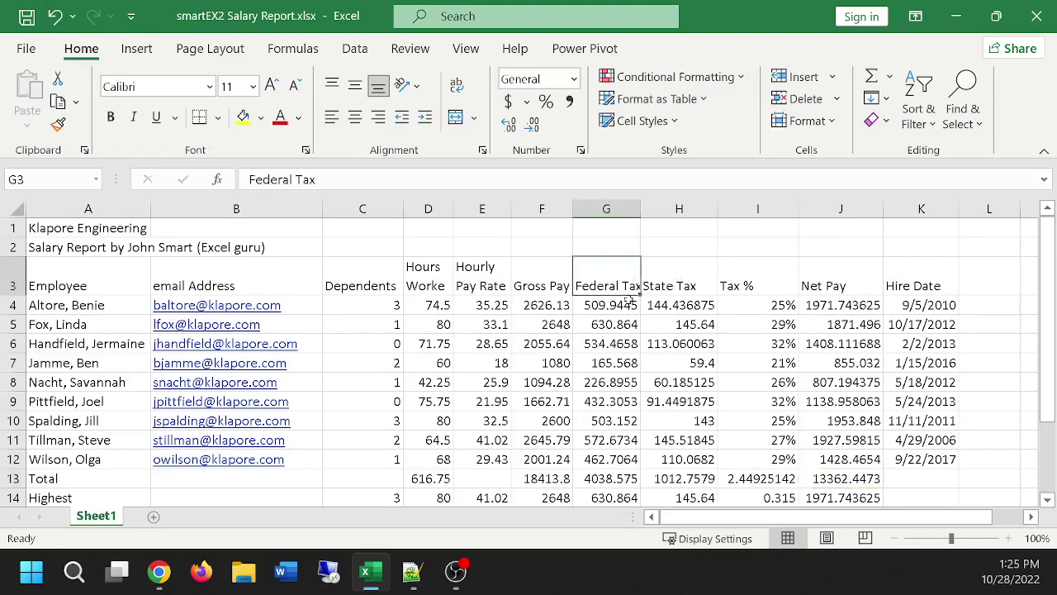
pyautogui.click(14, 277)
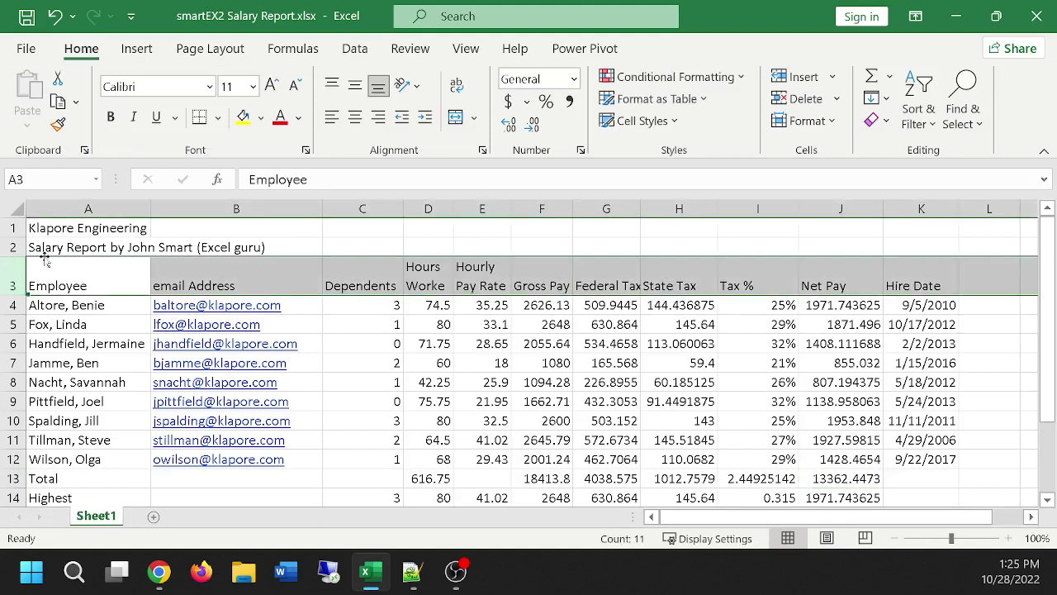
pyautogui.click(483, 151)
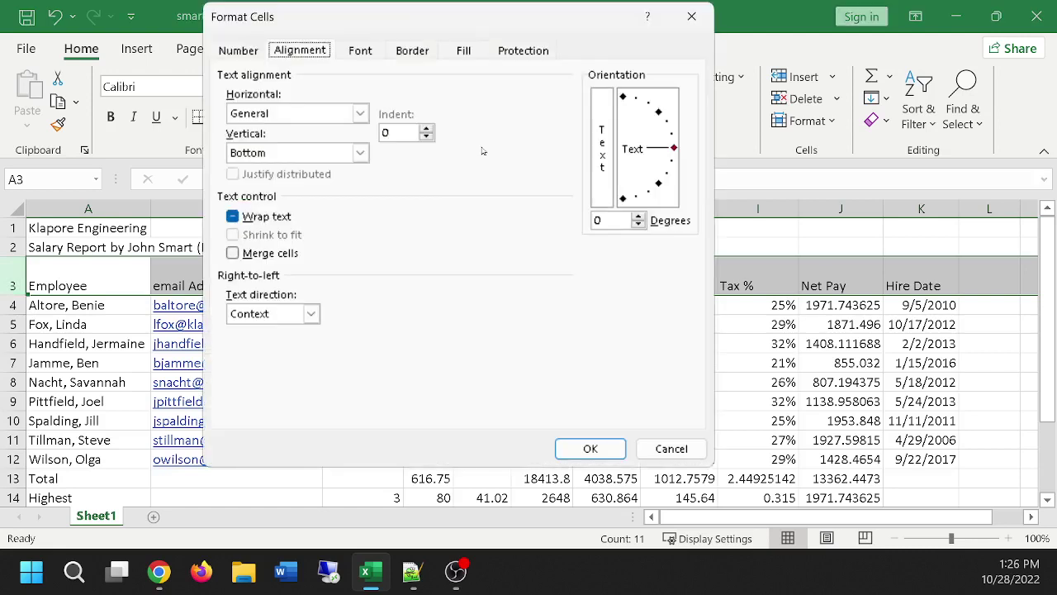
pyautogui.click(233, 216)
pyautogui.click(578, 450)
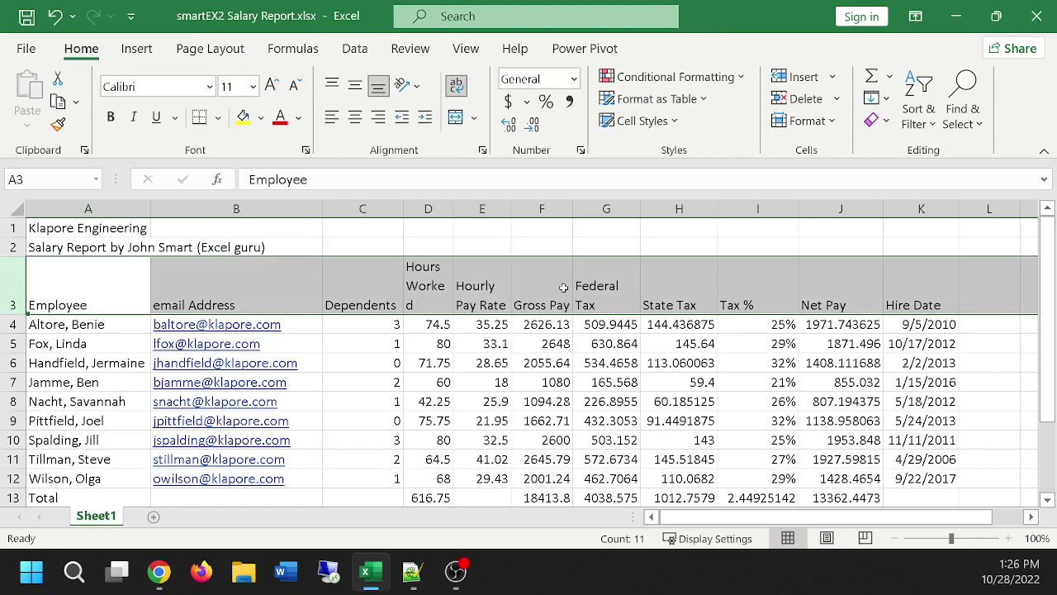
# - AutoFit column G so Federal Tax fits one line and values show like 534.46575
pyautogui.moveTo(640, 209); pyautogui.dragTo(650, 213)
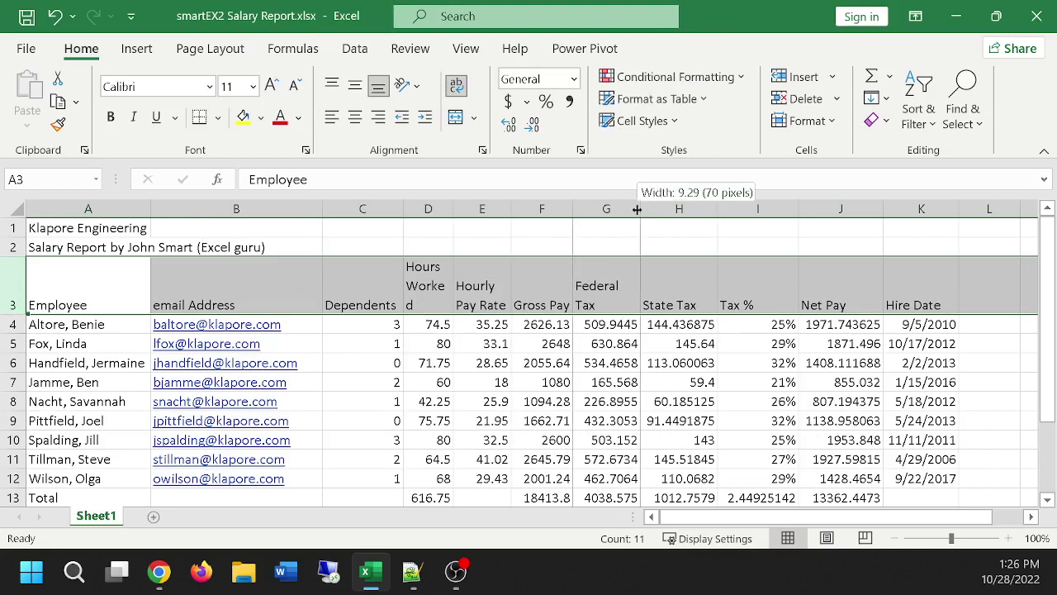
pyautogui.doubleClick(647, 213)
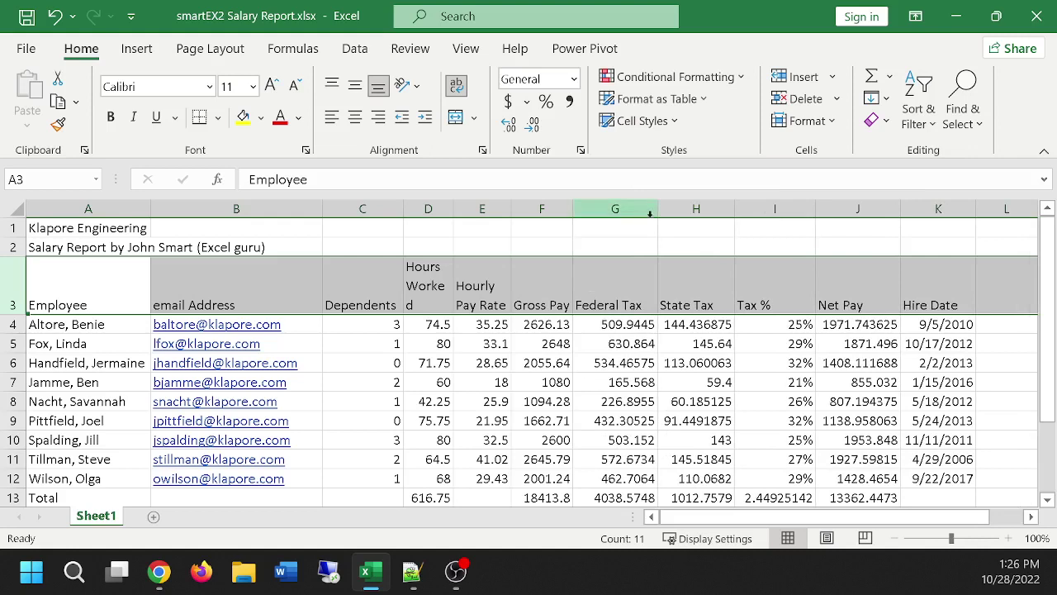
pyautogui.moveTo(654, 213); pyautogui.dragTo(601, 213)
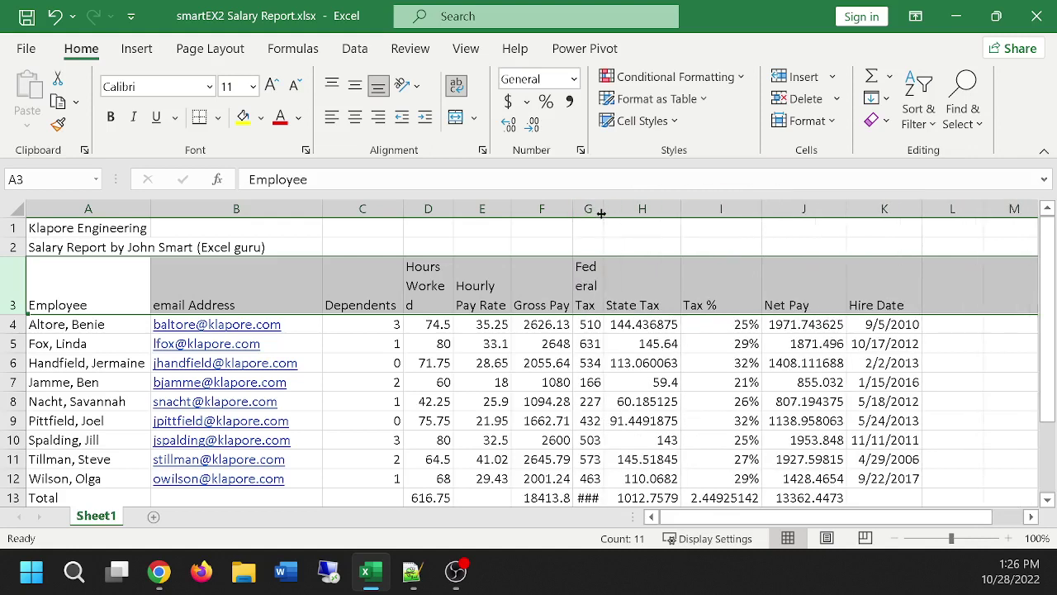
pyautogui.moveTo(601, 213)
pyautogui.mouseDown()
pyautogui.moveTo(591, 215)
pyautogui.moveTo(635, 219)
pyautogui.mouseUp()
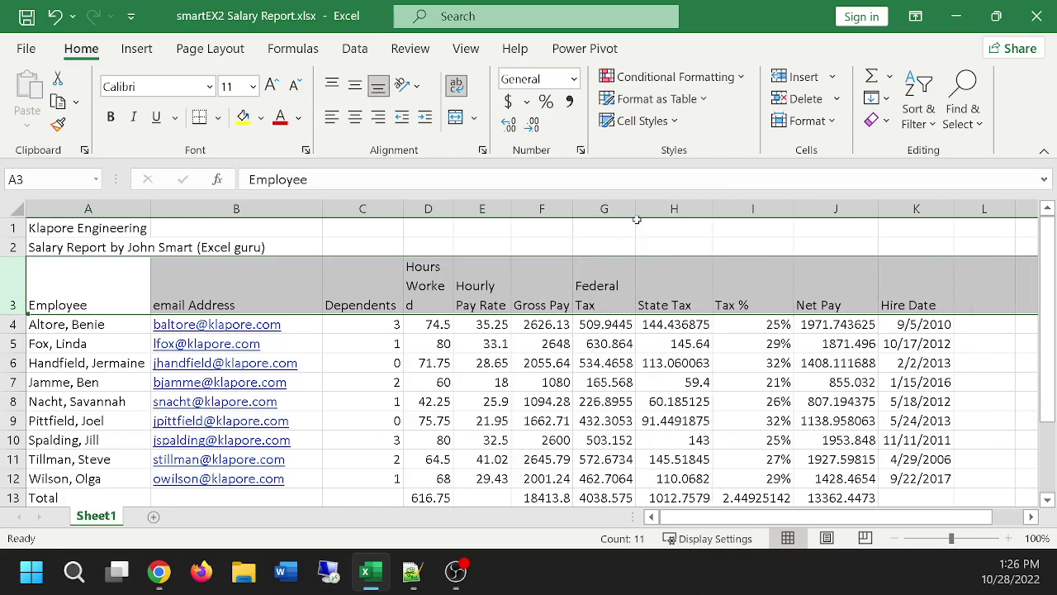
pyautogui.doubleClick(636, 217)
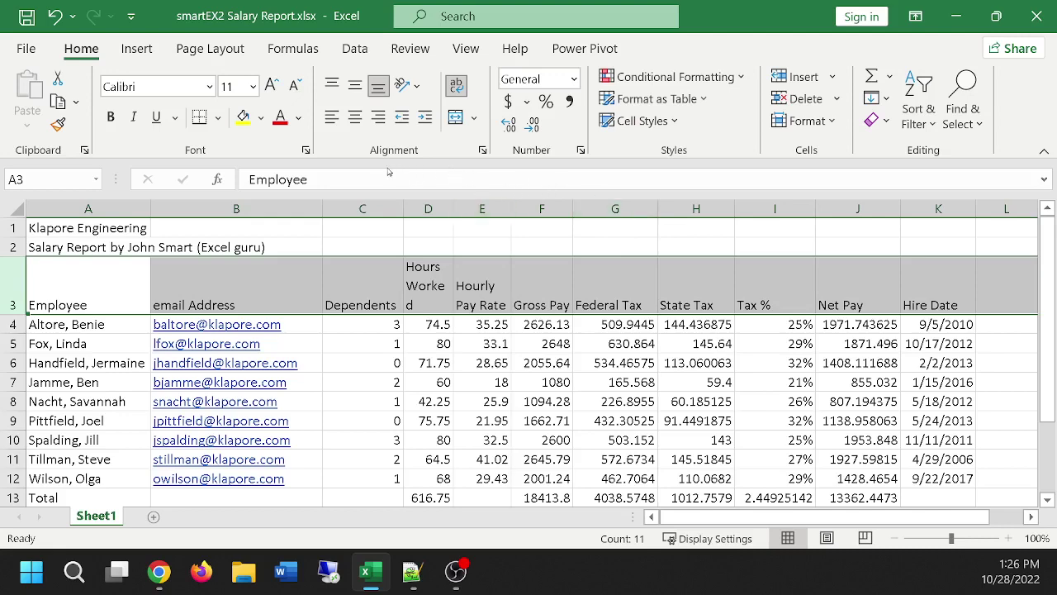
pyautogui.click(483, 152)
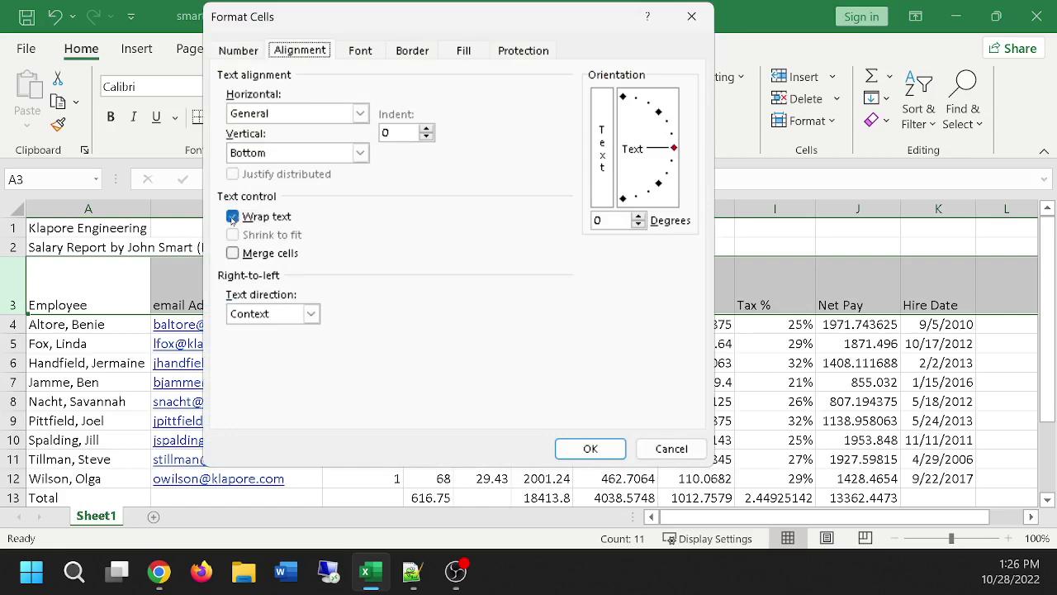
pyautogui.click(588, 447)
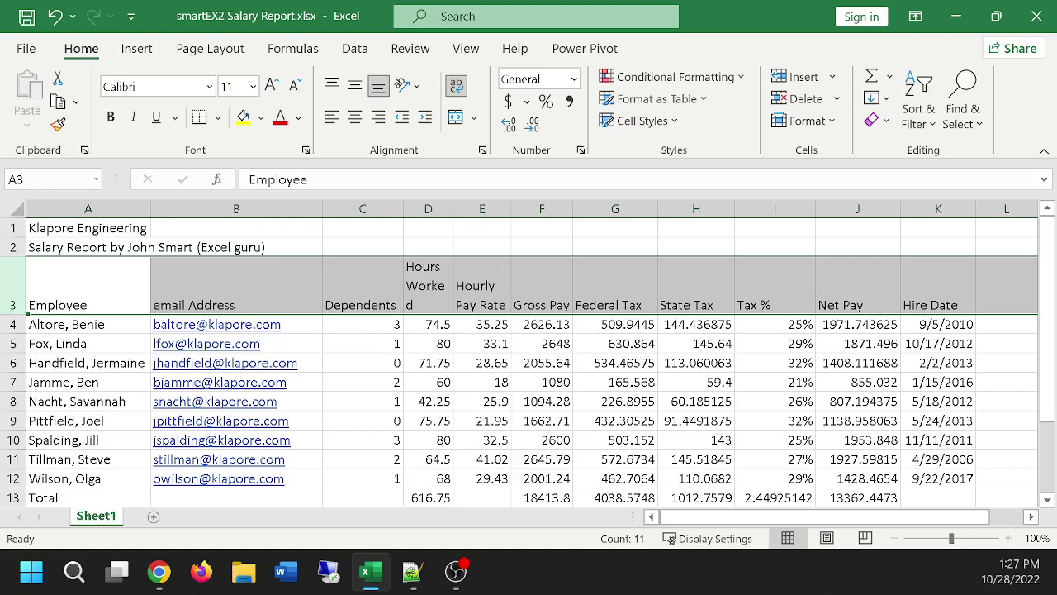
# - Switch briefly to Chrome, then return to Excel and collapse the ribbon to show title through Average
pyautogui.click(159, 570)
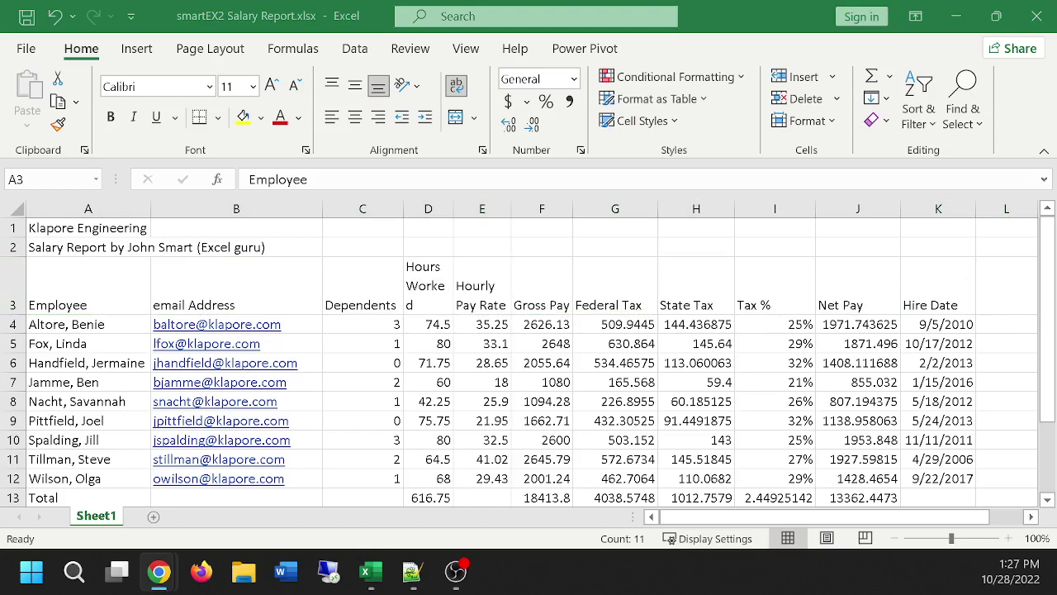
pyautogui.scroll(-1, 752, 312)
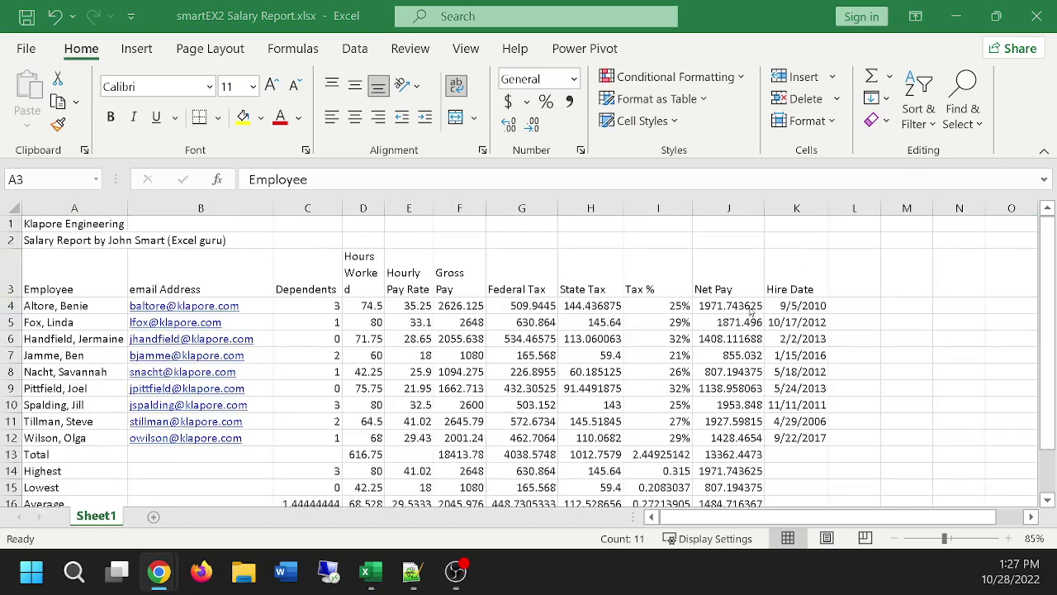
pyautogui.scroll(-1, 754, 307)
pyautogui.scroll(1, 758, 306)
pyautogui.click(86, 47)
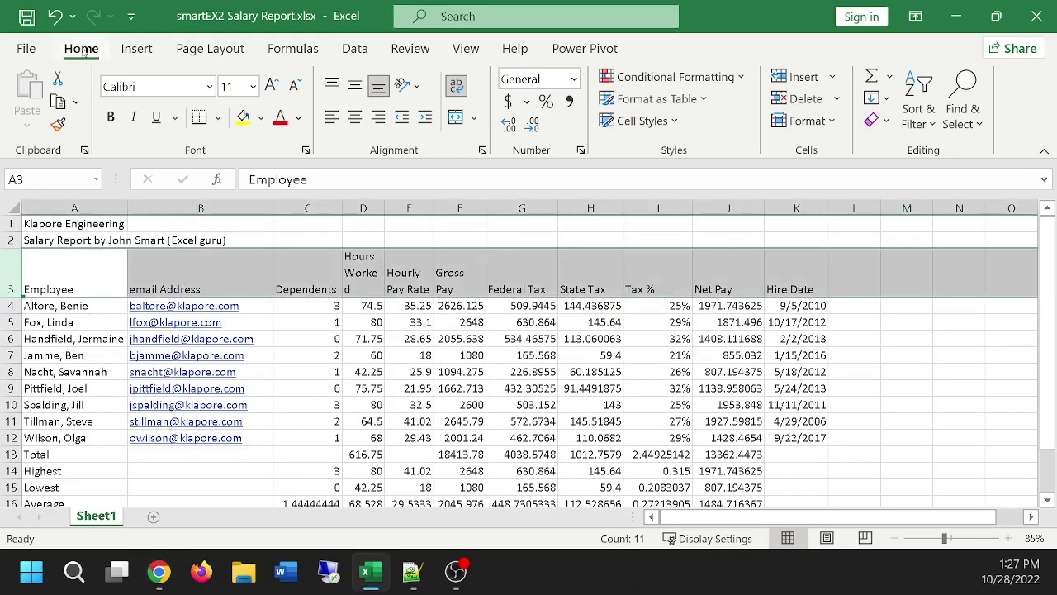
pyautogui.doubleClick(86, 46)
pyautogui.scroll(1, 402, 248)
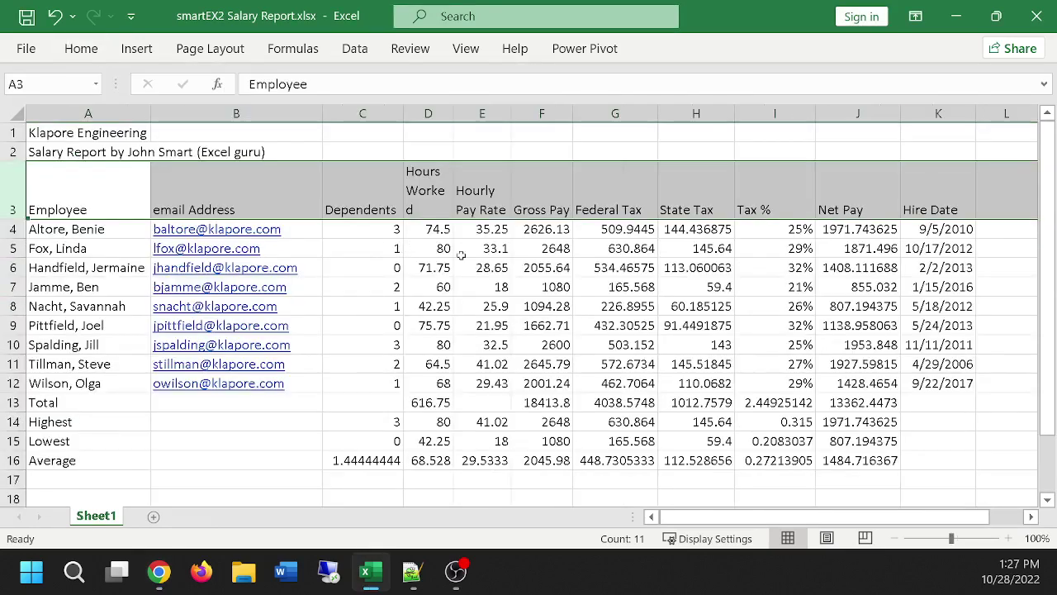